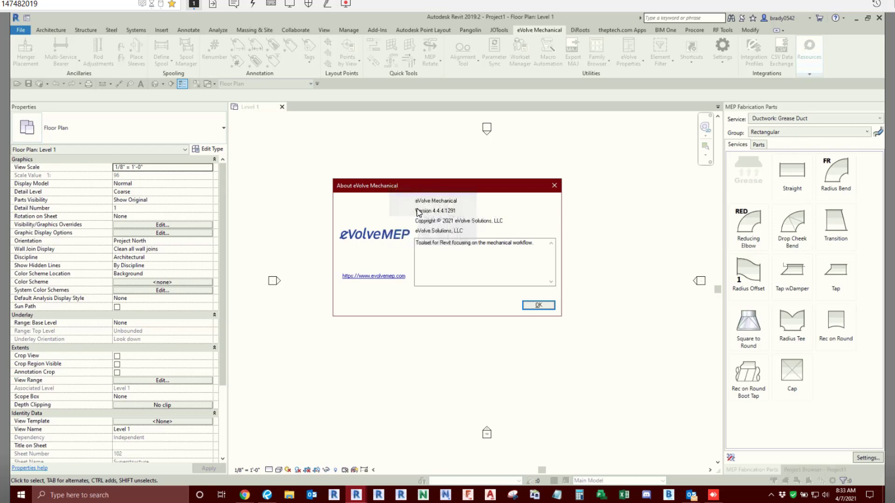
- Close the version information, open the project hanger specifications, and review the Options, Rod Embeds and Hanger Configuration settings
left_click(537, 306)
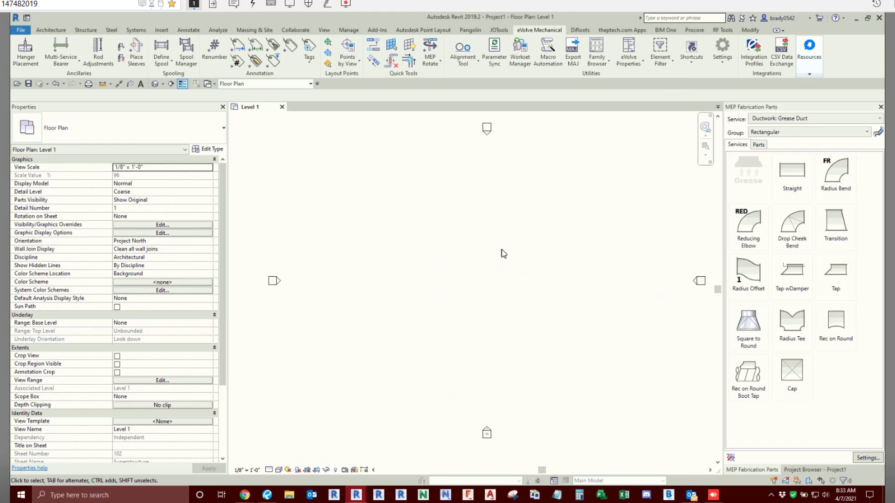
left_click(723, 55)
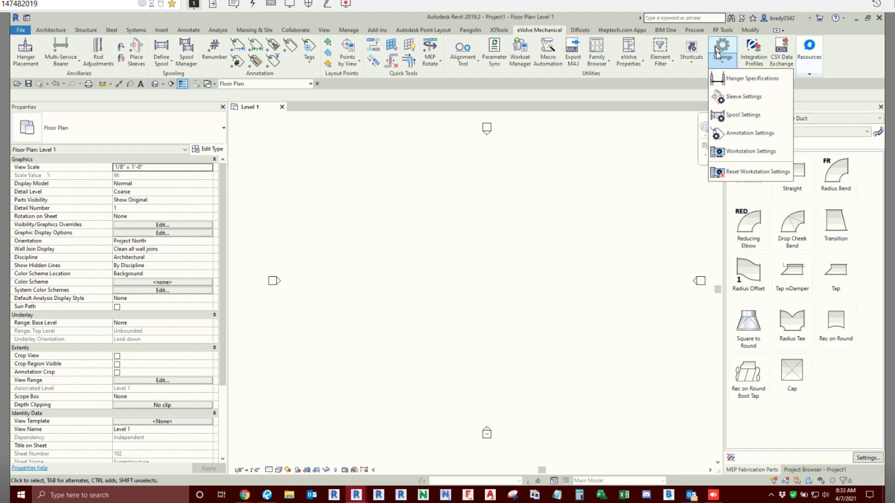
left_click(719, 75)
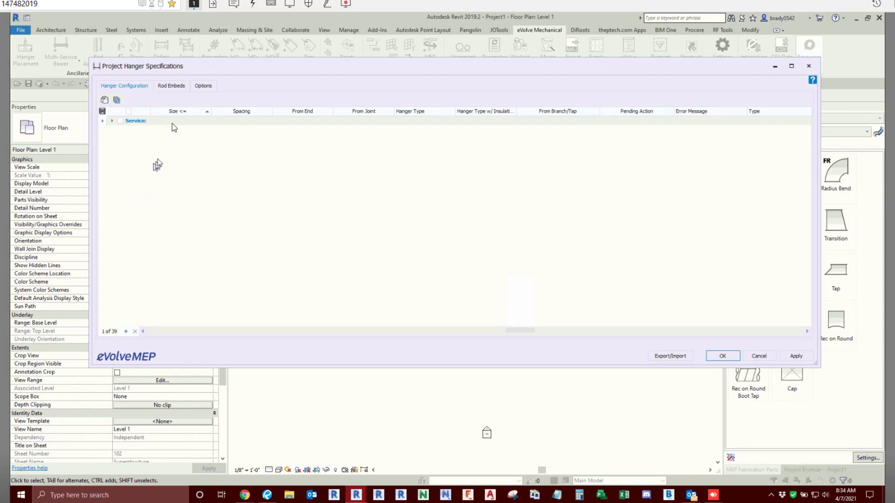
left_click(209, 86)
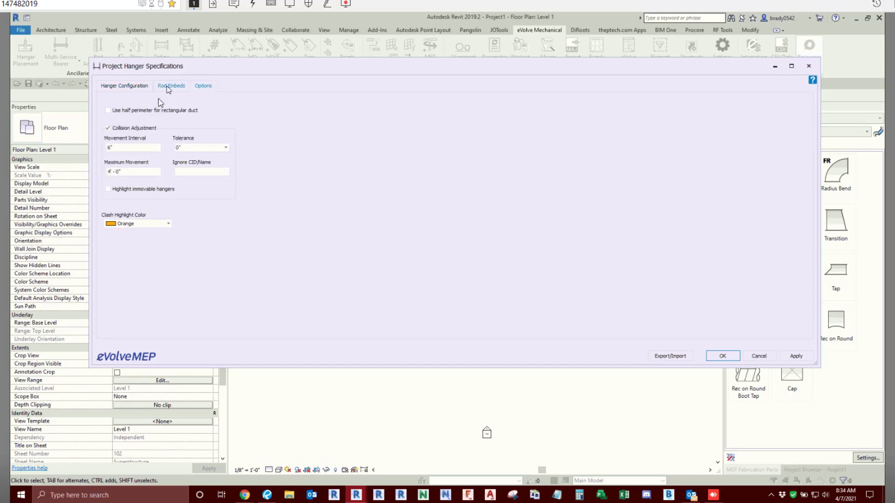
left_click(167, 86)
left_click(122, 86)
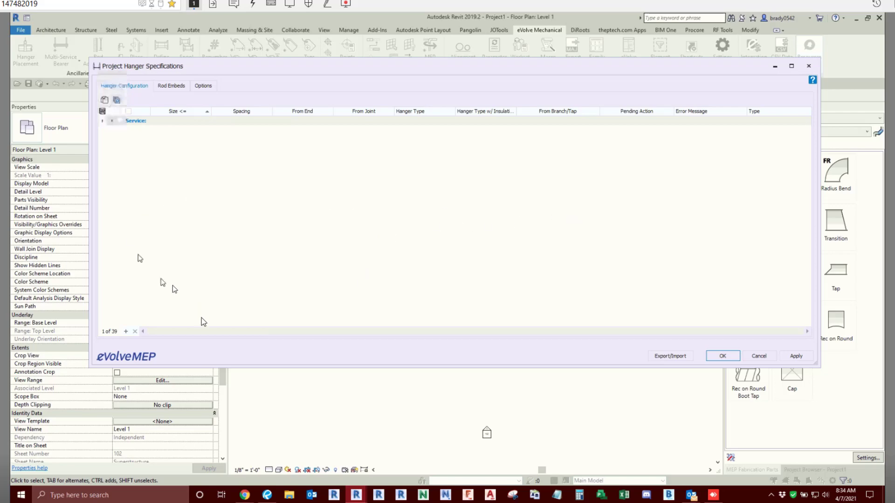
key("ctrl")
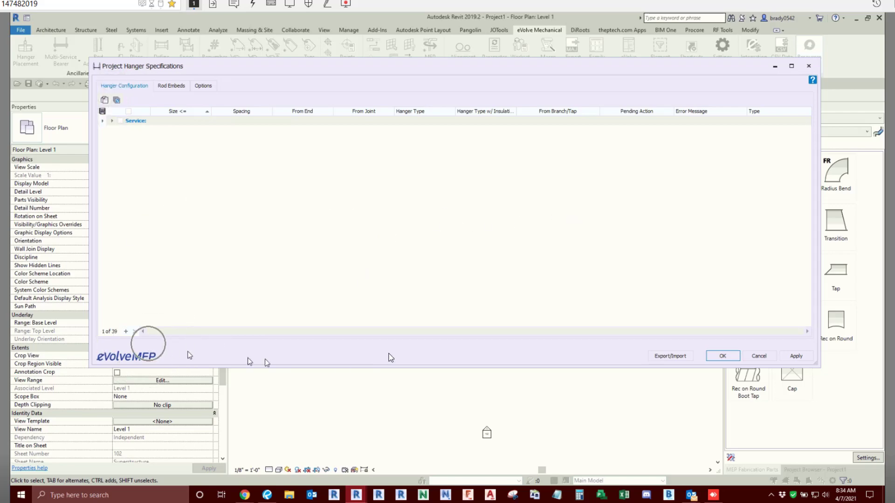
key("ctrl")
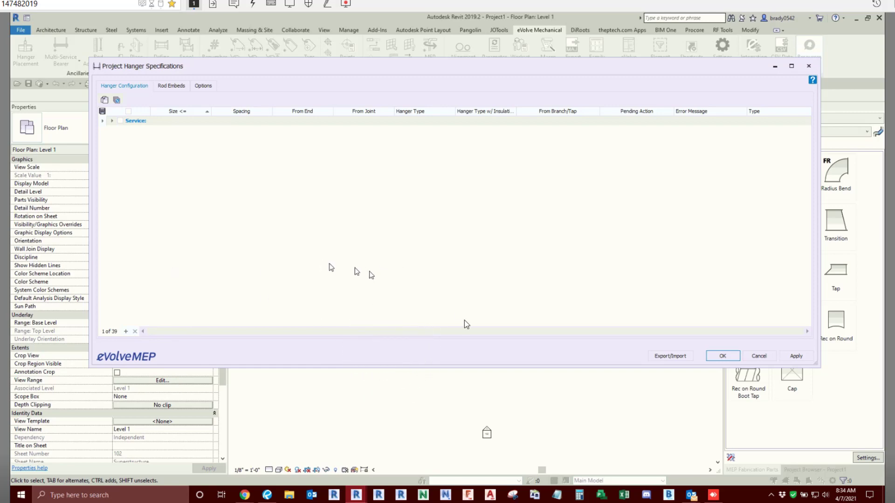
- Review the export and import choices for the hanger specifications, then close the specifications and abandon unsaved changes
left_click(663, 357)
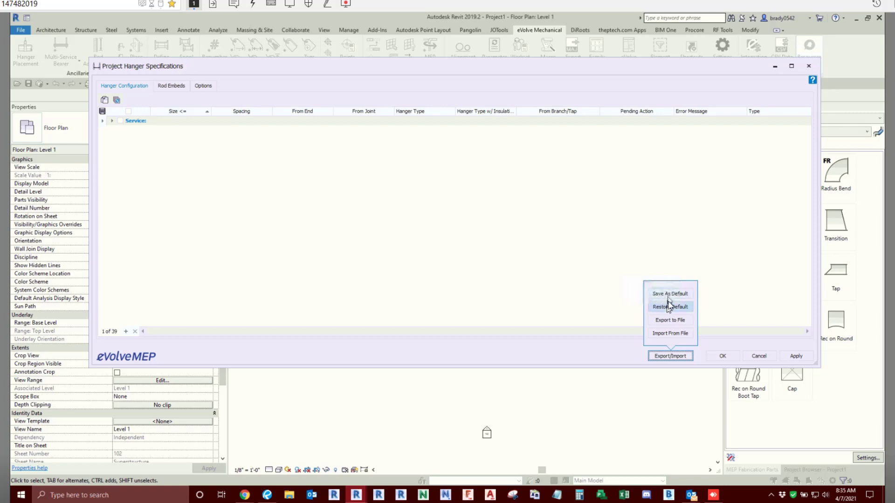
left_click(678, 323)
left_click(518, 257)
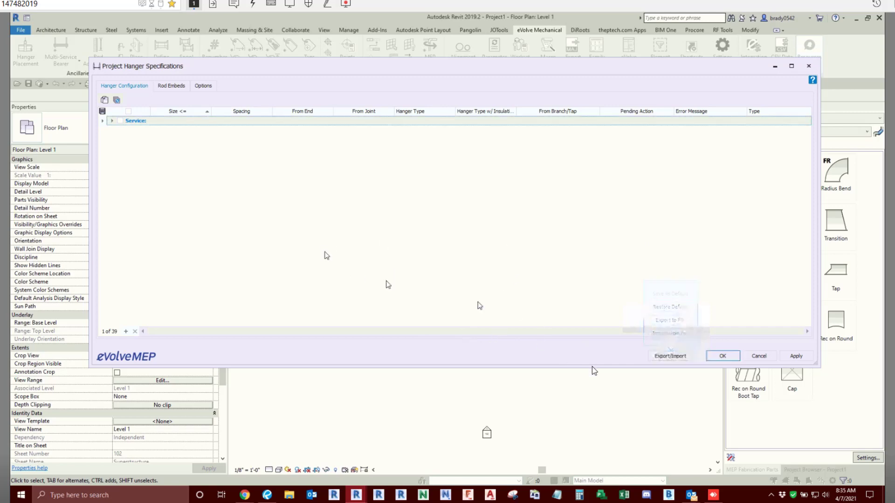
left_click(758, 355)
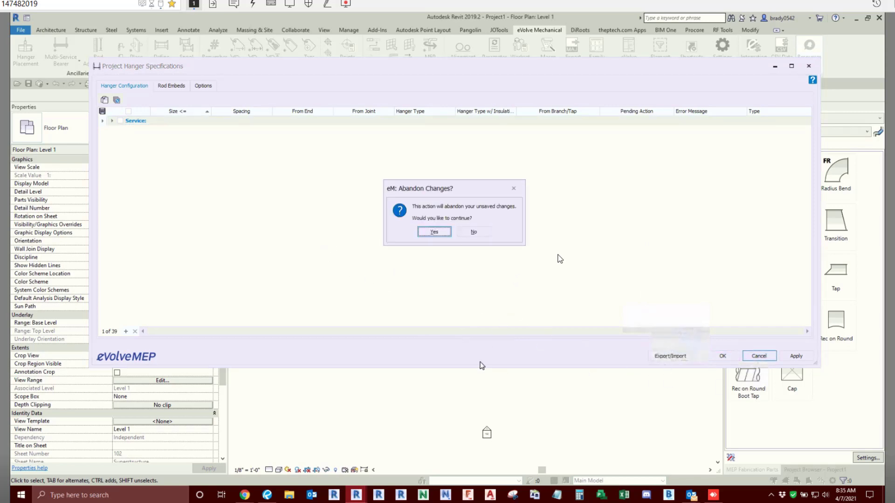
left_click(436, 233)
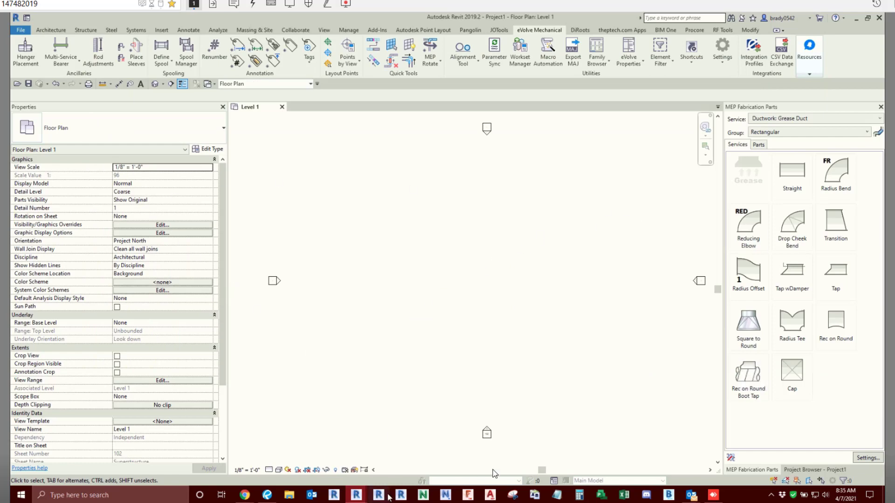
- Create a new project from the Construction Template
right_click(356, 495)
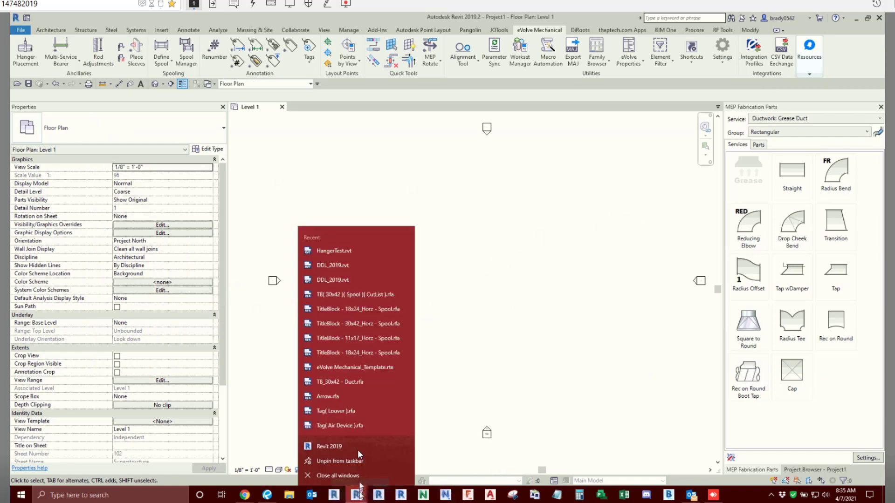
left_click(566, 267)
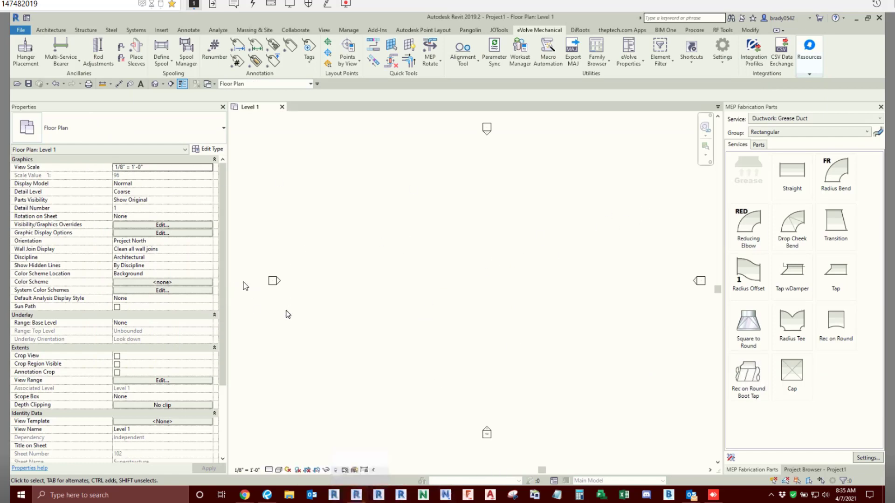
left_click(20, 30)
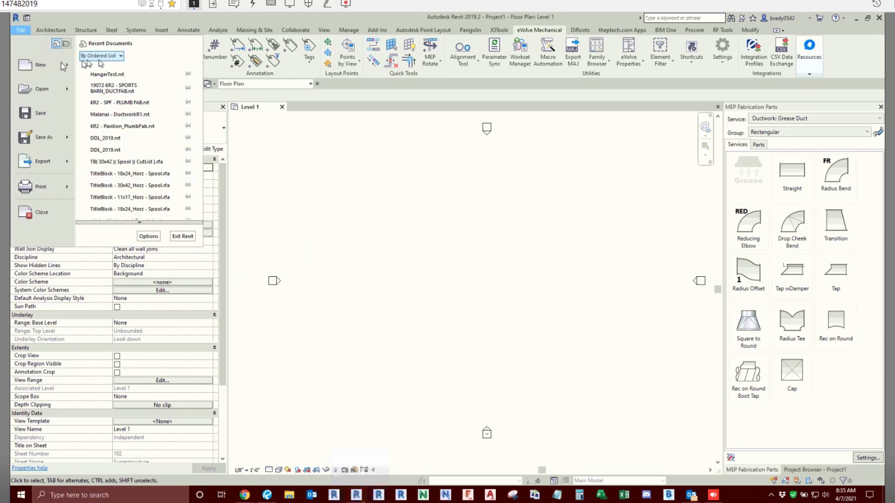
mouse_move(66, 66)
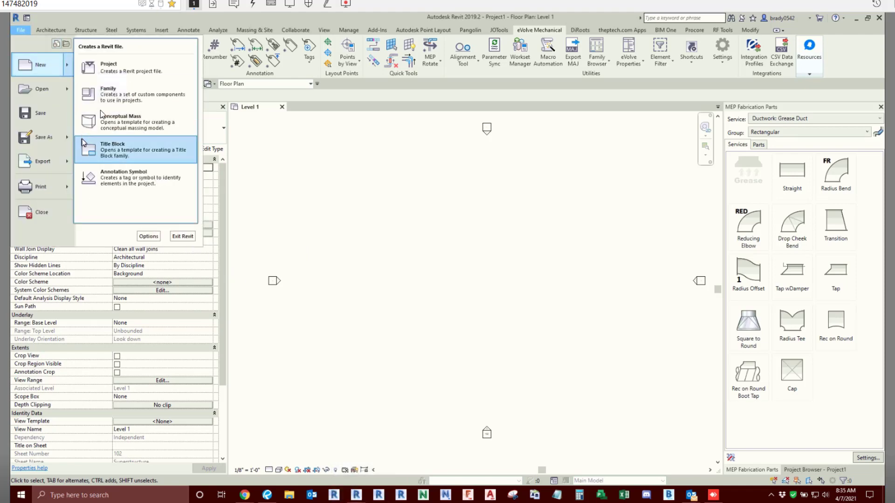
left_click(116, 76)
left_click(513, 290)
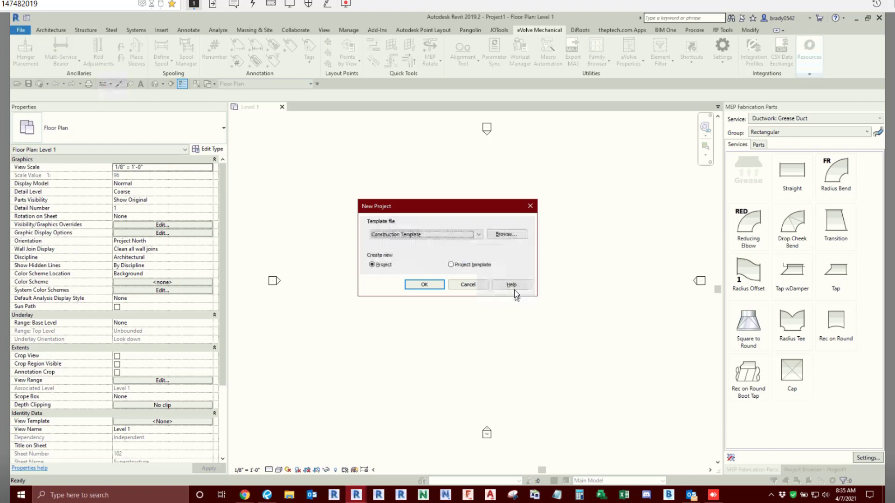
left_click(432, 236)
left_click(440, 237)
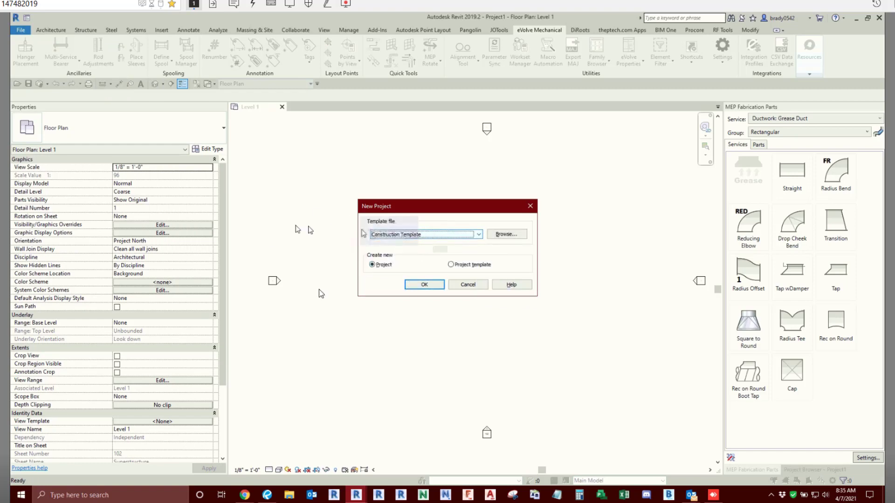
left_click(427, 286)
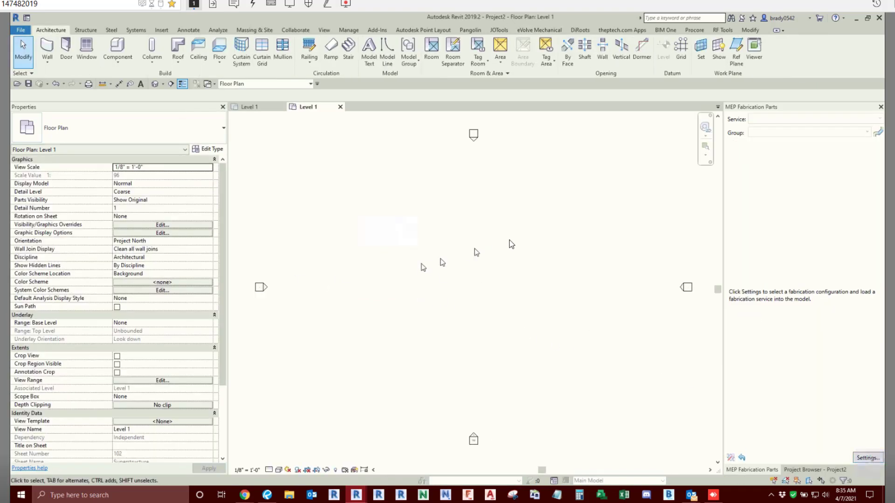
- Set the project's fabrication configuration to Working Database - pipework with the Global profile
left_click(867, 458)
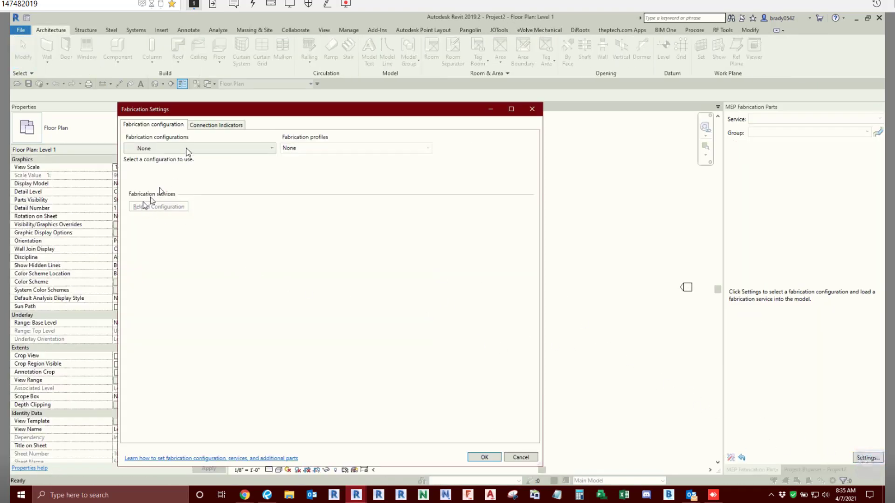
left_click(186, 149)
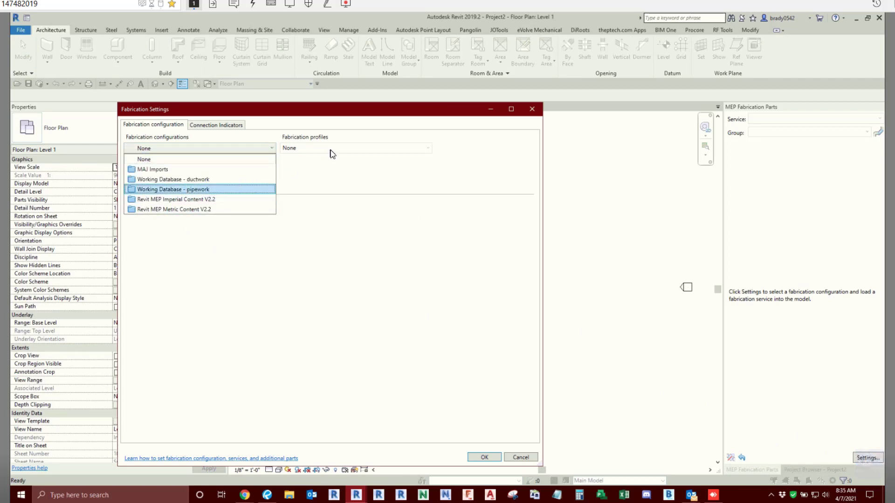
left_click(219, 189)
left_click(317, 148)
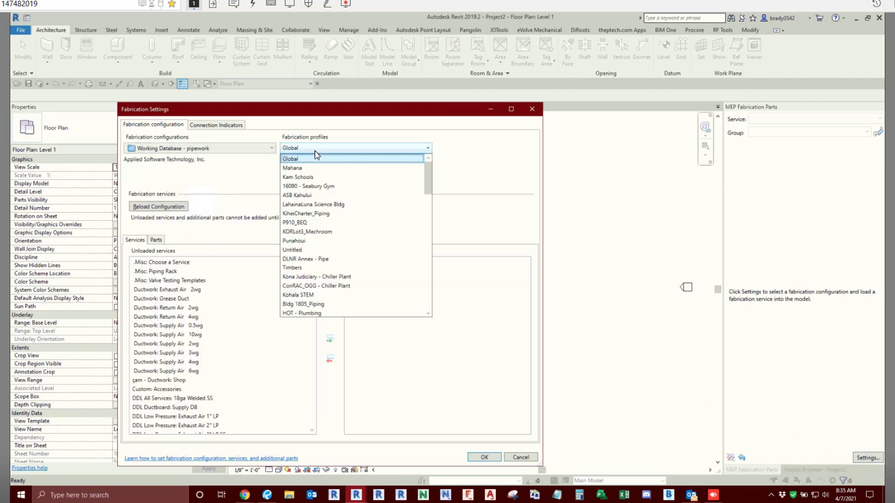
left_click(314, 156)
- Load several duct and plumbing fabrication services, including Ductwork: Grease Duct, Plumbing: Natural Gas, Waste - Cast Iron and Waste - PVC, and accept the settings
left_click(184, 308)
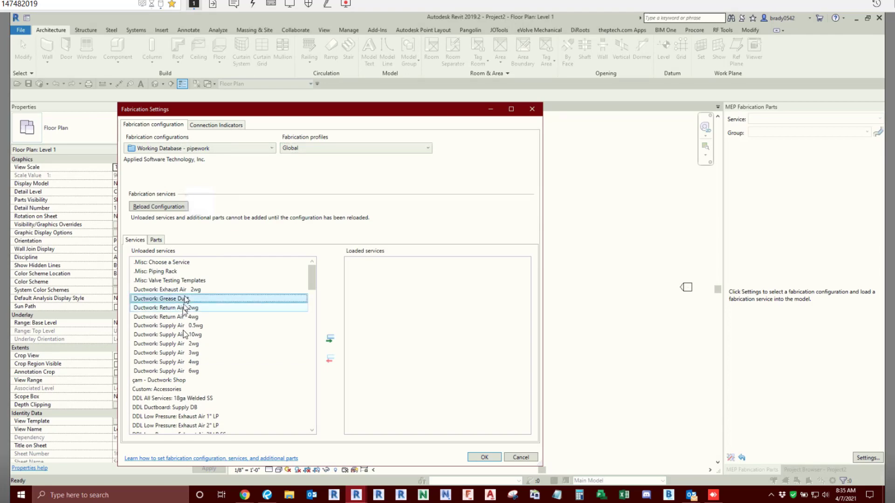
scroll(183, 350, "down", 6)
scroll(187, 355, "down", 10)
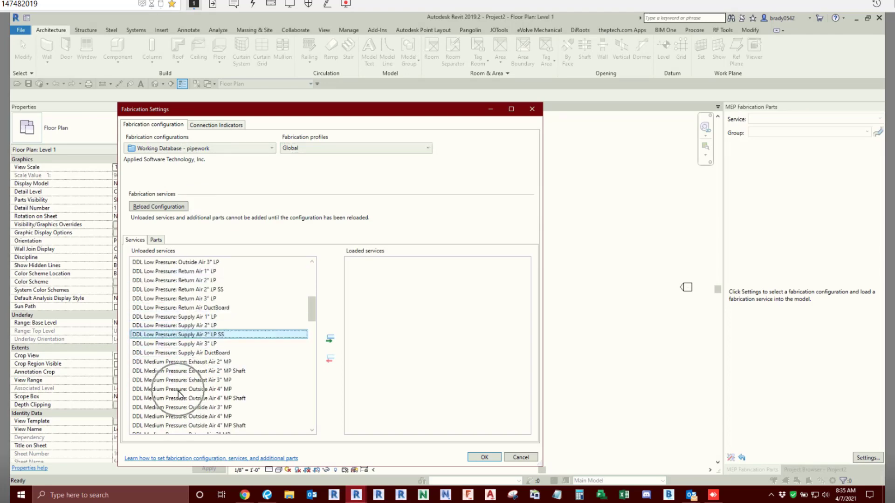
scroll(205, 368, "down", 6)
left_click(214, 272)
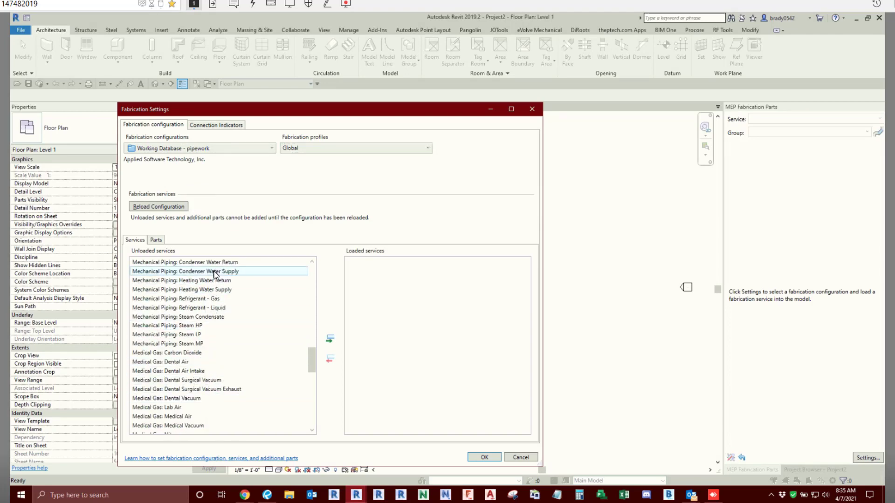
scroll(160, 406, "down", 10)
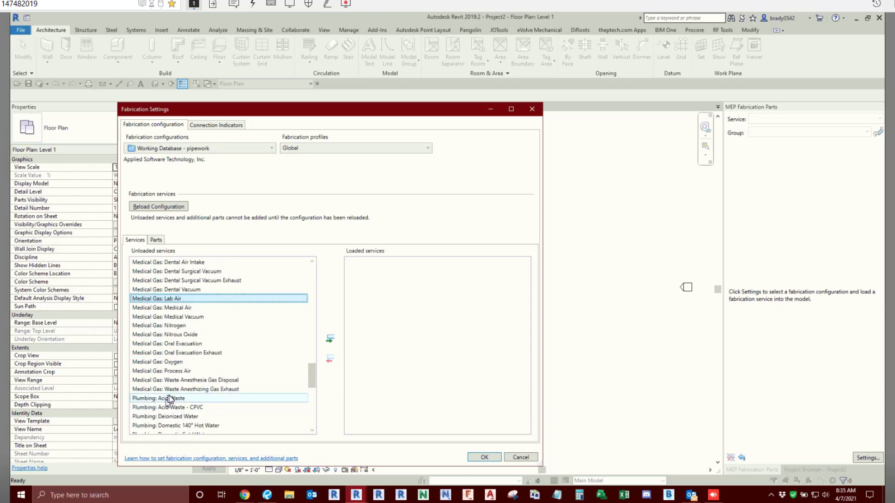
left_click_drag(177, 371, 181, 356)
scroll(179, 354, "down", 5)
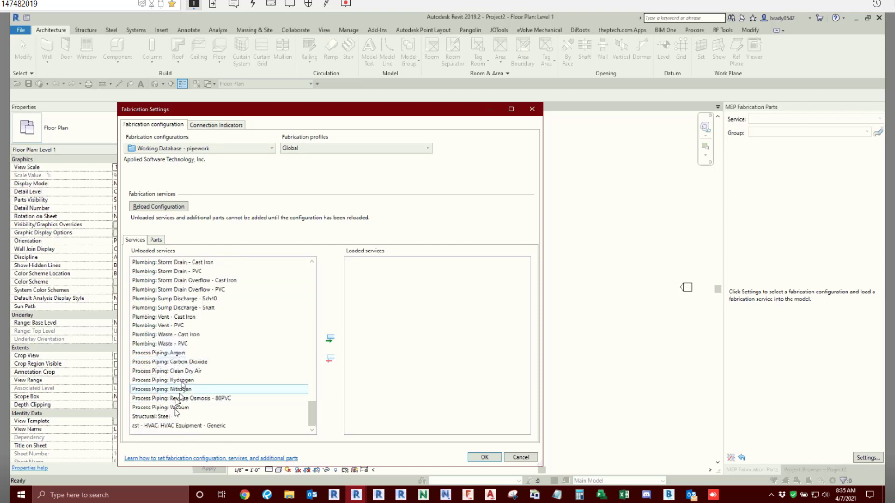
left_click(178, 344, "ctrl")
left_click(179, 336, "ctrl")
left_click(332, 340)
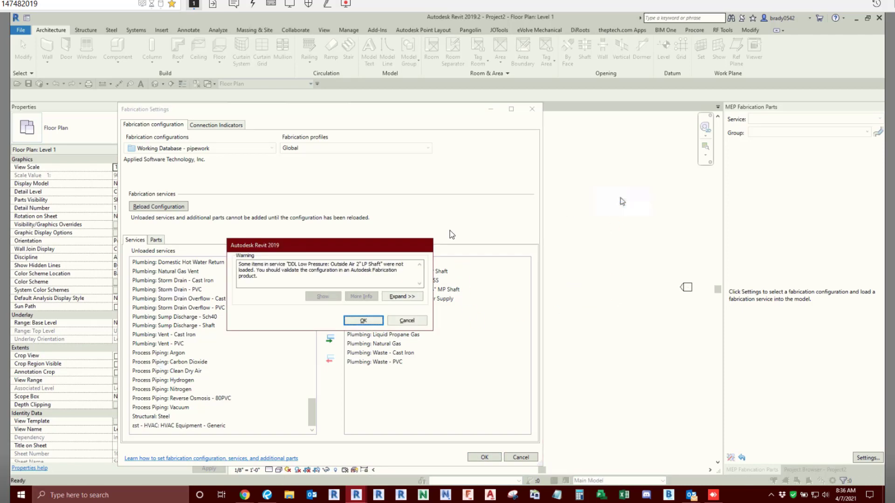
left_click(375, 322)
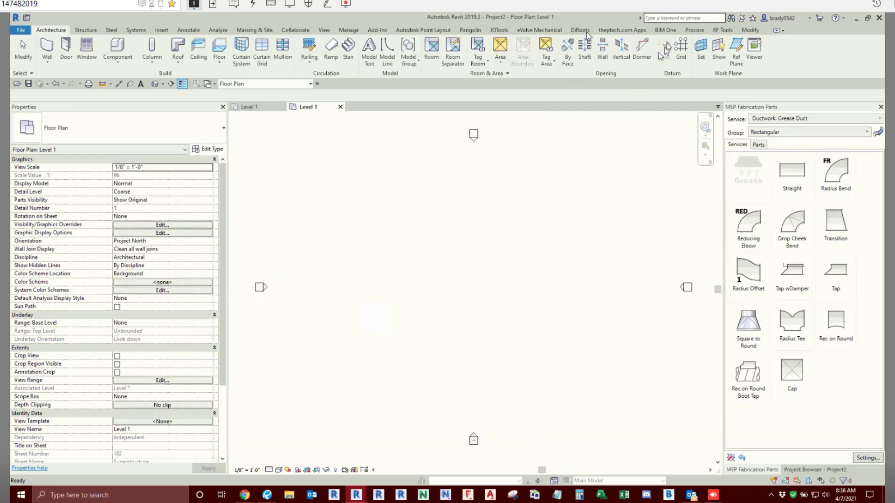
- Open the new project's eVolve hanger specifications and expand the blank service to list its materials
left_click(546, 33)
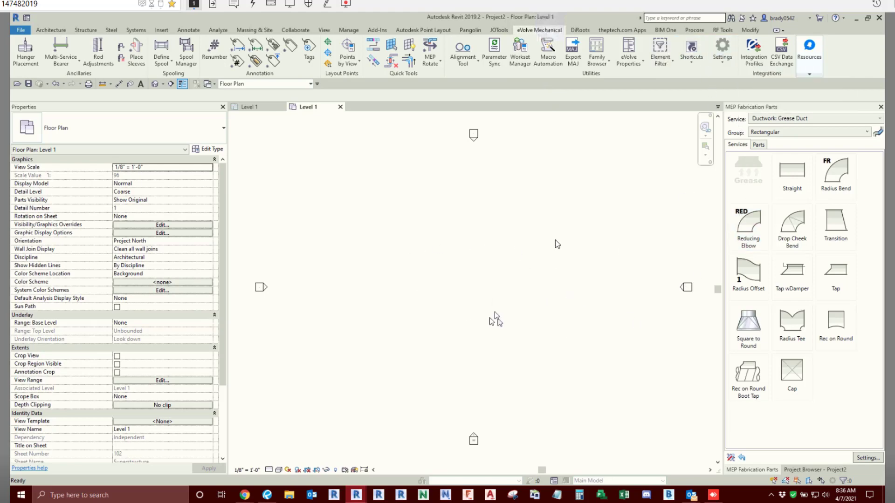
left_click(725, 66)
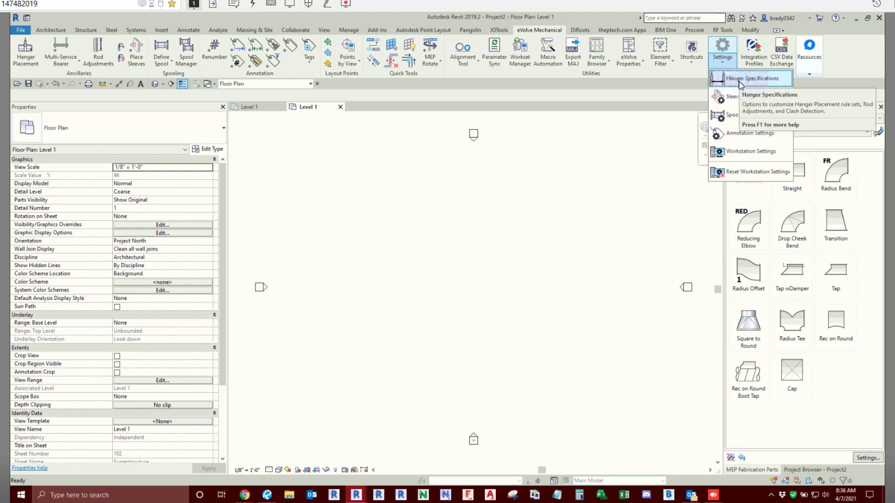
left_click(740, 80)
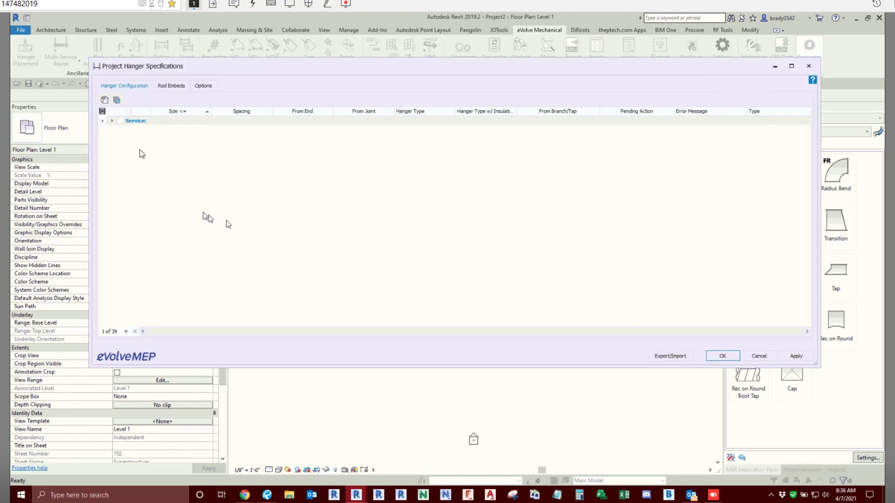
left_click(112, 121)
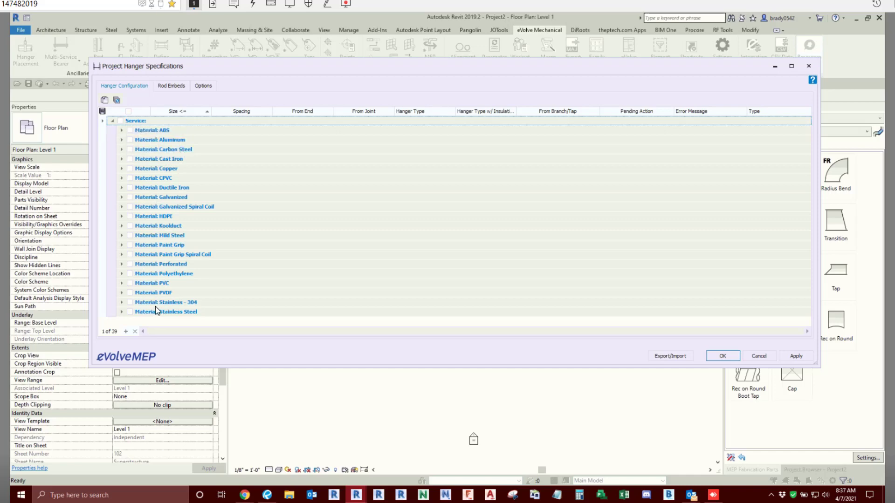
key("ctrl")
key("ctrl")
- Expand the PVC material and examine the size and spacing of its hanger rule
left_click(122, 283)
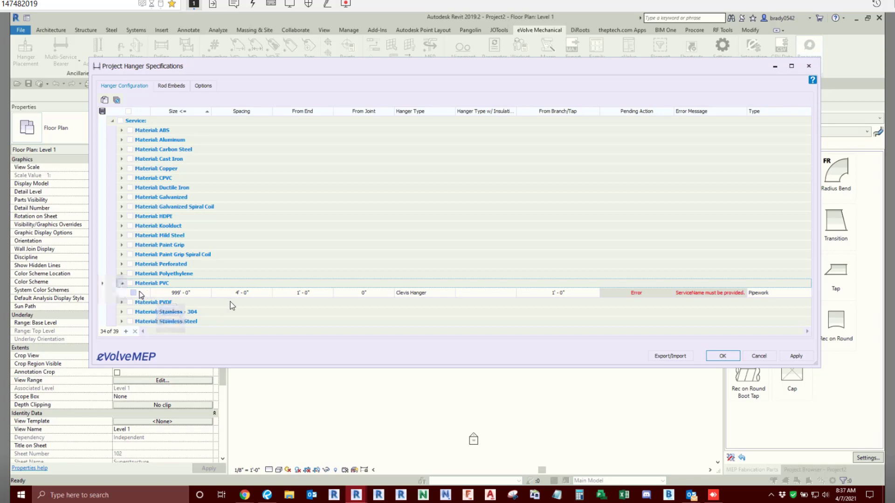
left_click(183, 296)
left_click(183, 295)
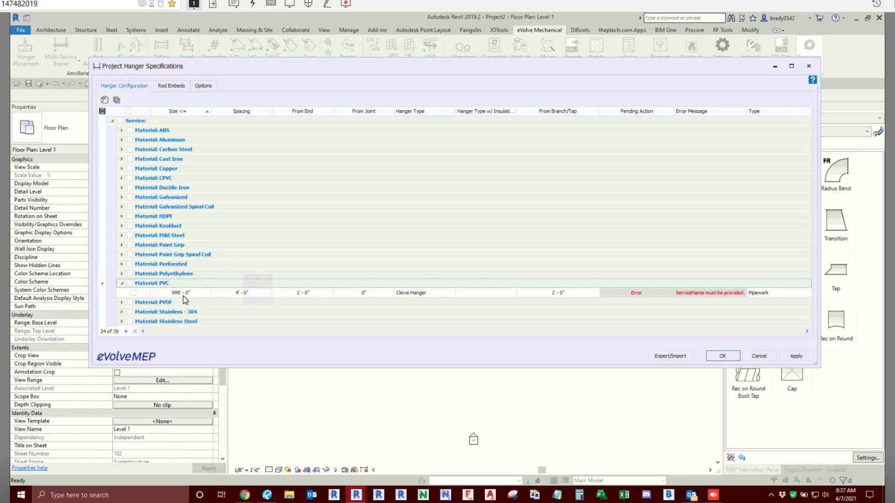
left_click(166, 286)
left_click(247, 297)
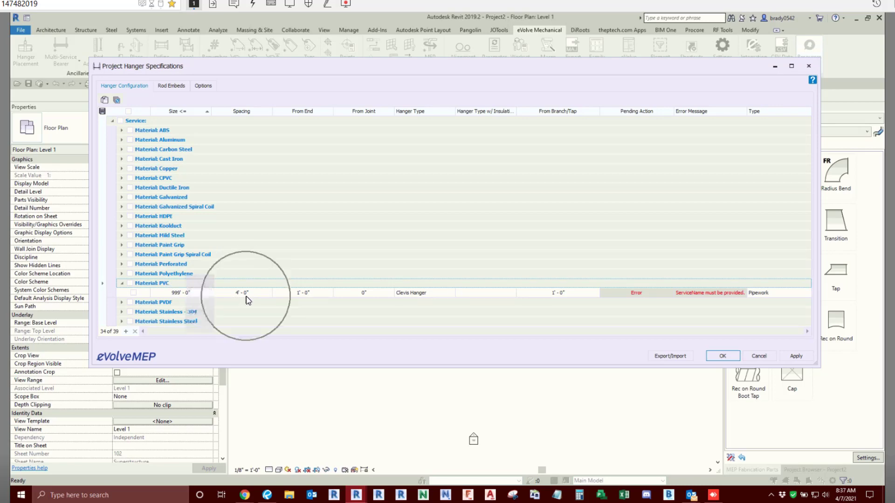
- Examine the PVC hanger rule's end and joint distances, hanger type and error entries, and try to accept the specifications
left_click(292, 295)
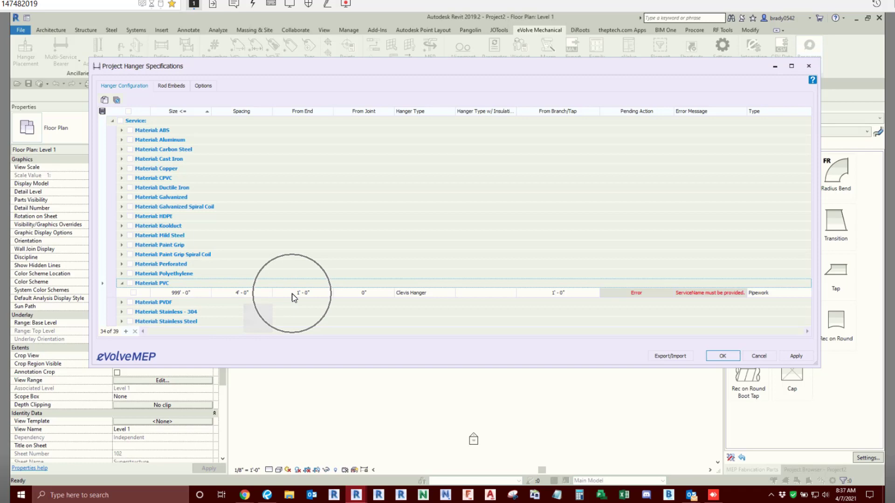
left_click(352, 295)
left_click(411, 294)
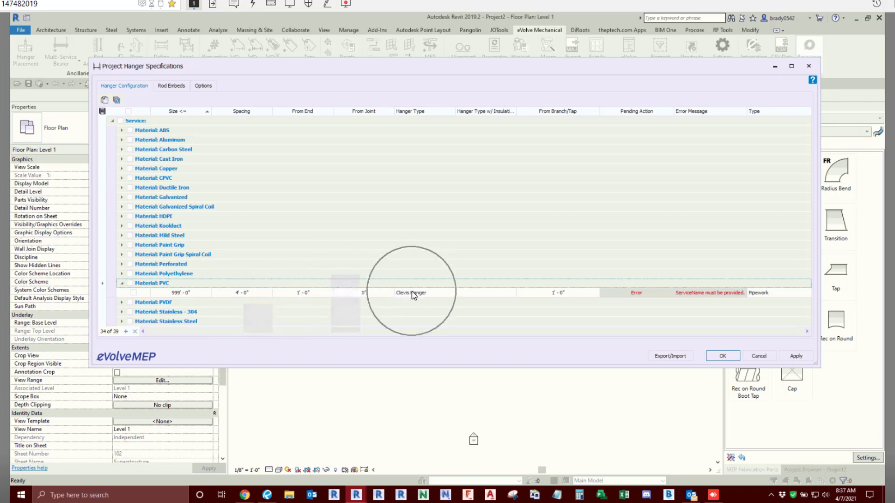
left_click(501, 297)
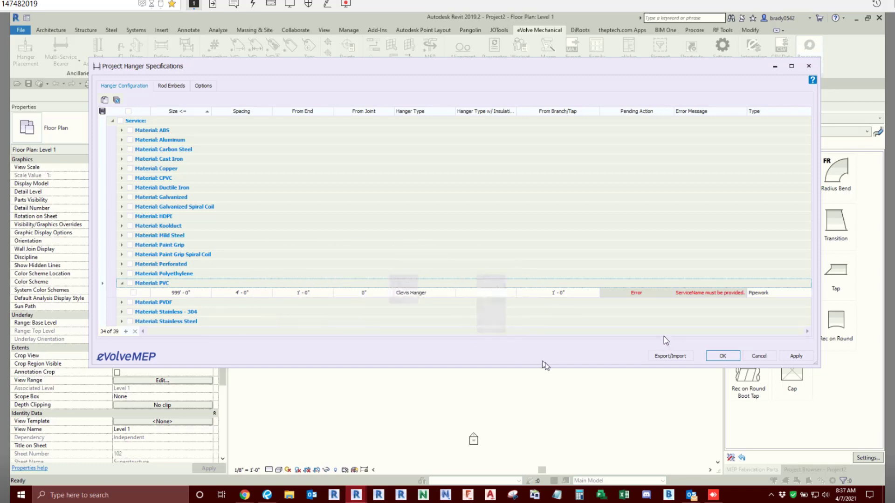
left_click(731, 294)
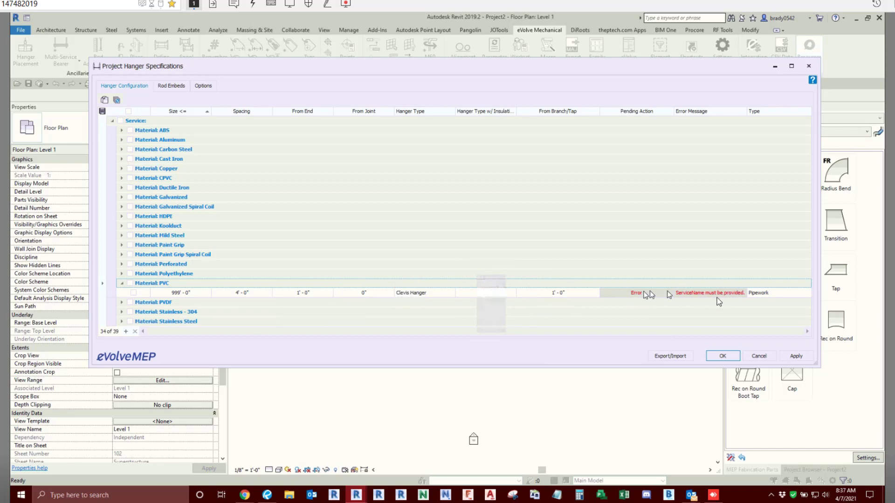
left_click(647, 294)
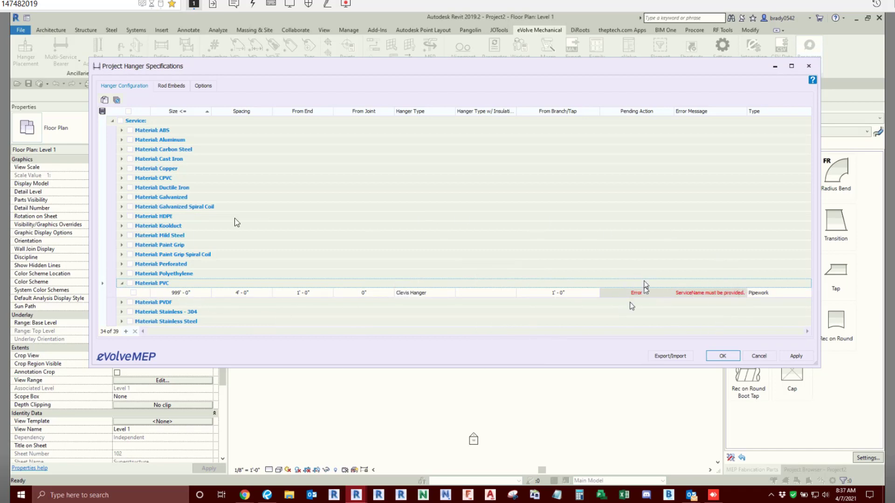
left_click(722, 356)
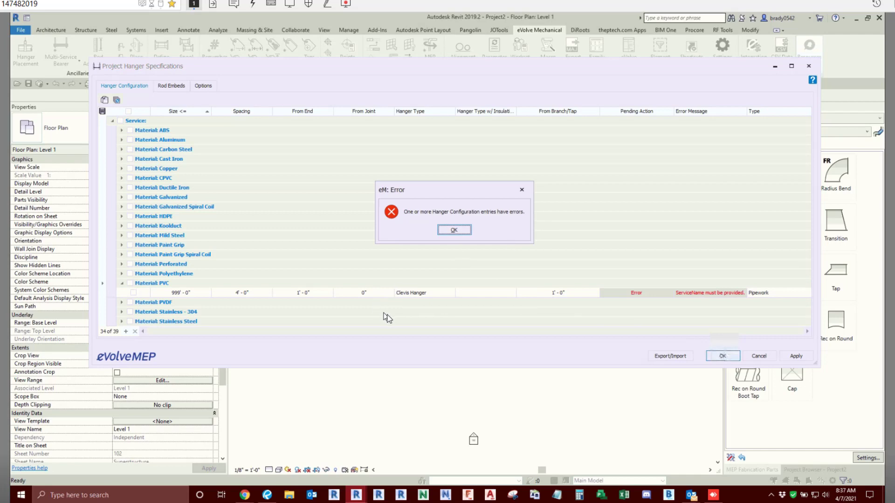
left_click(454, 230)
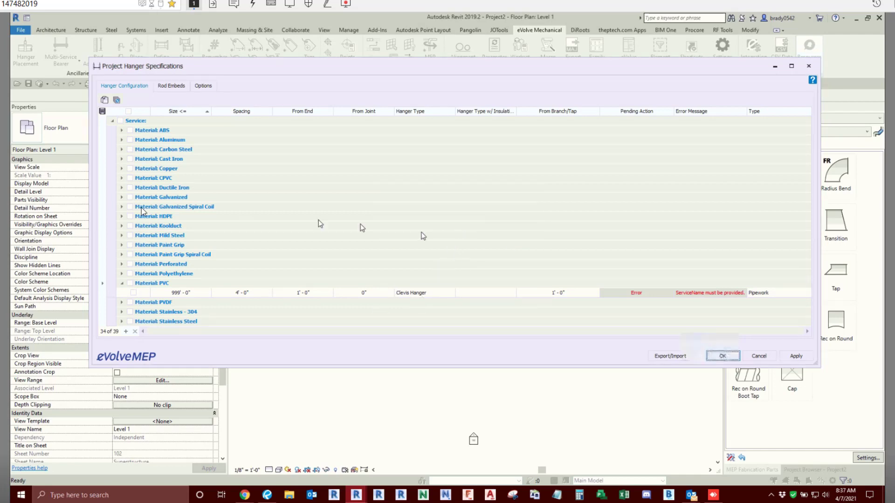
- Examine the rectangular, round and oval duct hanger rules of the Galvanized material, keeping the PVC material collapsed
left_click(121, 198)
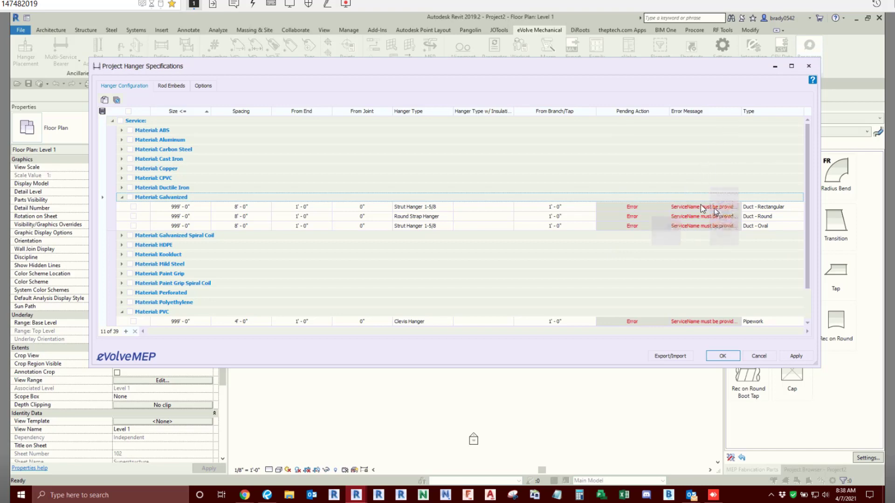
left_click(121, 198)
left_click(122, 283)
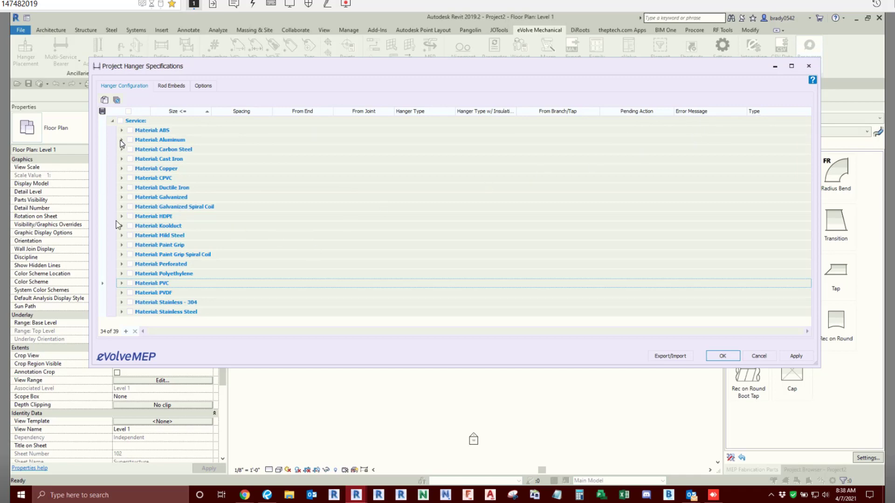
left_click(122, 197)
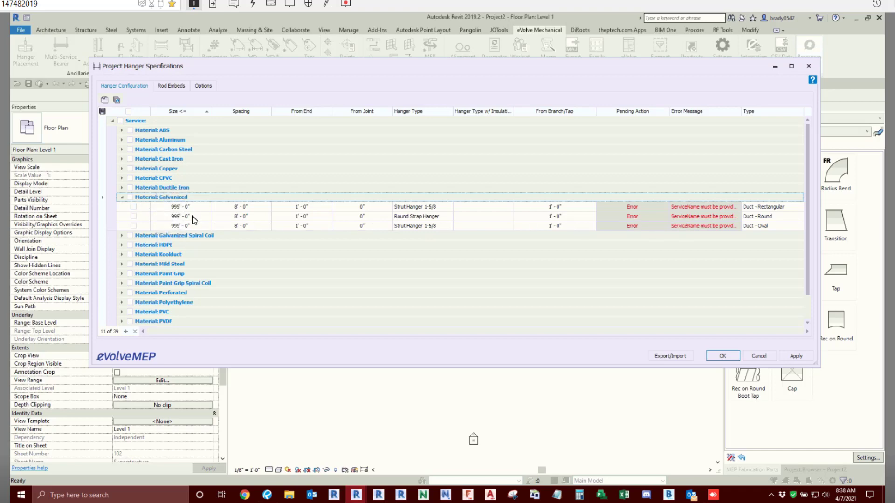
key("ctrl")
left_click(465, 145)
left_click(364, 112)
left_click(543, 117)
left_click(543, 117)
- Expand the Paint Grip and PVC materials, examine the type options of the PVC rule, and collapse the materials again
left_click(122, 274)
scroll(214, 278, "down", 2)
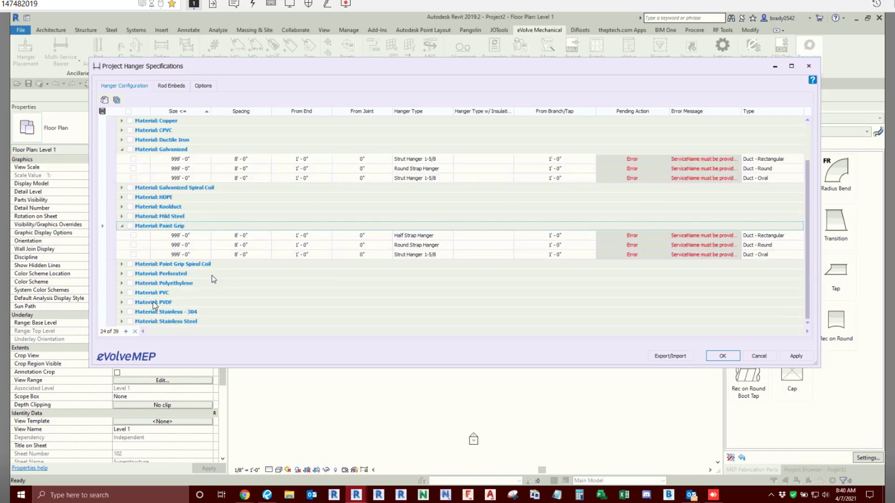
left_click(122, 294)
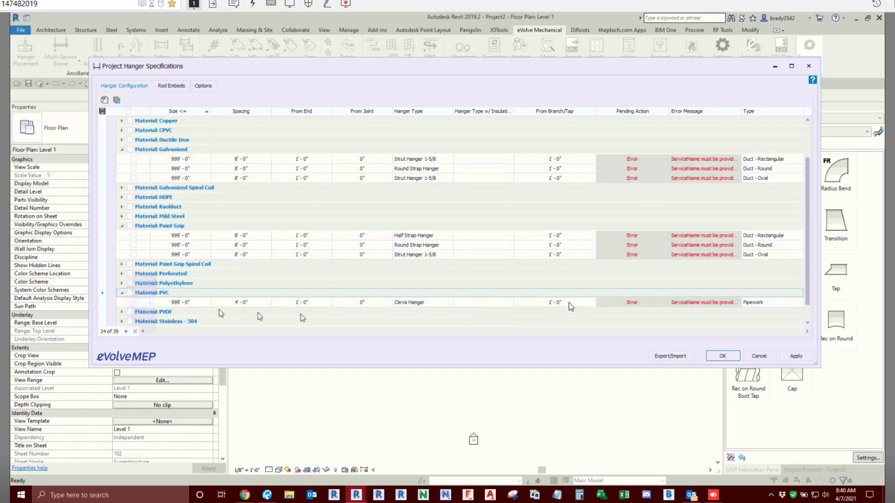
left_click(776, 303)
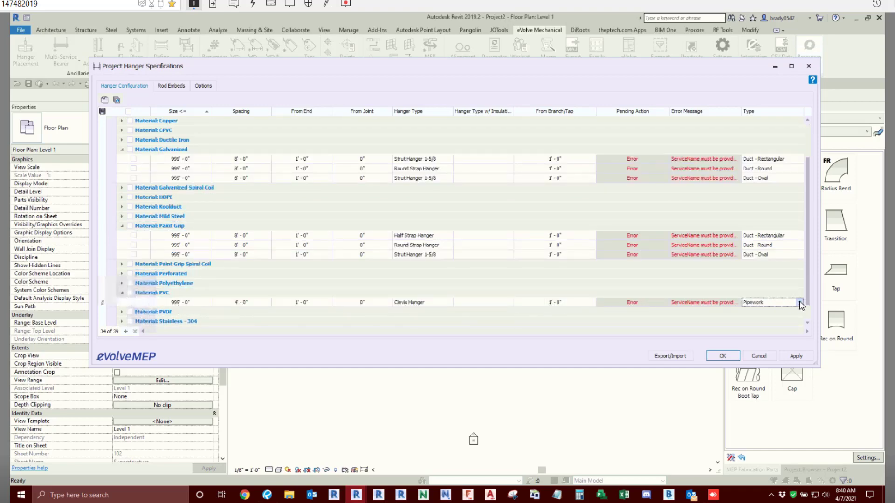
left_click(800, 303)
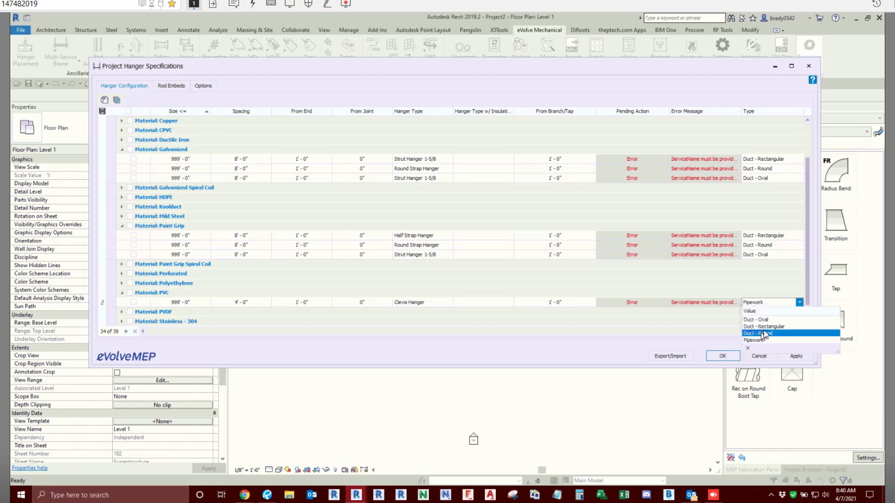
left_click(287, 278)
left_click(123, 292)
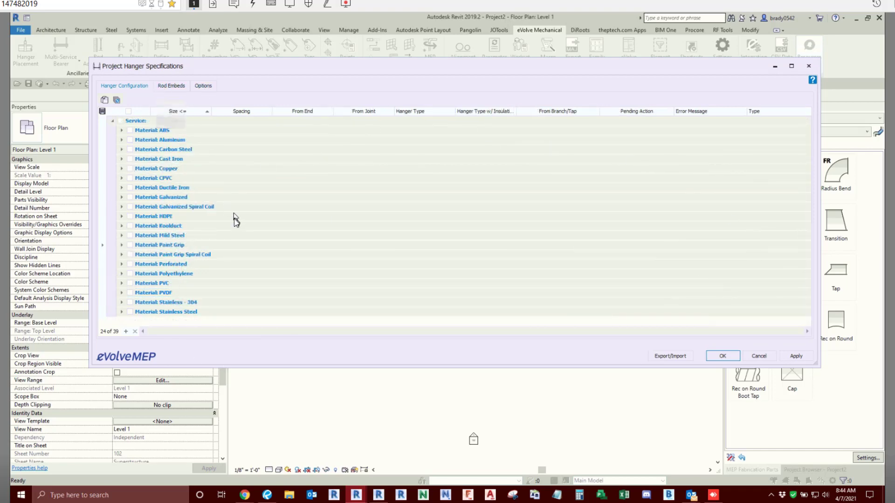
- View the rod embeds list and the collision adjustment options of the hanger specifications
left_click(171, 87)
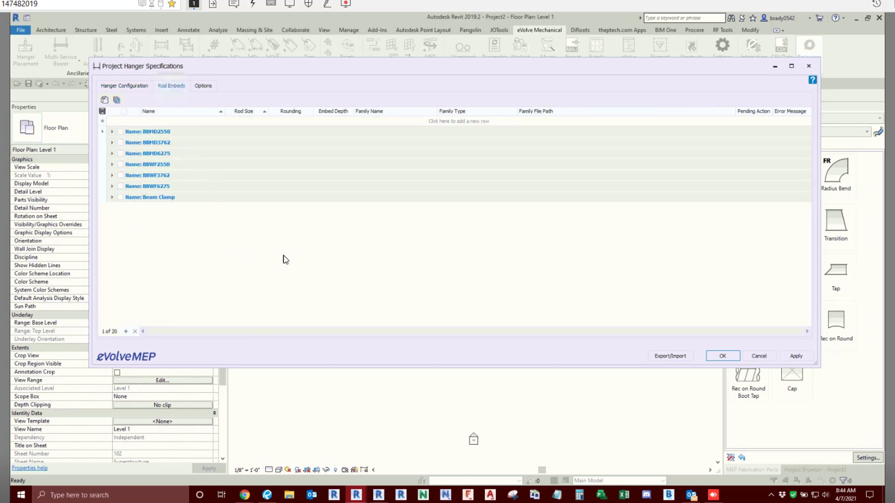
left_click(205, 87)
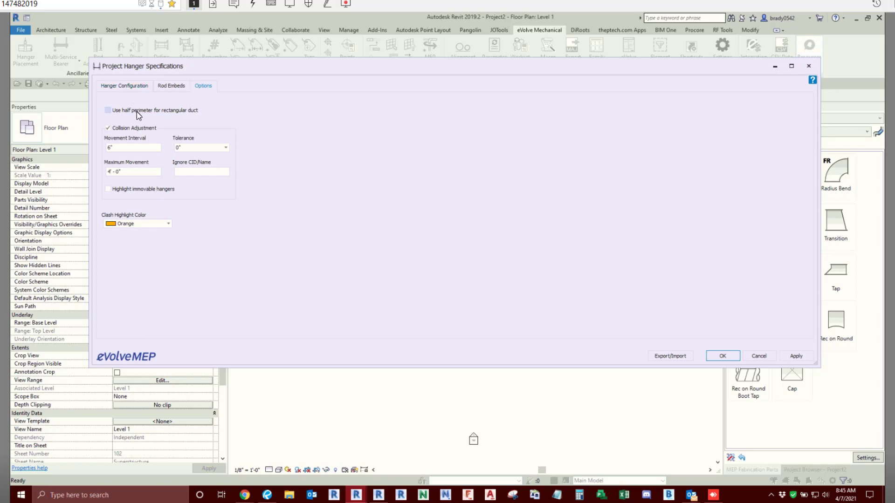
- Switch to Chrome and read the eVolve help article on Hanger Specifications, including its collision adjustment options, and return to Revit
mouse_move(245, 496)
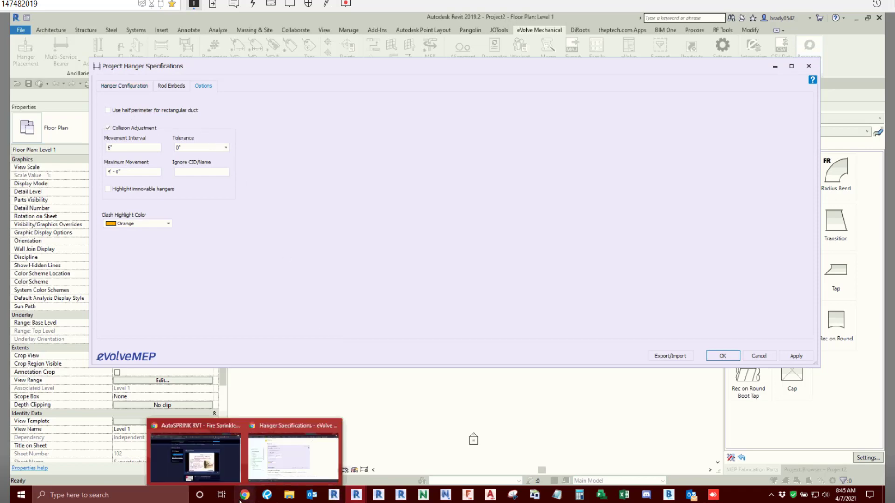
left_click(271, 470)
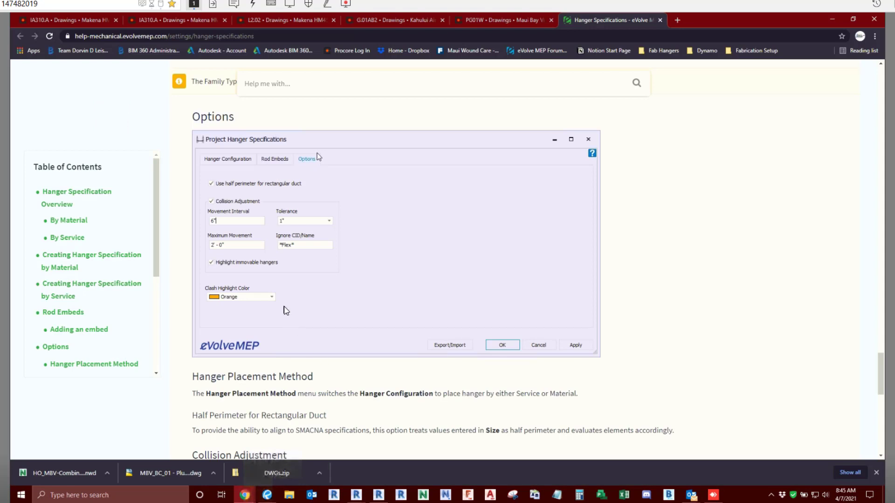
scroll(286, 311, "down", 10)
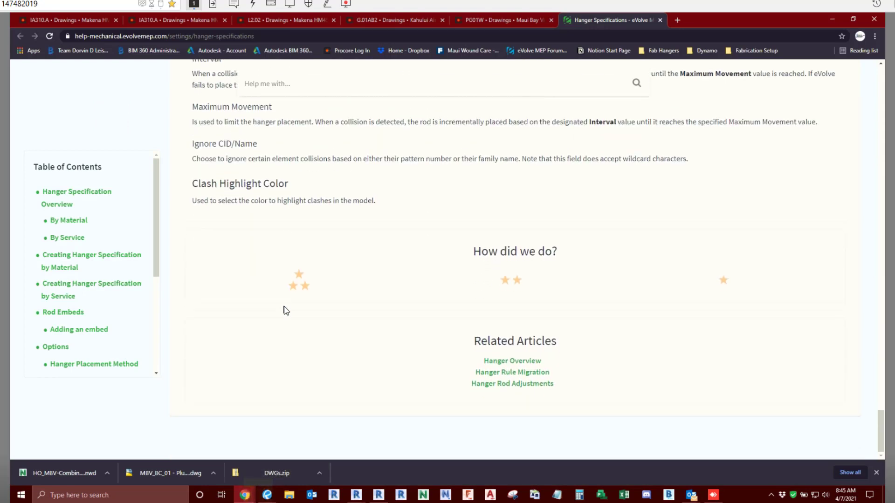
scroll(286, 311, "up", 6)
scroll(286, 311, "up", 12)
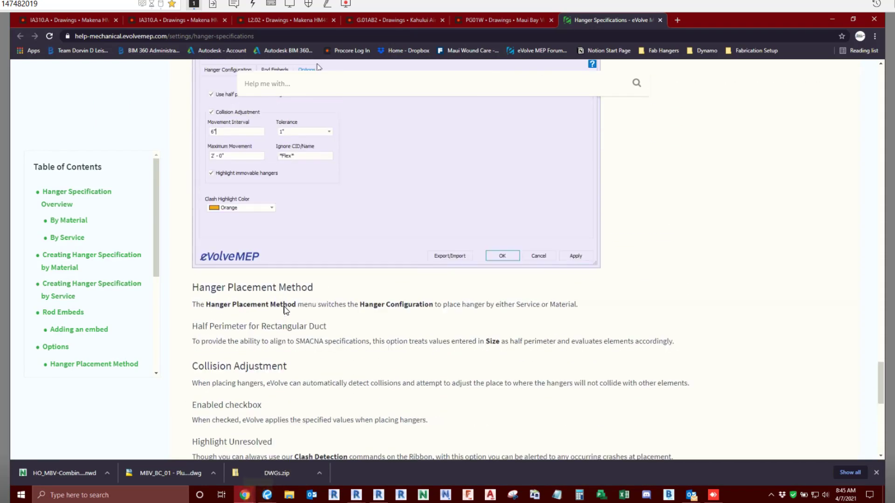
scroll(286, 311, "up", 15)
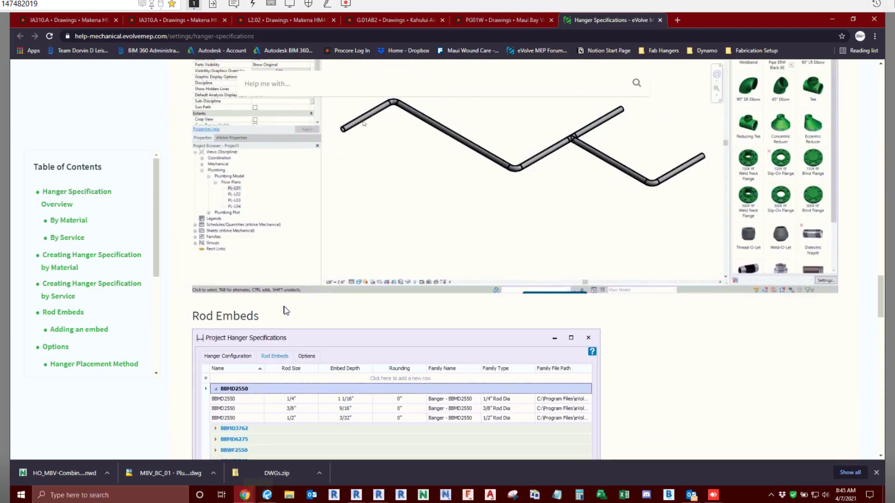
scroll(286, 311, "up", 15)
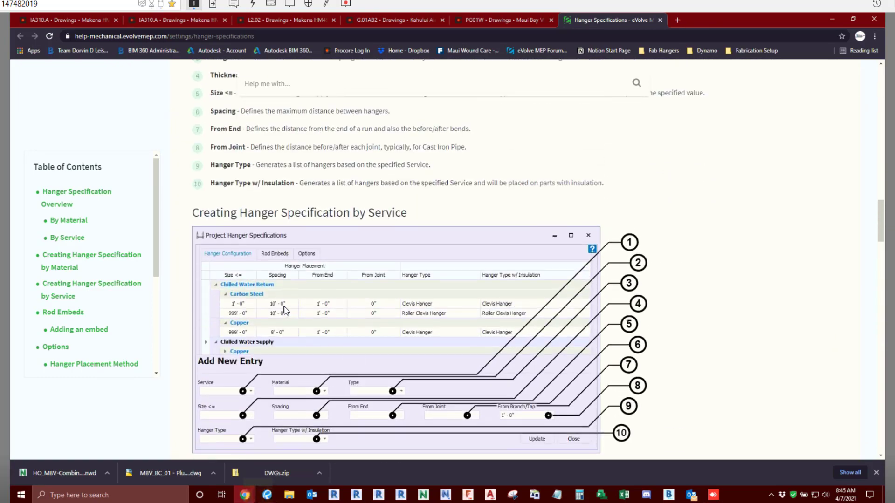
scroll(286, 311, "up", 4)
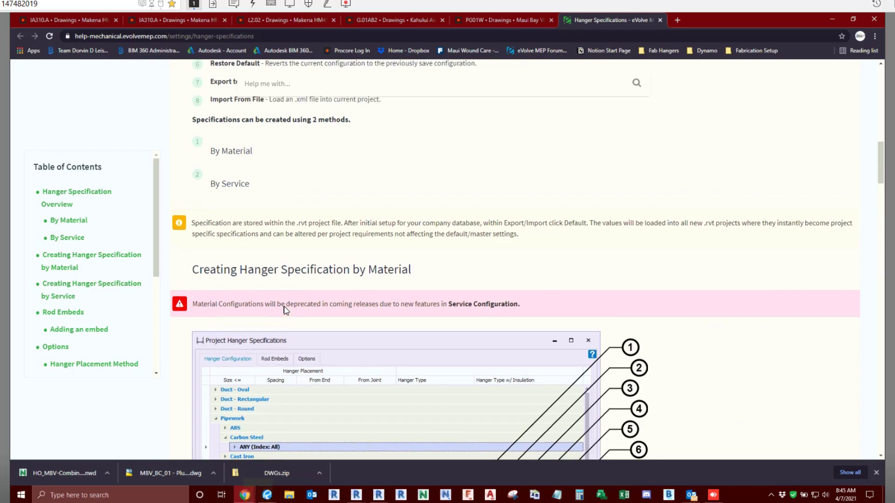
scroll(285, 307, "up", 6)
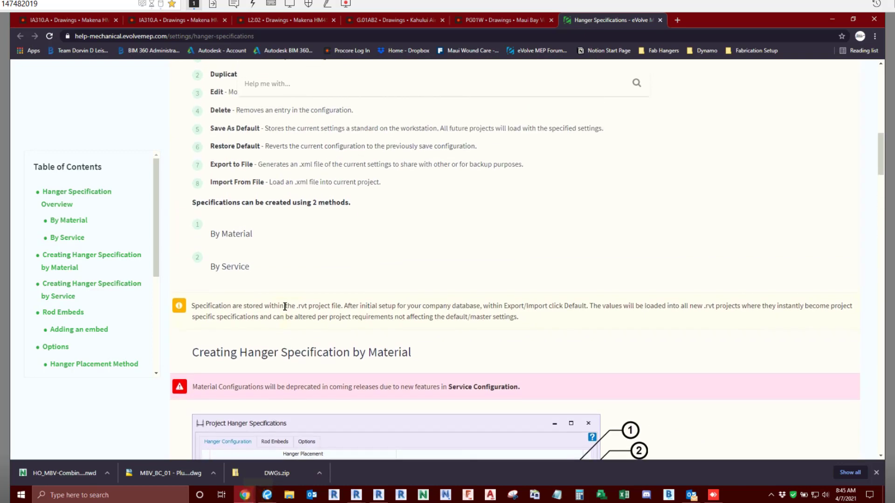
scroll(286, 311, "up", 9)
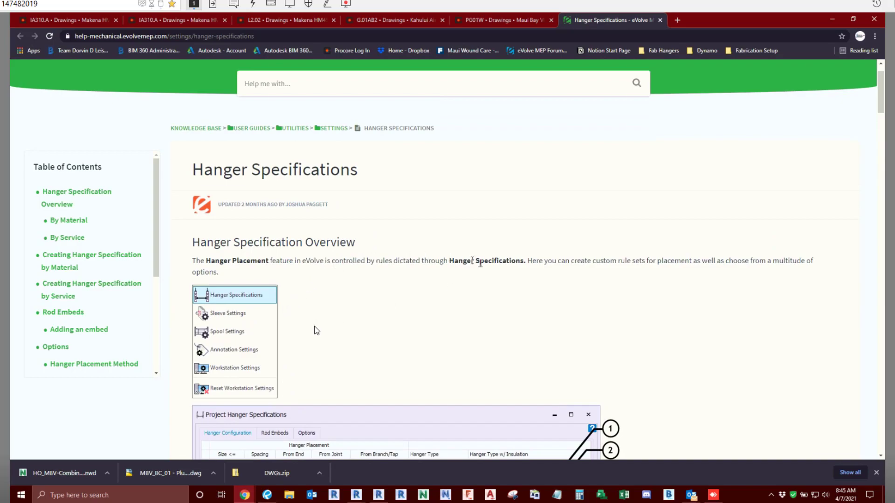
scroll(357, 329, "down", 12)
scroll(355, 324, "down", 20)
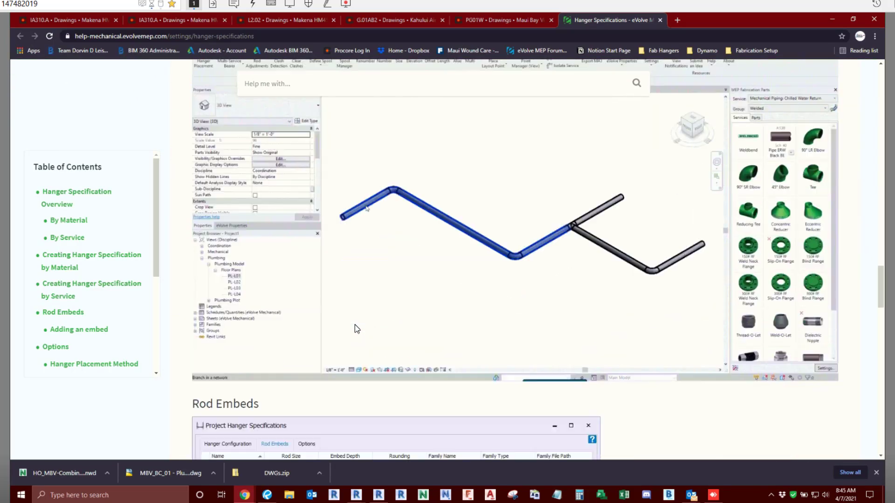
scroll(354, 325, "up", 6)
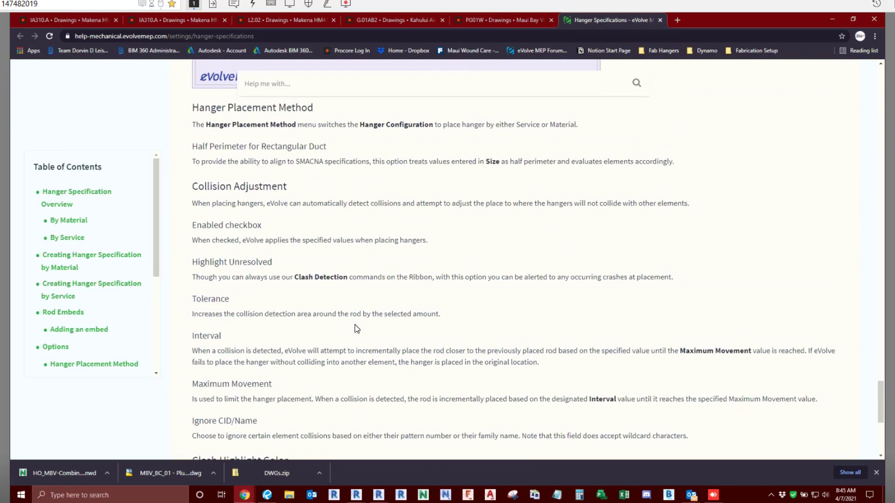
scroll(354, 324, "up", 2)
scroll(354, 325, "down", 7)
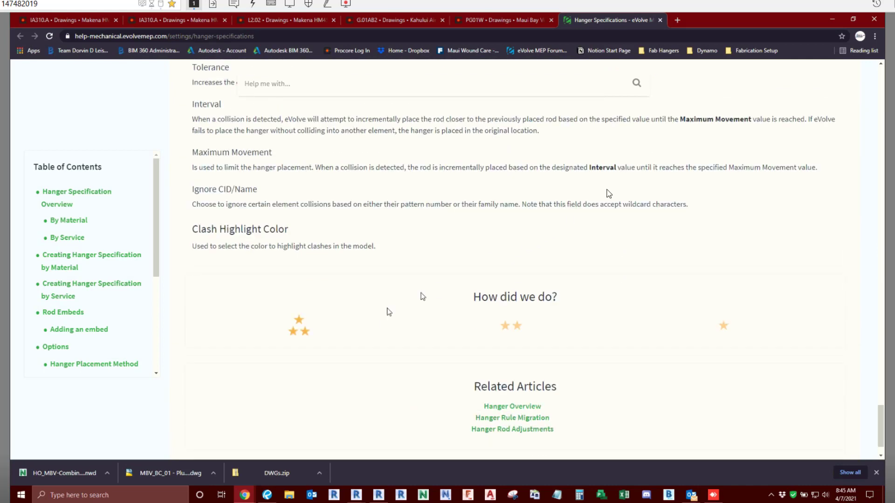
left_click(833, 19)
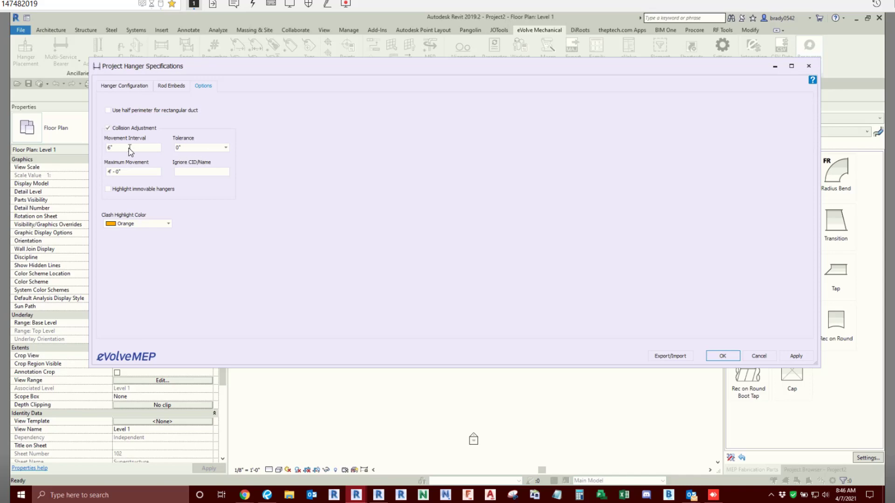
- Examine the movement interval, maximum movement and available tolerance values for collision adjustment
left_click_drag(131, 149, 99, 147)
left_click_drag(130, 172, 96, 171)
left_click(225, 148)
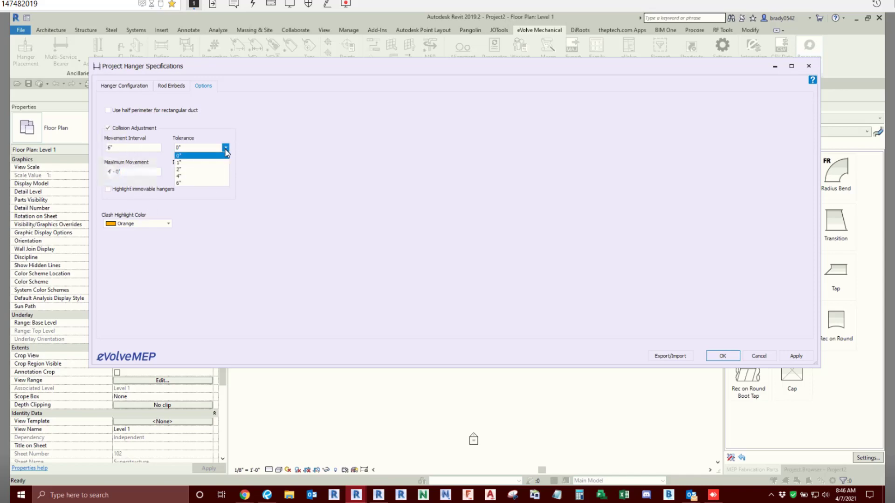
left_click(226, 148)
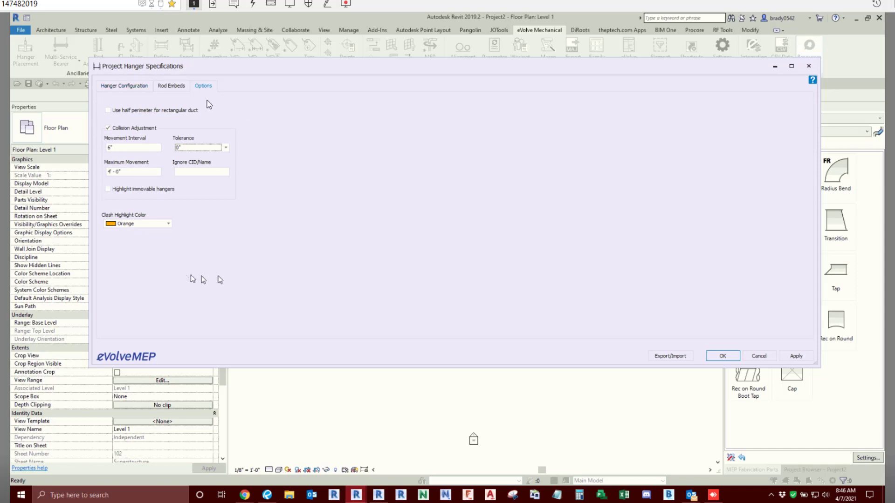
- Return to the hanger configuration and close the project hanger specifications without saving
left_click(125, 86)
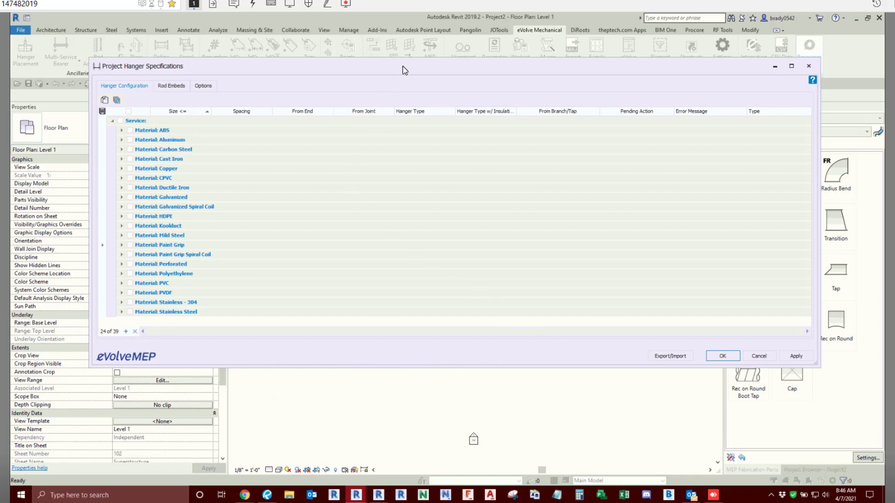
mouse_move(403, 67)
left_mouse_down()
mouse_move(367, 72)
mouse_move(412, 68)
left_mouse_up()
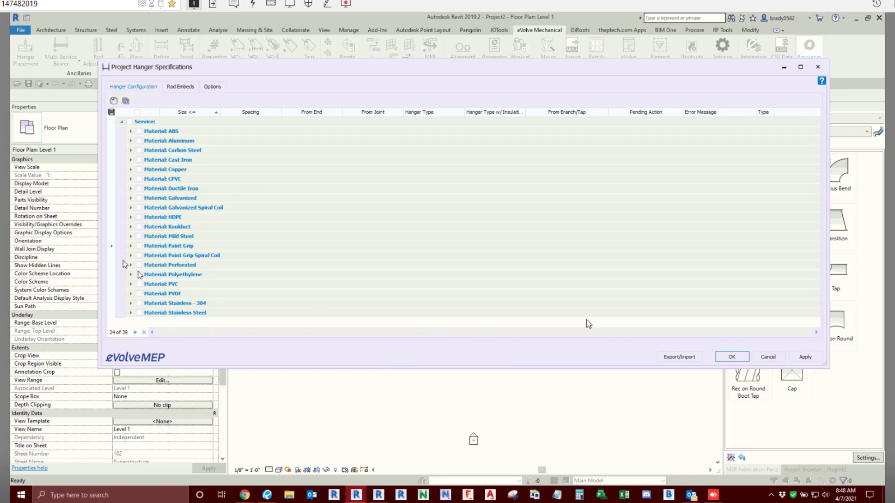
left_click(769, 357)
left_click(442, 232)
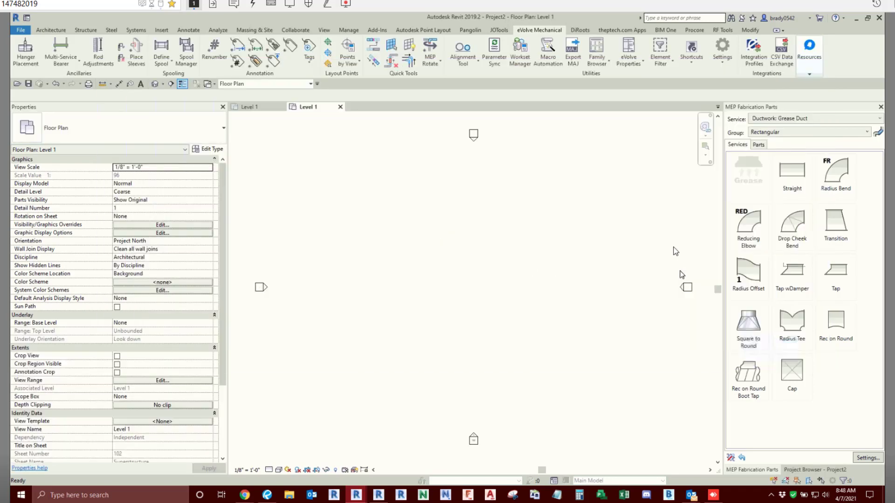
- Show the DDL Low Pressure: Outside Air 2" LP Shaft fabrication service and browse its rectangular duct parts
left_click(806, 120)
left_click(806, 129)
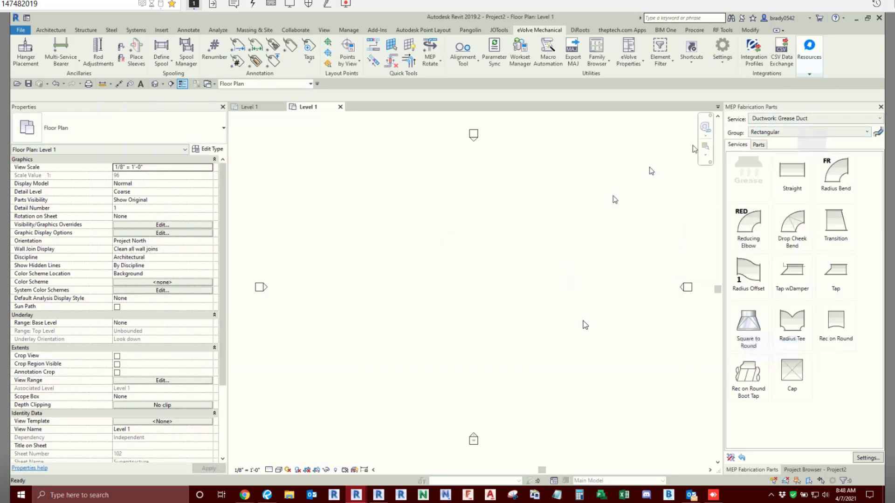
left_click(790, 119)
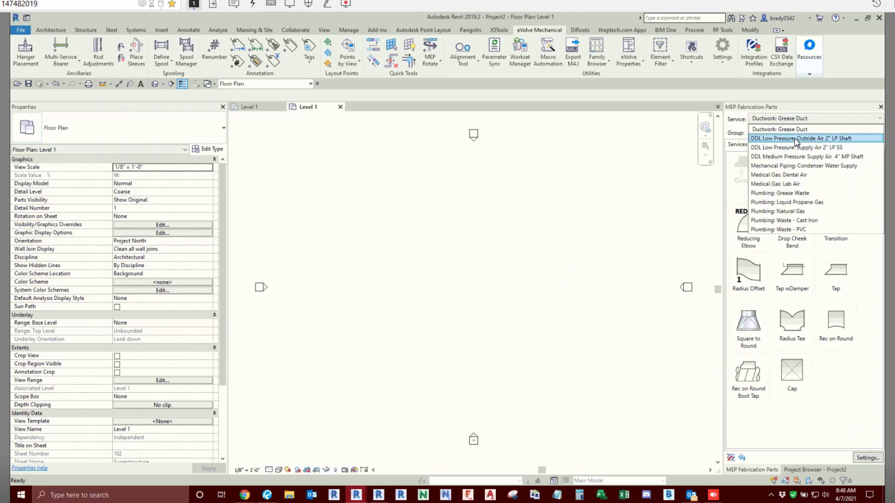
left_click(795, 138)
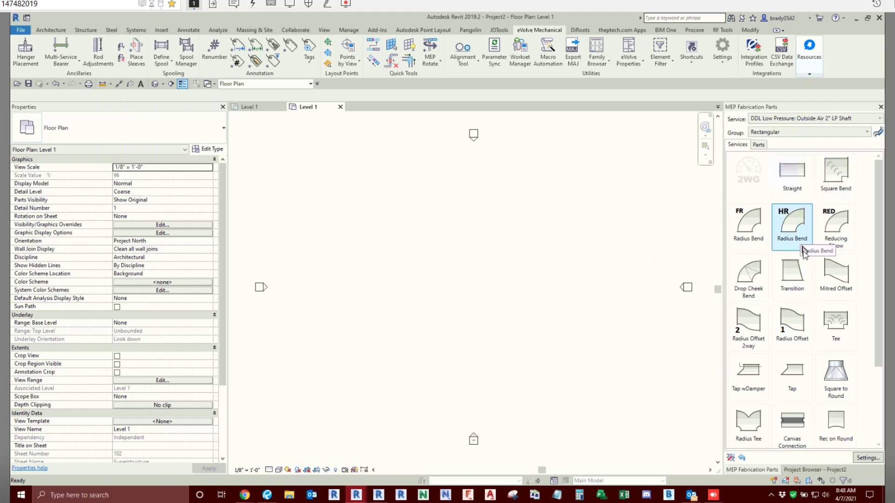
scroll(802, 279, "down", 3)
scroll(797, 321, "up", 3)
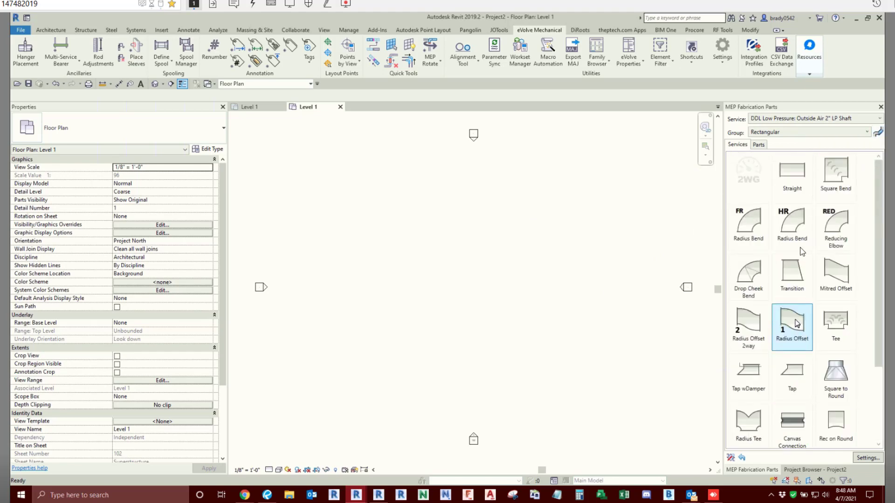
- Switch the fabrication service to Mechanical Piping: Condenser Water Supply and show its Copper group
left_click(795, 120)
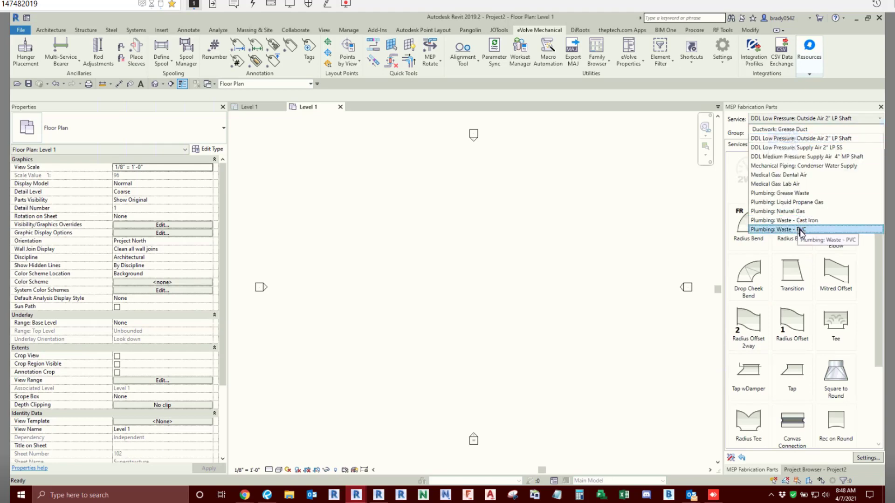
left_click(805, 166)
left_click(780, 134)
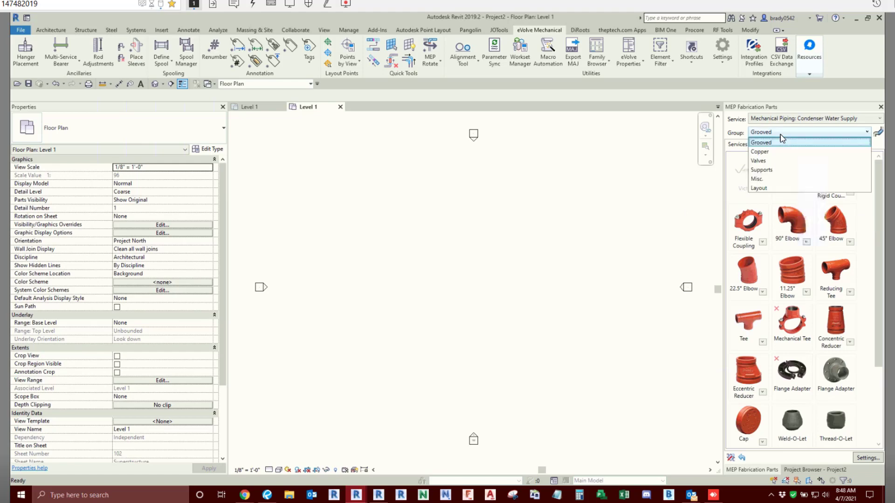
left_click(772, 154)
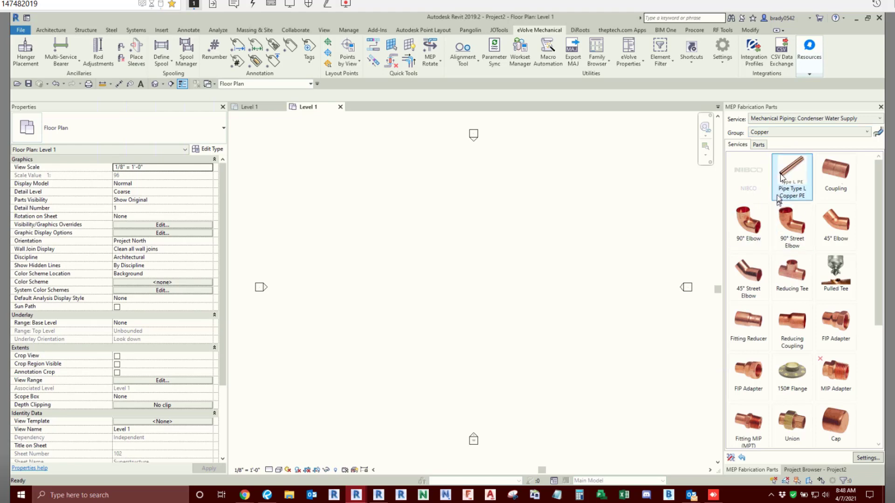
- Compare the pipe and fittings in the Grooved and Copper groups of the condenser water supply service
left_click(779, 134)
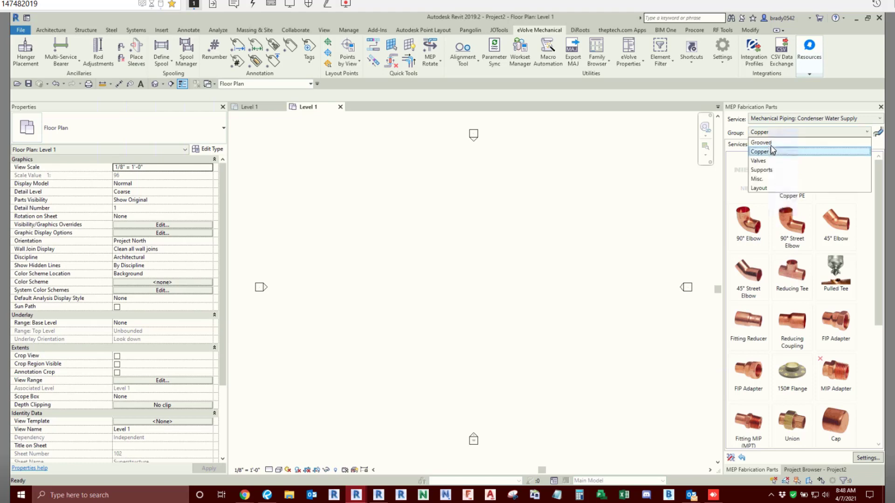
left_click(811, 194)
key("ctrl")
key("ctrl")
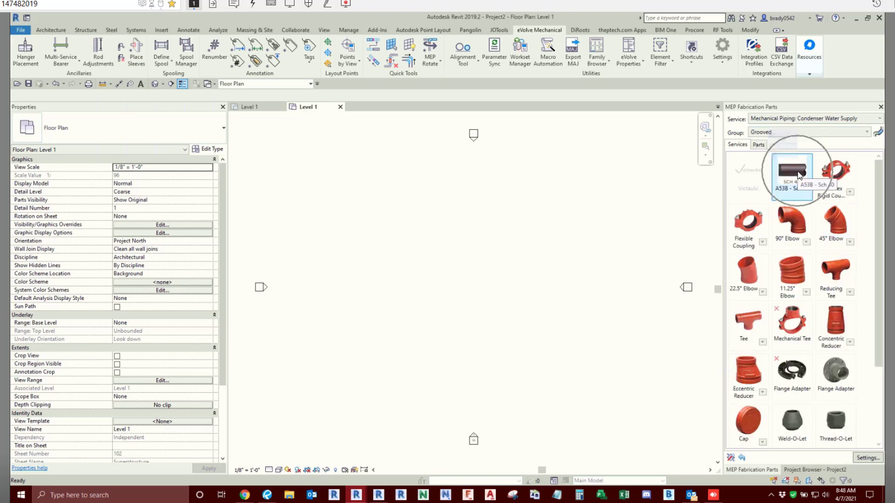
left_click(785, 132)
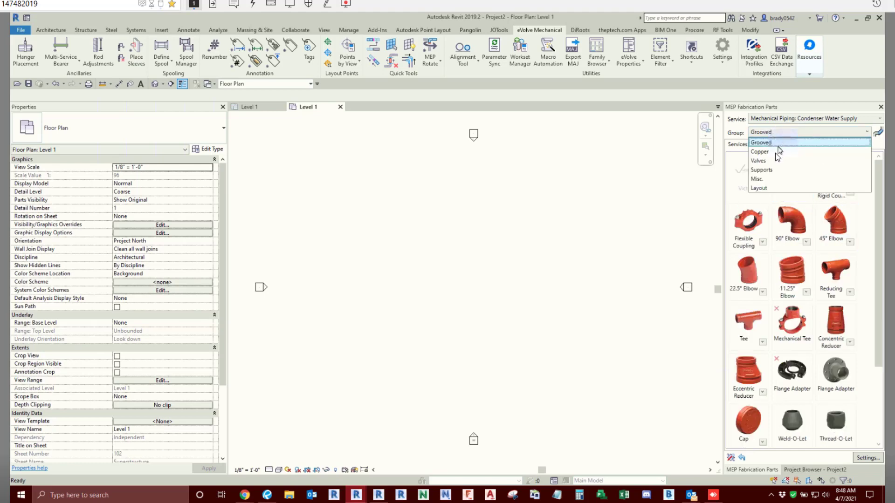
left_click(775, 154)
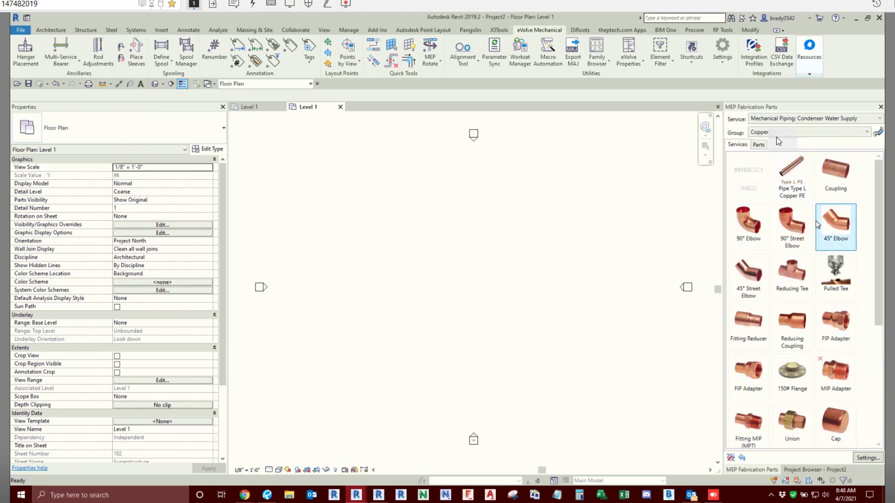
left_click(777, 133)
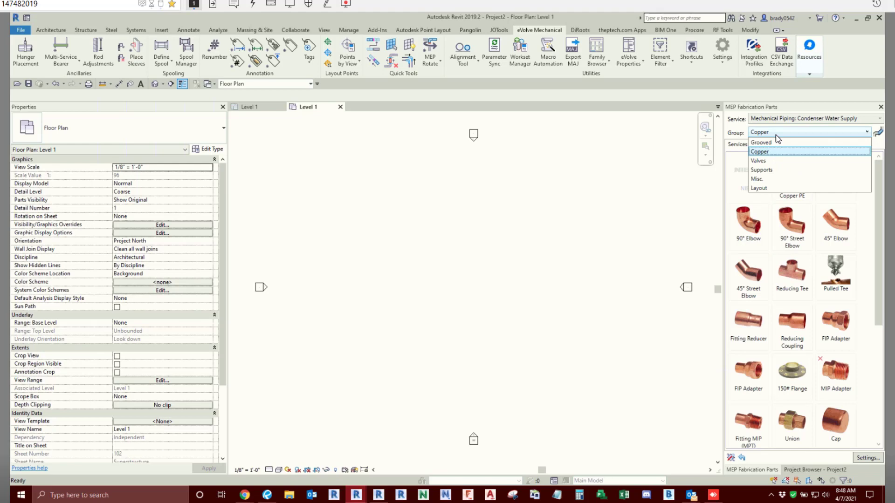
left_click(776, 135)
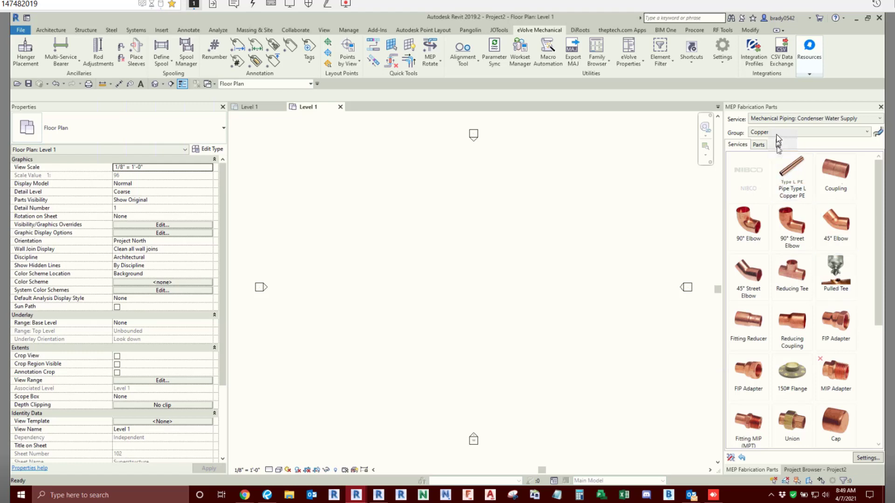
- Show the Supports group of the condenser water supply service and compare the ST.Clevis w Shield and CU.Clevis w Shield hangers
left_click(778, 134)
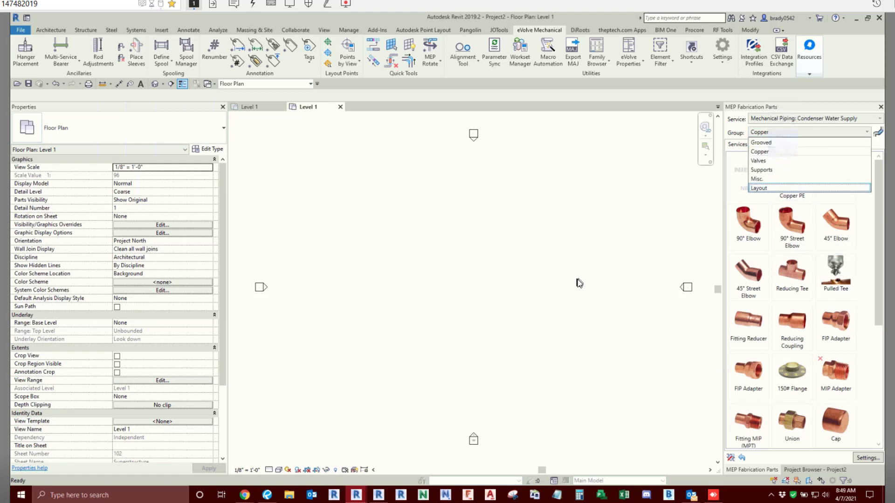
left_click(768, 170)
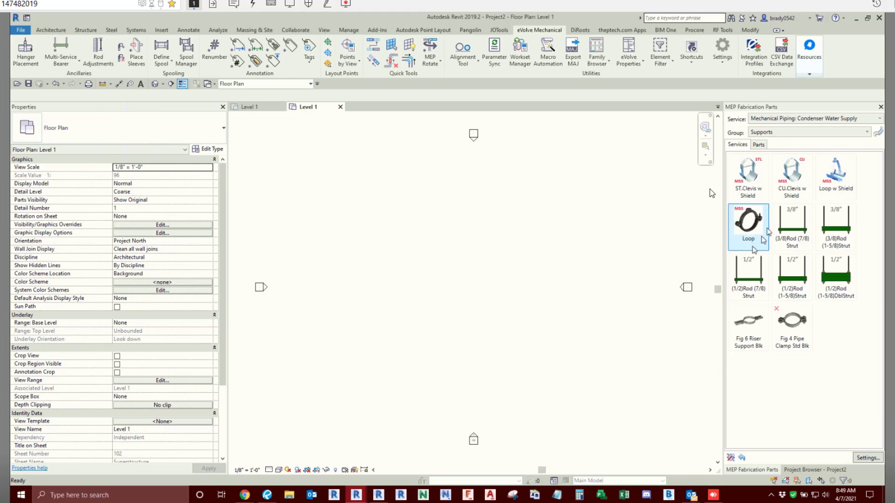
left_click(754, 181)
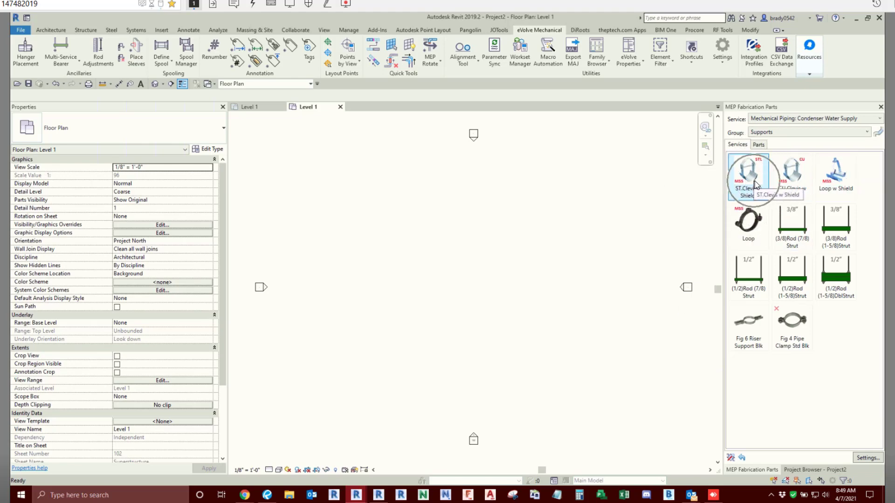
left_click(792, 179)
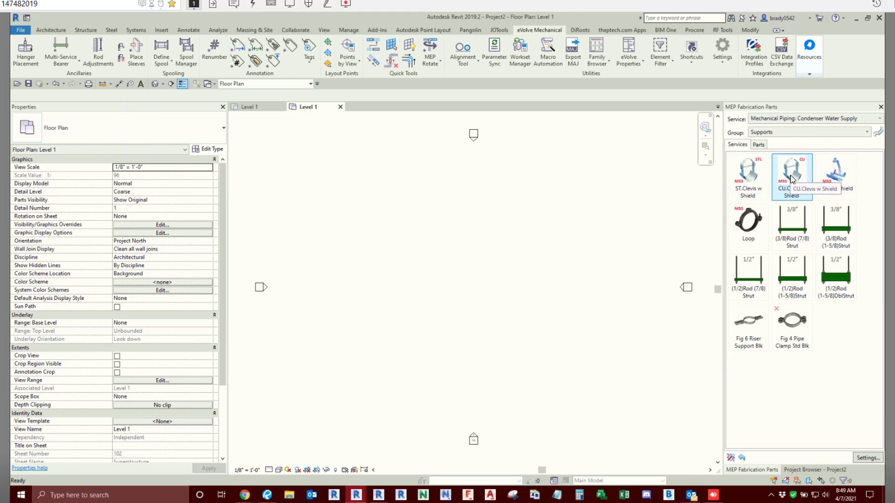
left_click(750, 179)
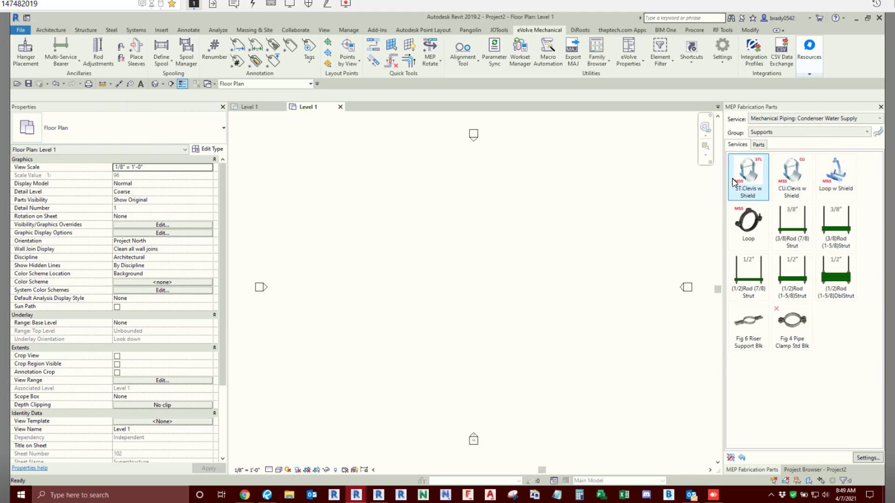
left_click(788, 180)
left_click(755, 189)
left_click(805, 192)
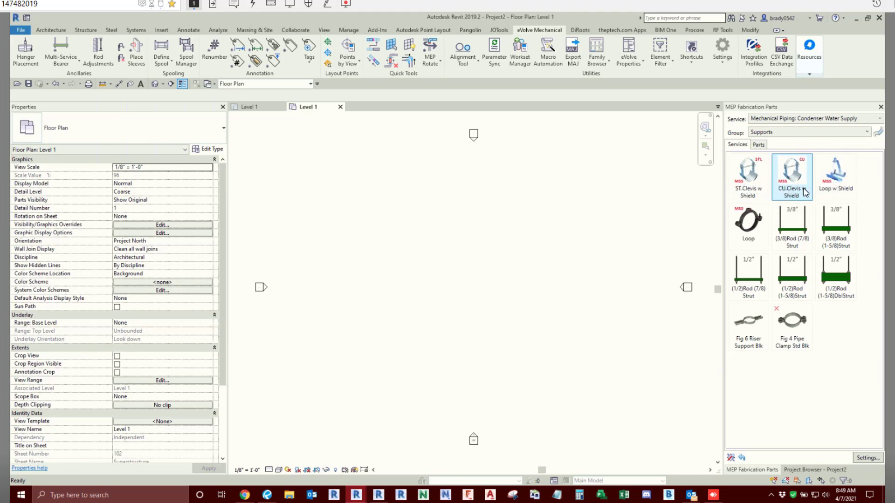
left_click(755, 190)
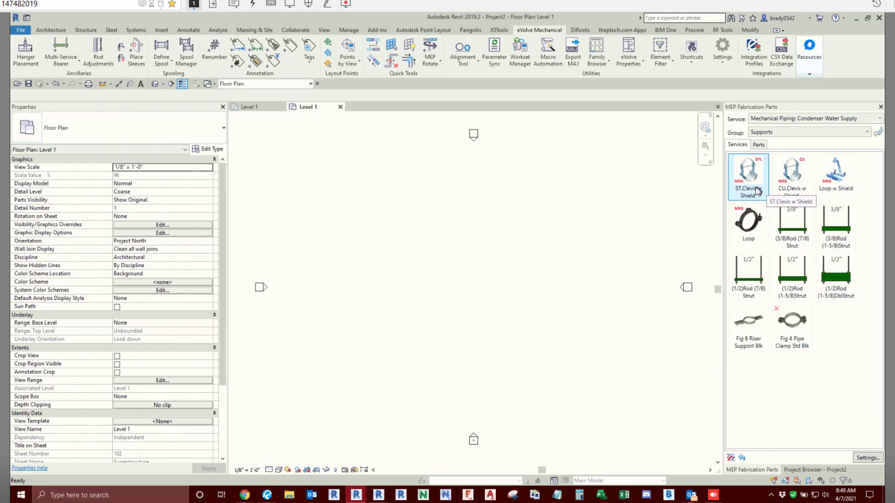
left_click(799, 192)
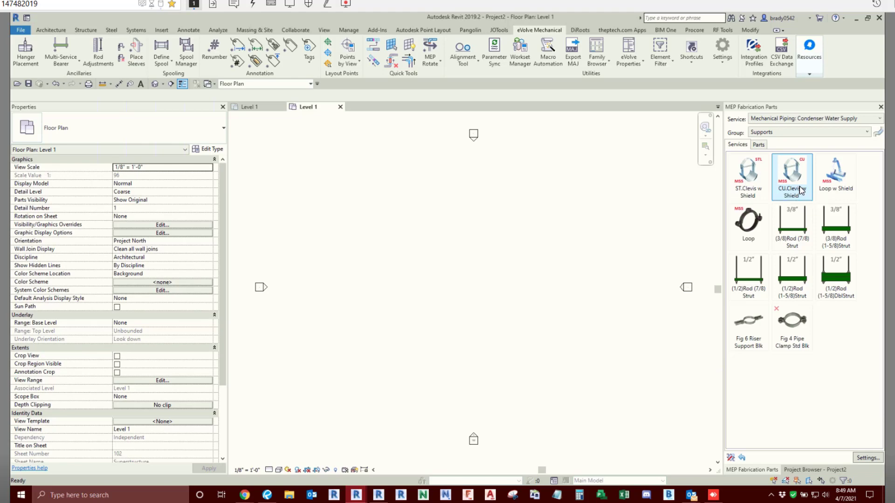
left_click(755, 190)
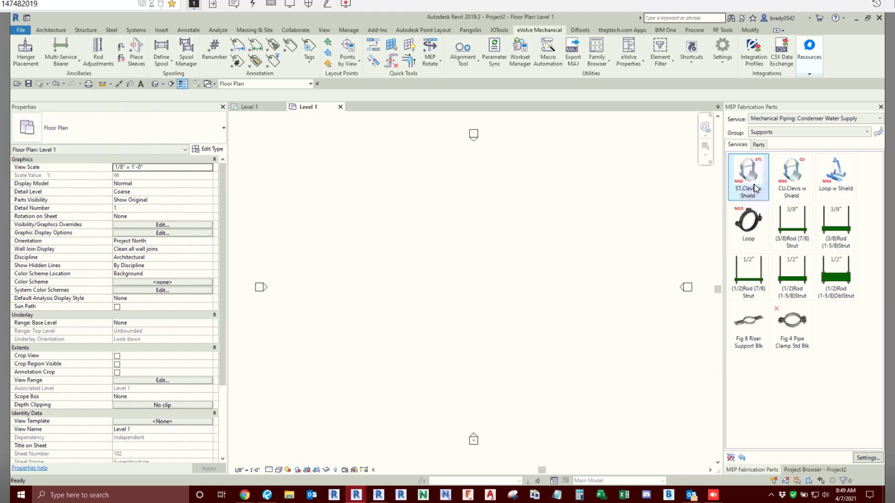
key("ctrl")
key("ctrl")
key("ctrl")
key("ctrl")
key("ctrl")
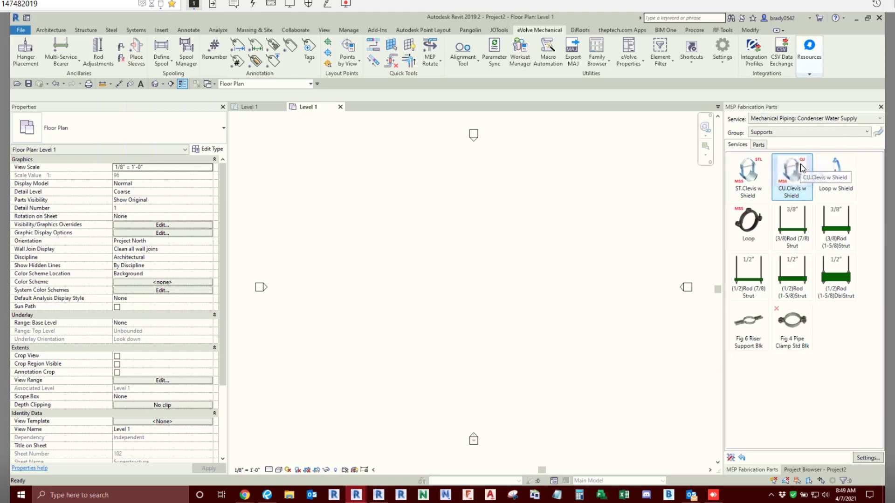
- Check the list of available fabrication services, and reload the configuration in the fabrication settings
left_click(787, 123)
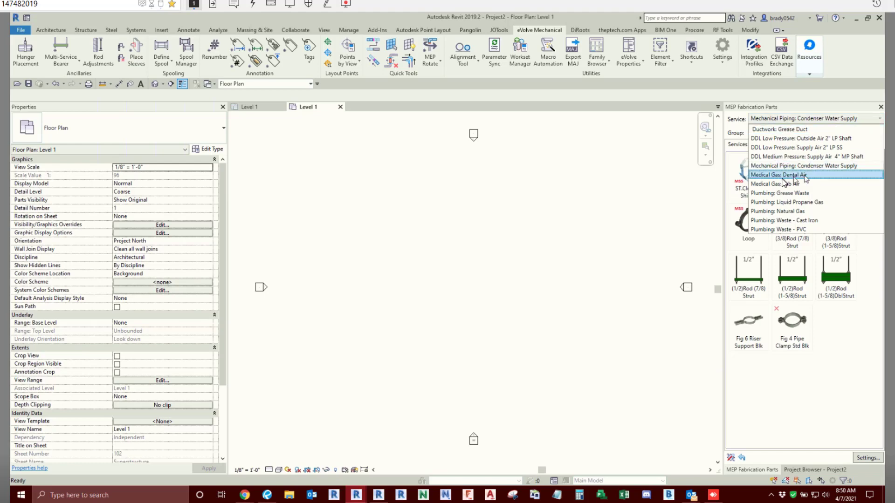
left_click(815, 398)
left_click(864, 458)
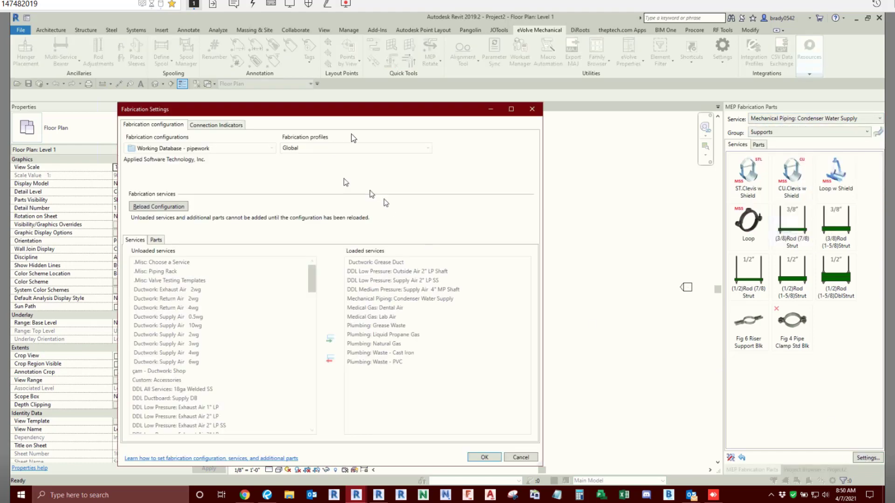
left_click(139, 205)
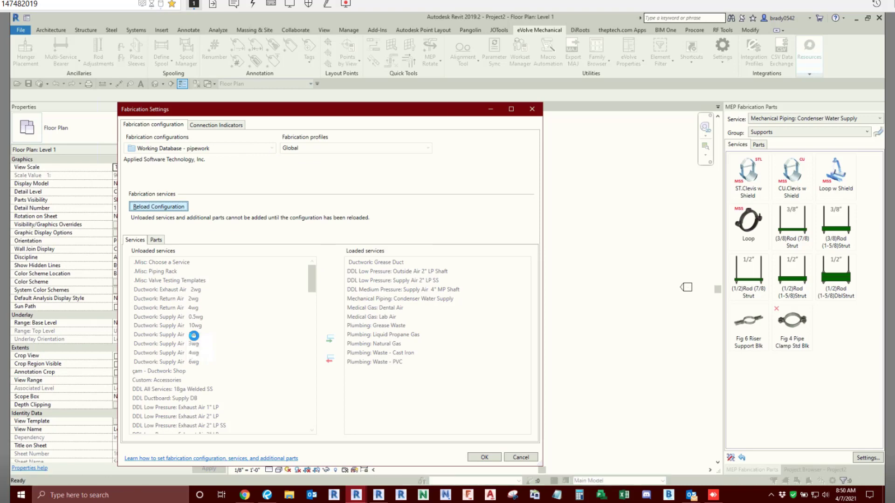
- Add Plumbing: Domestic Cold Water from the unloaded services to the loaded services
scroll(195, 338, "down", 6)
scroll(195, 337, "down", 7)
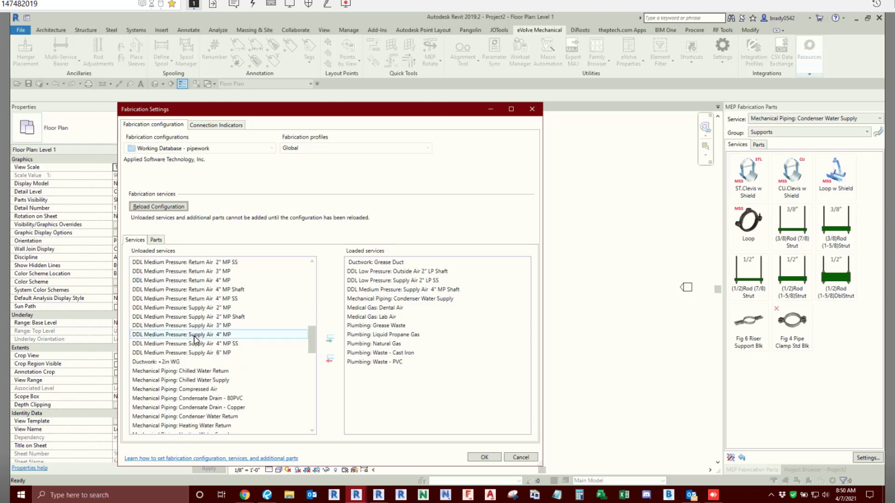
scroll(206, 409, "down", 1)
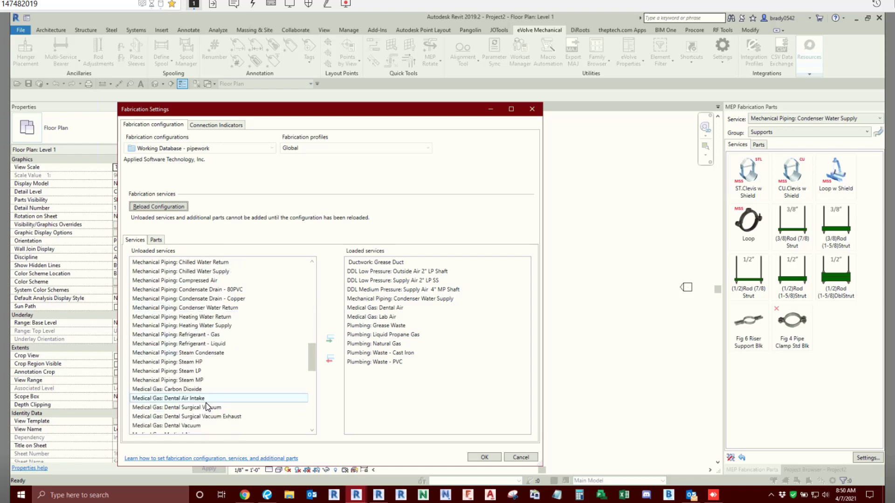
scroll(207, 372, "down", 3)
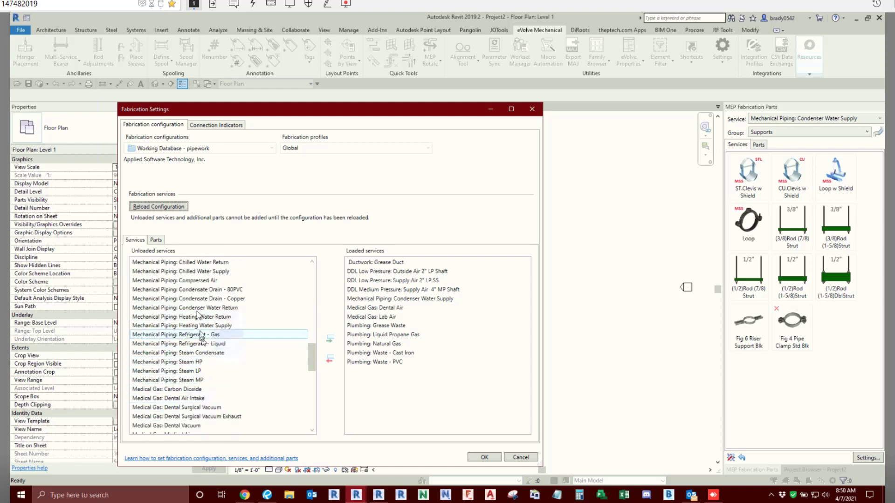
scroll(197, 303, "down", 4)
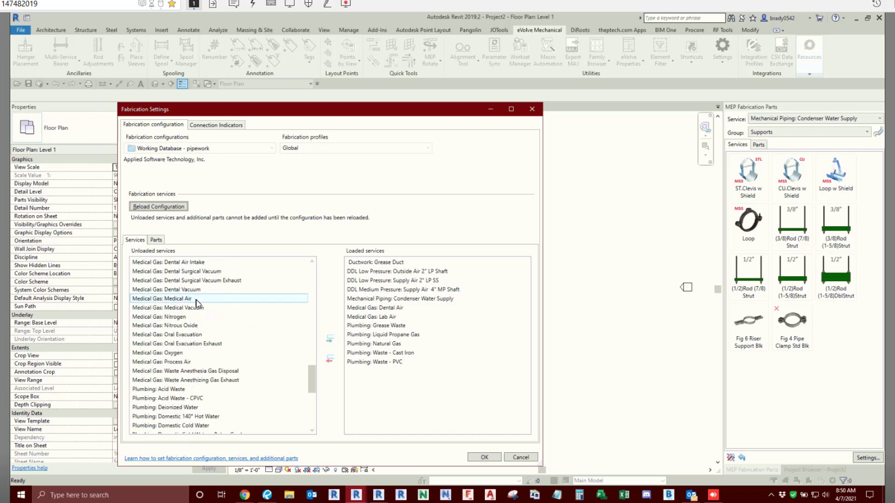
left_click(204, 371)
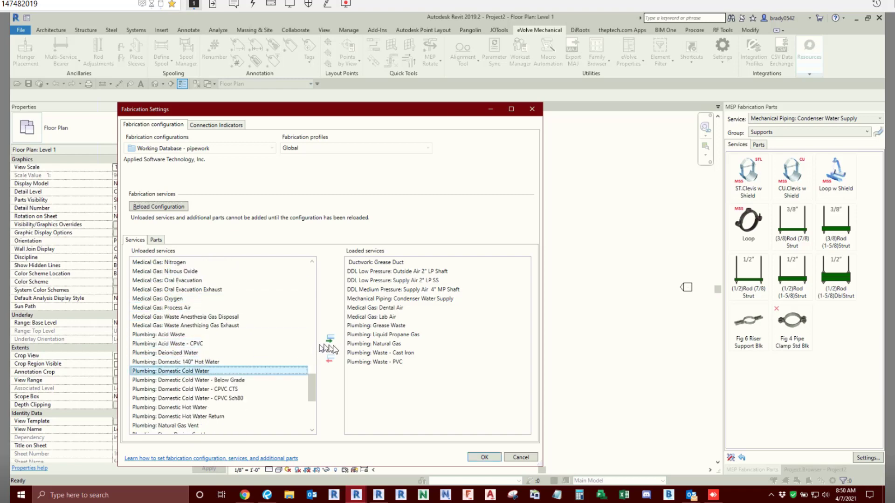
left_click(330, 339)
- Add Plumbing: Domestic Hot Water and Plumbing: Domestic Hot Water Return to the loaded services and accept the fabrication settings
left_click(186, 398)
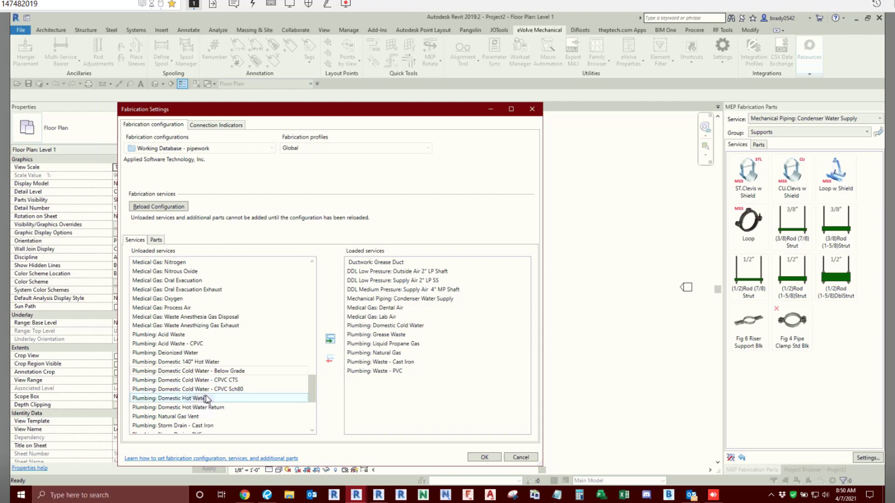
left_click(330, 339)
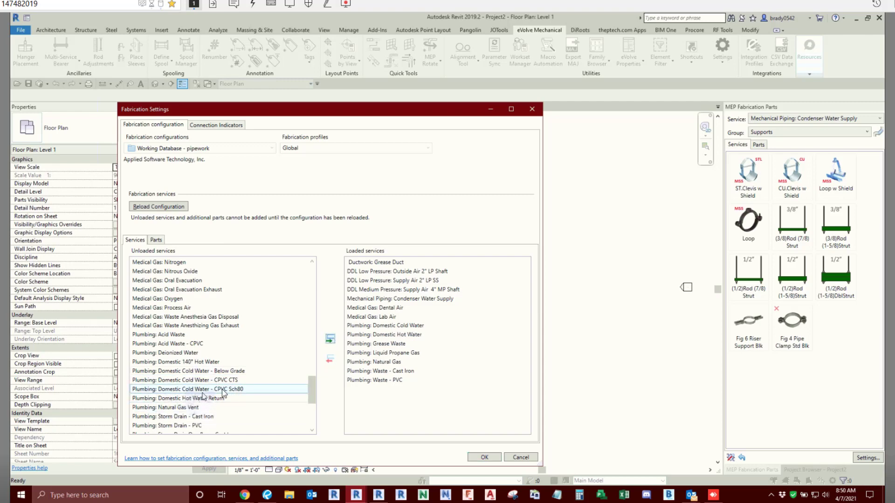
left_click(202, 392)
left_click(188, 399)
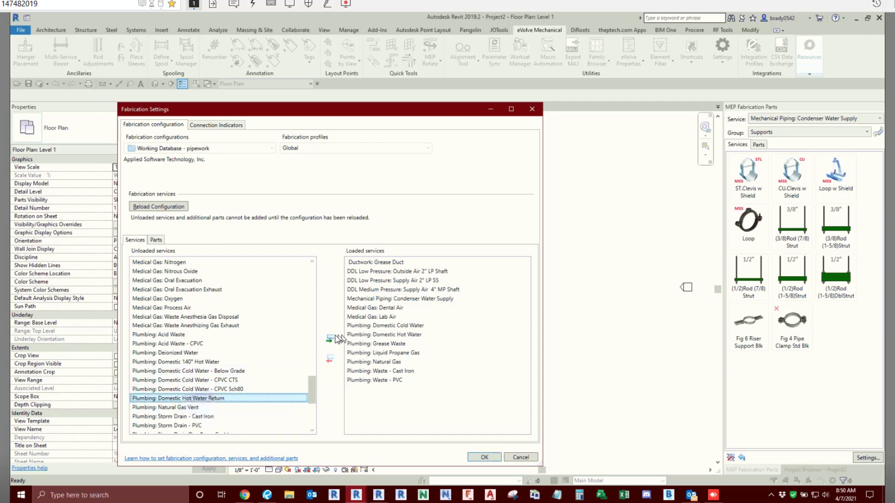
left_click(330, 339)
left_click(480, 456)
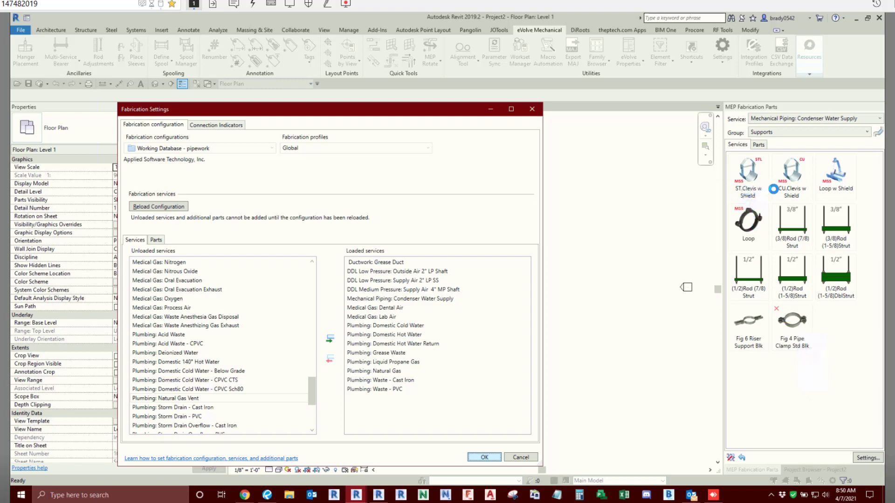
- Apply the fabrication settings, accepting the load warning, and show the Supports group of the Plumbing: Domestic Cold Water service
left_click(484, 458)
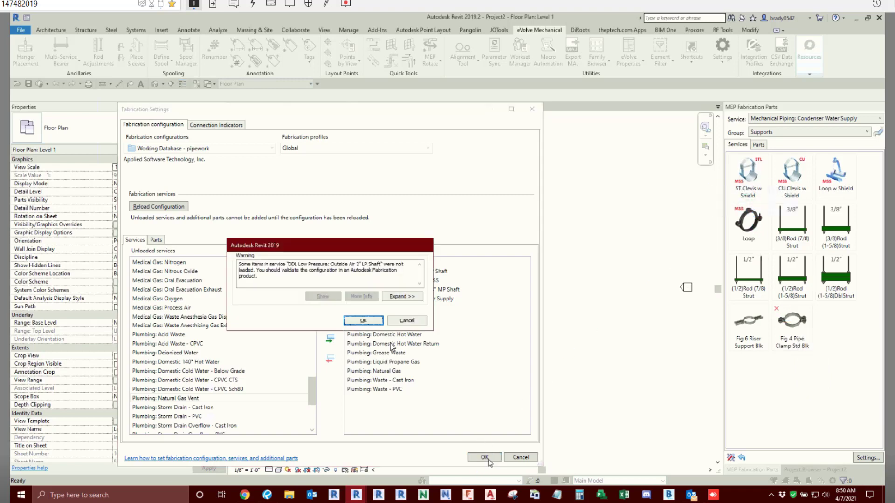
left_click(364, 321)
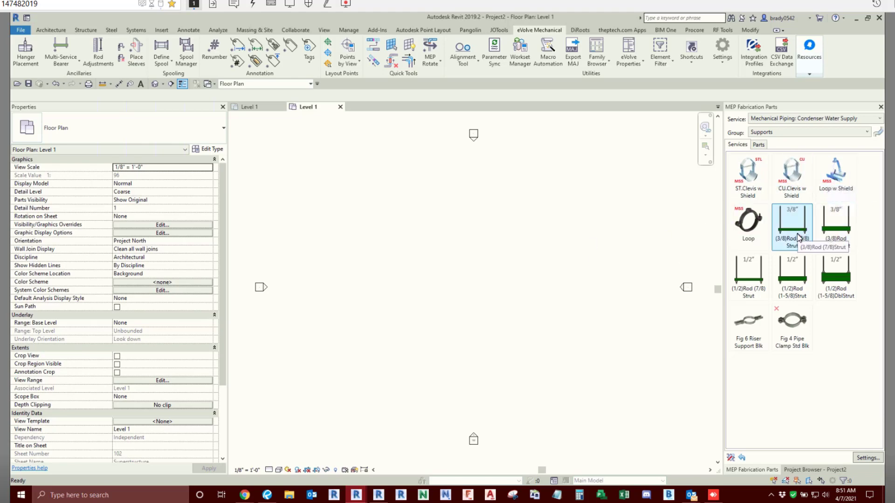
left_click(784, 125)
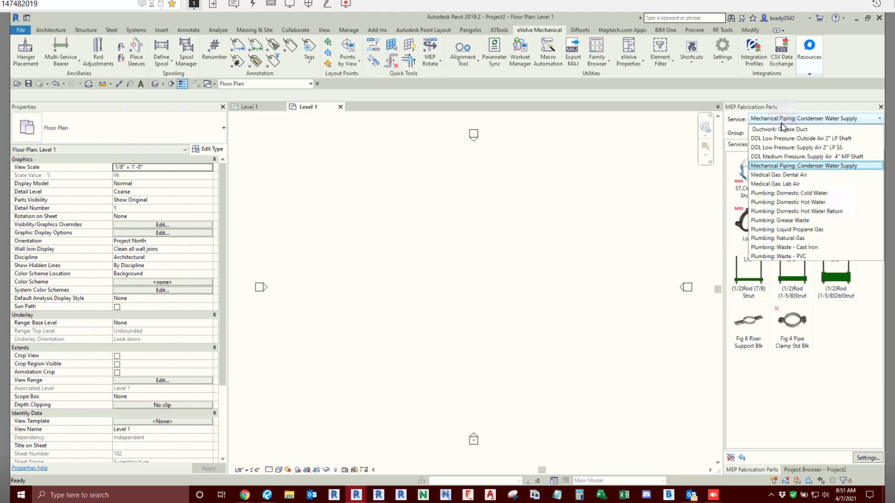
left_click(794, 193)
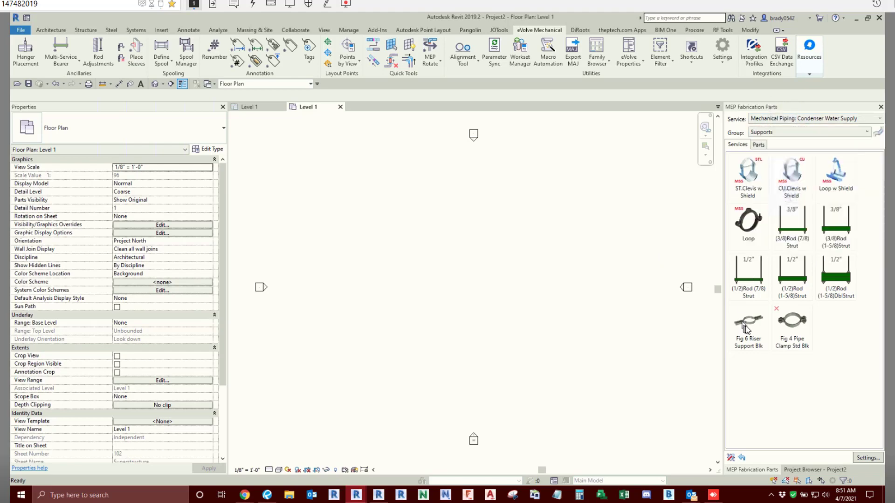
left_click(770, 135)
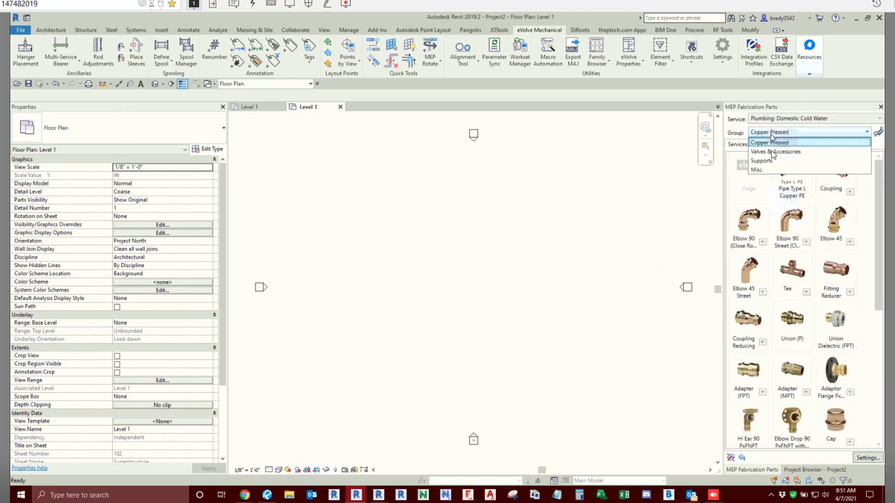
left_click(770, 151)
left_click(768, 132)
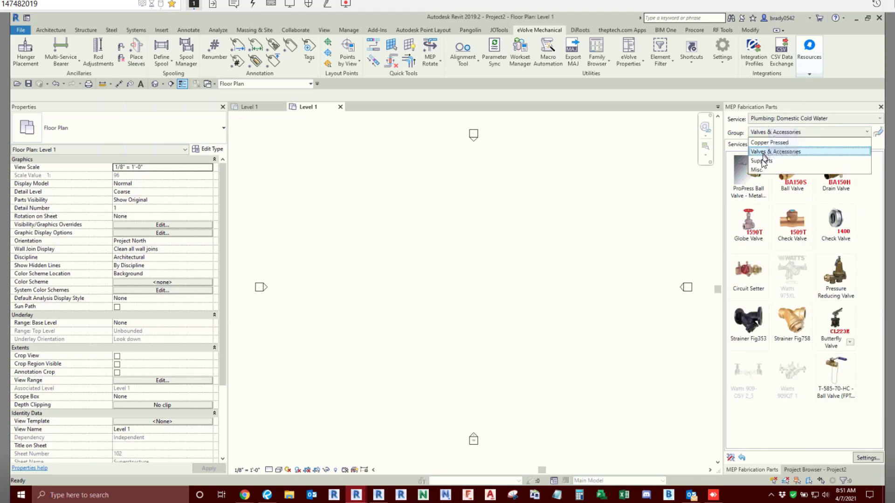
left_click(761, 160)
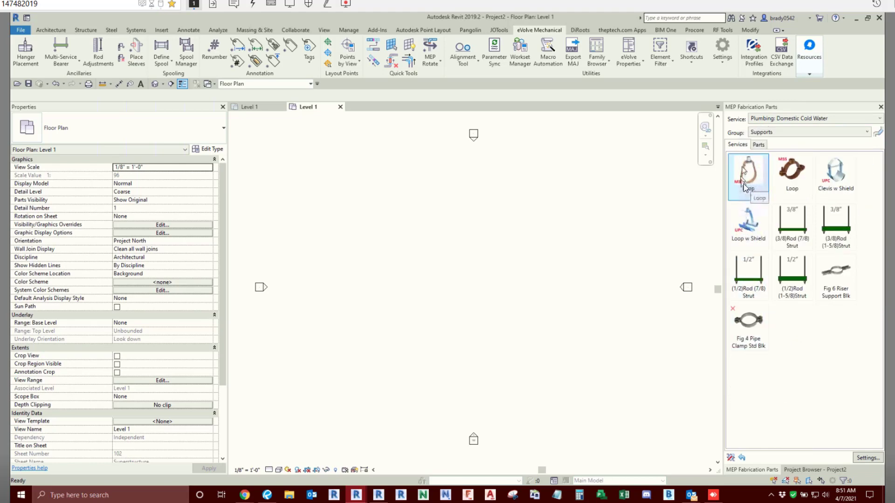
- Compare the domestic cold water supports: both Loop hangers, Clevis w Shield and Loop w Shield
left_click(744, 188)
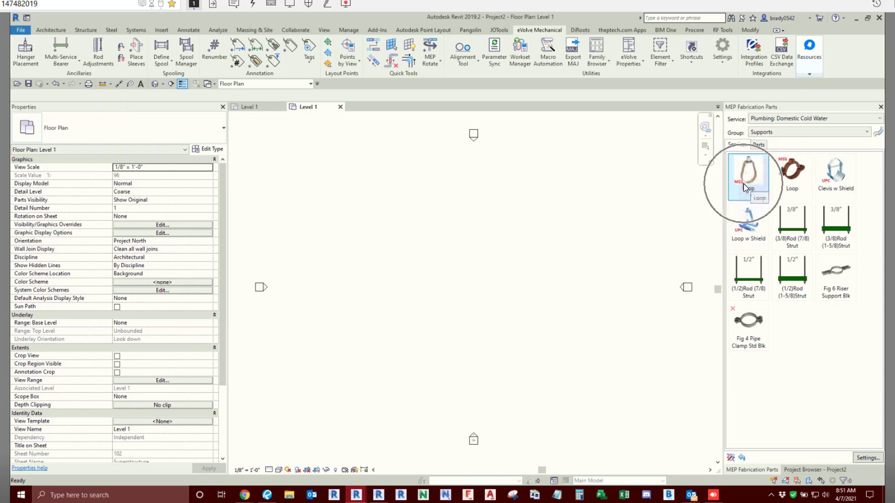
left_click(848, 187)
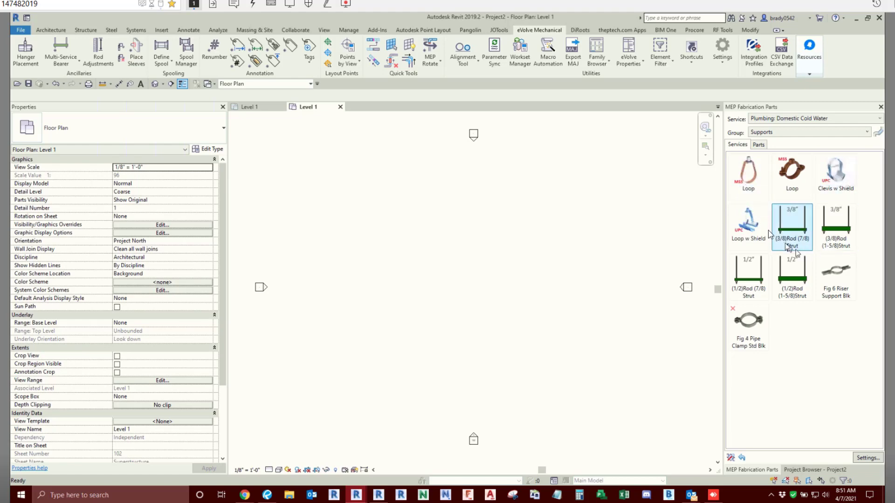
left_click(755, 226)
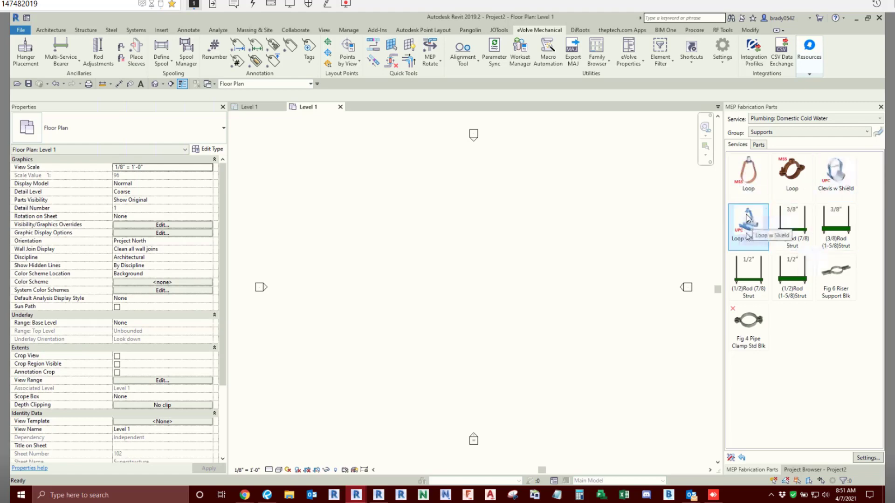
left_click(756, 189)
left_click(749, 230)
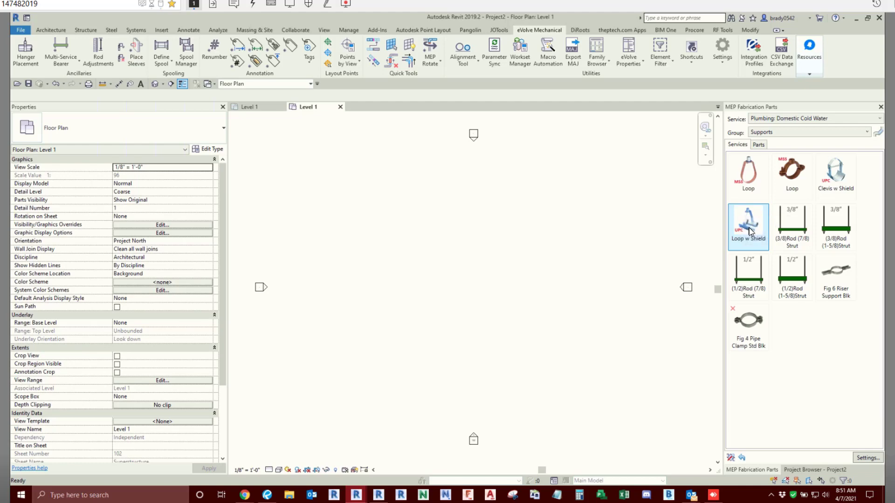
left_click(748, 193)
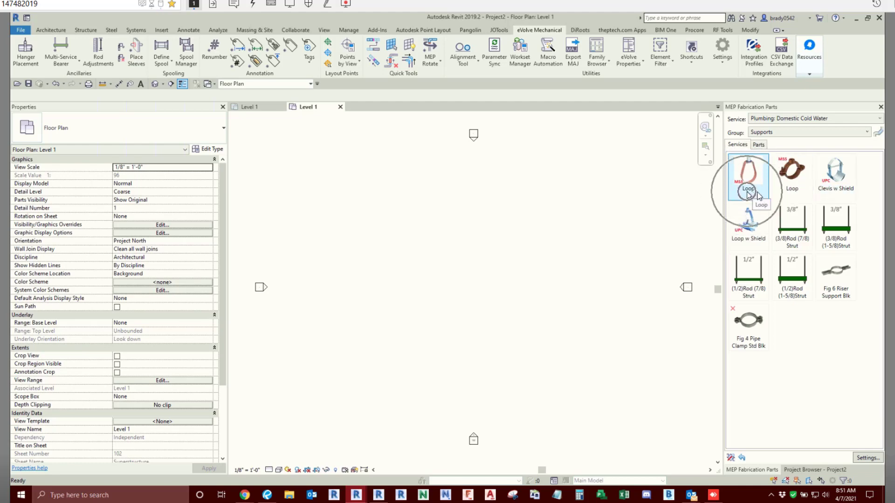
left_click(794, 194)
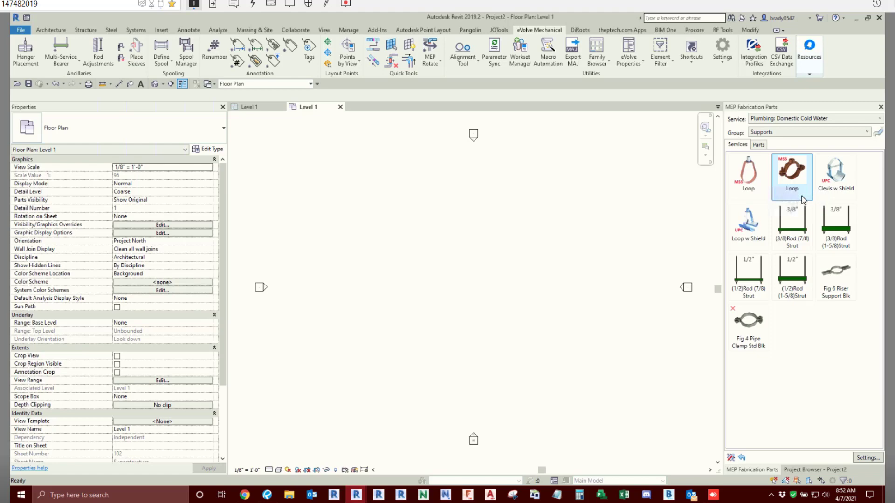
left_click(848, 198)
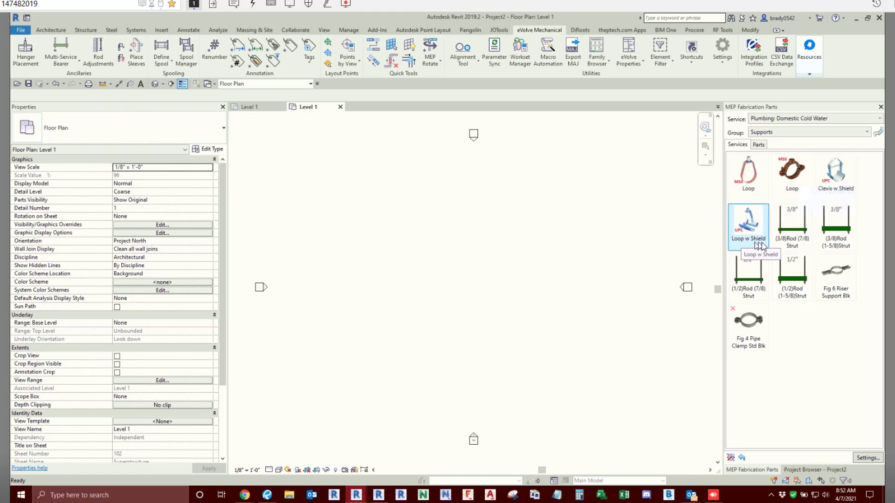
- Show the Supports group of the Mechanical Piping: Condenser Water Supply service again
left_click(796, 121)
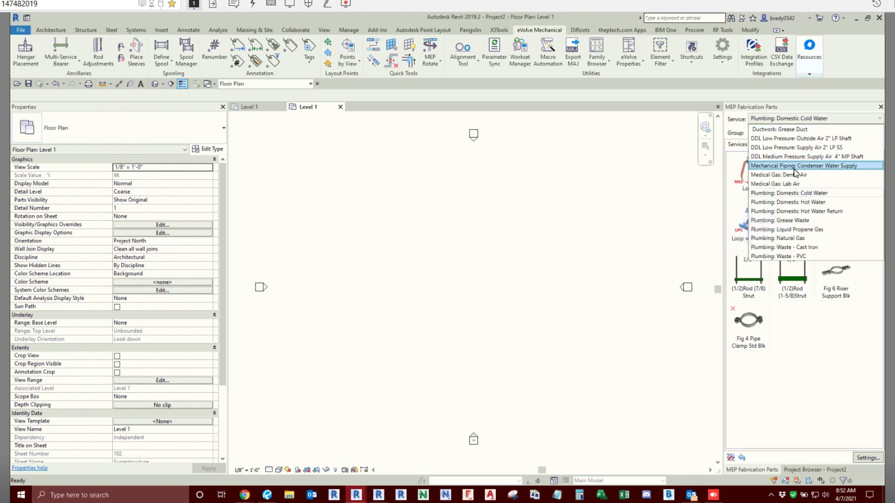
left_click(798, 166)
left_click(781, 132)
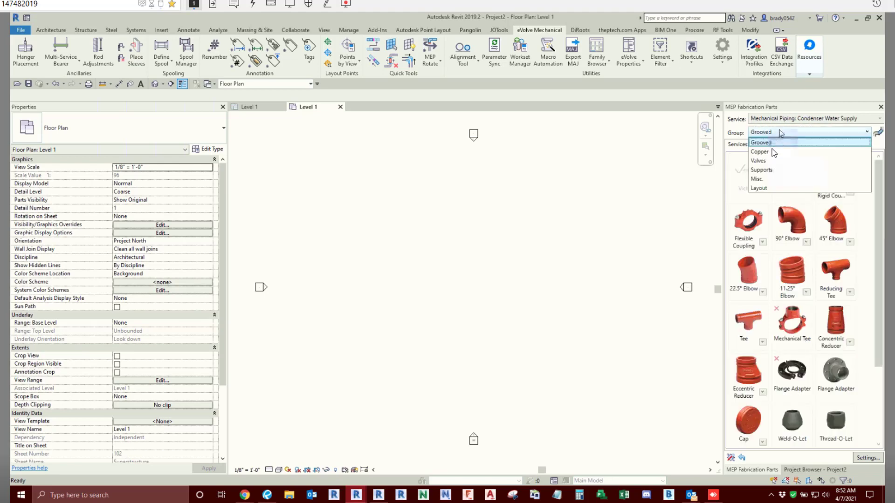
left_click(761, 170)
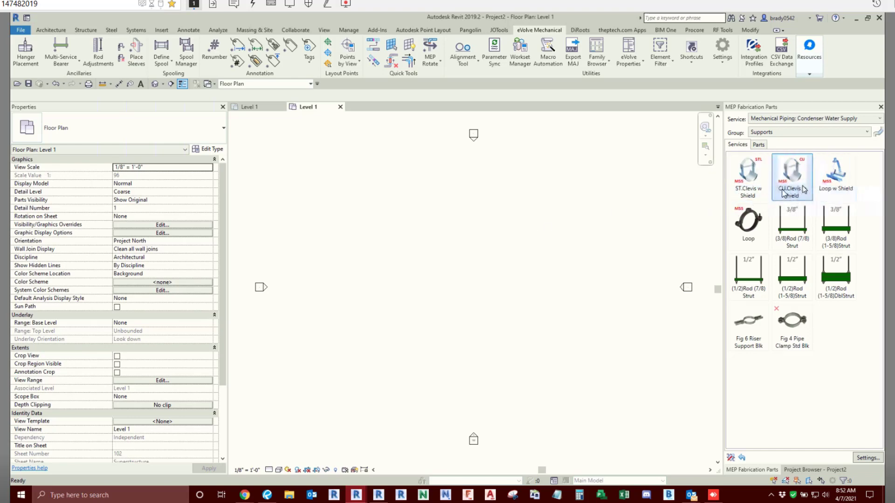
- Open the project hanger specifications, examine the Copper material's Hanger Type entry, and try to accept the specifications
left_click(723, 52)
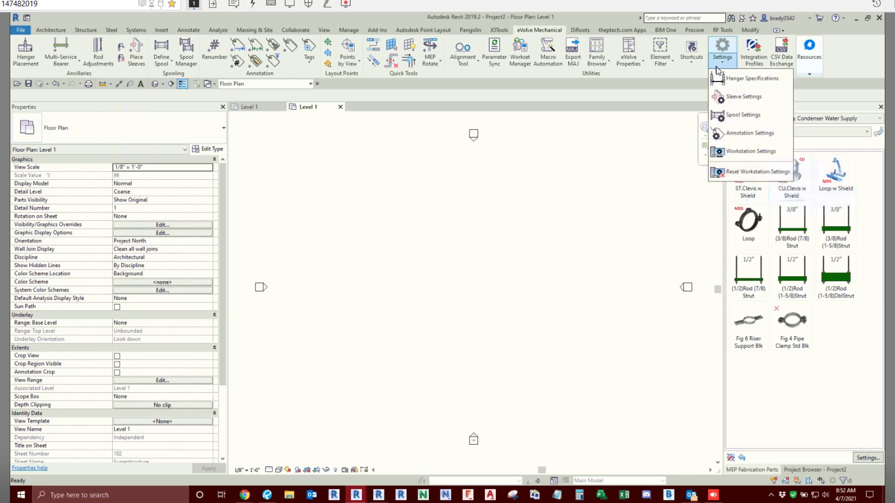
left_click(725, 88)
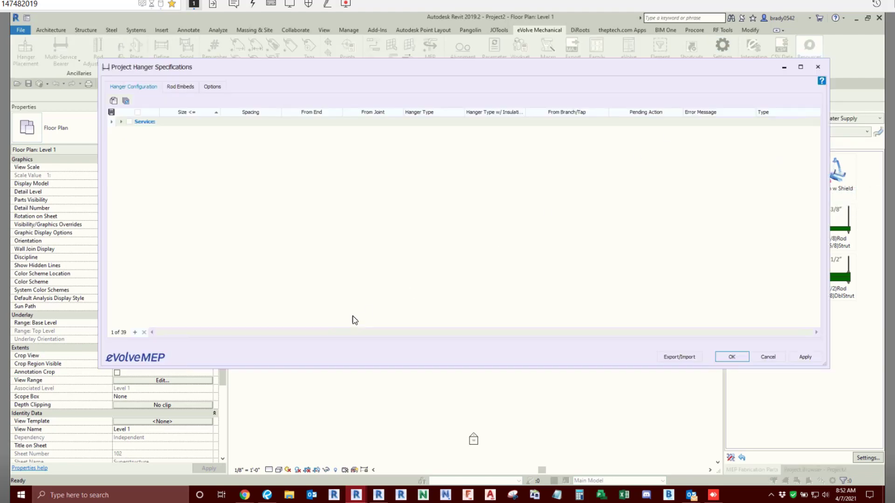
left_click(121, 122)
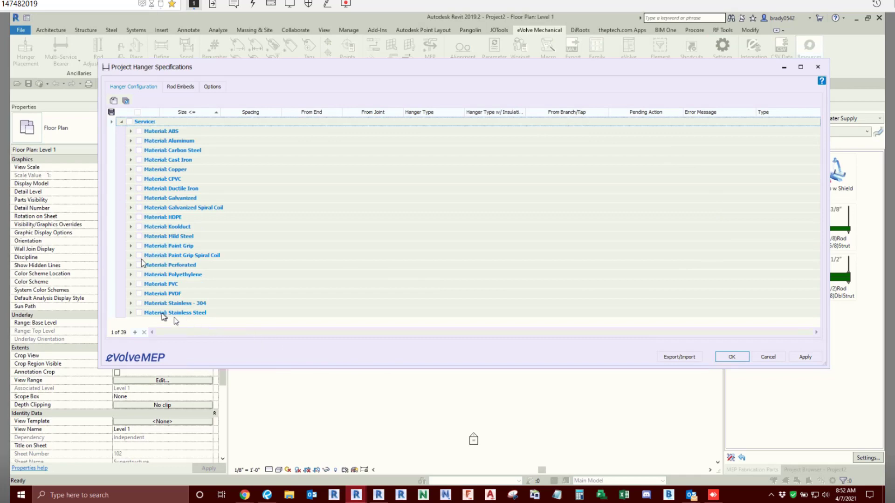
left_click(131, 169)
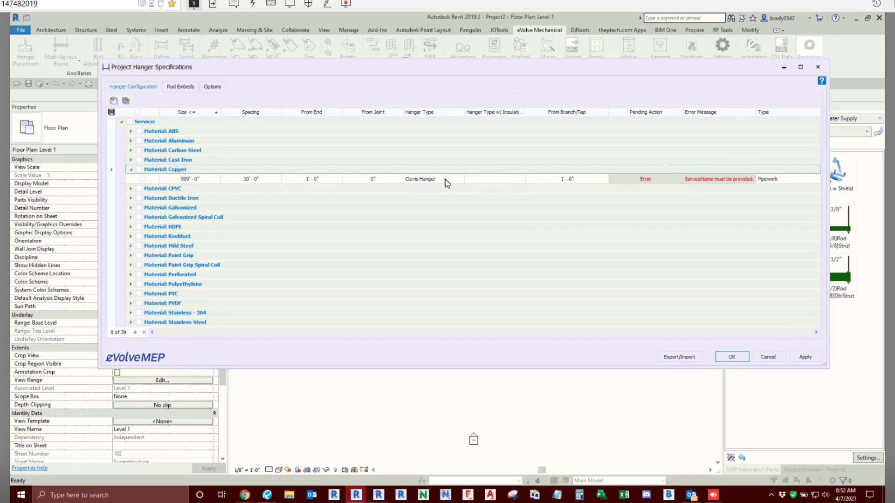
key("ctrl")
key("ctrl")
left_click(443, 181)
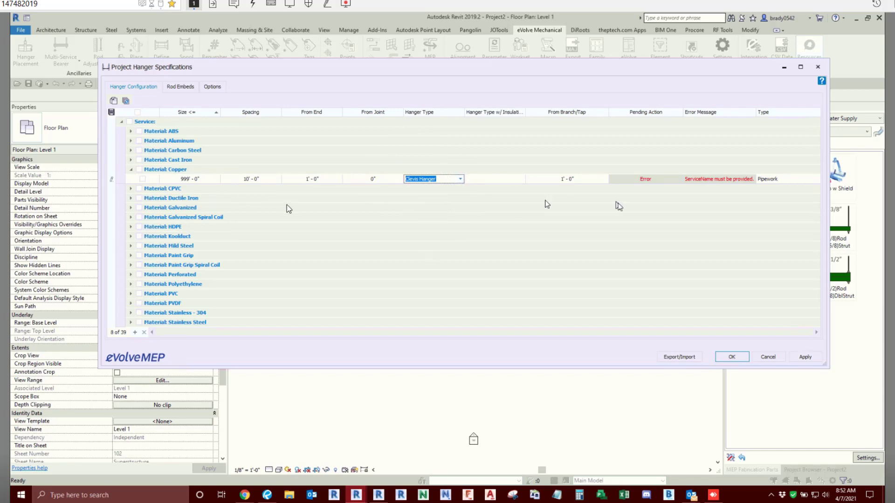
left_click(131, 170)
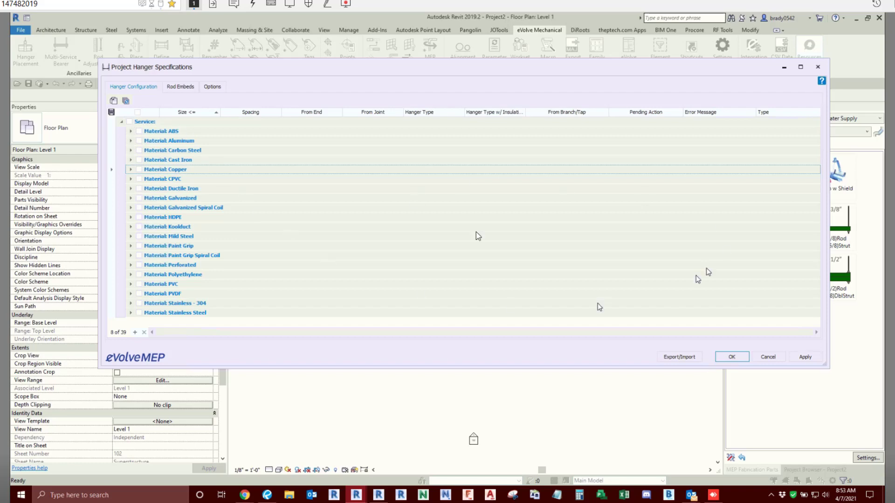
left_click(731, 357)
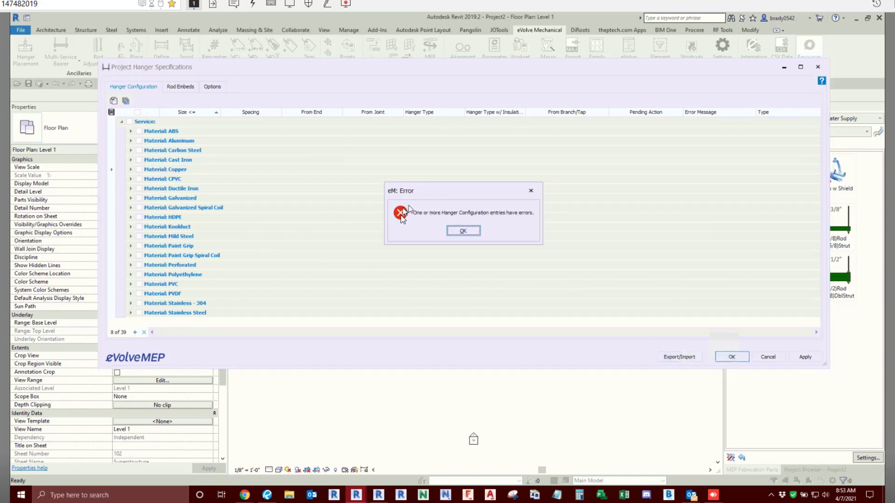
left_click(467, 232)
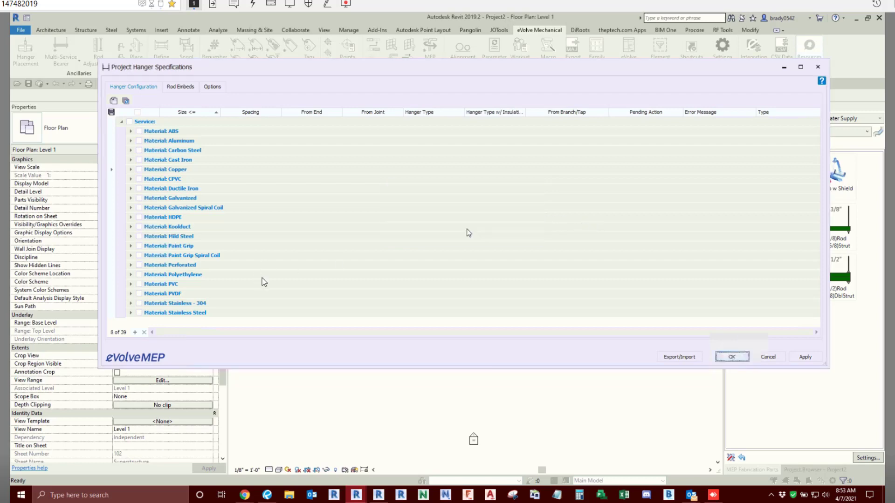
- Select the hanger entries of all materials and bulk update their Service field to ANY
left_click(130, 122)
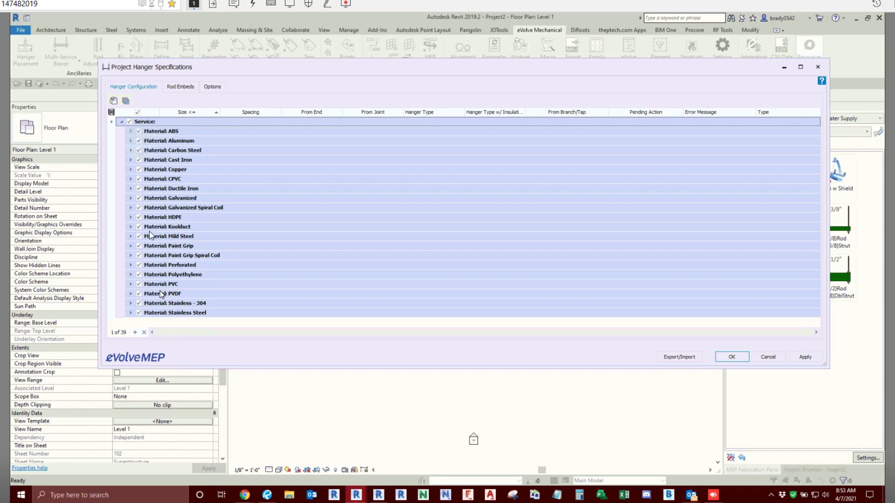
left_click(125, 101)
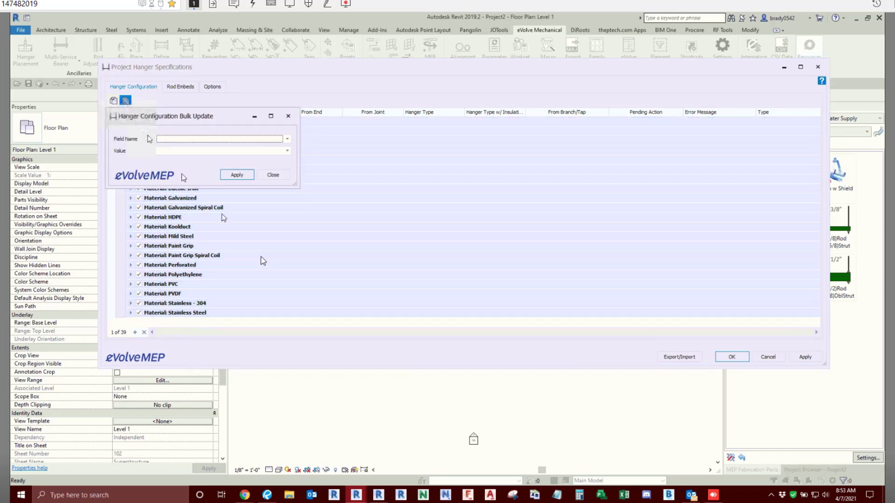
left_click(288, 139)
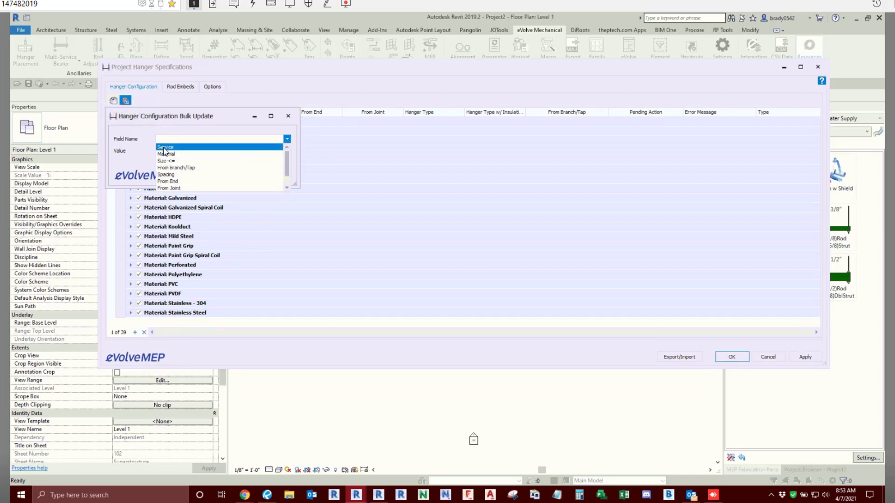
left_click(166, 152)
left_click(287, 150)
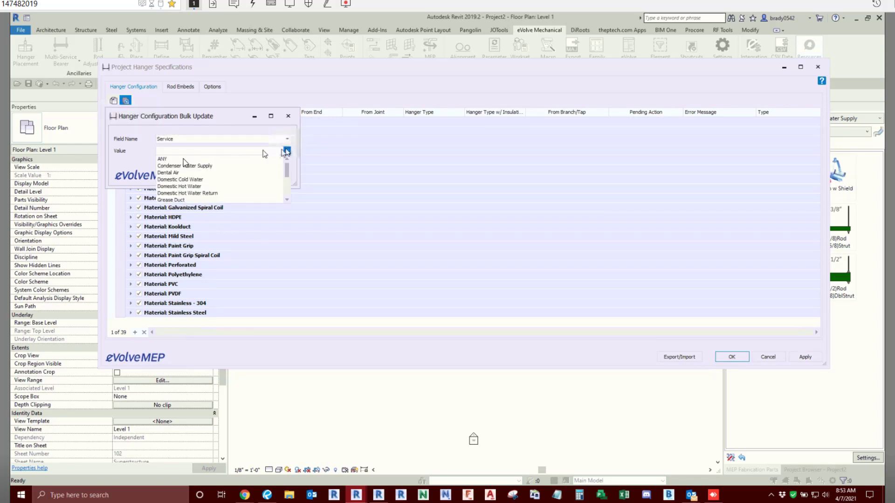
left_click(177, 159)
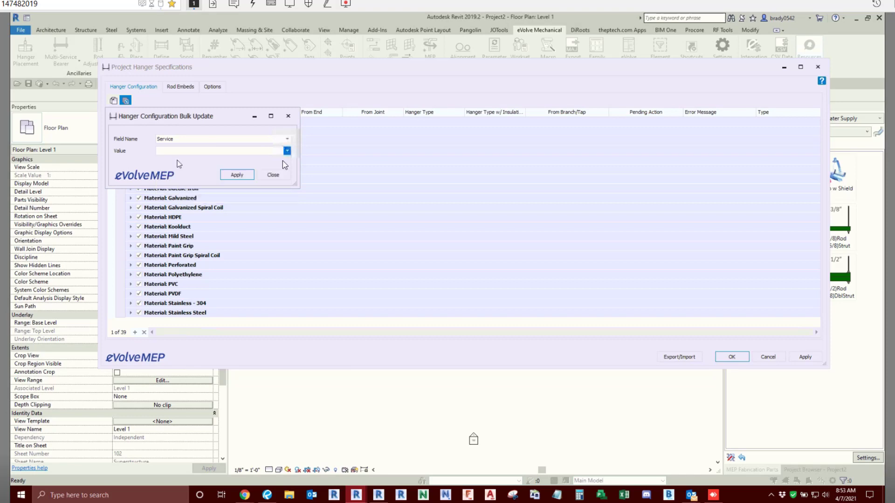
left_click(238, 176)
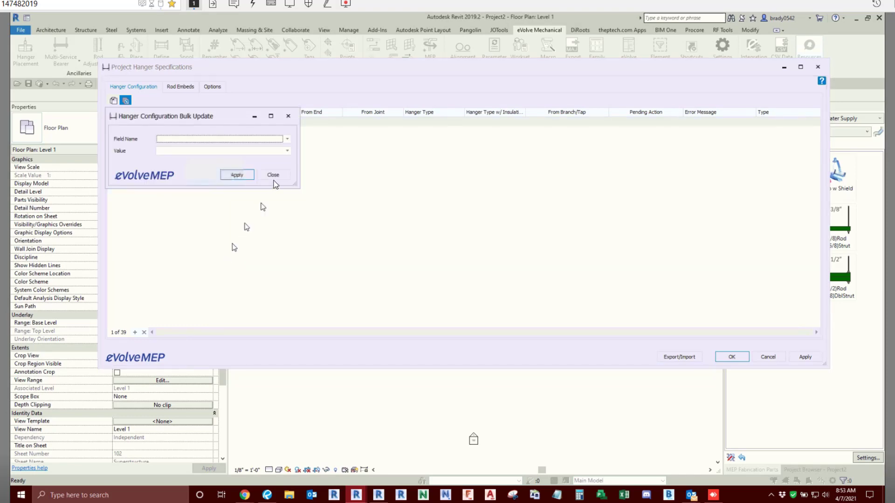
left_click(273, 176)
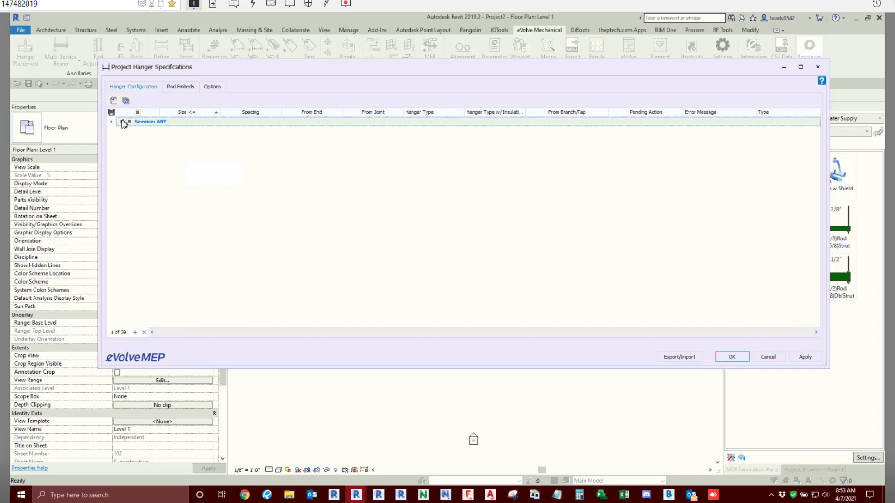
- Expand the ANY service, deselect all its material entries, and accept the hanger specifications
left_click(123, 122)
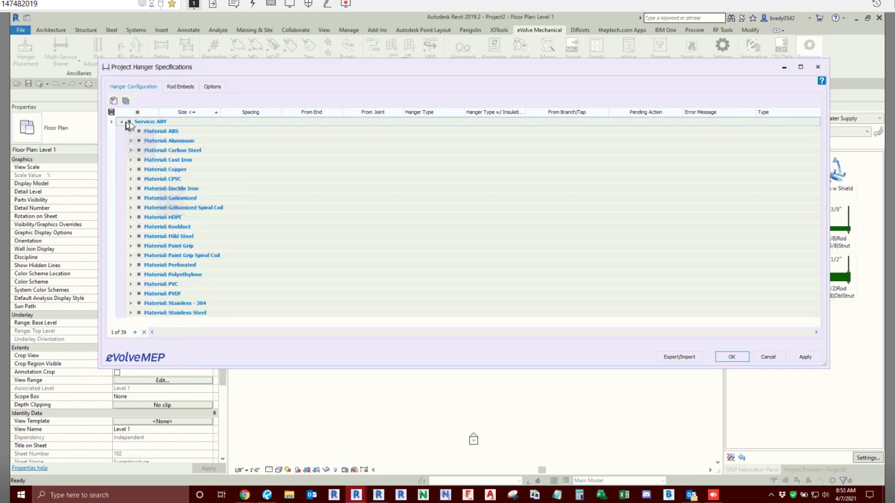
left_click(129, 122)
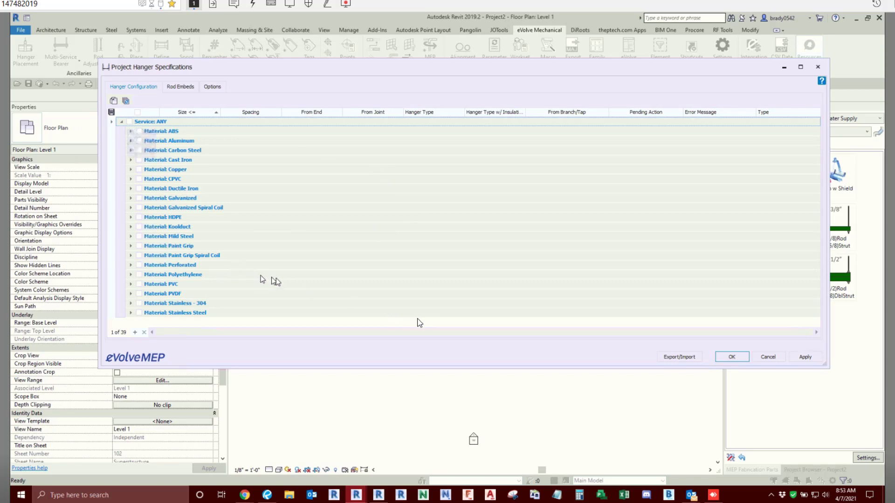
left_click(731, 357)
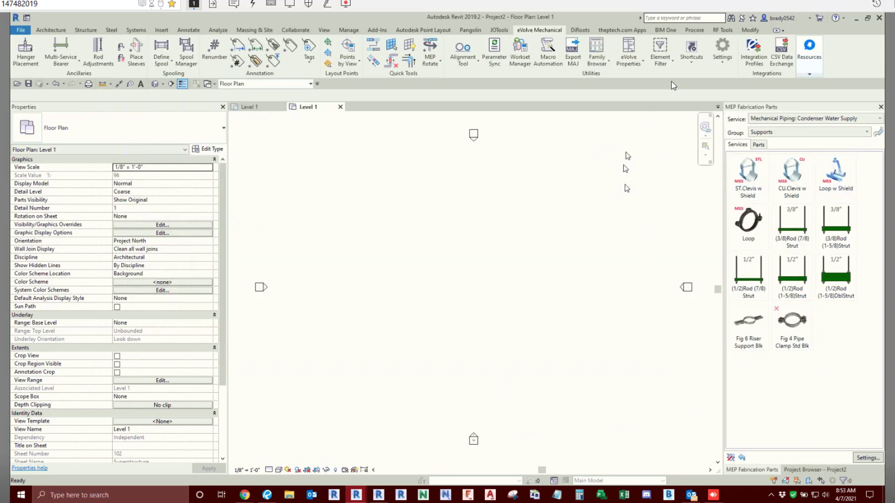
- Open the project hanger specifications and expand the ANY service to list its material entries
left_click(723, 50)
left_click(711, 98)
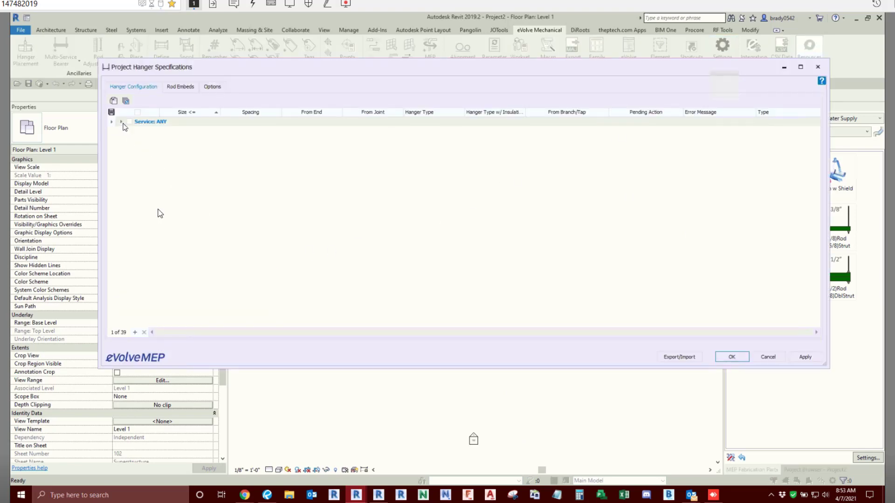
left_click(122, 122)
key("ctrl")
key("ctrl")
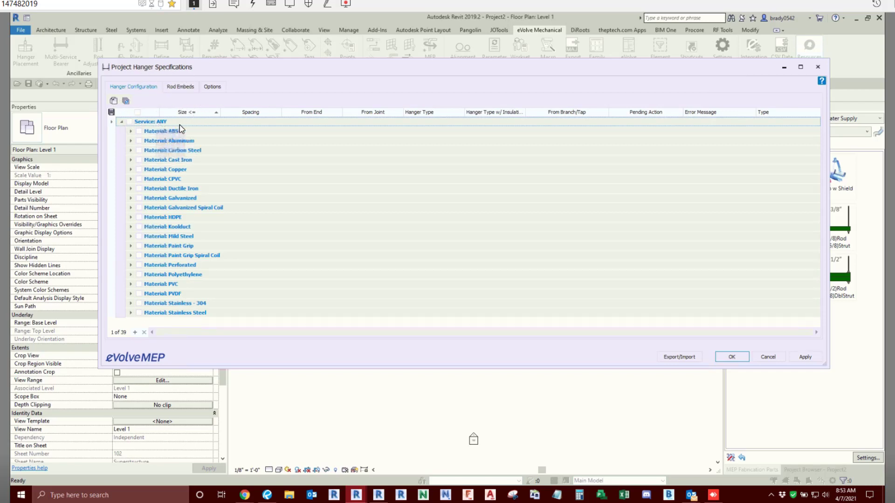
left_click(129, 122)
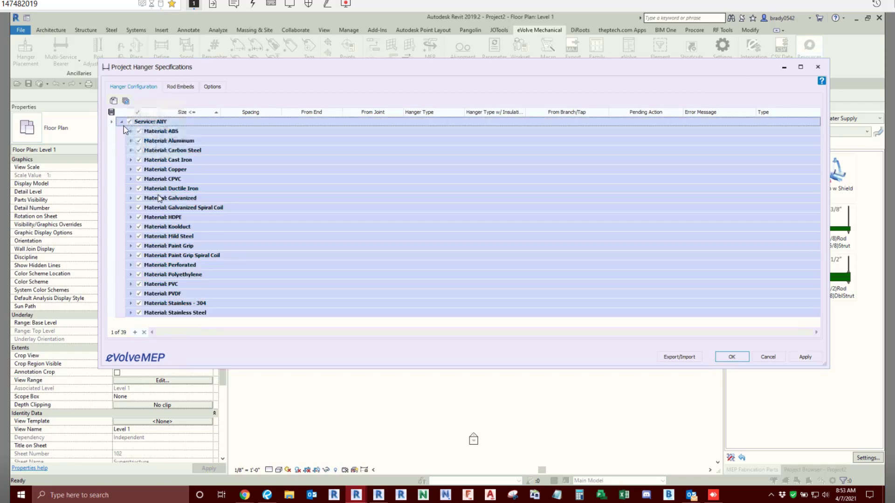
left_click(124, 102)
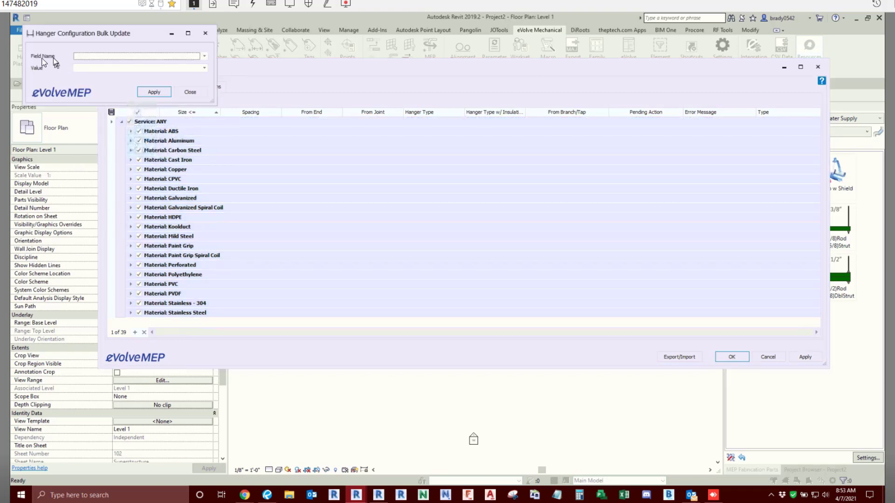
left_click(206, 33)
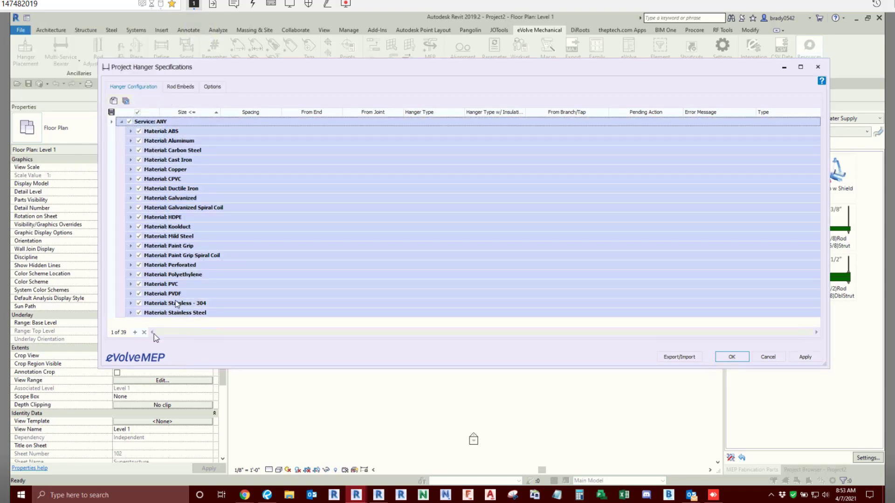
left_click(186, 209)
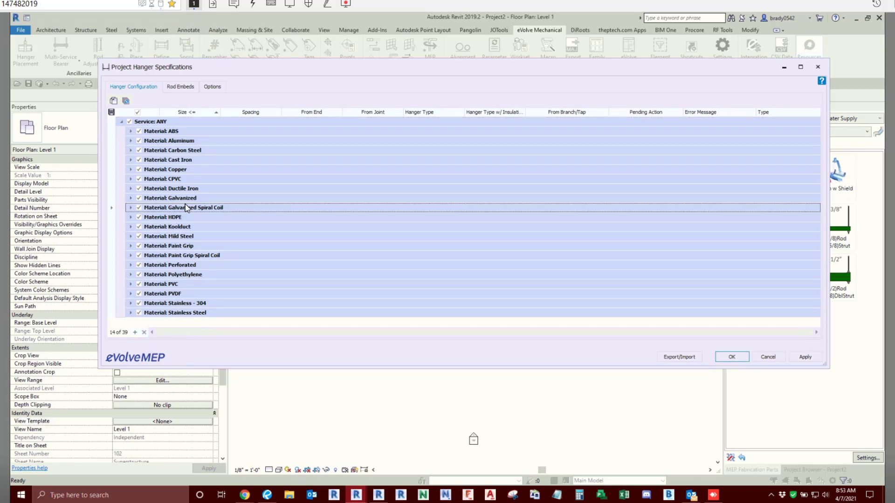
left_click(129, 122)
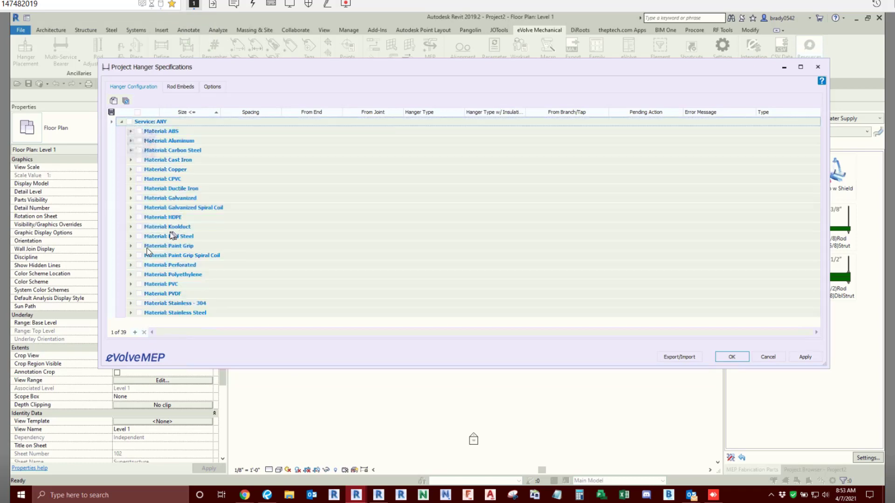
- Expand the Copper material under the ANY service and duplicate its hanger entry
left_click(131, 170)
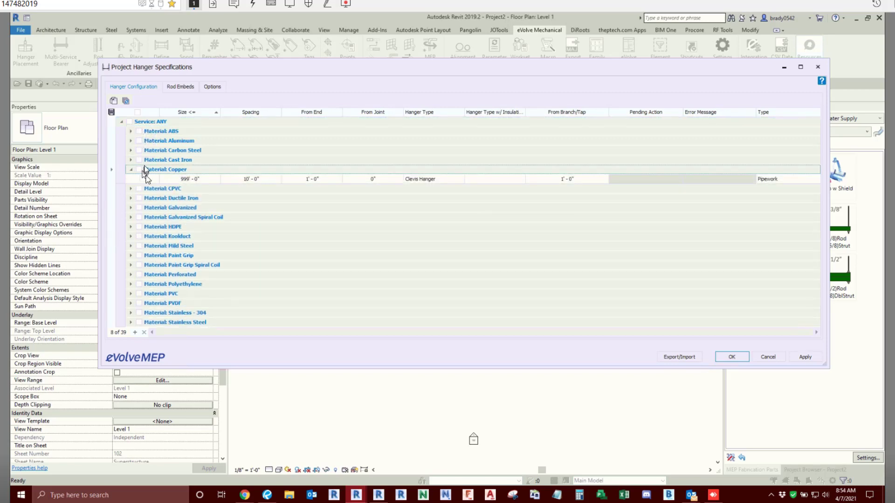
left_click(143, 179)
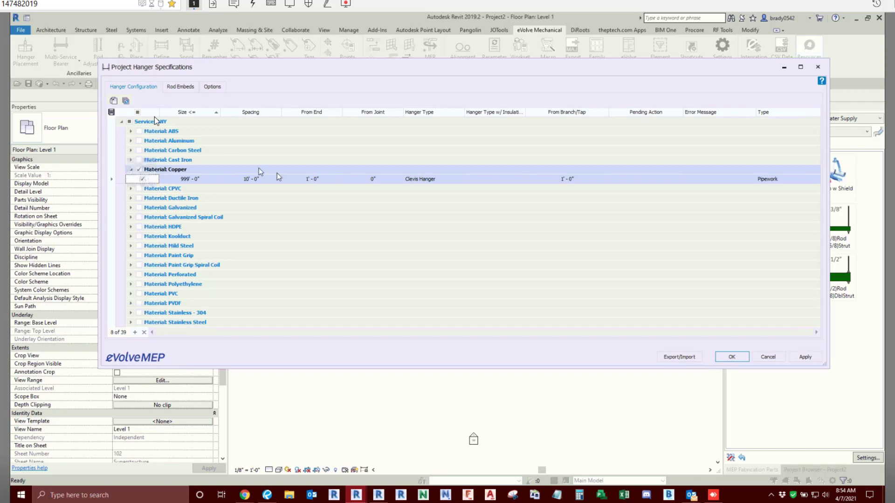
left_click(125, 101)
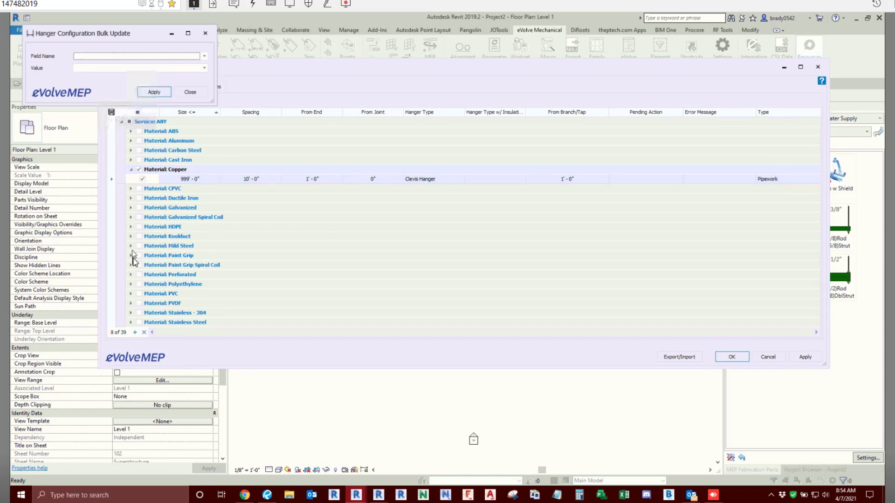
left_click(189, 92)
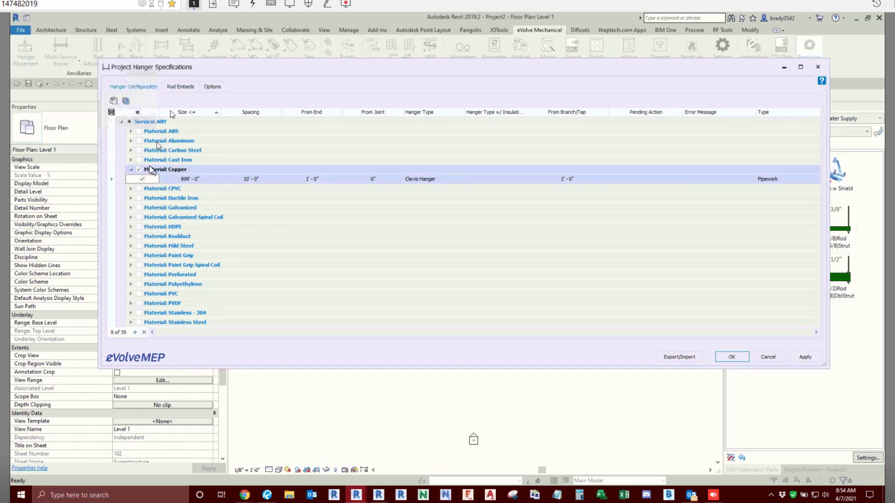
left_click(114, 101)
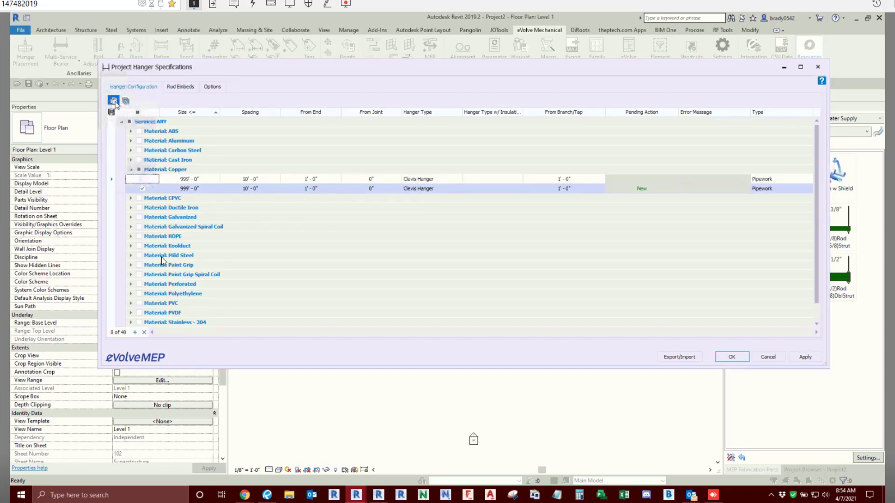
- Select only the original Copper hanger entry and bulk update its Service field to Domestic Cold Water
left_click(142, 179)
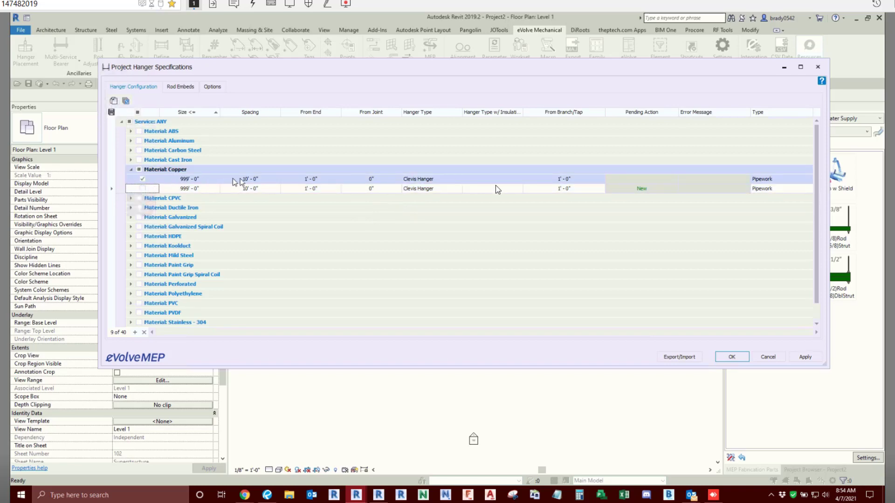
left_click(126, 101)
left_click(204, 57)
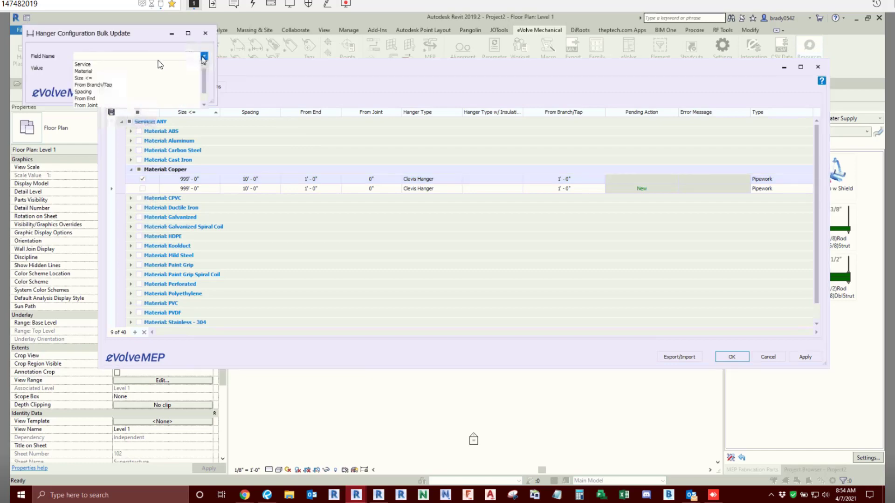
left_click(91, 68)
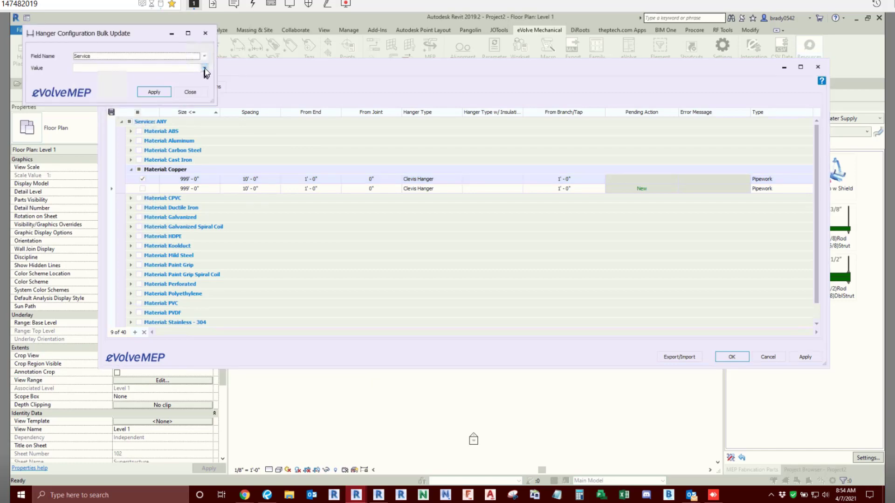
left_click(204, 68)
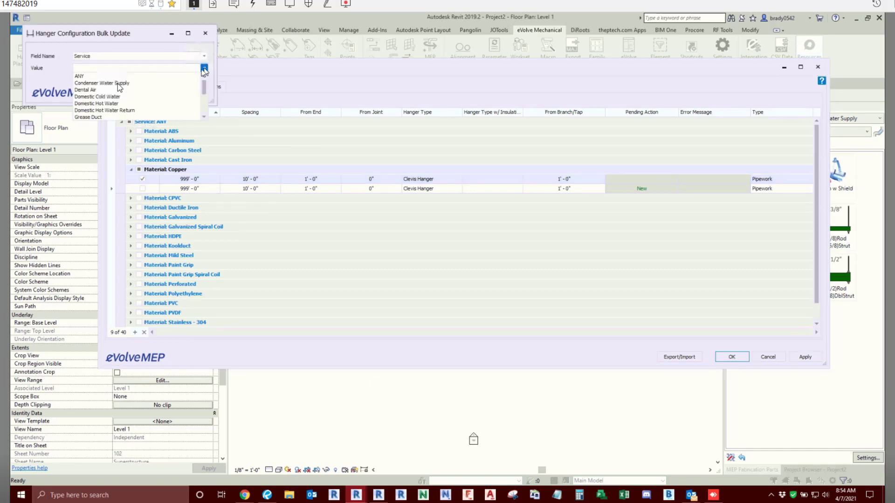
left_click(98, 97)
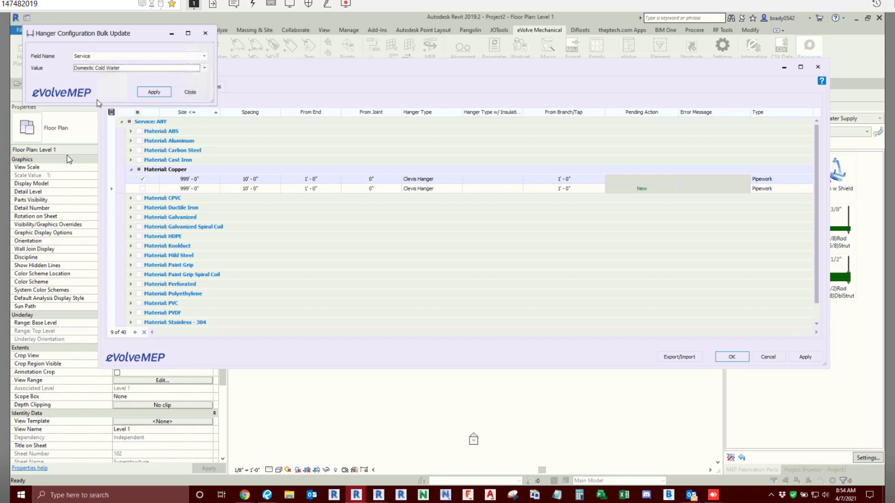
left_click(154, 92)
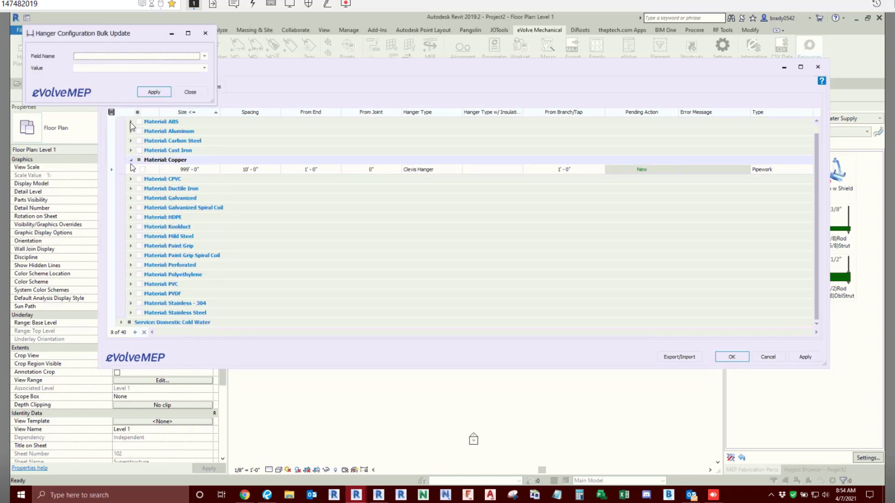
left_click(190, 92)
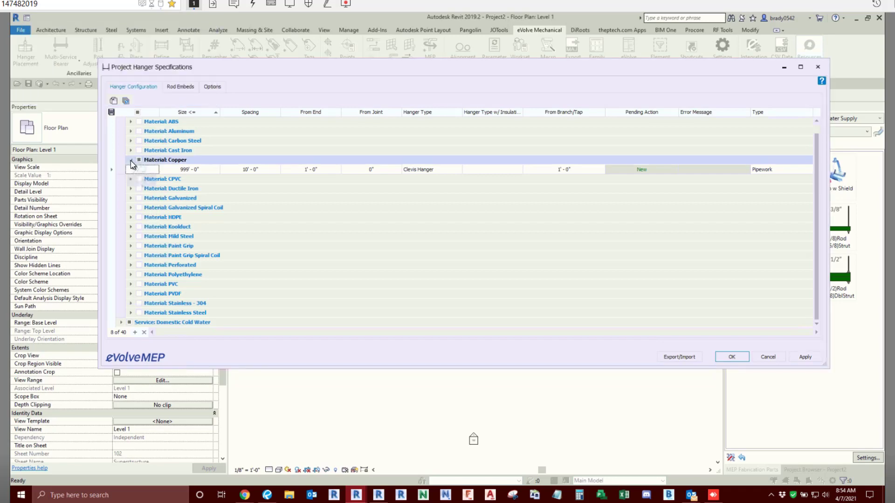
- Collapse Copper under the ANY service and expand the Domestic Cold Water service down to its Copper hanger entry
left_click(131, 161)
left_click(122, 324)
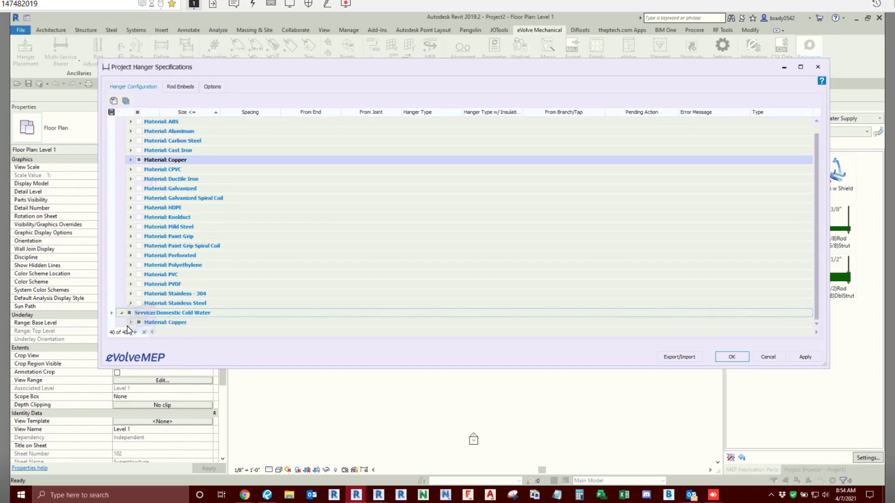
left_click(131, 322)
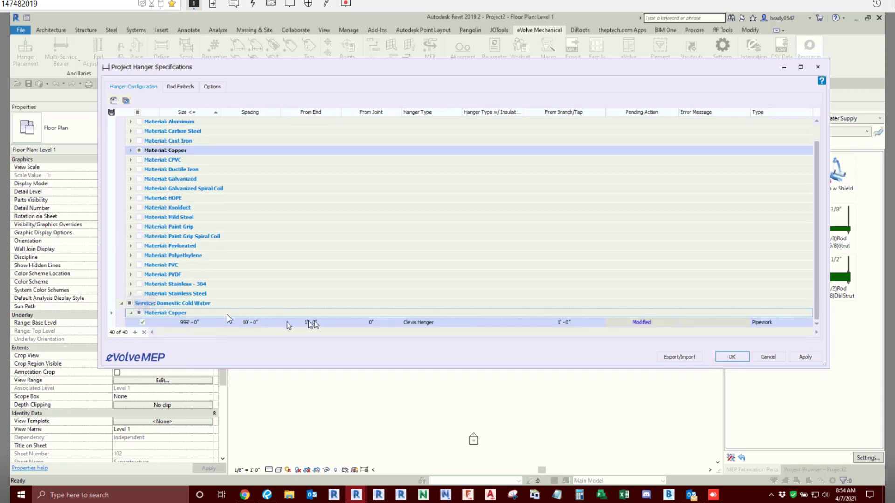
- Expand Copper under the ANY service again, select its remaining hanger entry, and duplicate it
left_click(131, 149)
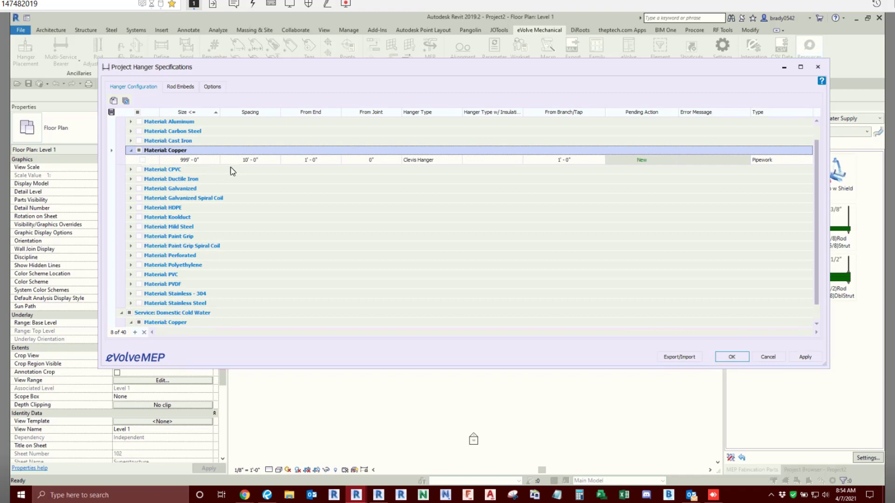
left_click(142, 160)
left_click(114, 101)
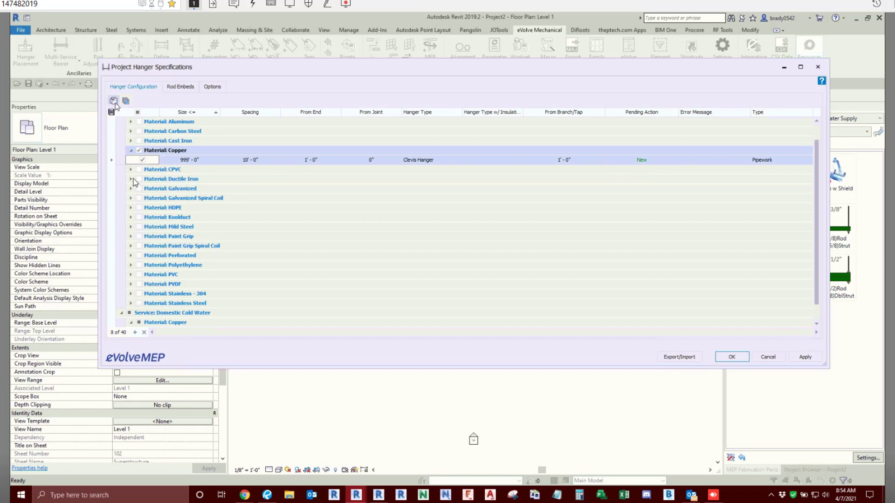
- Bulk update the Service field of the selected Copper hanger entries to Condenser Water Supply
left_click(142, 169)
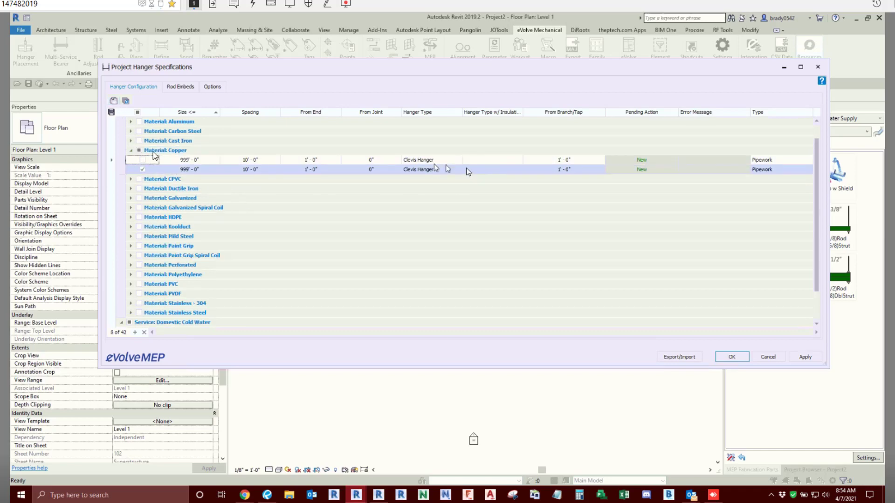
left_click(125, 101)
left_click(204, 57)
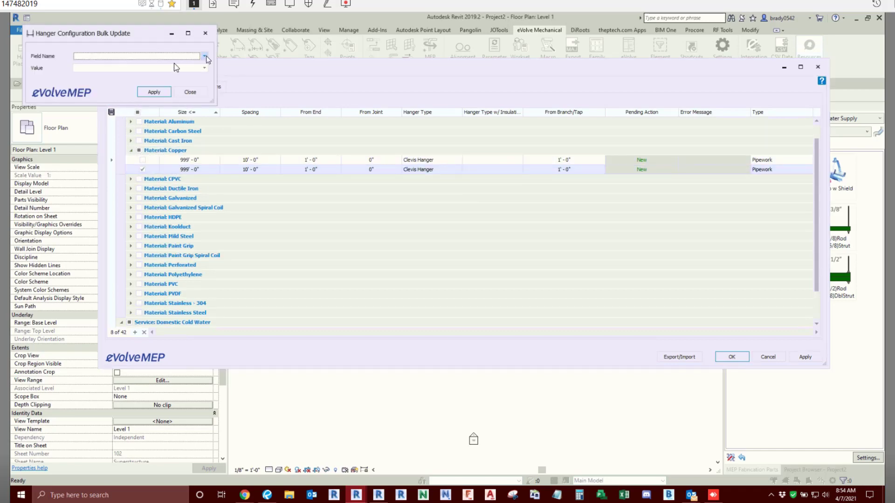
left_click(87, 65)
left_click(203, 68)
left_click(92, 84)
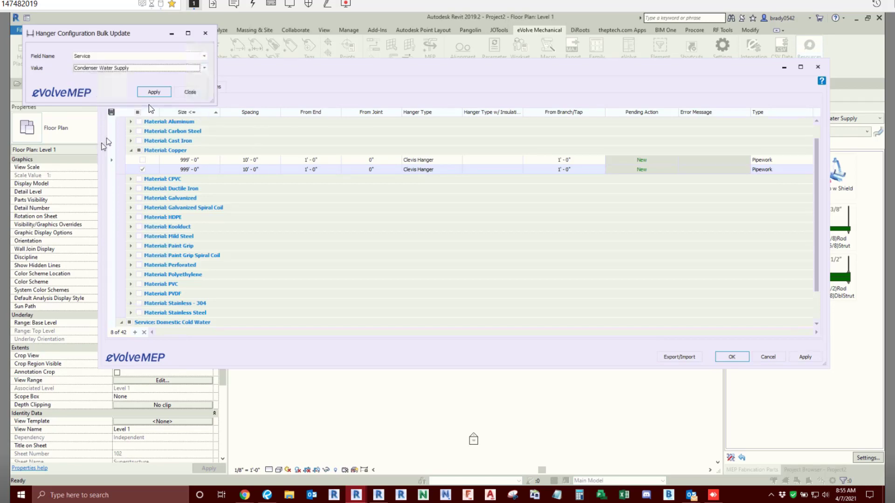
left_click(154, 92)
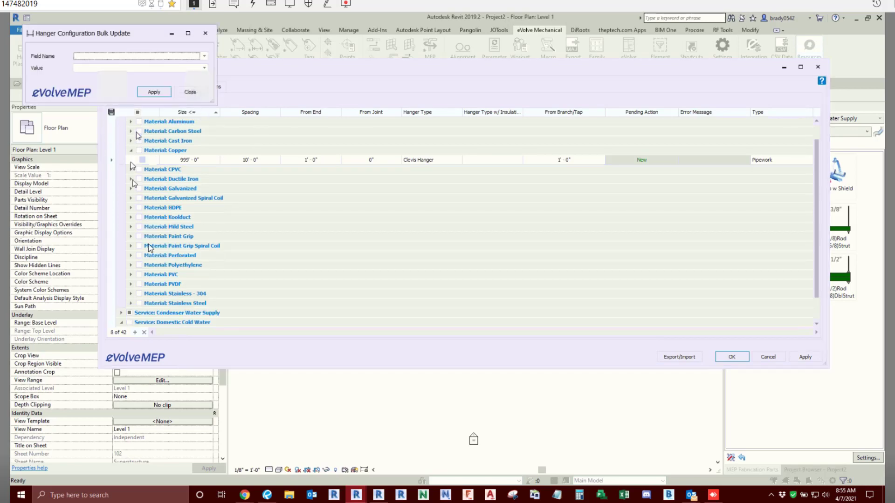
left_click(190, 92)
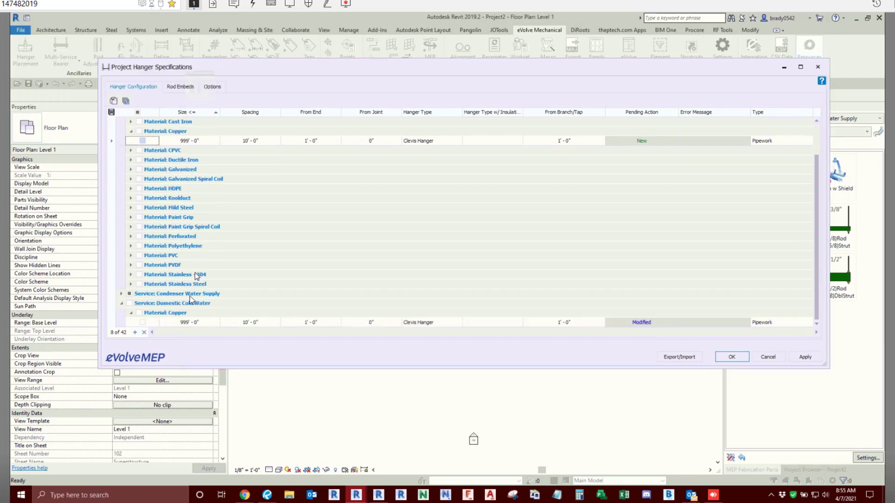
- Expand the Condenser Water Supply service down to its Copper hanger entries and deselect them
left_click(122, 295)
left_click(131, 294)
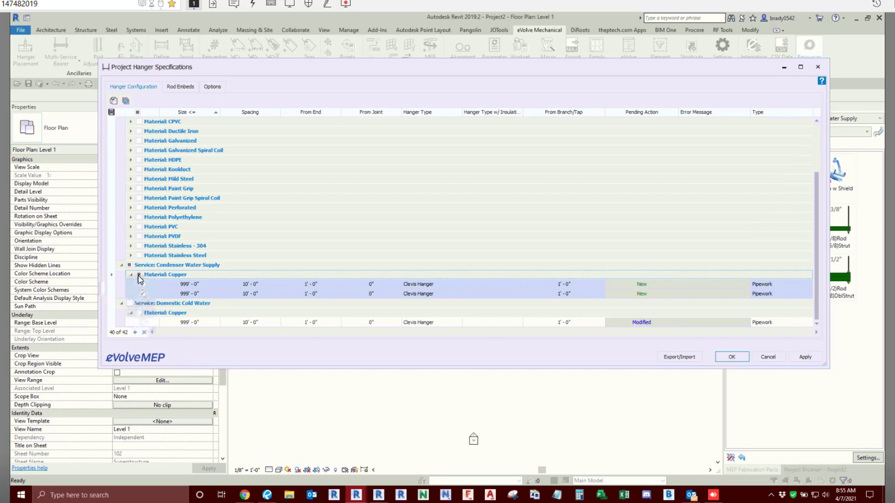
left_click(138, 275)
left_click(140, 278)
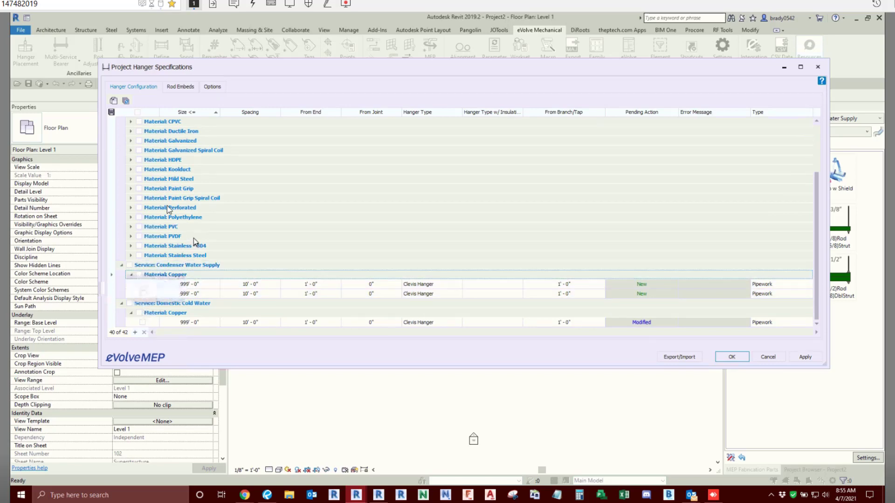
- Expand the Galvanized material under the ANY service and duplicate its Duct - Rectangular hanger entry
scroll(166, 197, "up", 1)
left_click(131, 169)
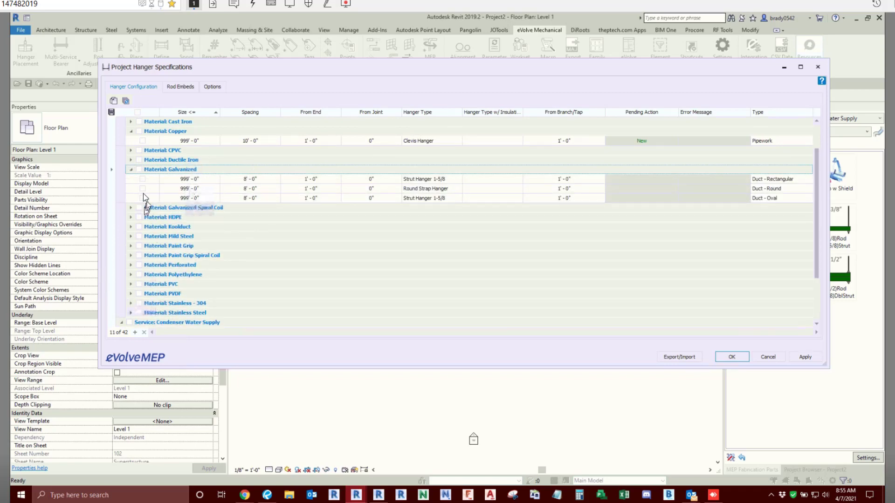
left_click(142, 179)
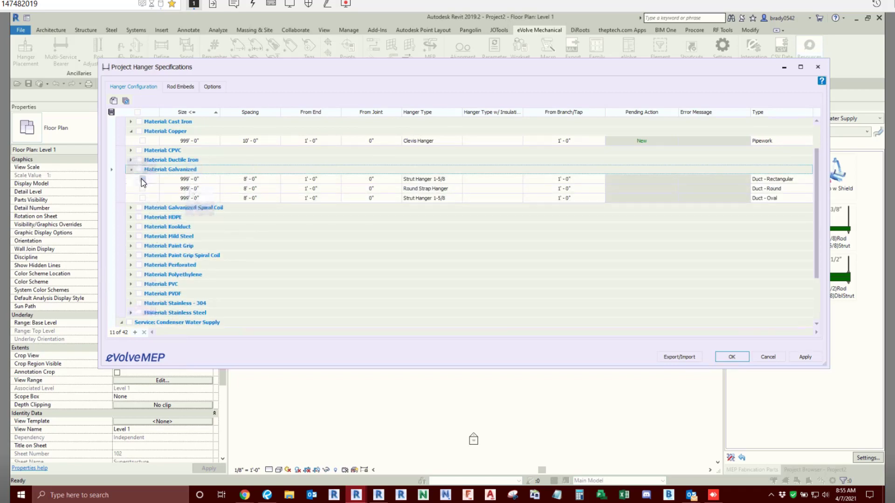
left_click(113, 101)
left_click(203, 208)
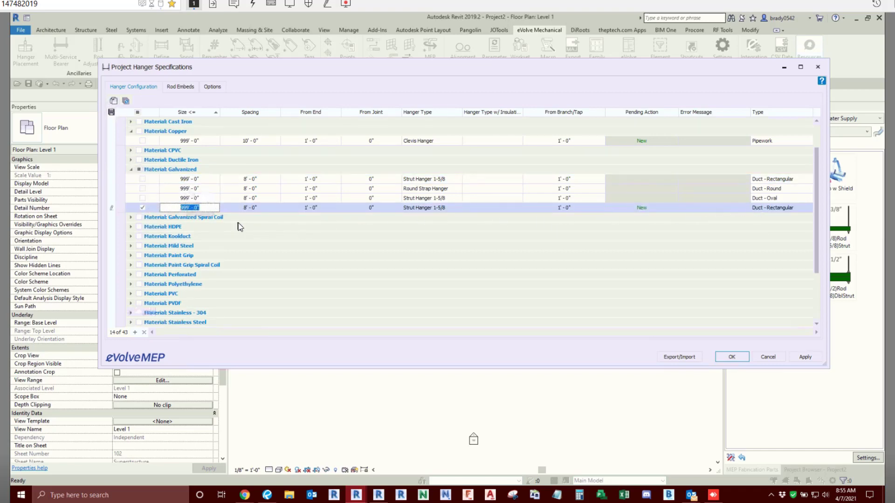
- Check the hanger types offered for the original Galvanized Duct - Rectangular entry, leave its type as is, and save the hanger specifications
left_click(261, 180)
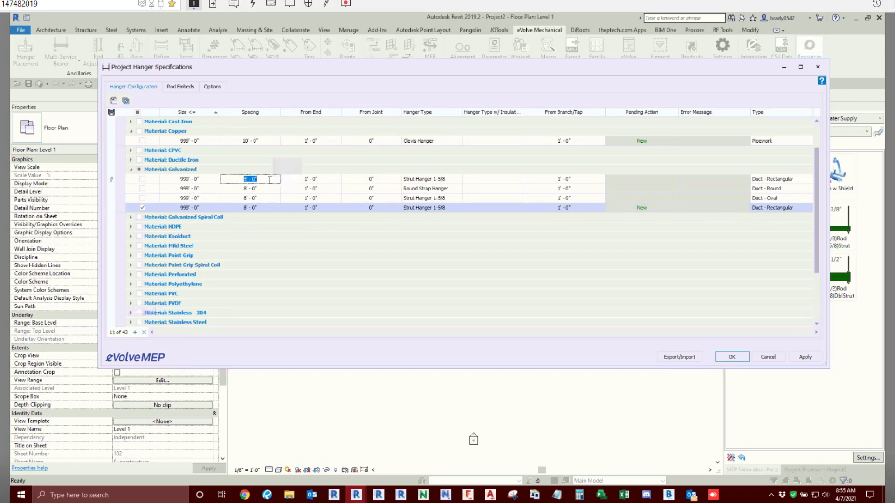
left_click(455, 180)
left_click(458, 179)
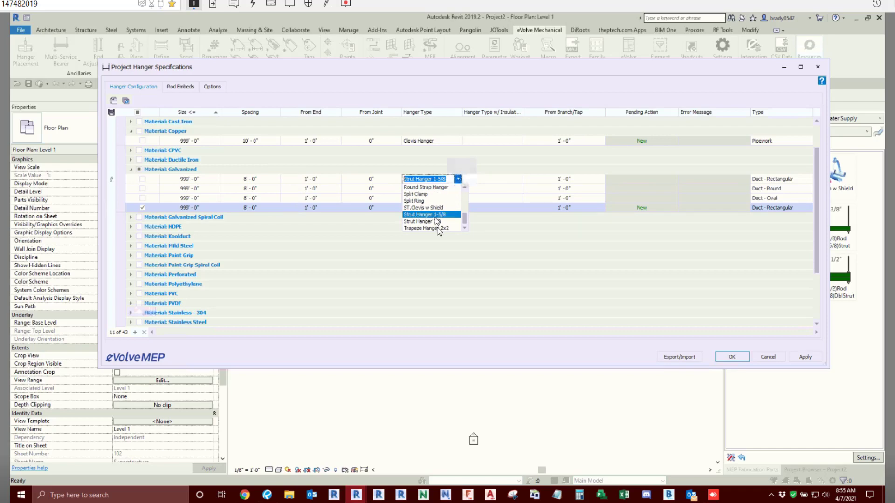
scroll(438, 228, "up", 5)
scroll(439, 231, "down", 2)
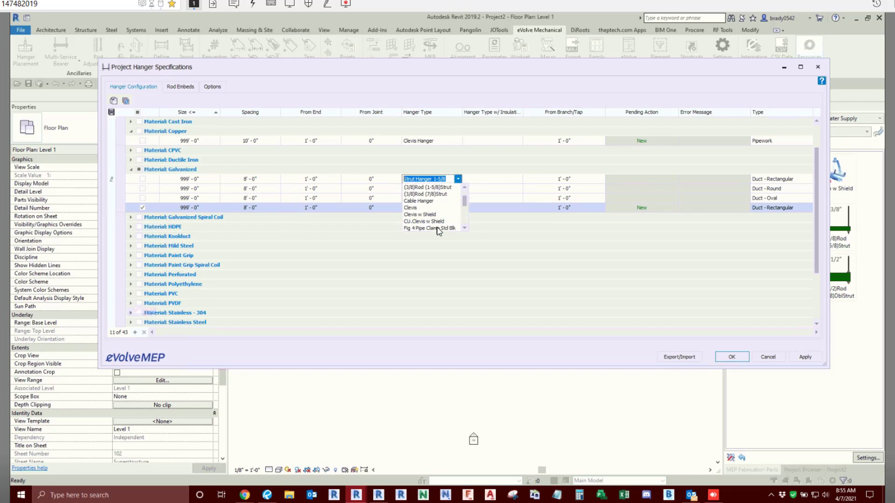
left_click(438, 228)
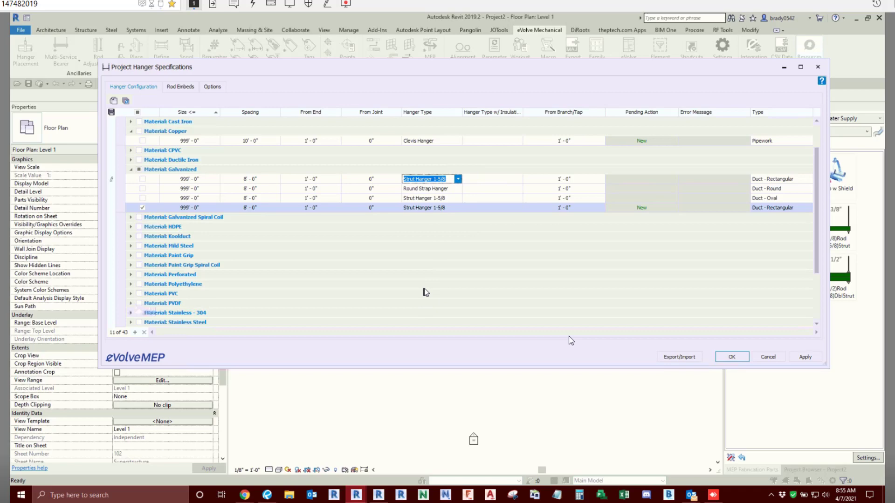
left_click(732, 357)
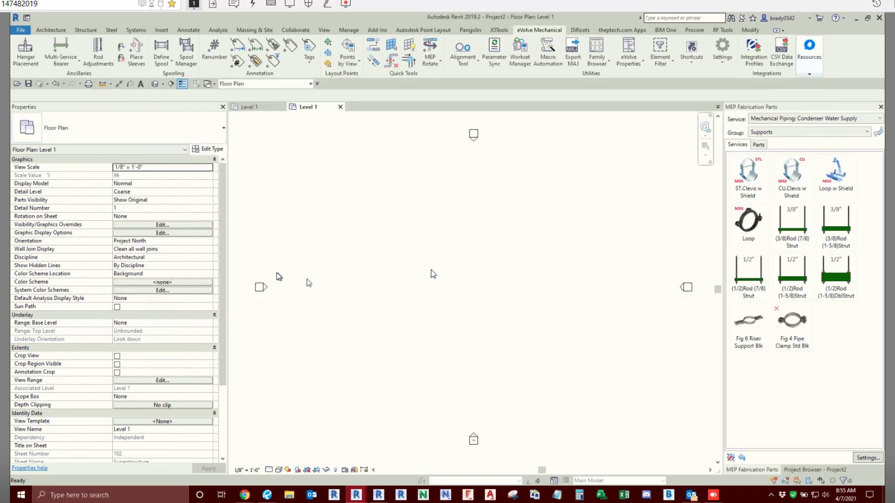
- Show the Supports group of the DDL Low Pressure: Outside Air 2" LP Shaft service in the fabrication parts
left_click(785, 120)
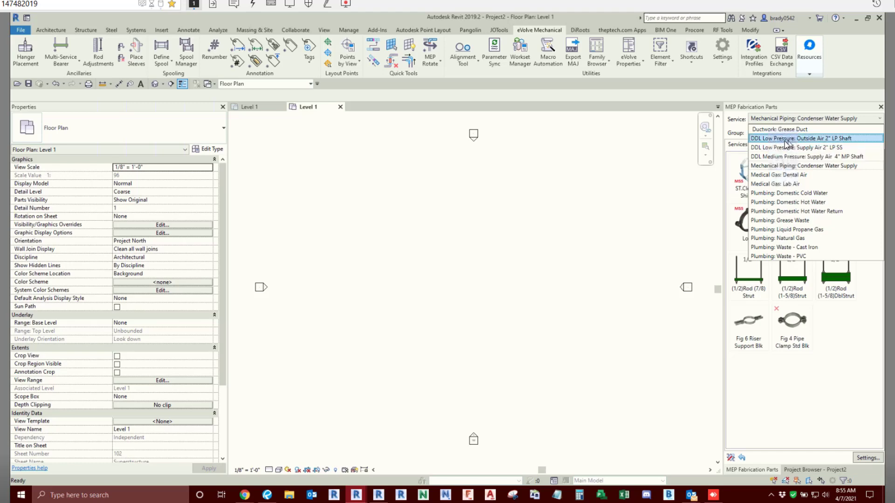
left_click(785, 139)
left_click(768, 134)
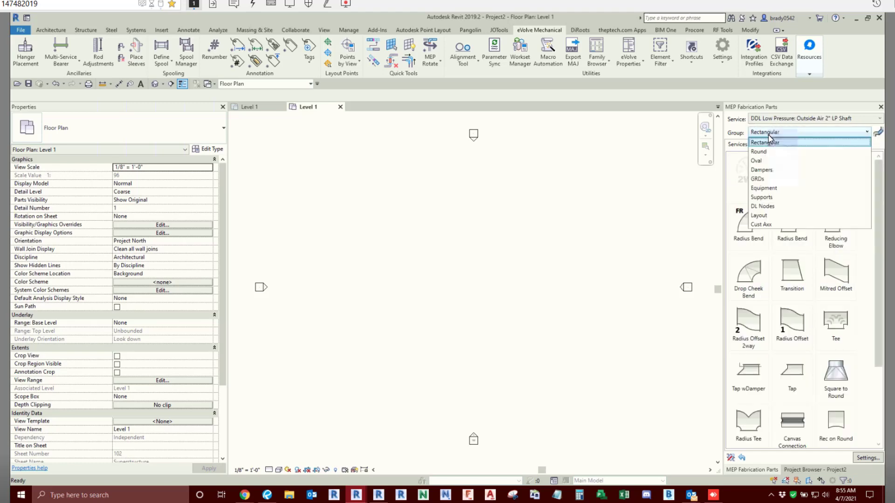
left_click(765, 197)
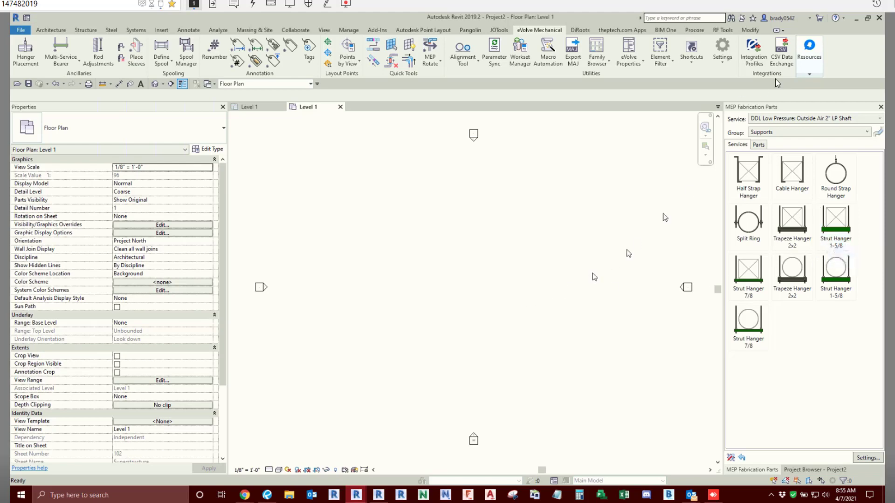
- Reopen the hanger specifications and expand the ANY service down to the Galvanized hanger entries
left_click(722, 51)
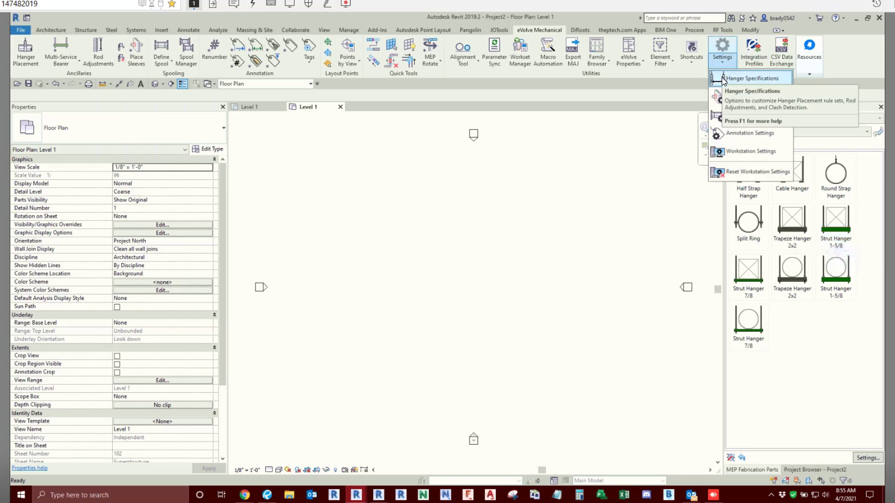
left_click(746, 79)
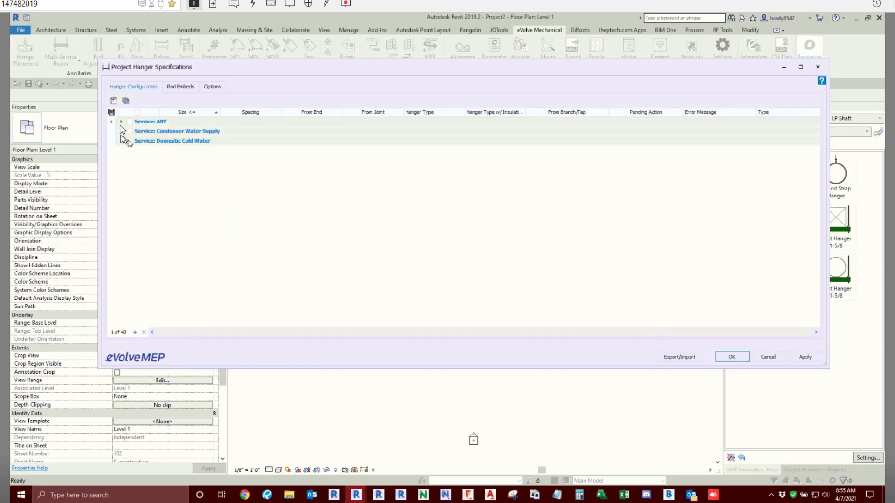
left_click(121, 122)
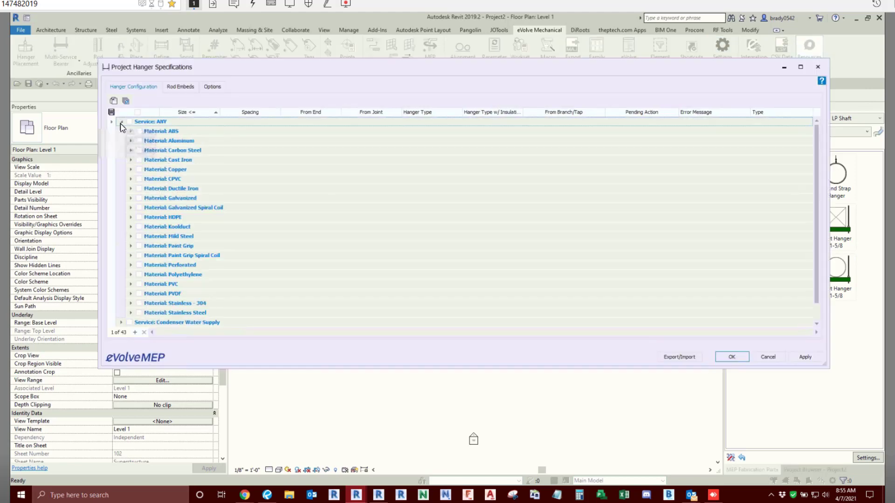
left_click(131, 199)
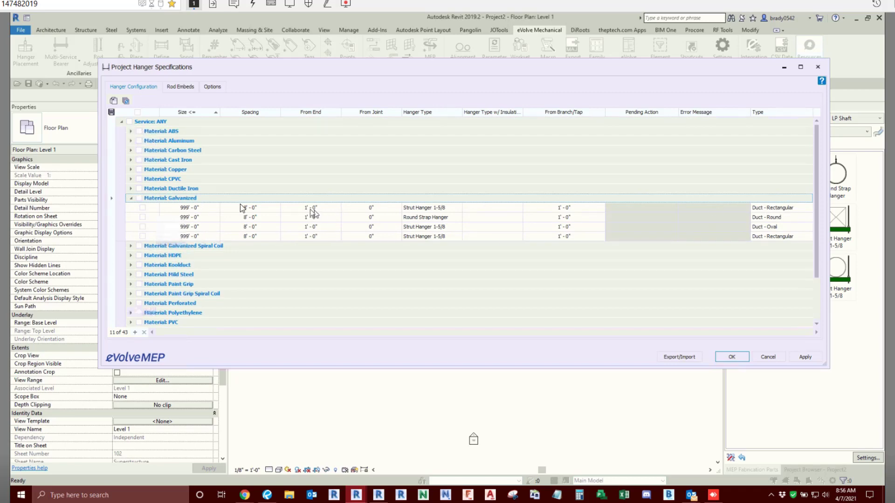
left_click(211, 209)
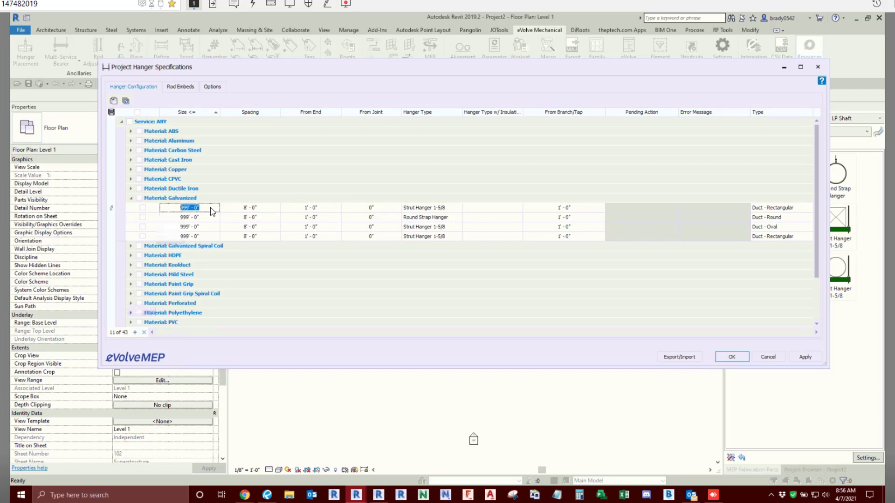
left_click(452, 209)
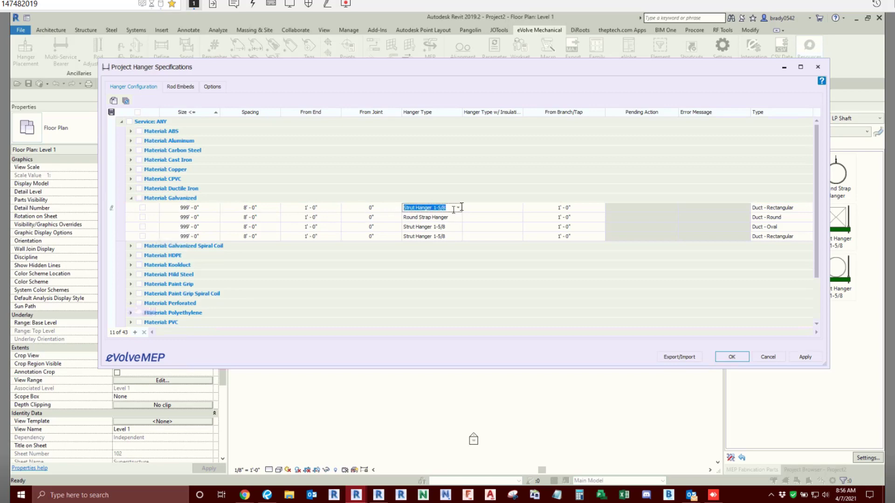
- Set the size limit of the duplicated Galvanized Duct - Rectangular entry to 3' - 10" (46 inches)
left_click(212, 239)
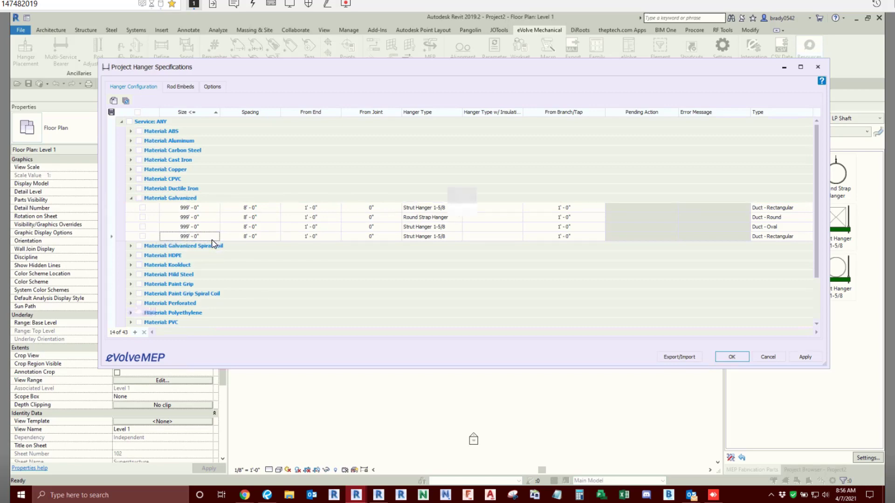
left_click(213, 241)
type("46")
key("Return")
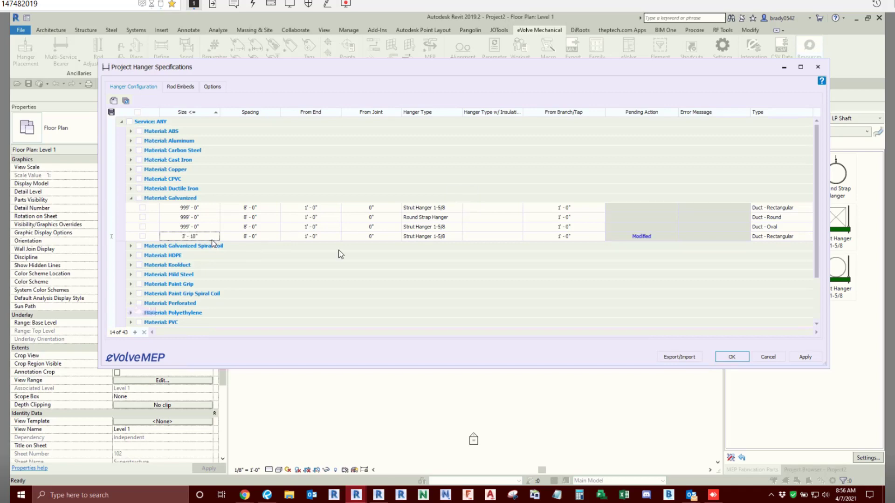
- Set the hanger type of the 3' - 10" Galvanized Duct - Rectangular entry to Cable Hanger
left_click(448, 236)
left_click(458, 237)
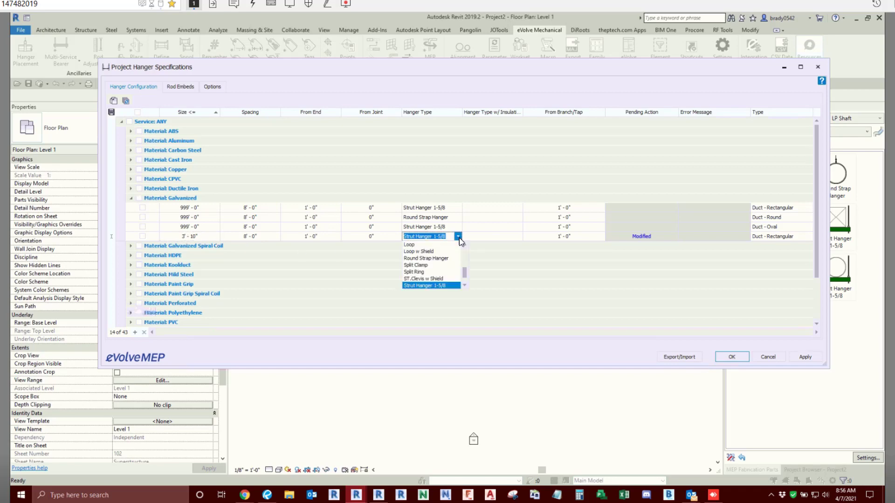
scroll(425, 276, "down", 1)
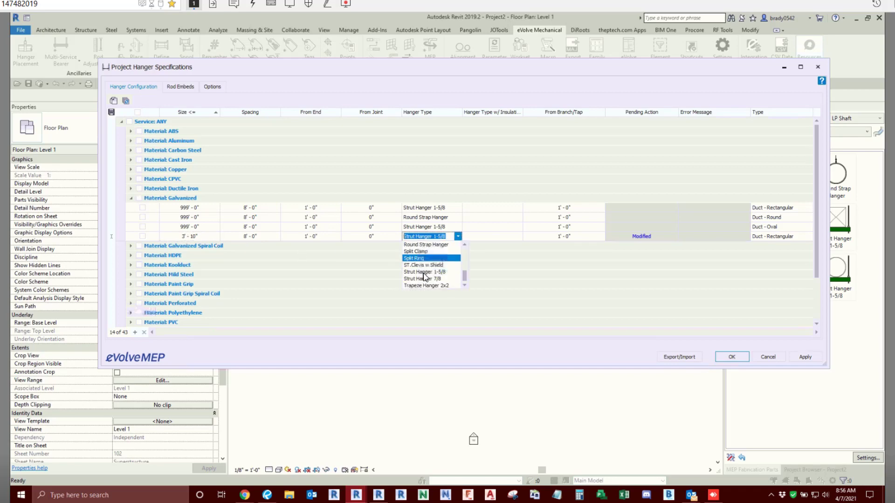
scroll(425, 277, "up", 2)
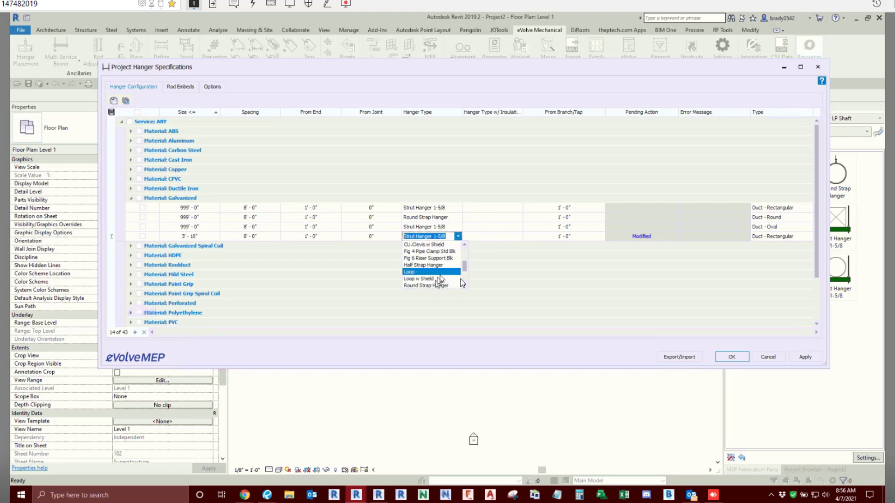
left_click(466, 245)
scroll(468, 248, "up", 3)
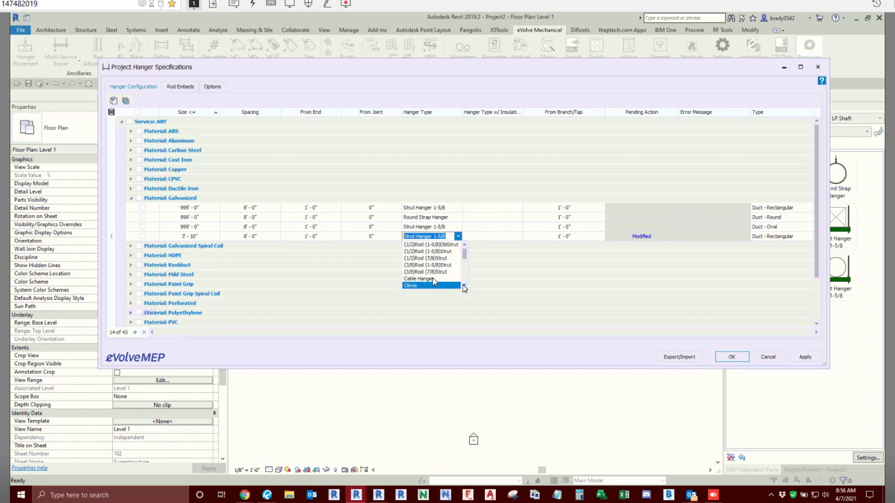
left_click(441, 279)
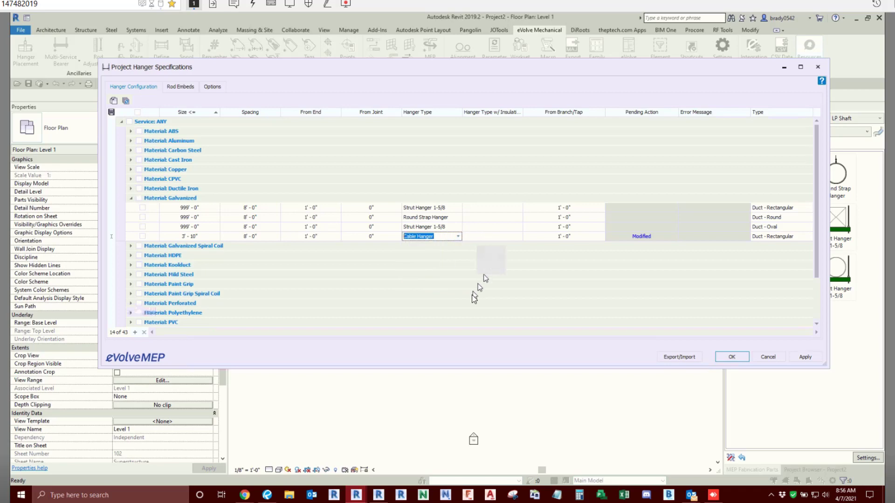
- Set the insulated hanger type of the 3' - 10" rectangular duct entry to Cable Hanger and sort the entries by descending size
left_click(525, 239)
left_click(518, 240)
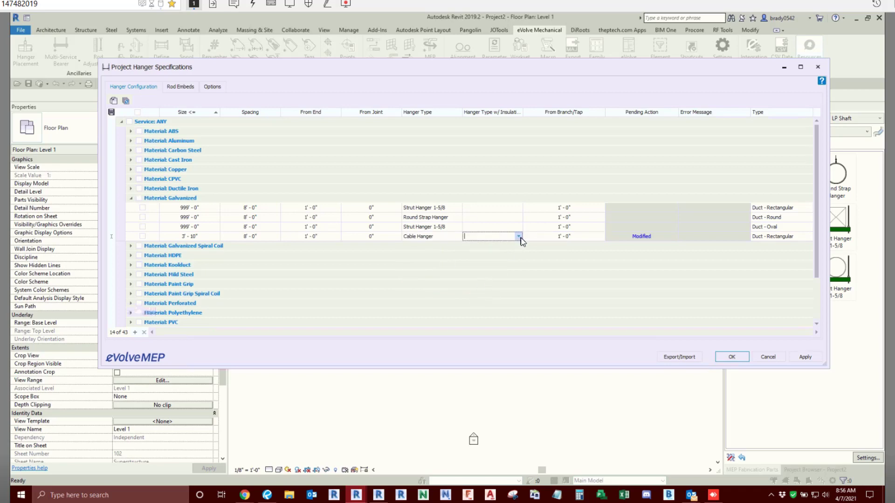
left_click(518, 236)
left_click(489, 277)
left_click(508, 209)
left_click(519, 209)
left_click(378, 256)
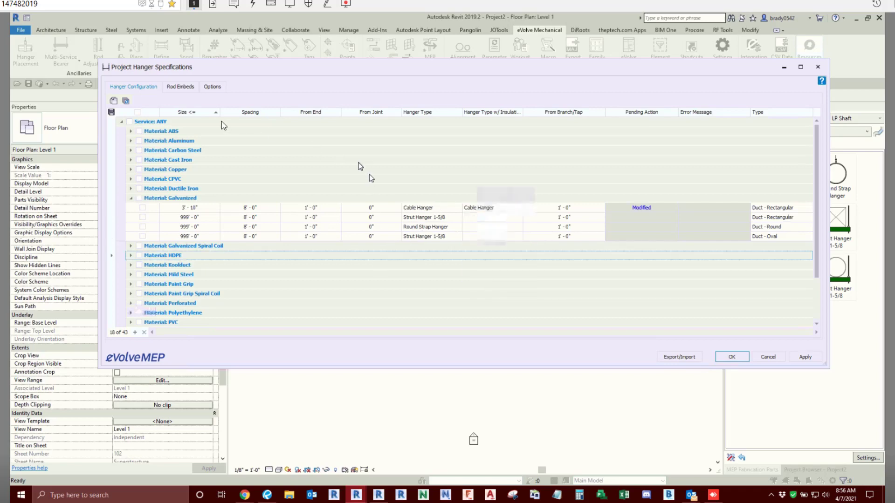
left_click(187, 113)
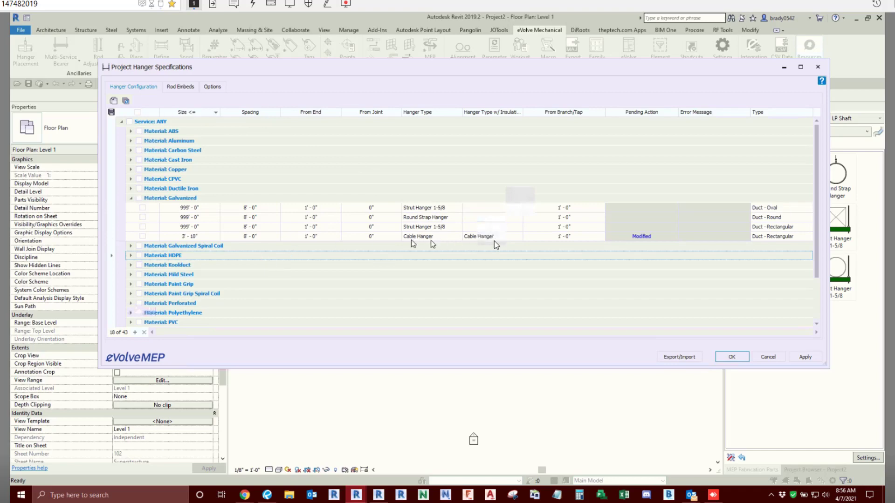
left_click(503, 209)
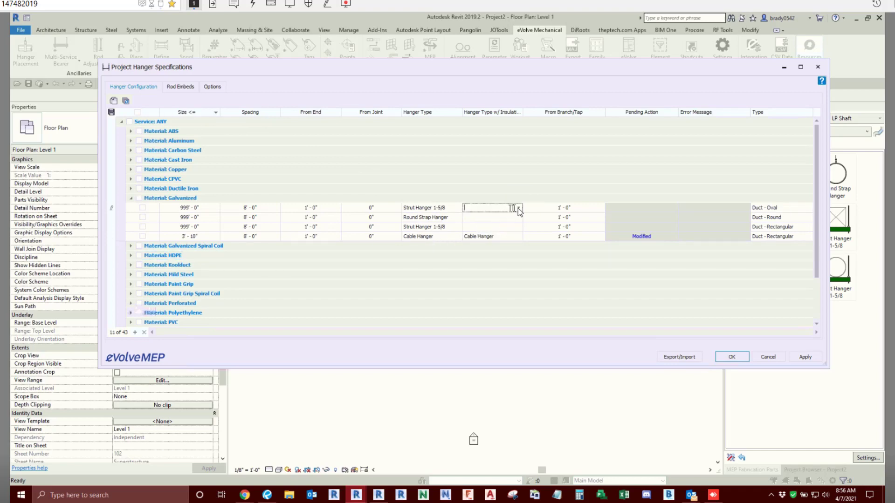
left_click(519, 208)
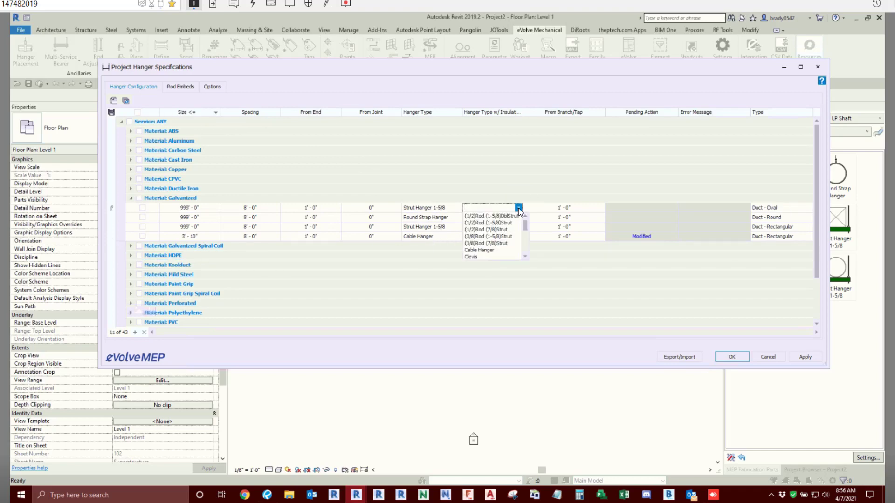
left_click(471, 251)
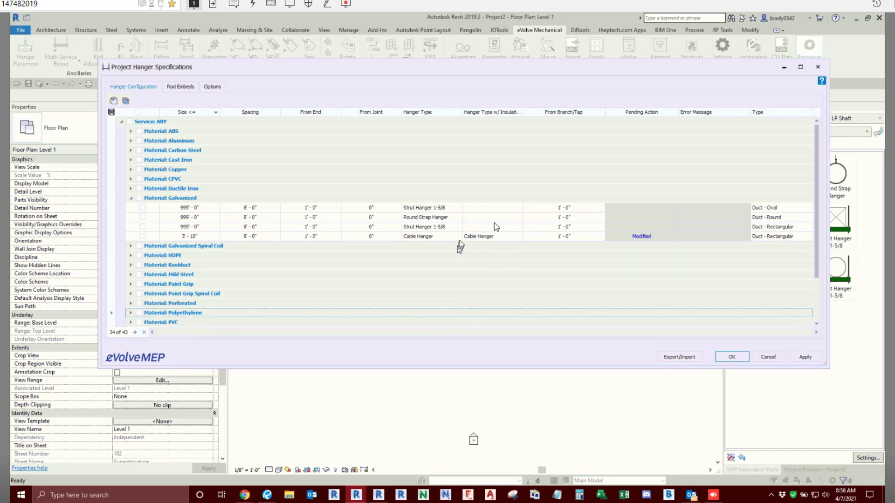
- Set the insulated hanger type of the 999' - 0" Galvanized Duct - Rectangular entry to Strut Hanger 1-5/8 and apply the changes
left_click(494, 227)
left_click(517, 228)
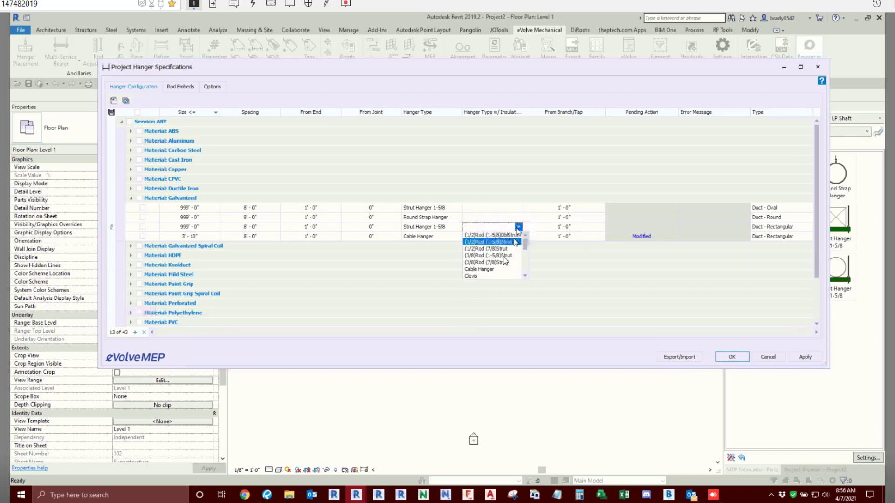
scroll(503, 258, "down", 5)
scroll(503, 263, "down", 2)
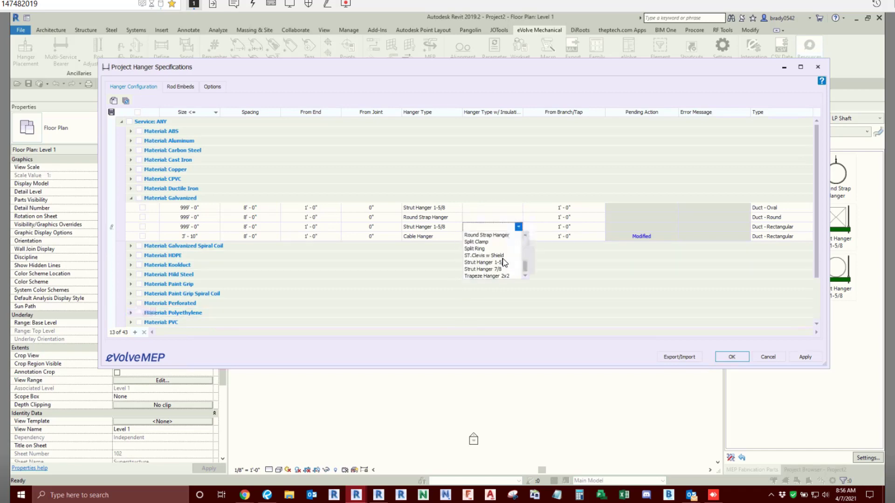
left_click(499, 267)
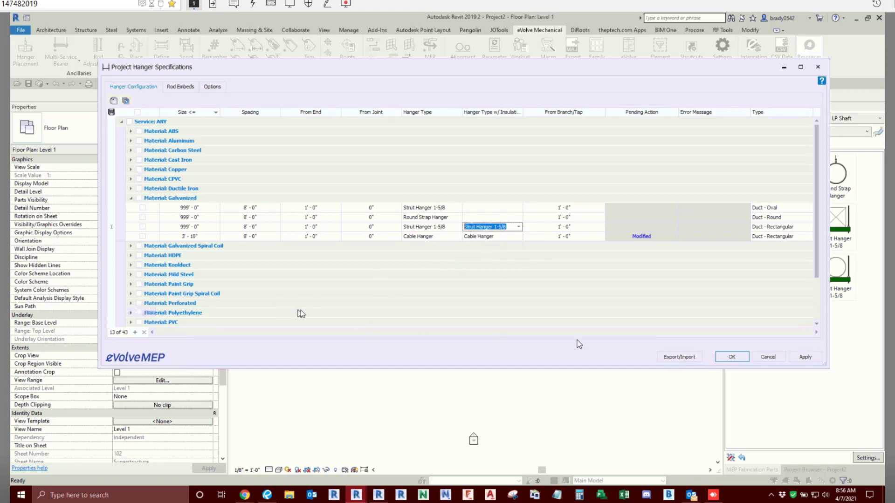
left_click(799, 358)
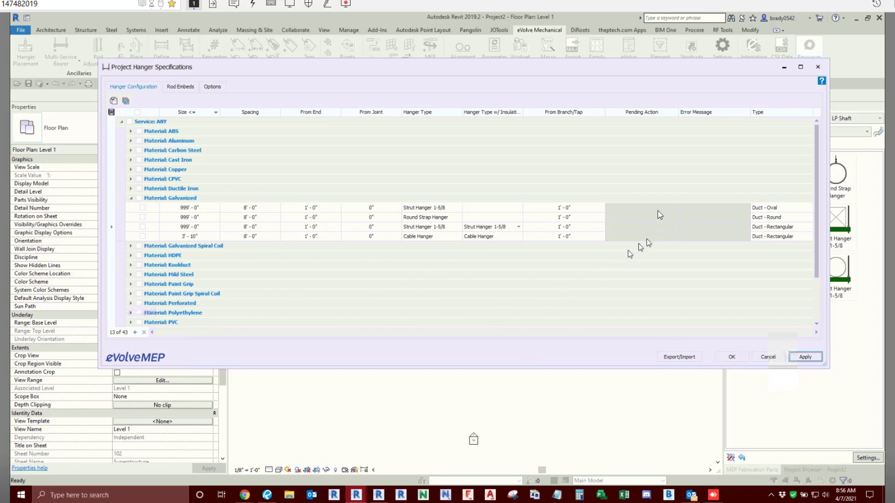
left_click(653, 112)
key("ctrl")
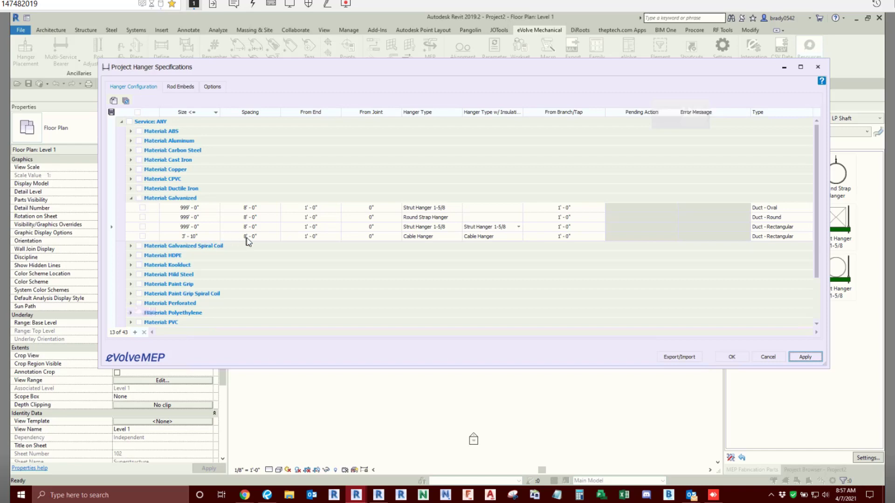
key("ctrl")
key("ctrl")
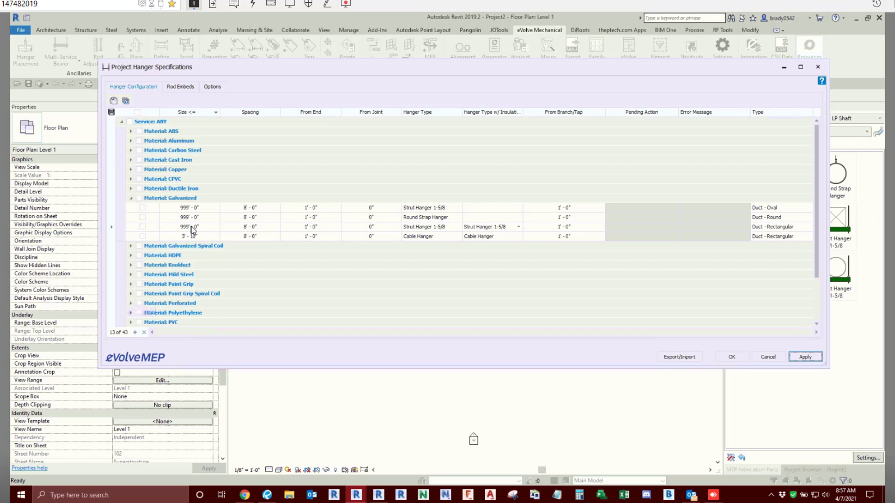
key("ctrl")
key("ctrl")
- Expand the Domestic Cold Water and Condenser Water Supply services down to their Copper entries and review them alongside the Galvanized entries
scroll(262, 275, "down", 2)
left_click(120, 323)
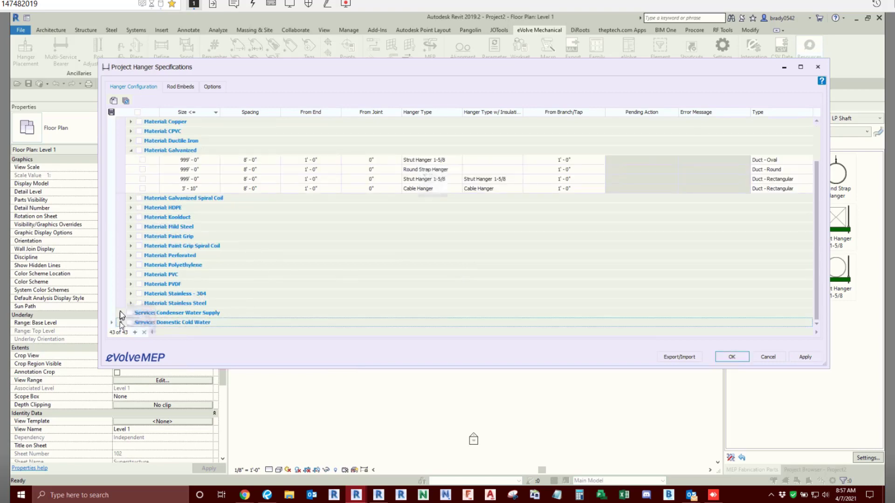
scroll(119, 316, "down", 1)
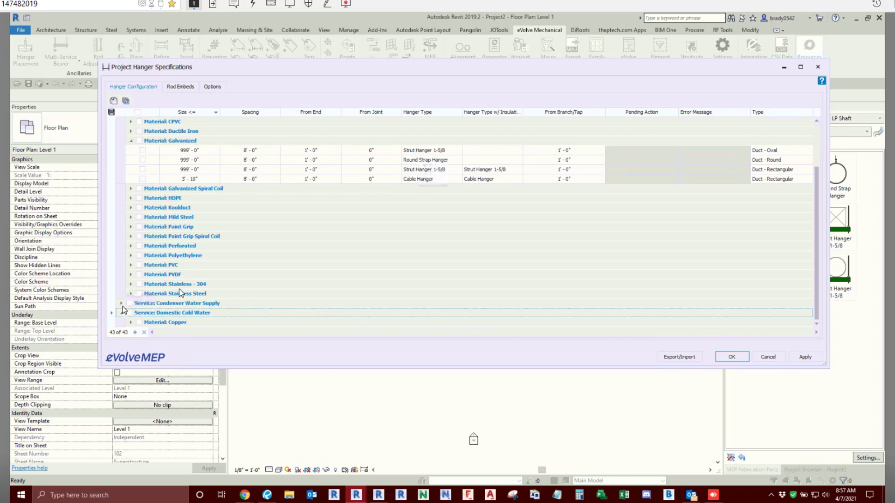
left_click(121, 303)
left_click(131, 323)
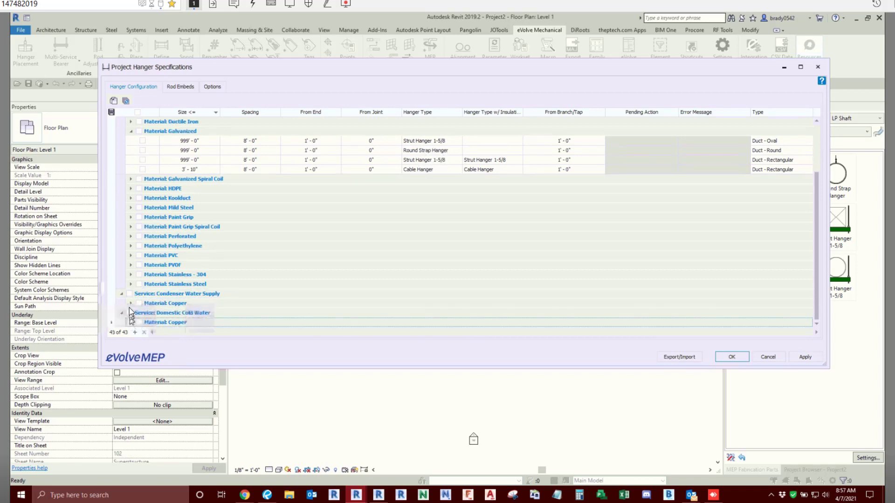
left_click(131, 303)
scroll(130, 303, "down", 1)
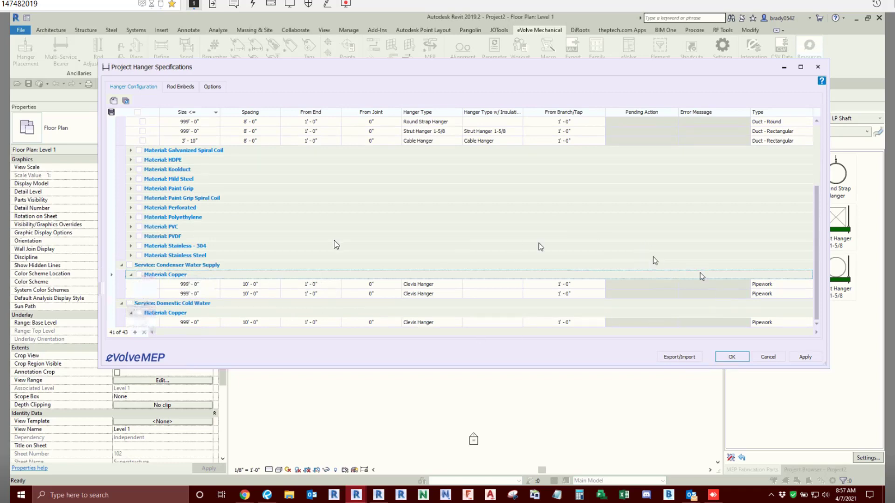
scroll(336, 242, "up", 3)
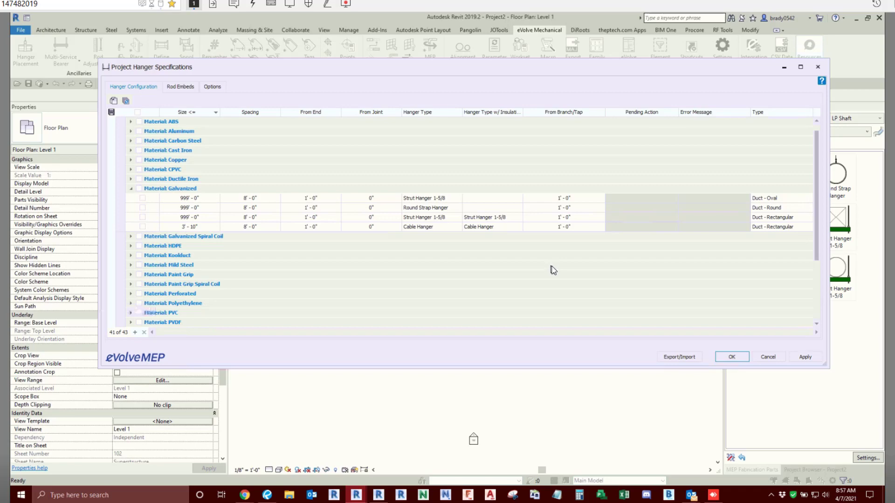
mouse_move(647, 495)
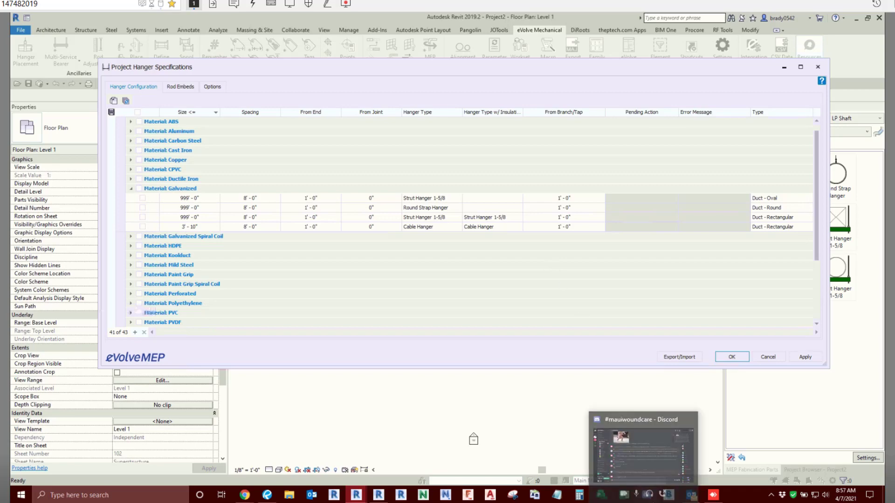
left_click(650, 459)
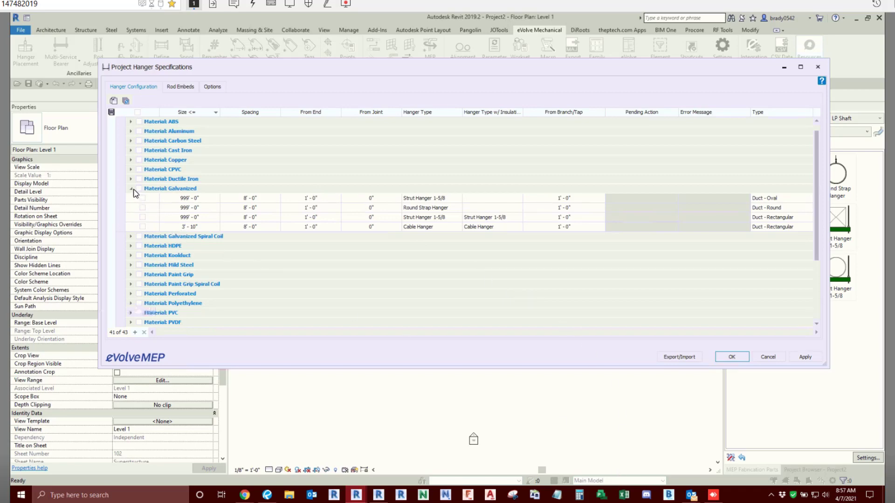
- Check the Copper entries of the Condenser Water Supply service and close the hanger specifications, accepting the changes
scroll(172, 289, "down", 3)
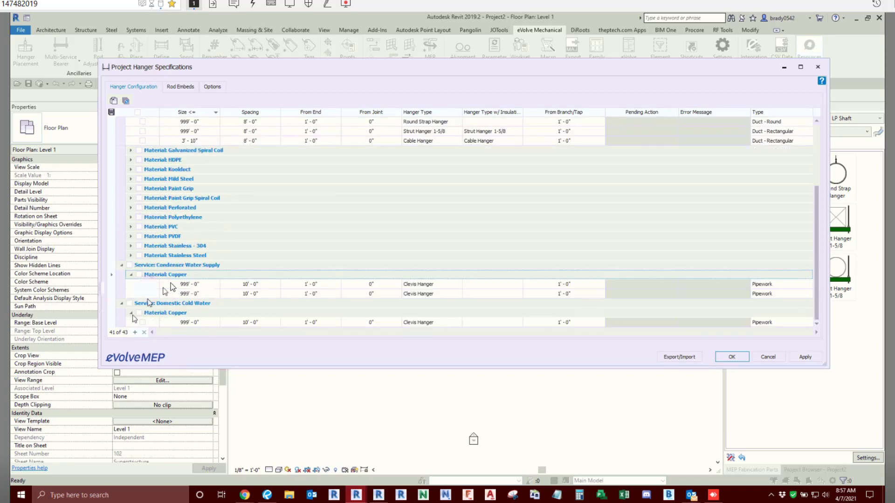
left_click(207, 294)
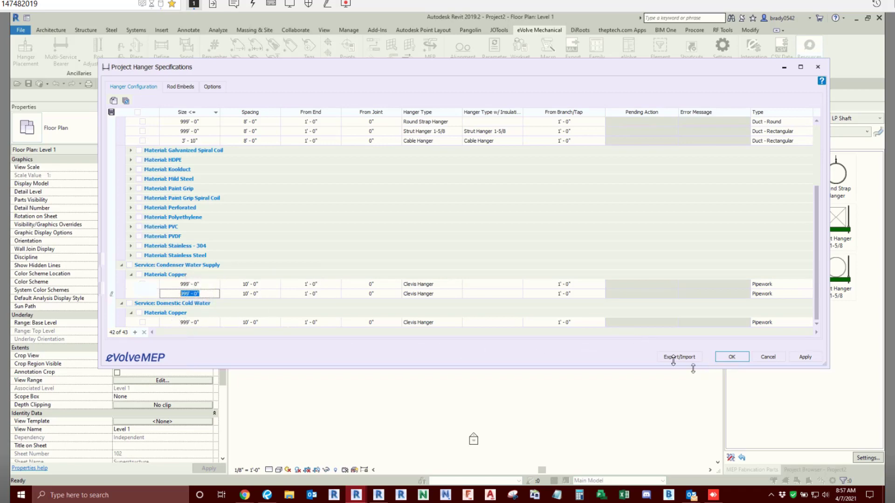
left_click(733, 357)
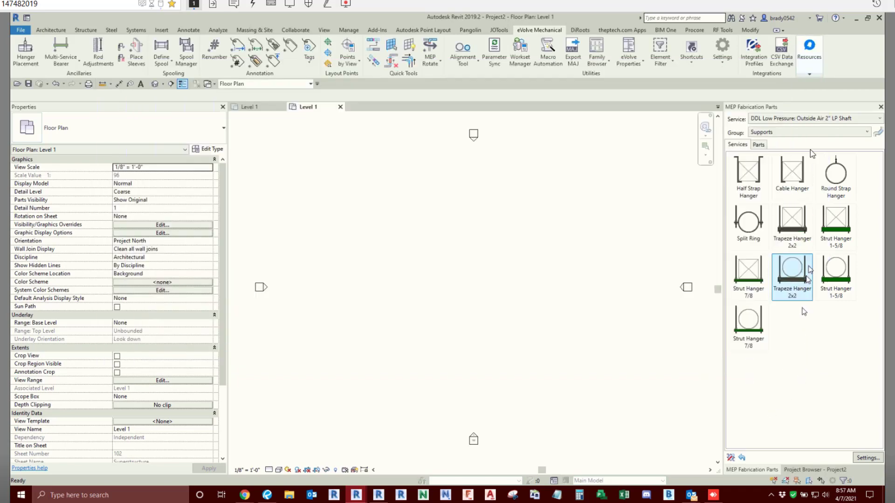
- Show the Supports group of the Mechanical Piping: Condenser Water Supply service and examine its steel and copper clevis hangers
left_click(810, 118)
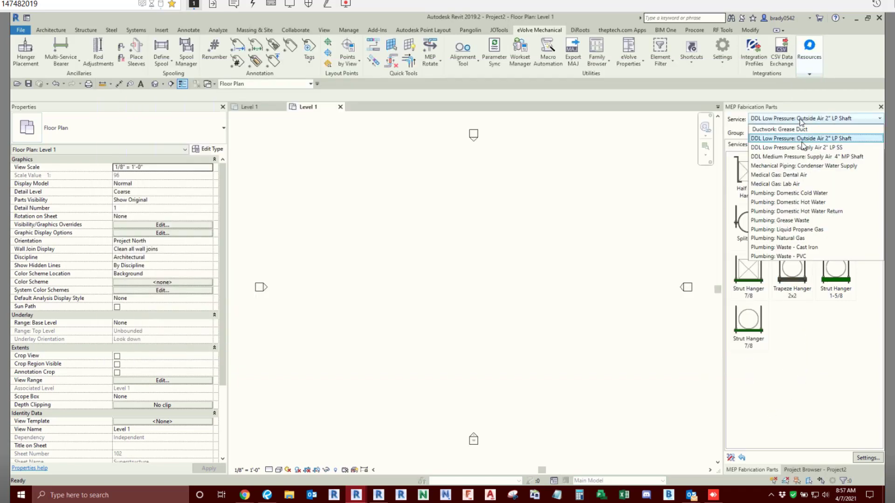
left_click(808, 165)
left_click(770, 133)
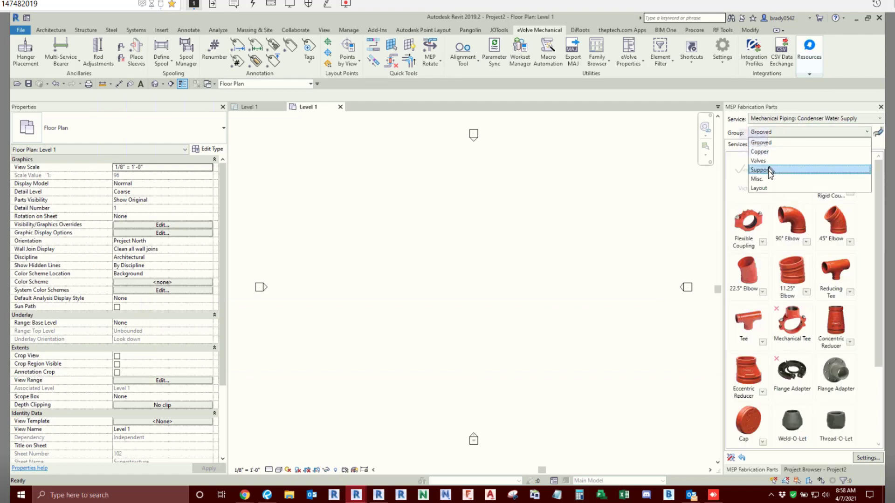
left_click(769, 169)
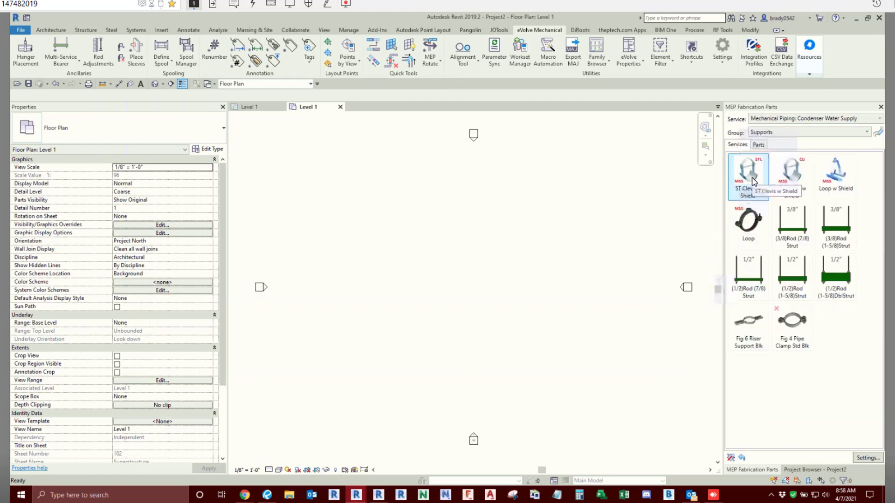
key("ctrl")
key("ctrl")
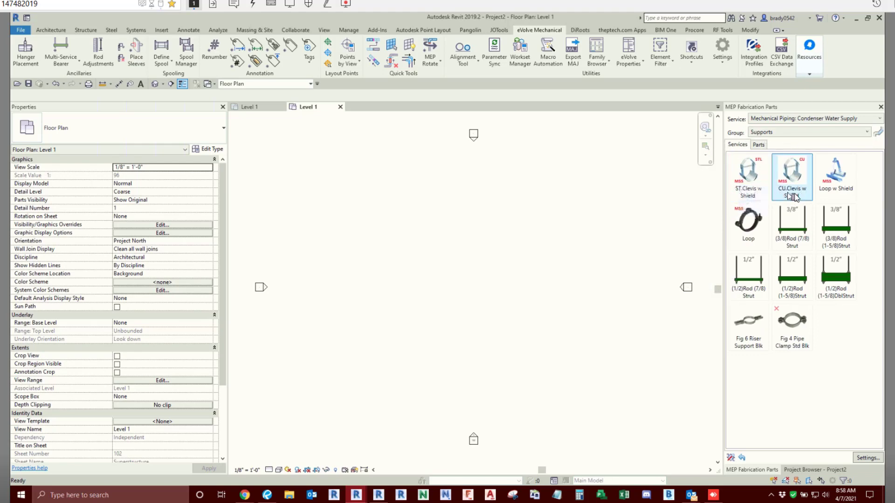
key("ctrl")
key("ctrl")
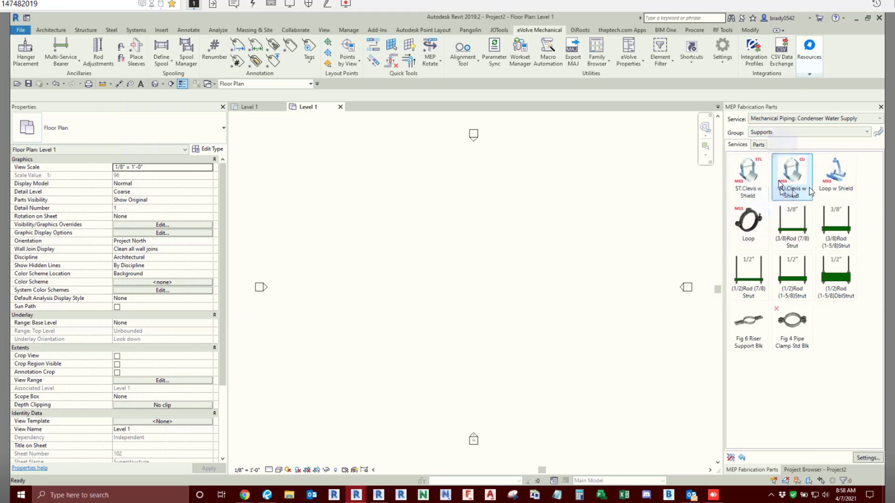
key("ctrl")
key("ctrl")
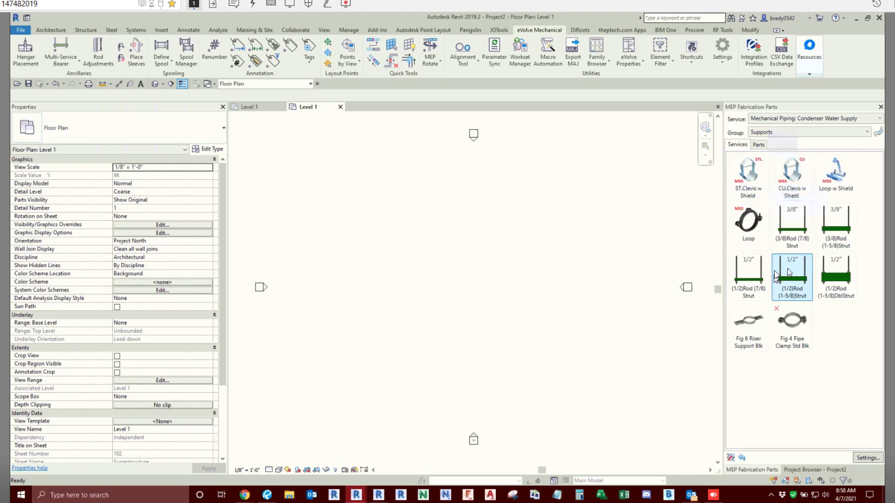
- Show the Supports group of the Plumbing: Domestic Cold Water service and examine its loop, clevis and strut hangers
left_click(818, 119)
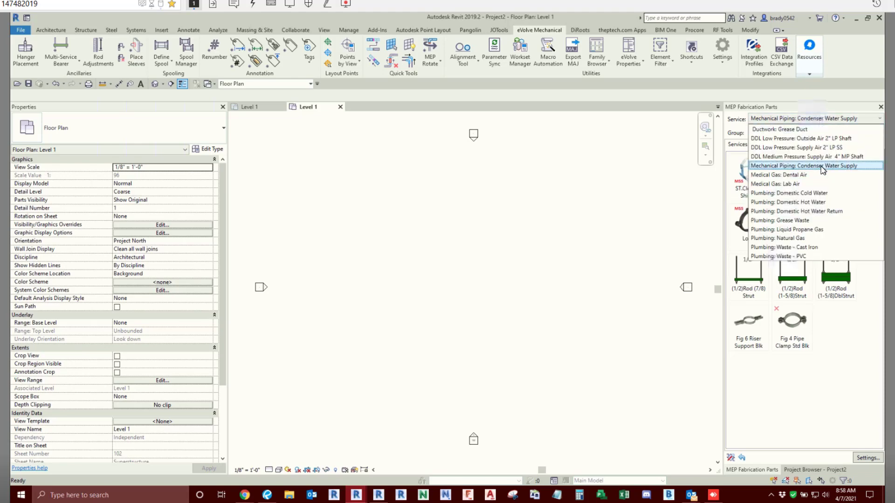
key("ctrl")
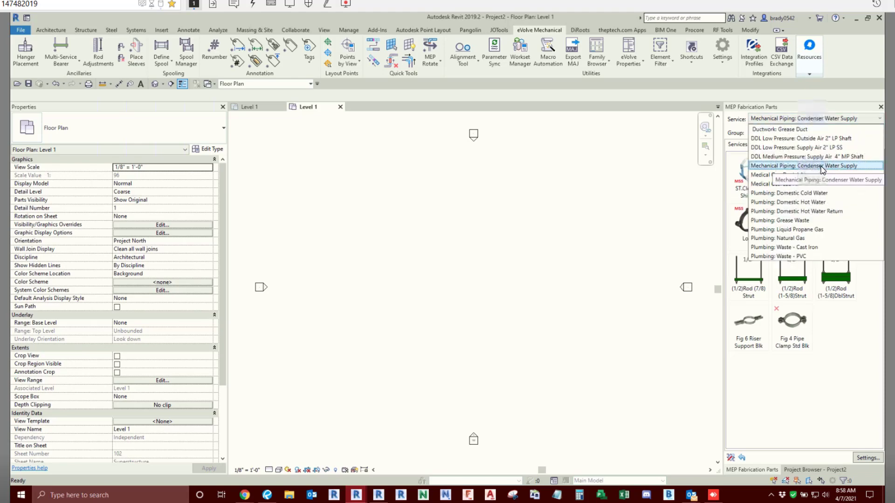
left_click(809, 193)
left_click(766, 133)
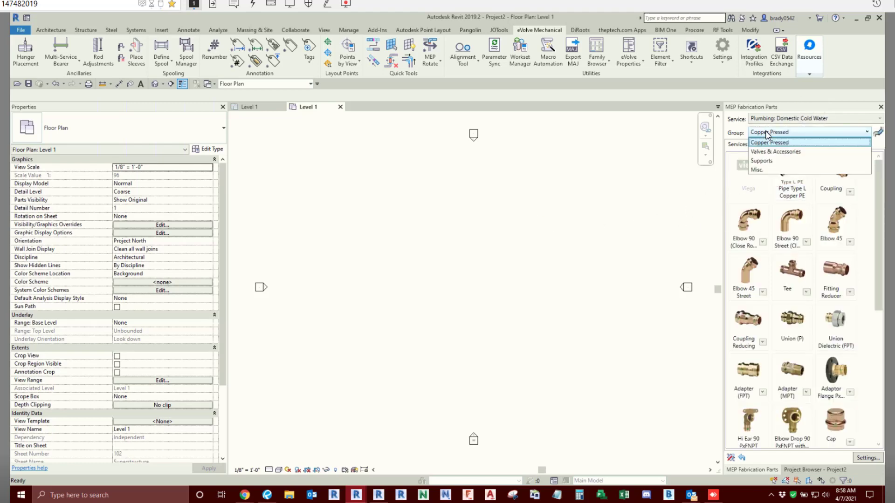
key("Down")
key("Down")
key("Down")
key("Return")
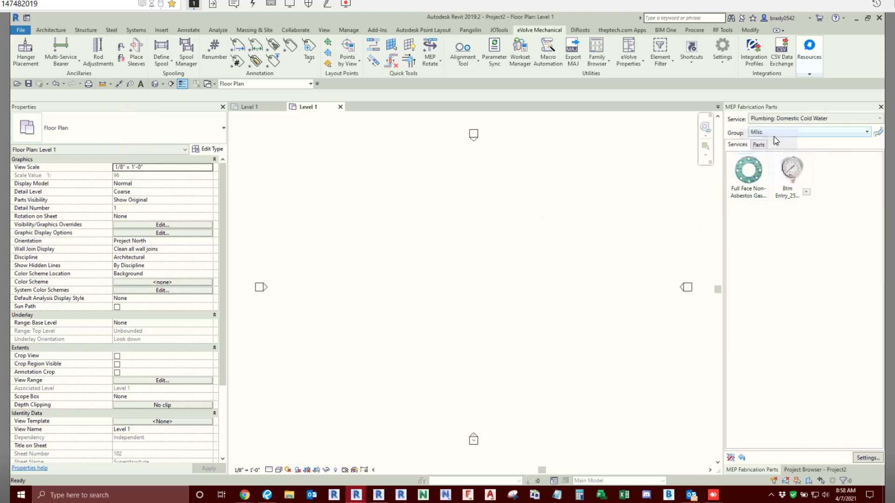
left_click(774, 135)
left_click(776, 162)
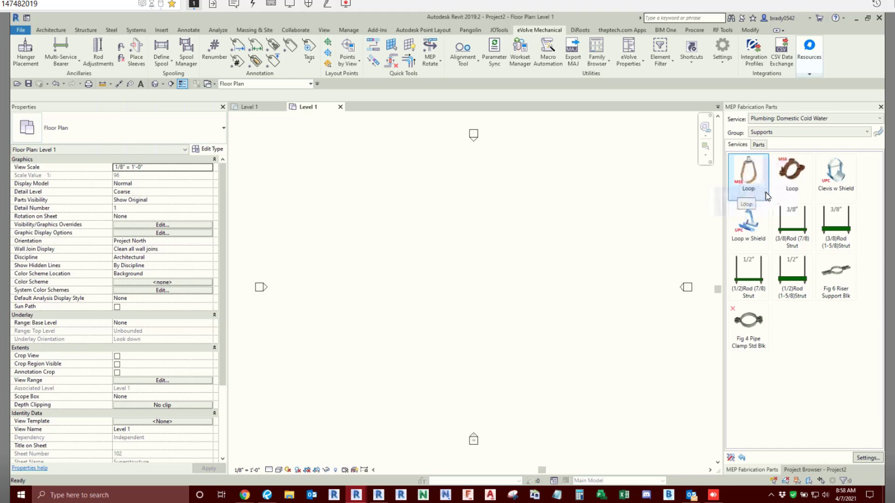
left_click(854, 195)
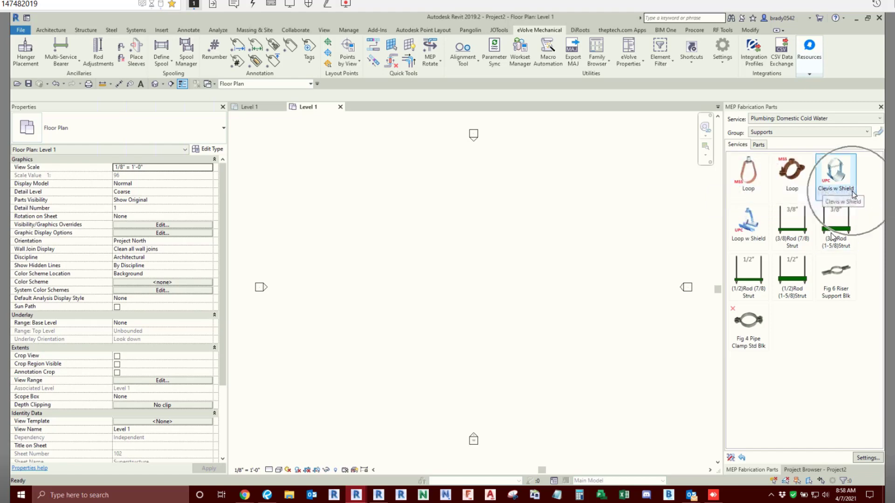
left_click(754, 247)
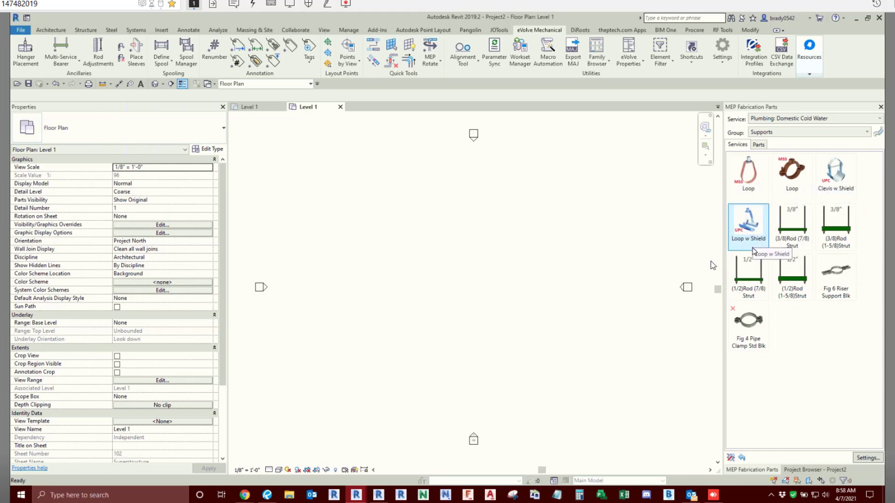
- Reopen the project hanger specifications and duplicate the Copper entry of the Domestic Cold Water service twice
left_click(720, 70)
left_click(739, 76)
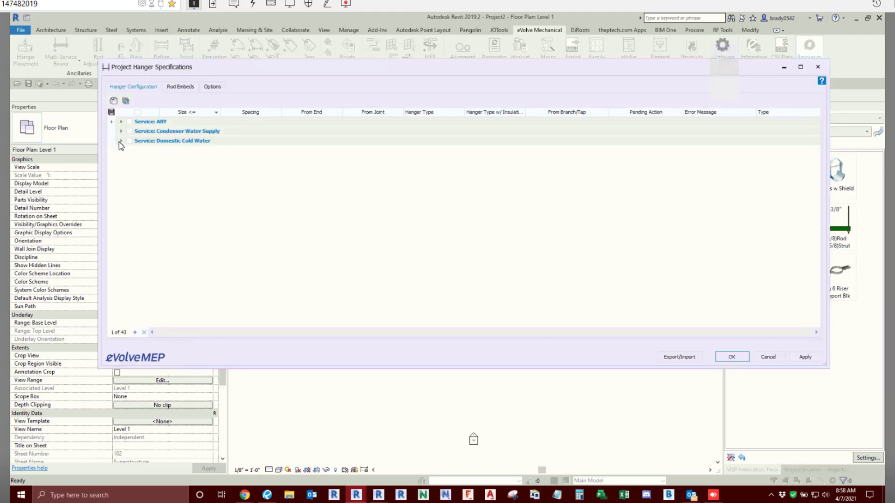
left_click(121, 141)
left_click(131, 150)
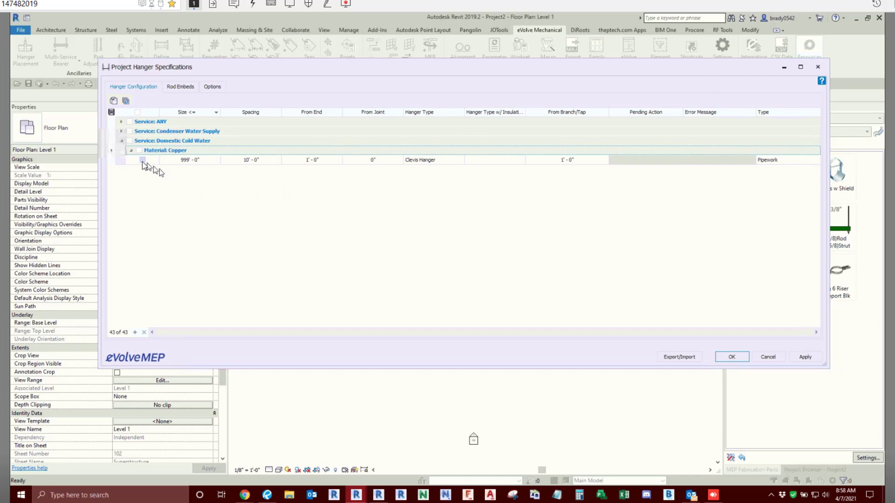
left_click(143, 160)
left_click(117, 103)
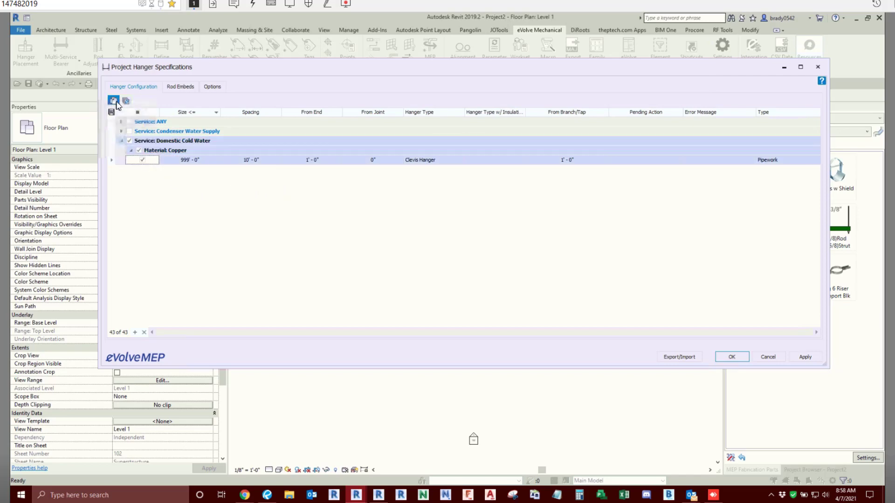
left_click(116, 103)
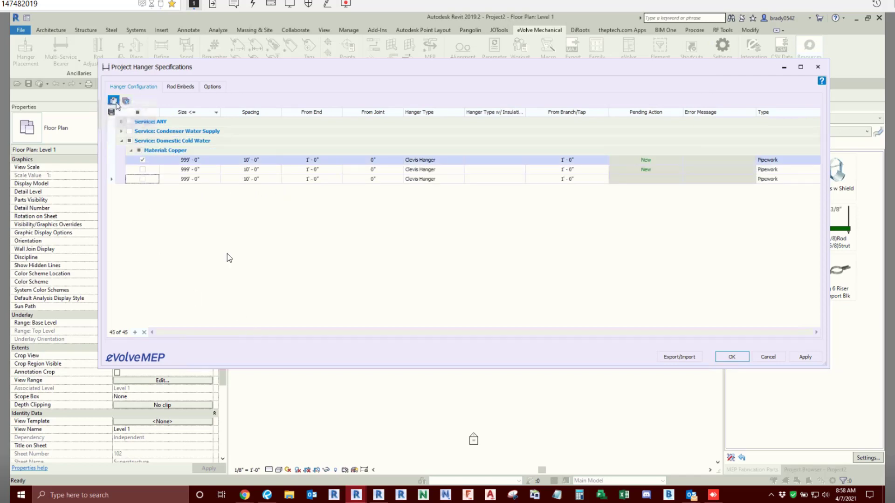
- Set the size of one duplicated Domestic Cold Water Copper entry to 2"
left_click(212, 161)
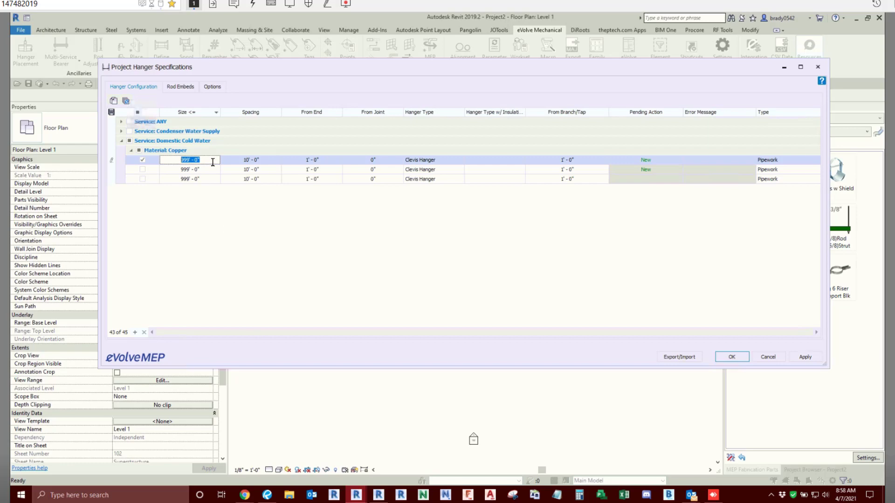
type("2")
left_click(265, 160)
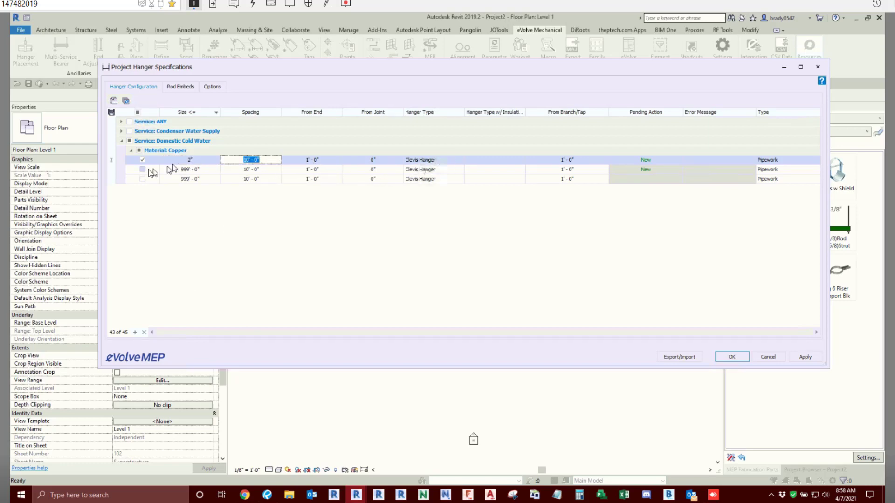
- Duplicate the 2" Domestic Cold Water Copper entry and give the copy a size of 1" and a spacing of 6' - 0"
left_click(114, 100)
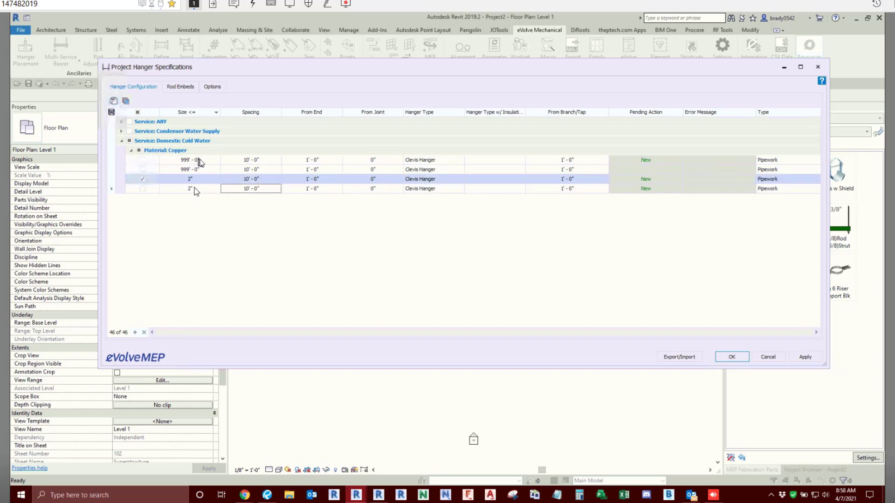
left_click(204, 189)
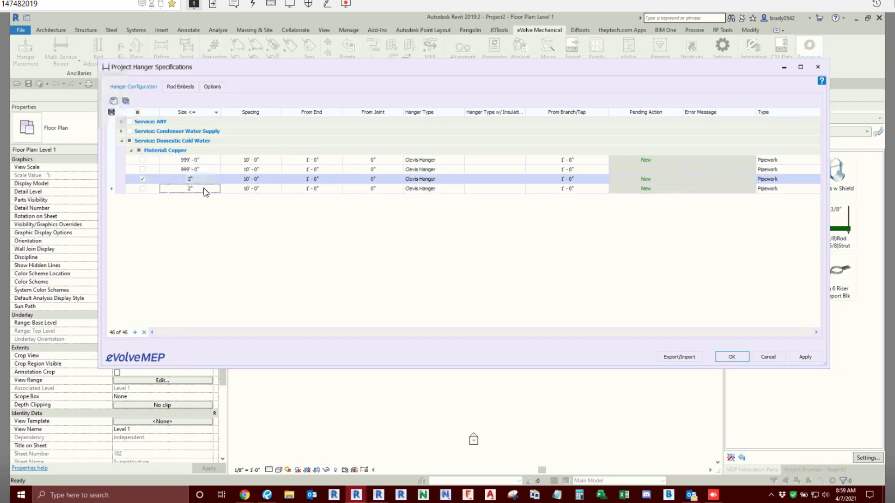
type("1\"")
left_click(270, 189)
type("6")
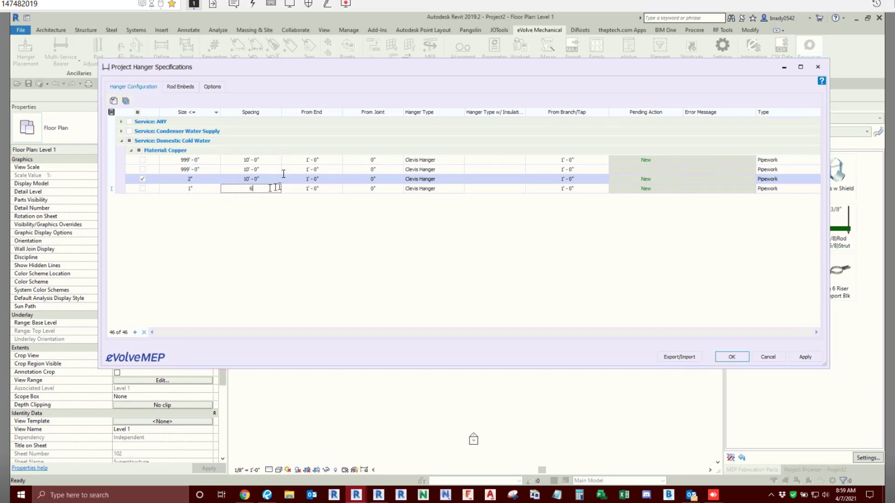
- Set the spacing of the 2" Domestic Cold Water Copper entry to 8' - 0"
left_click(272, 181)
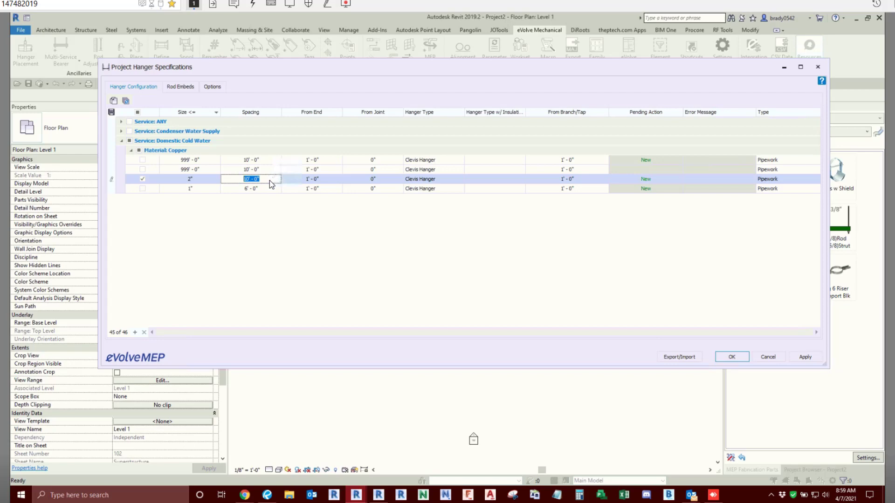
type("8")
left_click(269, 171)
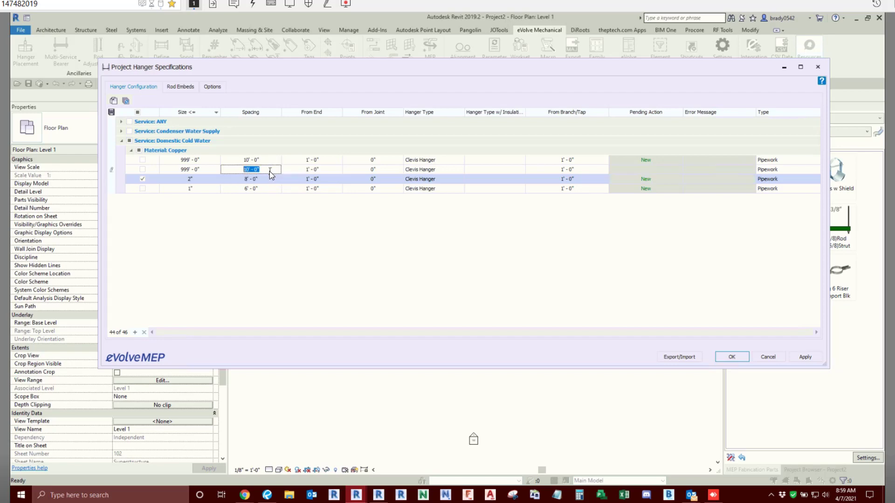
- Delete the surplus new 999' - 0" Copper entry from the Domestic Cold Water service
left_click(143, 159)
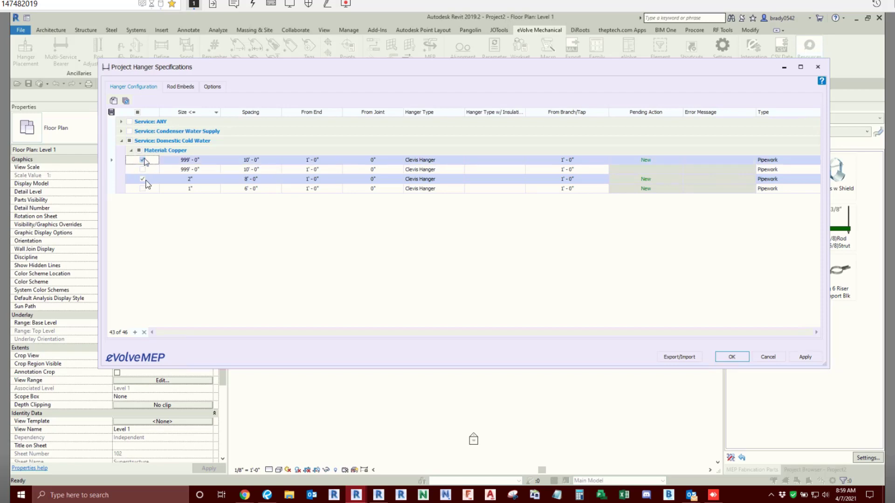
left_click(146, 181)
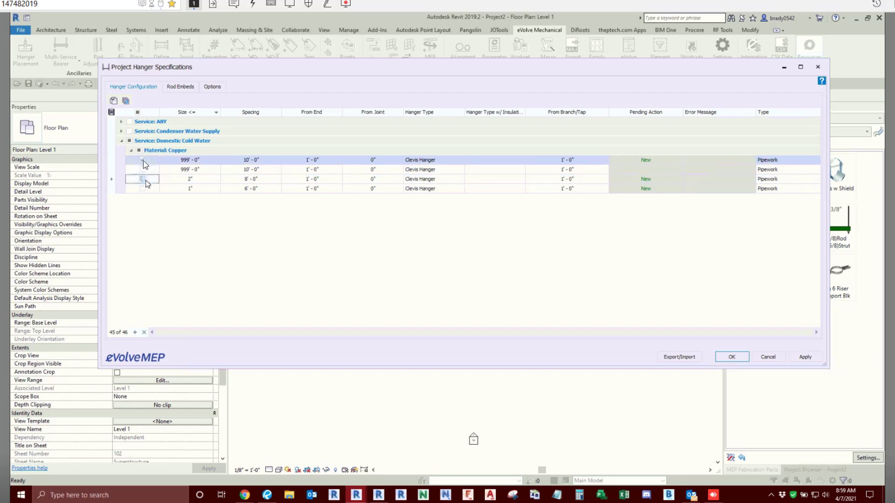
left_click(145, 332)
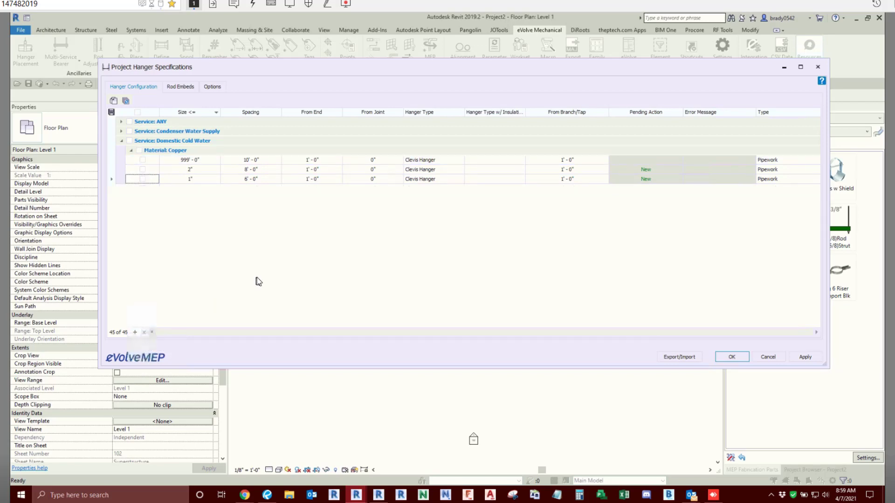
- Set the hanger type of the 999' - 0" and 2" Domestic Cold Water Copper entries to Loop
left_click(456, 161)
left_click(461, 160)
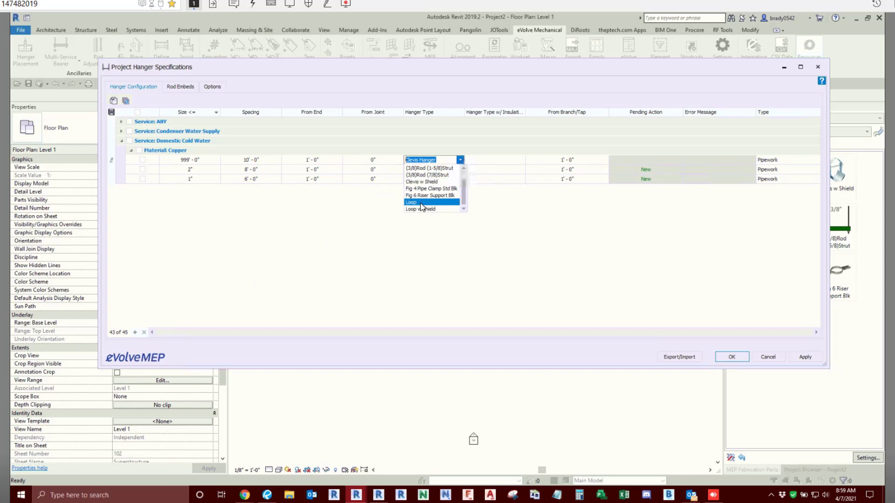
left_click(412, 203)
left_click(446, 169)
left_click(461, 169)
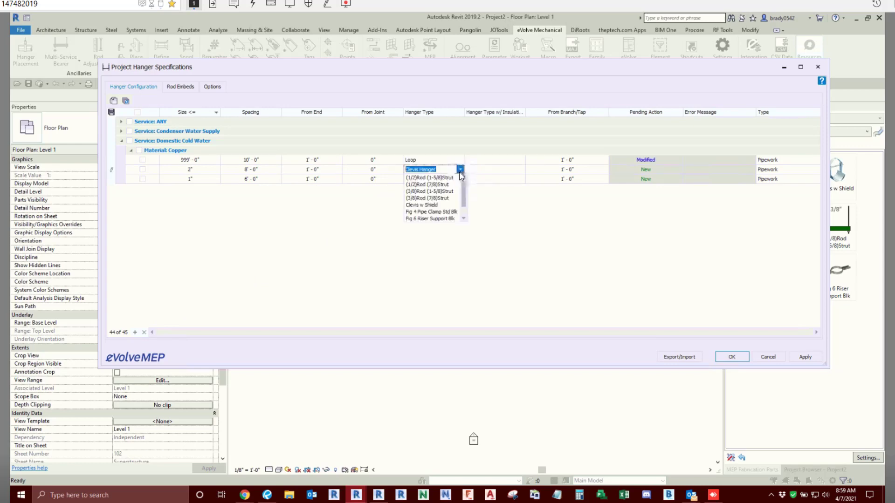
left_click(421, 213)
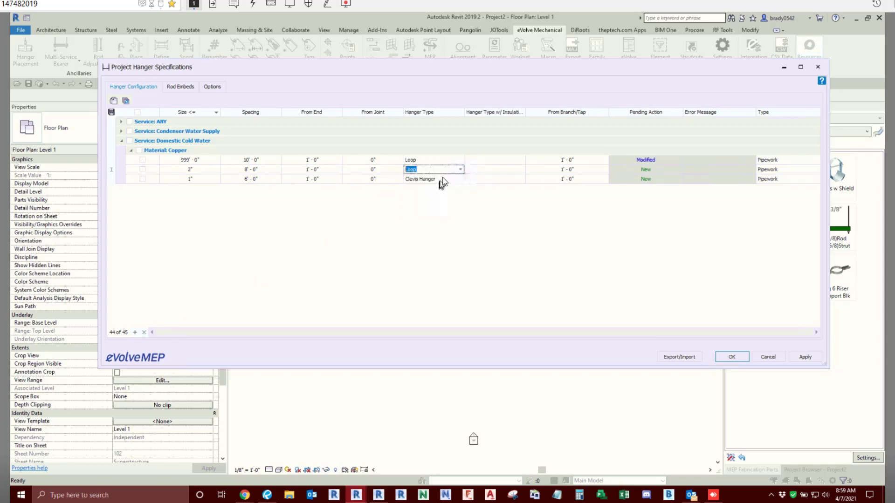
- Set the hanger type of the 1" Domestic Cold Water Copper entry to Loop
left_click(443, 179)
left_click(460, 179)
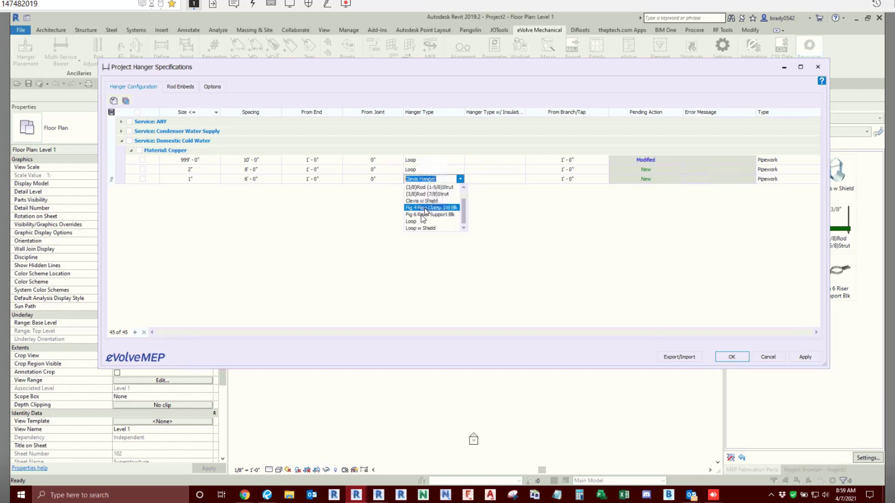
left_click(412, 221)
left_click(513, 160)
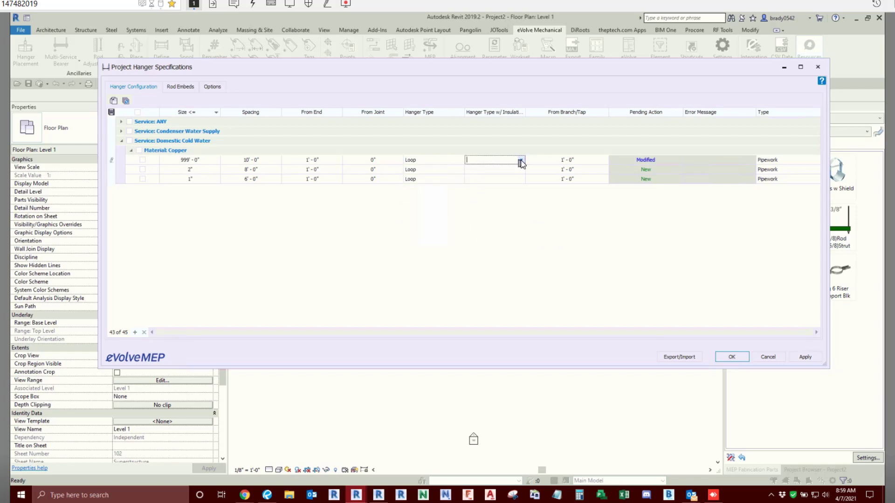
left_click(521, 161)
scroll(498, 201, "down", 1)
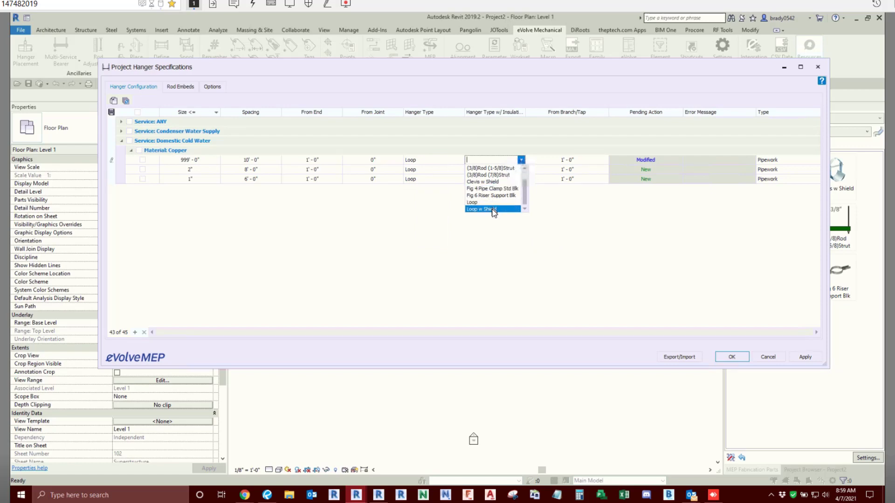
left_click(350, 231)
- Set the insulated-pipe hanger type to Loop w Shield for the 1" Copper entry and Clevis w Shield for the 2" entry
left_click(502, 180)
left_click(521, 179)
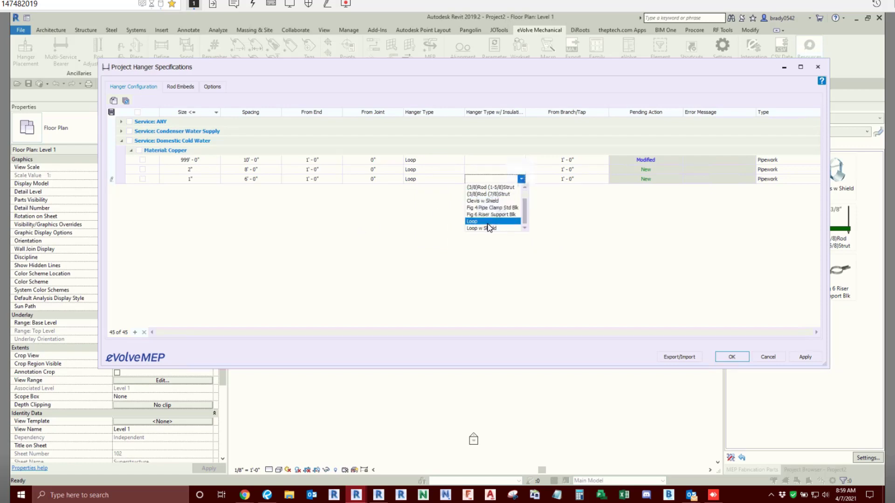
left_click(483, 228)
left_click(521, 170)
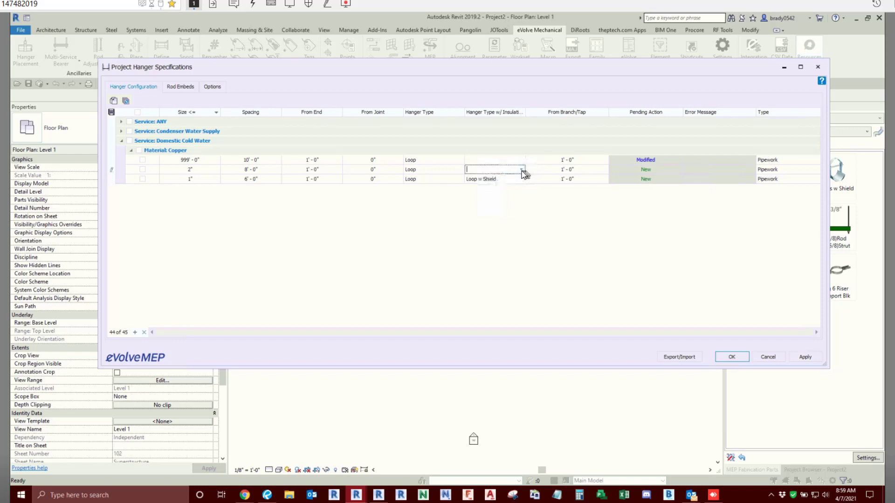
left_click(522, 170)
scroll(496, 212, "up", 1)
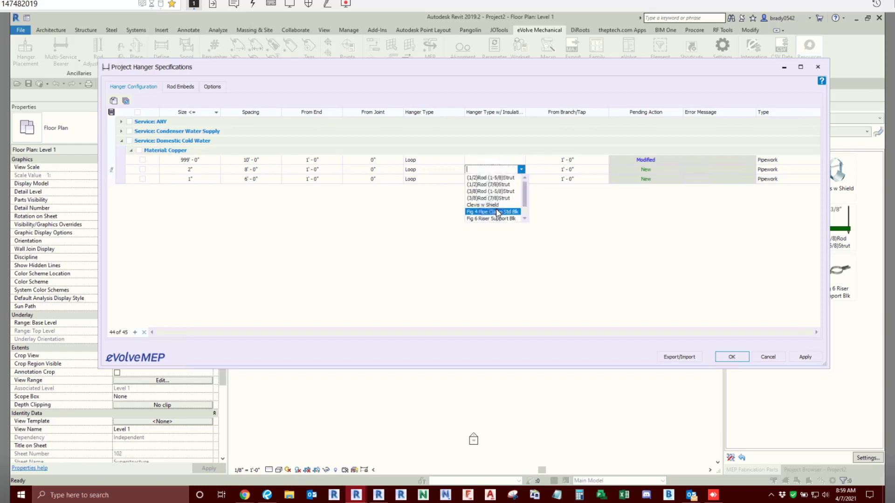
left_click(487, 192)
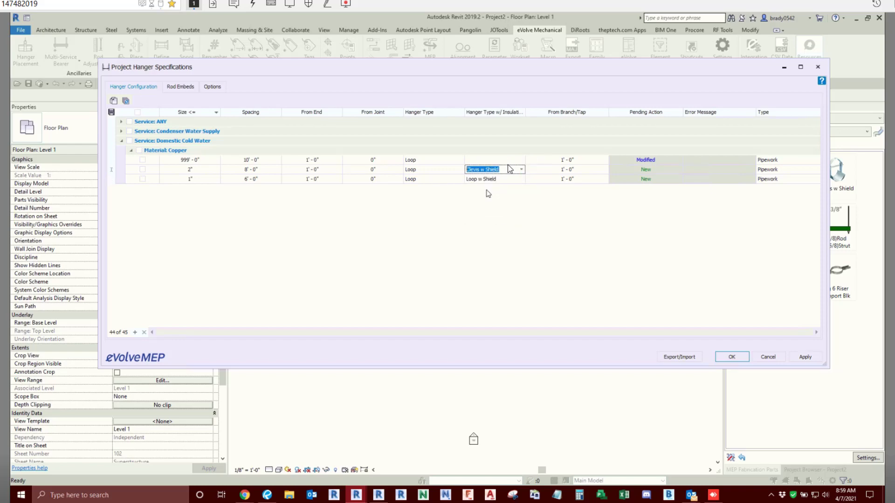
- Set the insulated-pipe hanger type of the 999' - 0" Domestic Cold Water Copper entry to Clevis w Shield
left_click(513, 162)
left_click(522, 161)
scroll(499, 210, "down", 1)
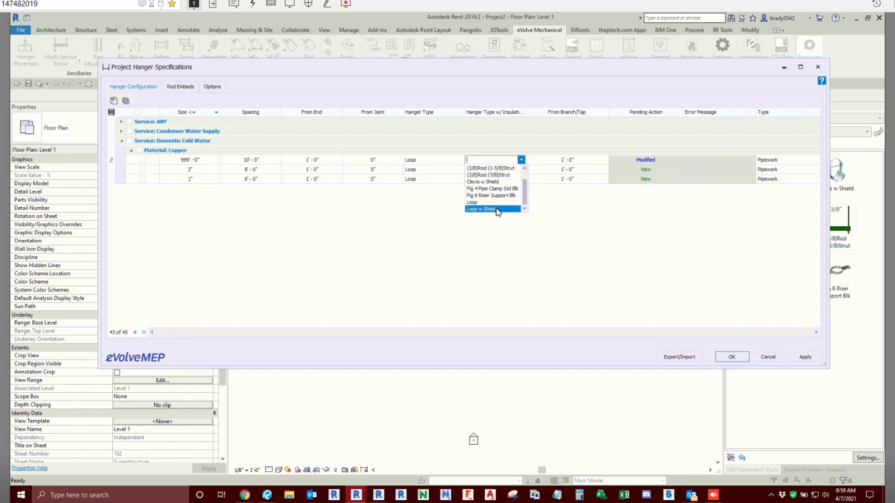
scroll(498, 212, "up", 1)
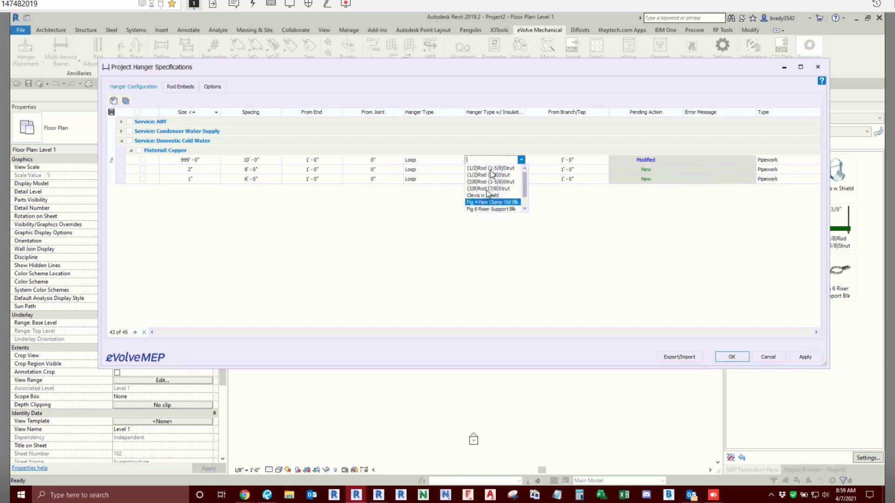
scroll(488, 210, "down", 1)
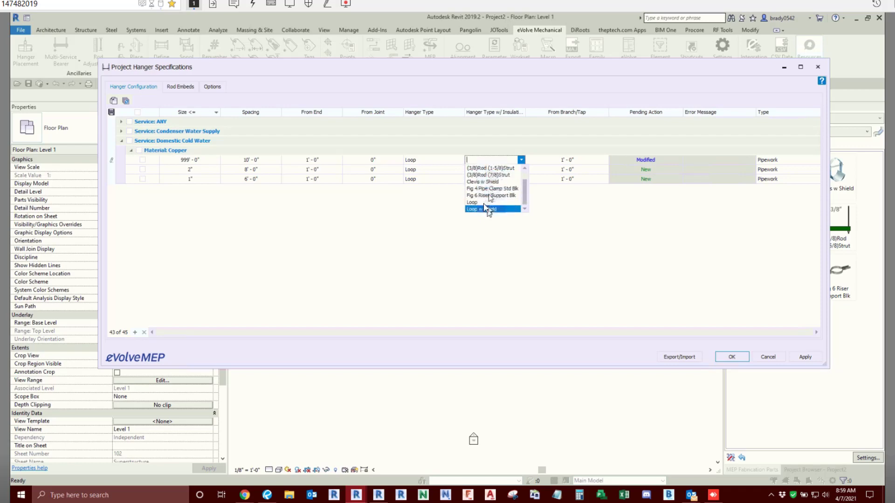
left_click(483, 181)
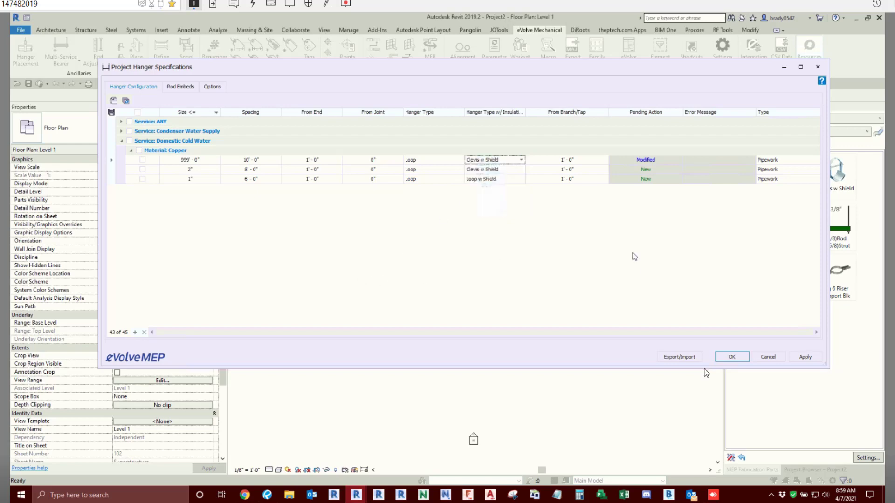
- Apply the hanger specification changes and close the Project Hanger Specifications dialog
left_click(805, 357)
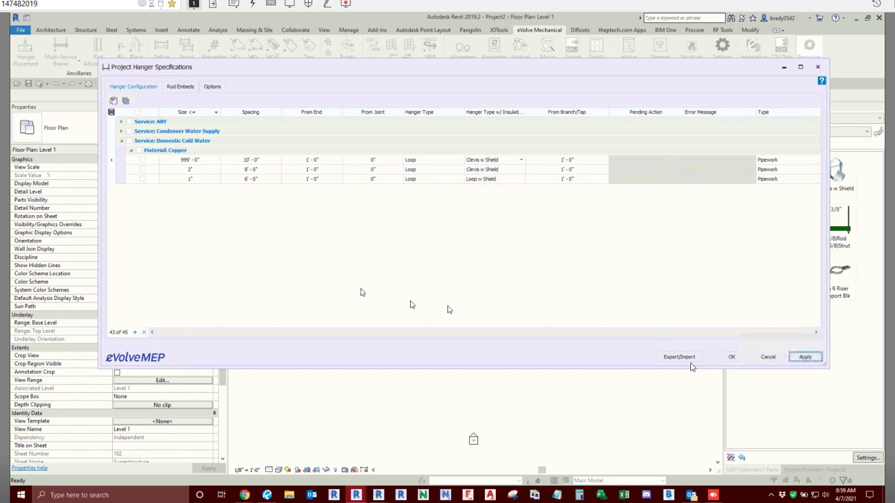
left_click(680, 357)
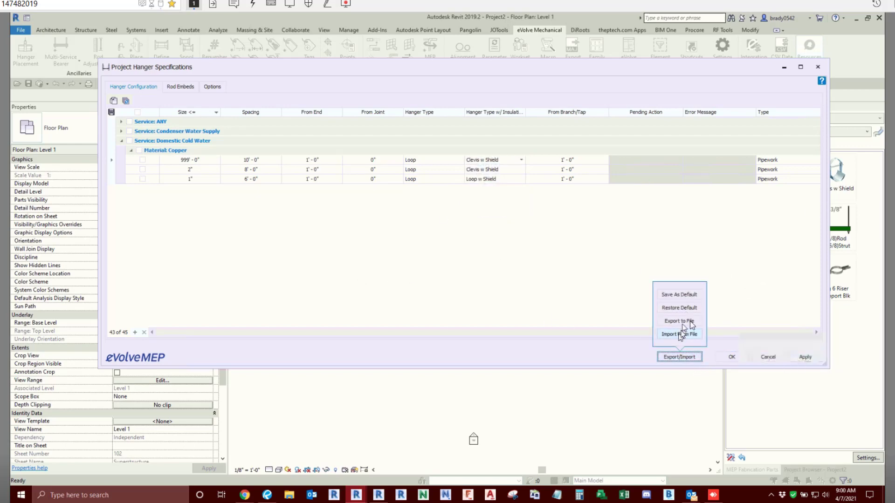
left_click(753, 319)
left_click(806, 359)
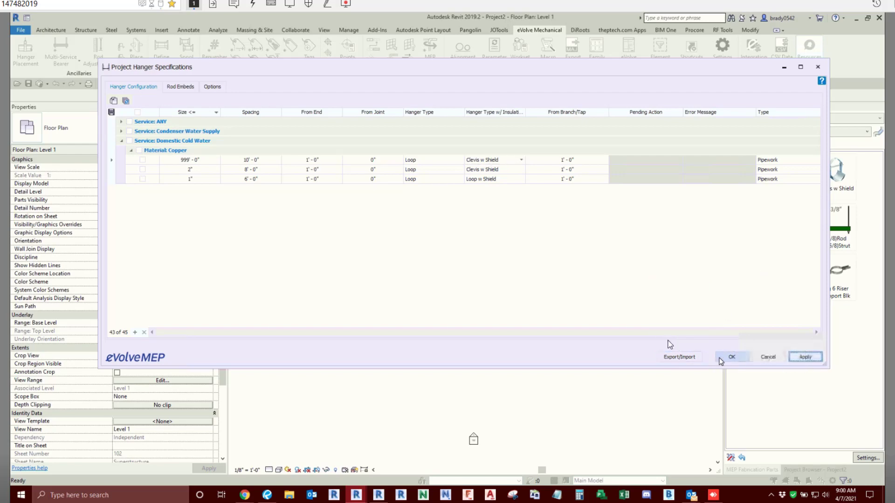
left_click(721, 359)
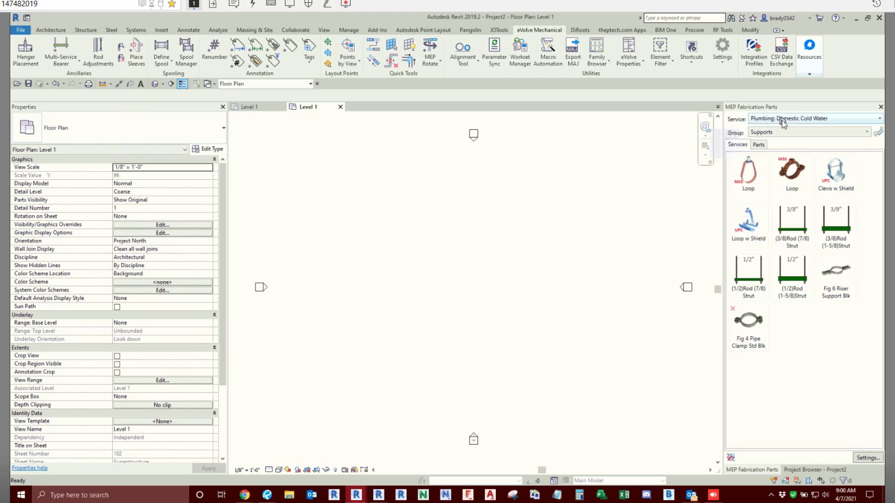
- Route a six-segment 4" Copper Pressed Domestic Cold Water run: right, down, right, diagonally up to the right, about 6' right, then down
left_click(783, 133)
left_click(778, 148)
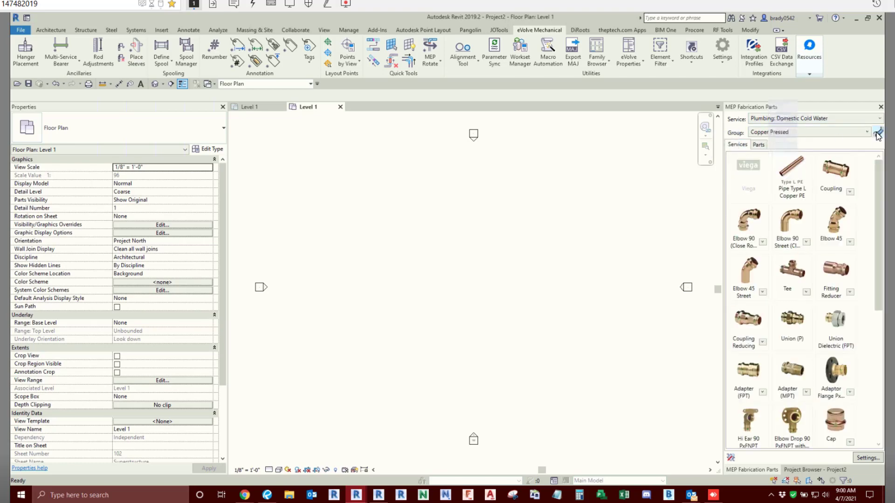
left_click(879, 133)
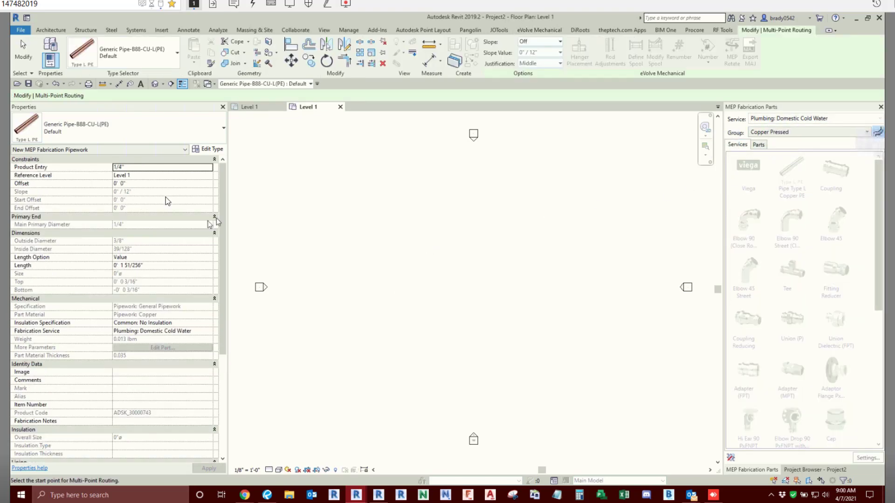
left_click(189, 168)
type("4")
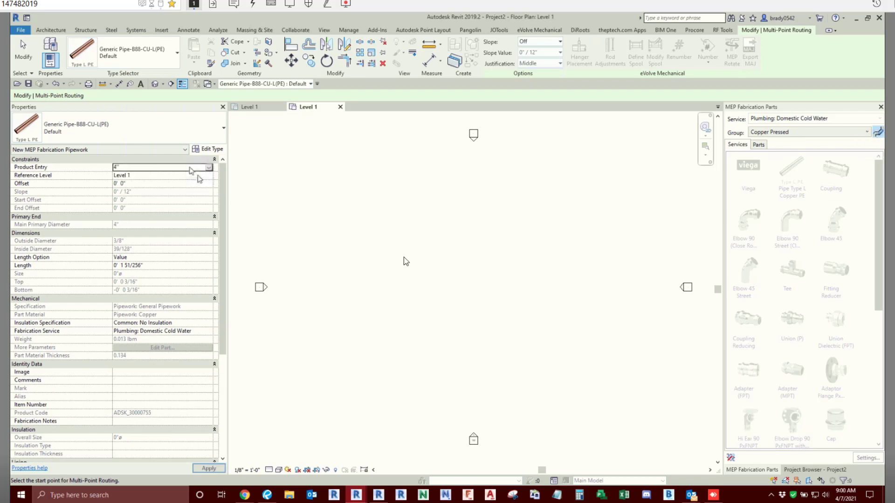
left_click(361, 231)
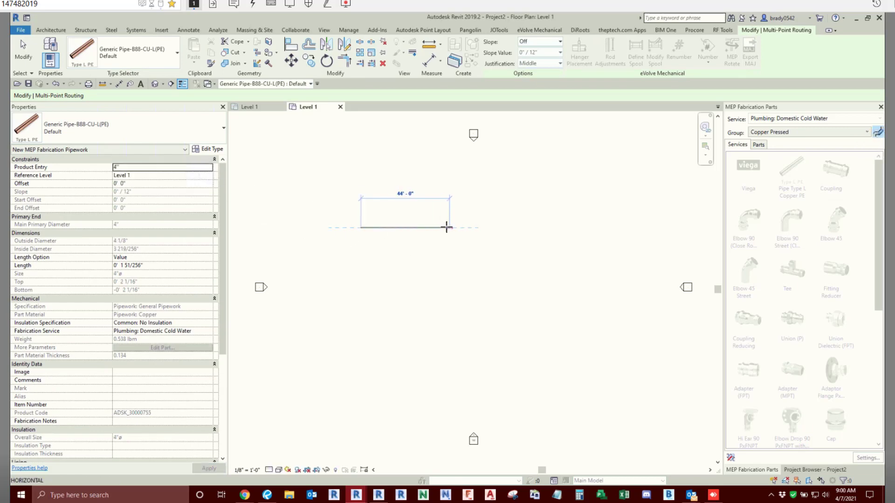
scroll(433, 225, "up", 3)
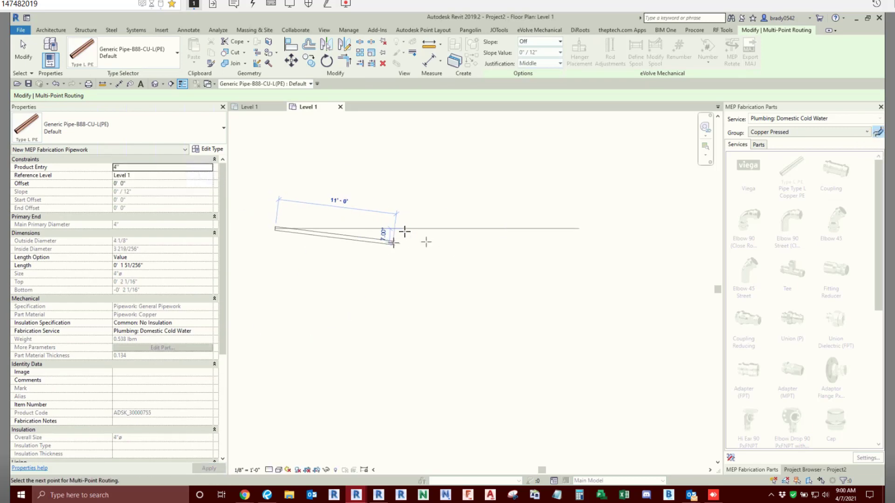
left_click(403, 229)
left_click(404, 309)
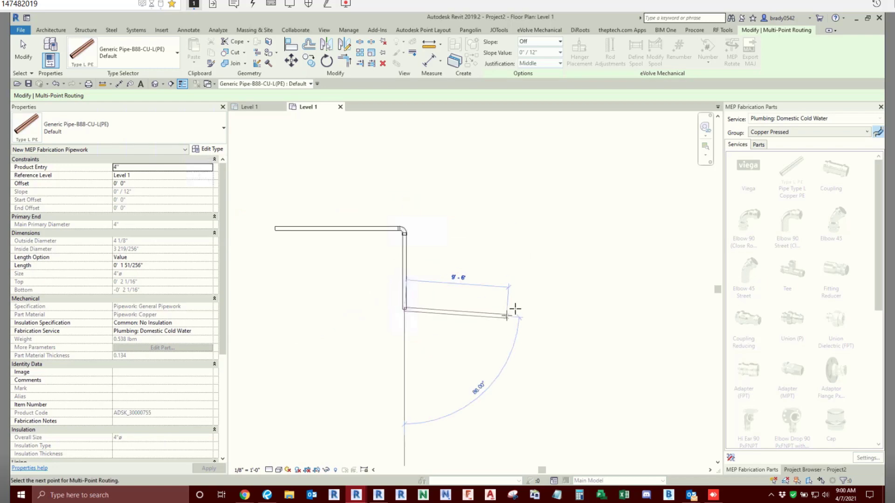
left_click(518, 309)
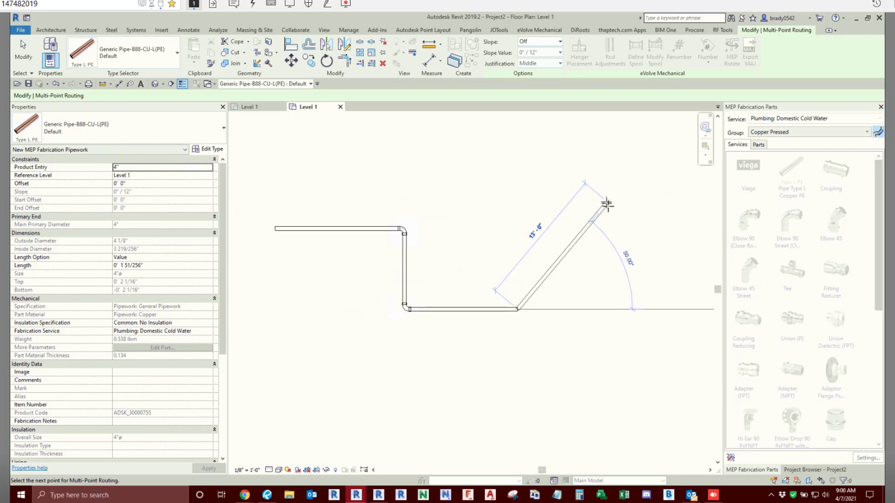
left_click(679, 209)
left_click(678, 214)
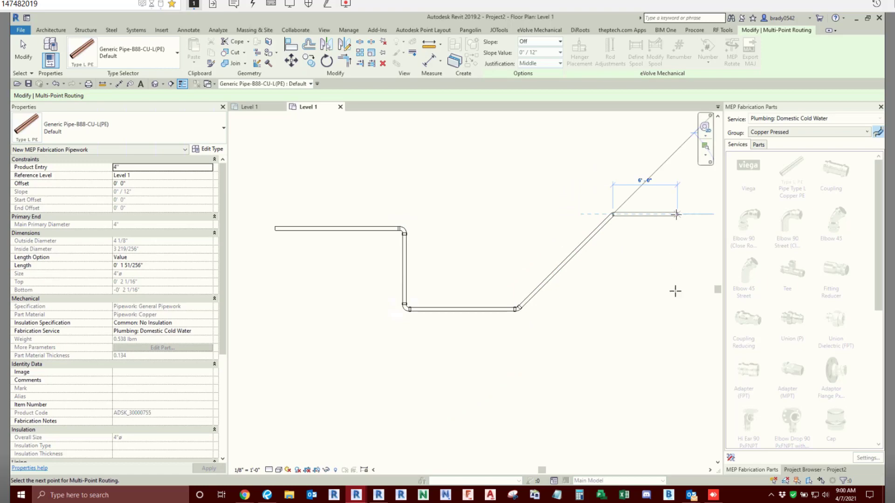
left_click(678, 301)
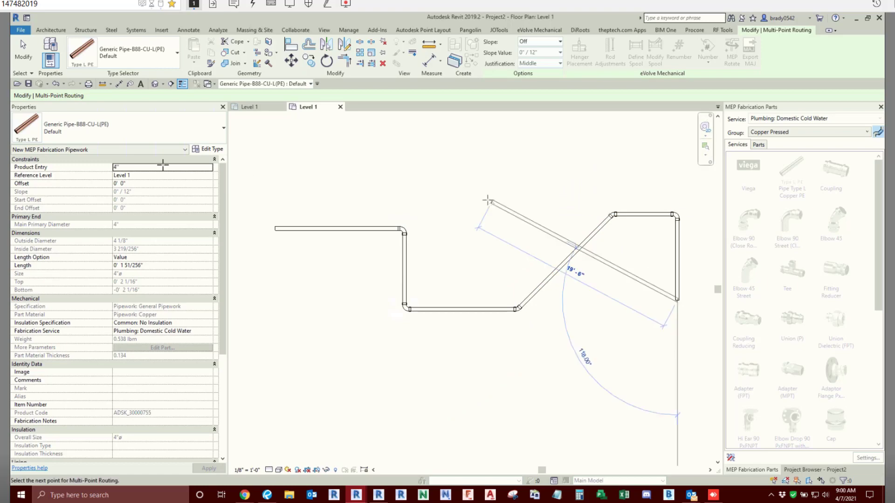
- Continue the copper run in 2" pipe: straight down, about 13' right, about 14' up, then a short segment right
left_click(209, 167)
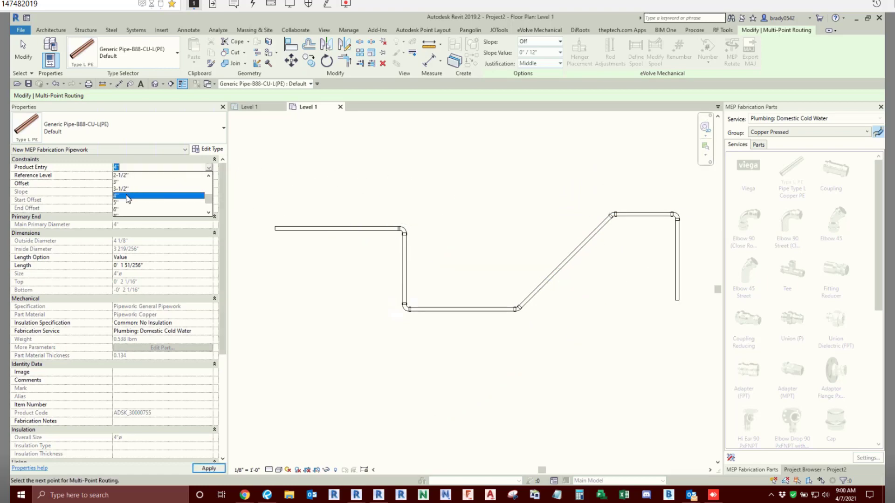
left_click(120, 176)
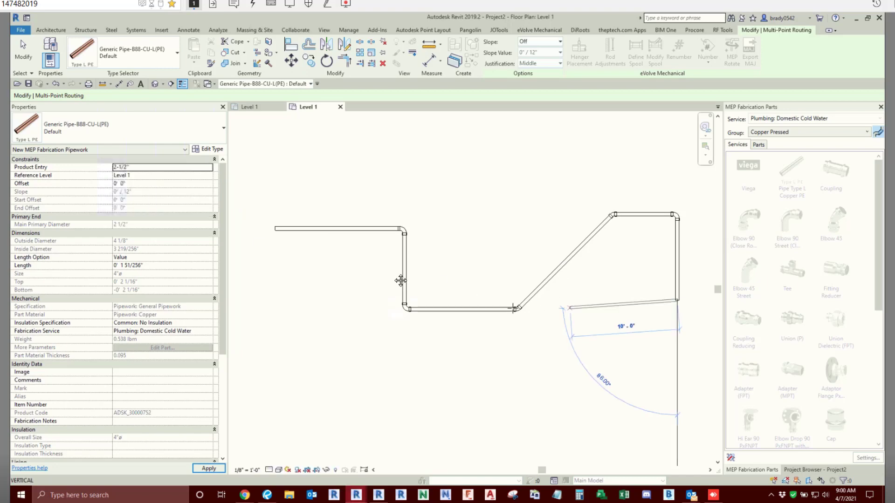
middle_click_drag(400, 281, 229, 253)
left_click(209, 168)
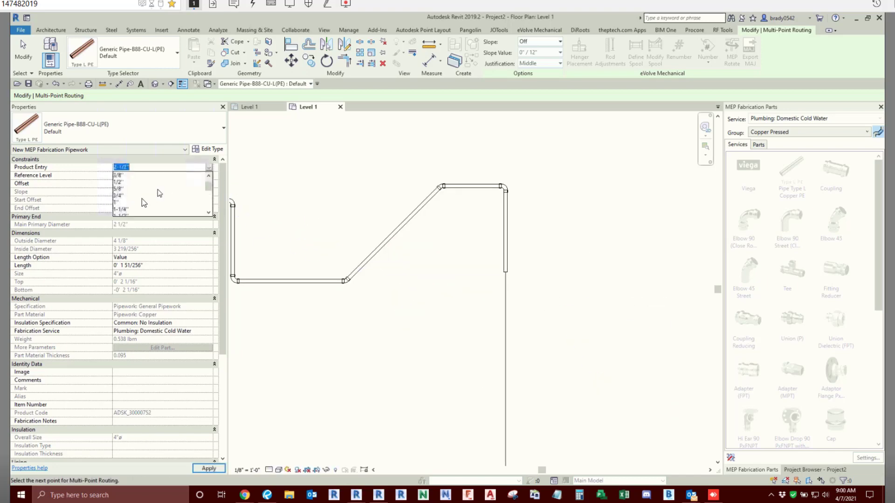
scroll(126, 205, "down", 2)
left_click(121, 182)
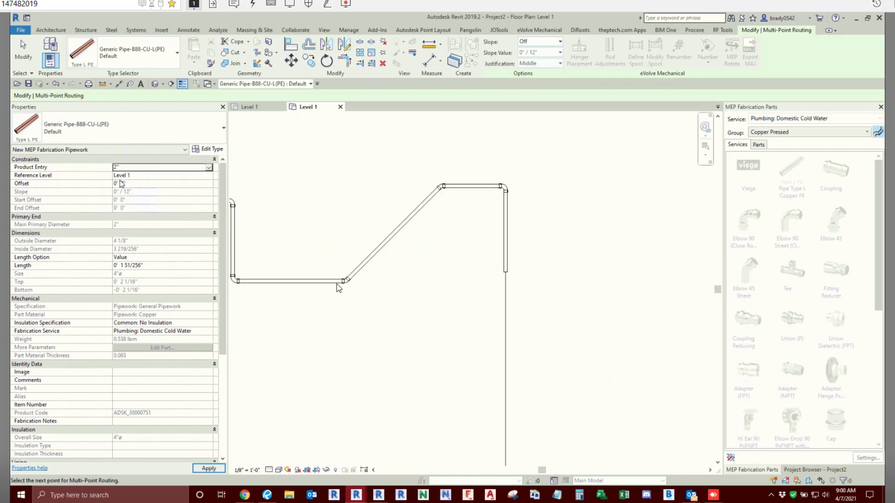
left_click(644, 369)
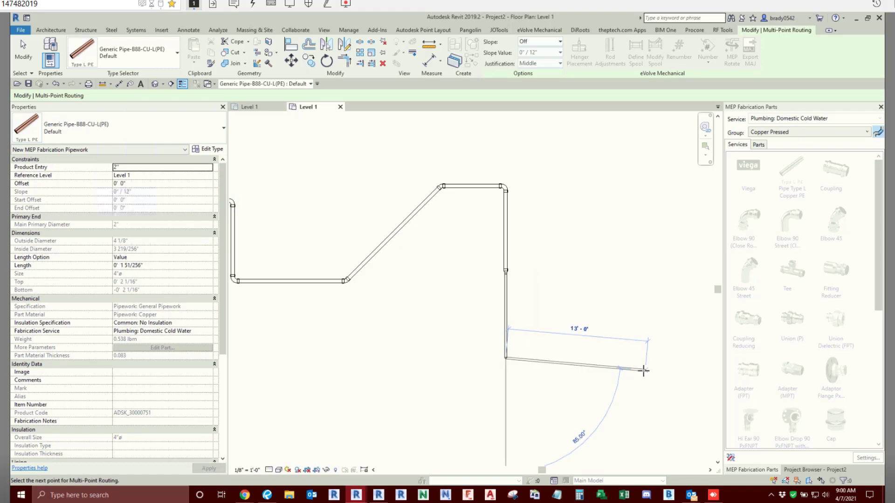
left_click(639, 340)
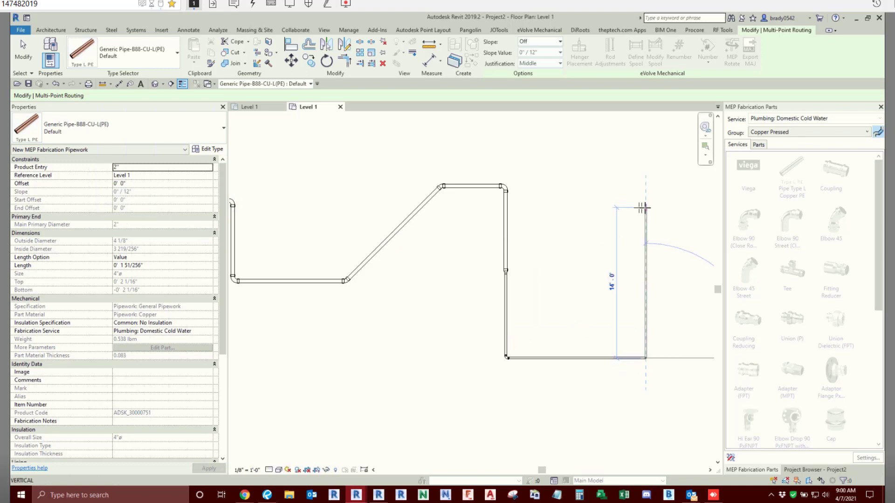
left_click(693, 208)
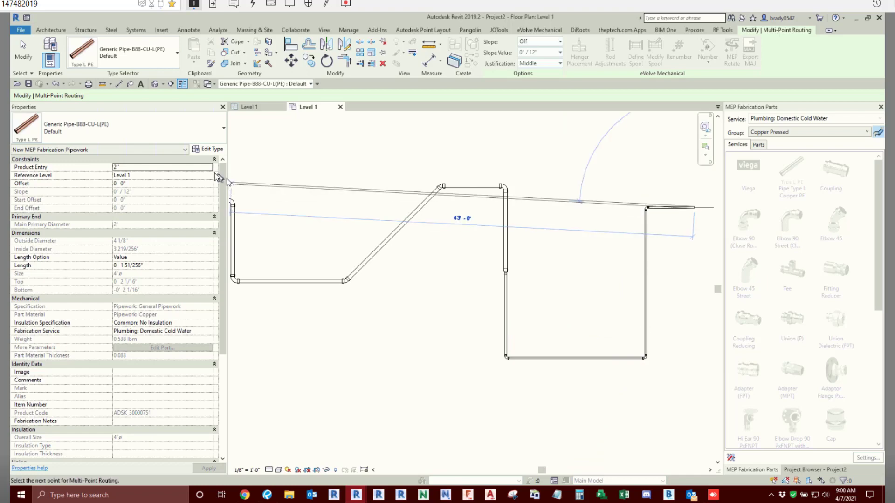
- Extend the run about 11' to the right in 3/4" pipe and finish the multi-point routing
left_click(161, 167)
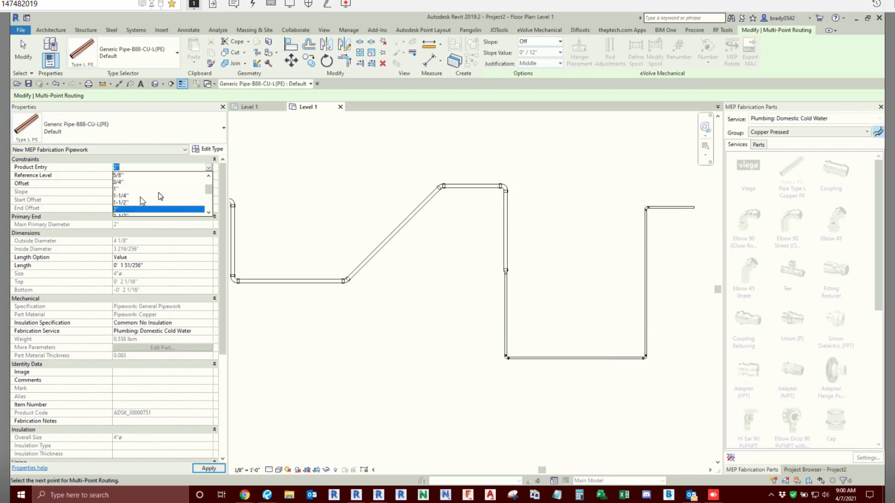
left_click(119, 183)
scroll(407, 238, "down", 1)
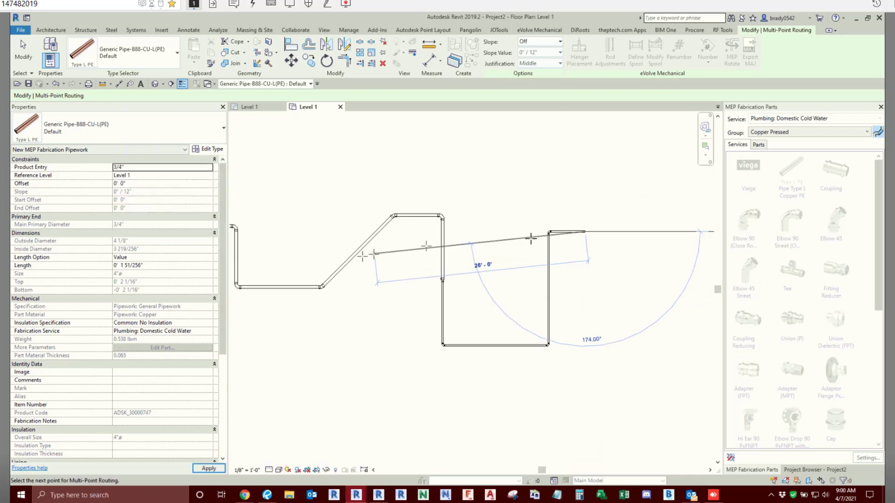
left_click(670, 227)
right_click(548, 177)
left_click(554, 183)
right_click(552, 181)
left_click(566, 187)
scroll(563, 193, "down", 2)
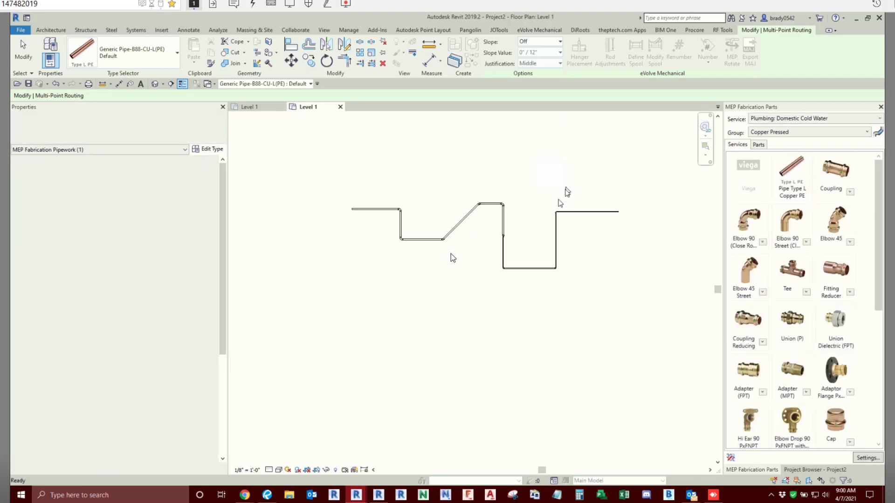
scroll(451, 256, "up", 3)
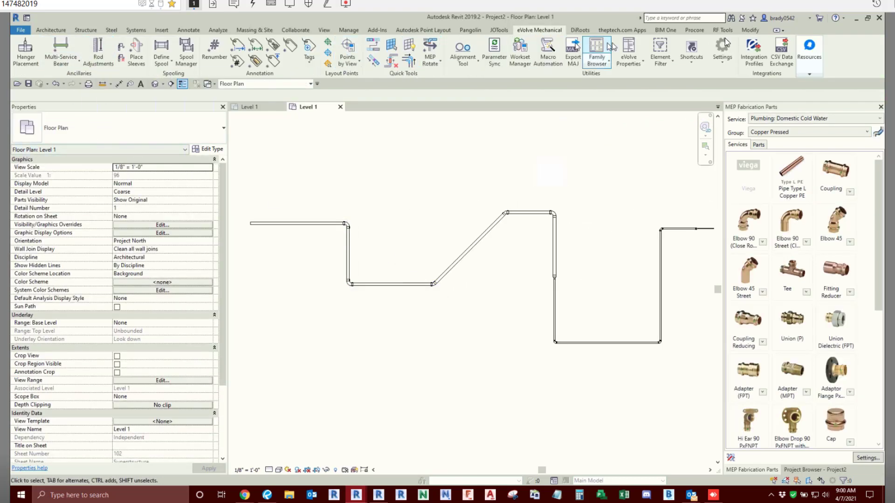
- Offset a copy of the entire connected copper run 1'-0" above the original
left_click(751, 30)
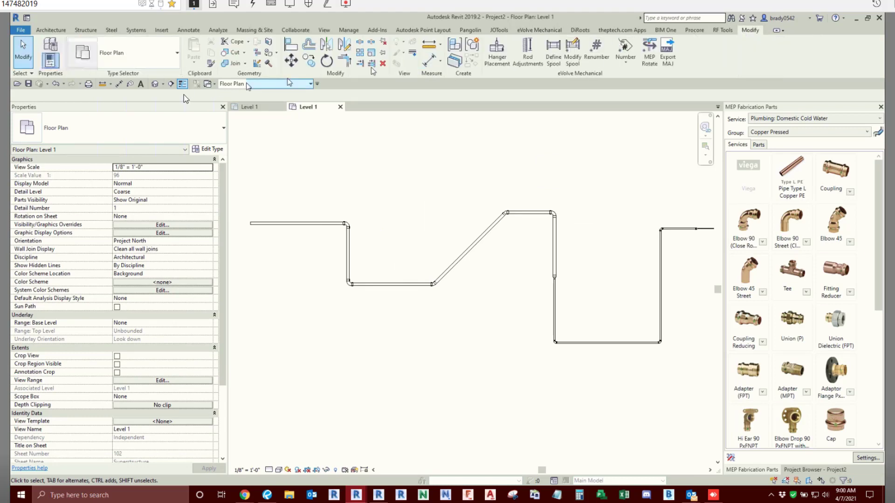
left_click(311, 45)
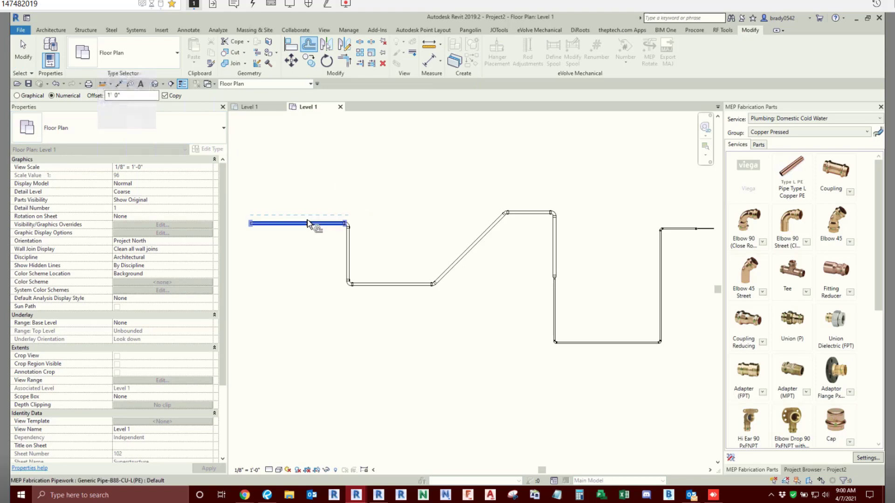
key("Tab")
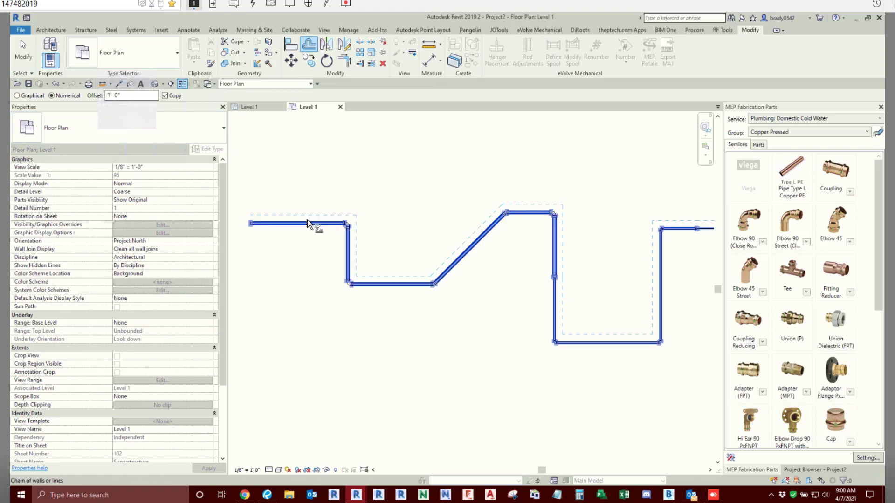
left_click(476, 338)
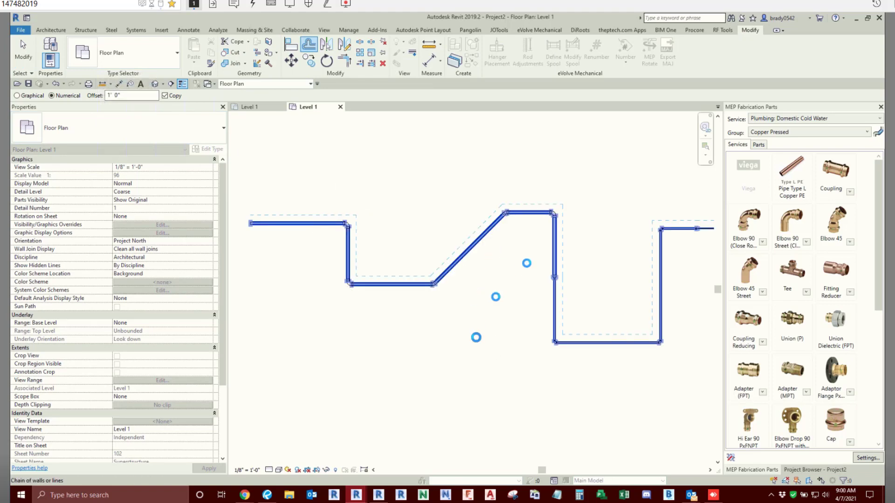
key("Escape")
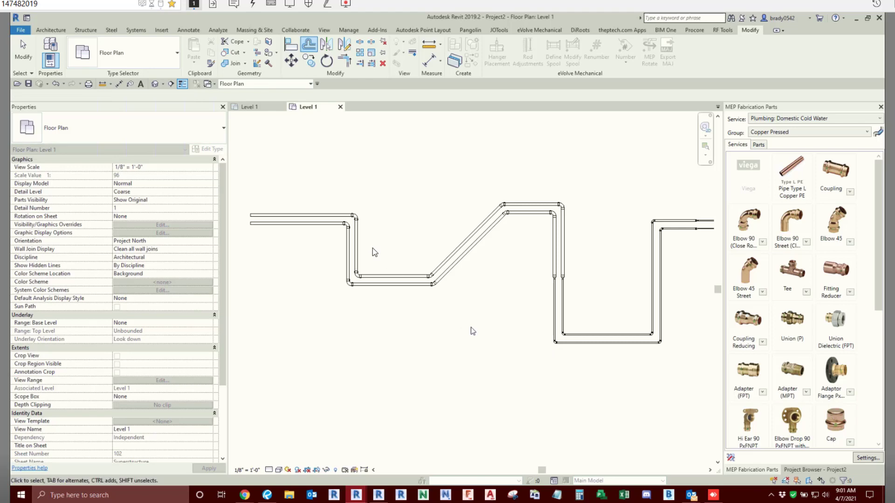
- Select the whole offset copper run and set its fabrication service to Plumbing: Domestic Hot Water
key("Tab")
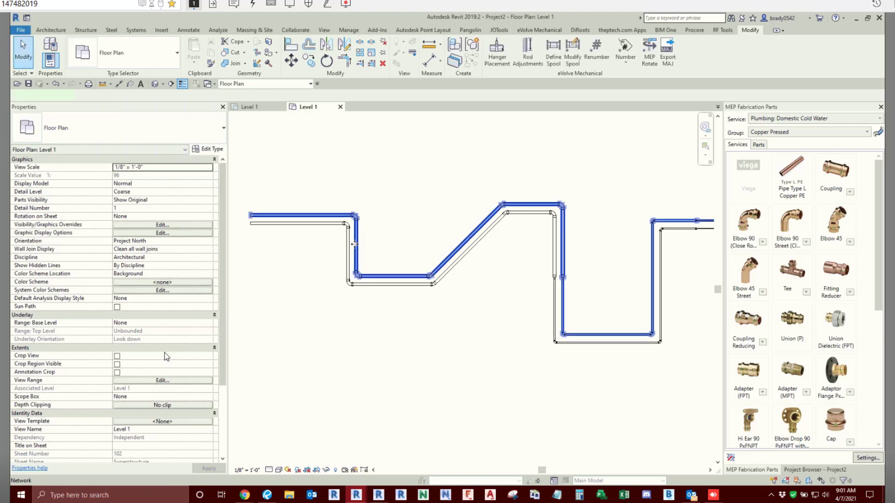
left_click(355, 244)
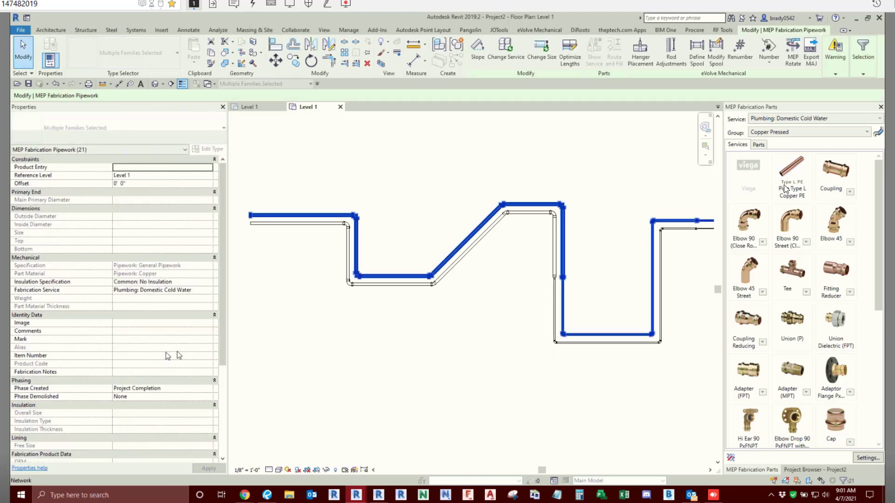
left_click(209, 290)
left_click(179, 306)
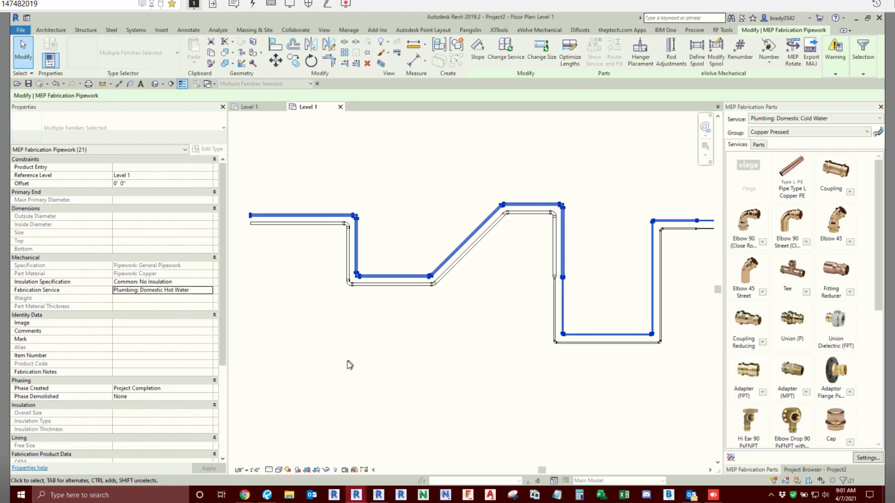
- Set the insulation specification of the offset run to Pipework: Domestic Tempered Water and deselect it
left_click(208, 283)
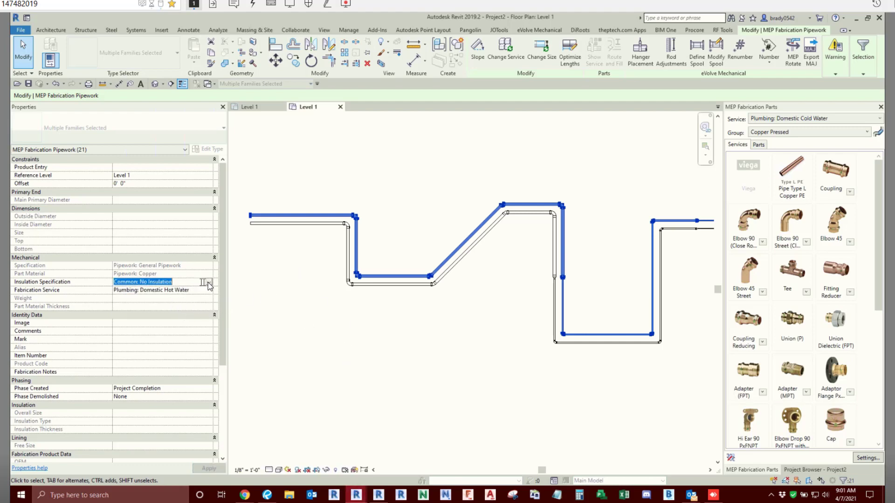
left_click(207, 282)
scroll(170, 318, "down", 4)
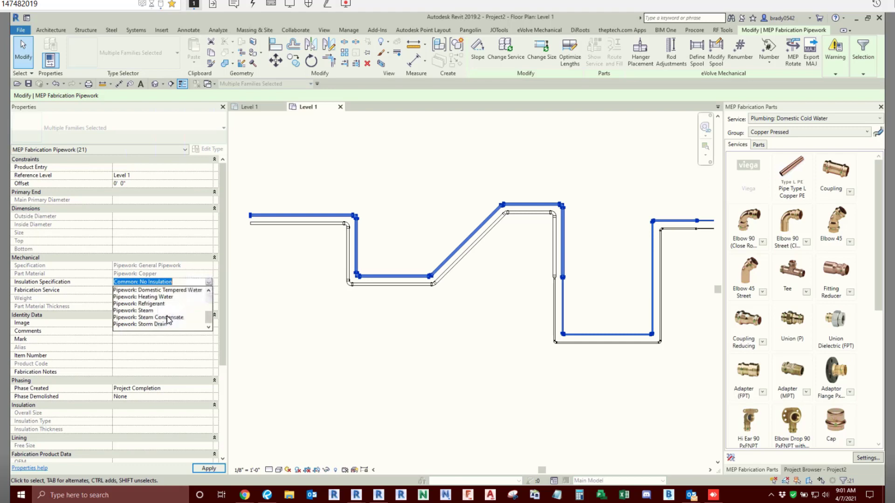
scroll(169, 319, "up", 1)
scroll(168, 319, "up", 1)
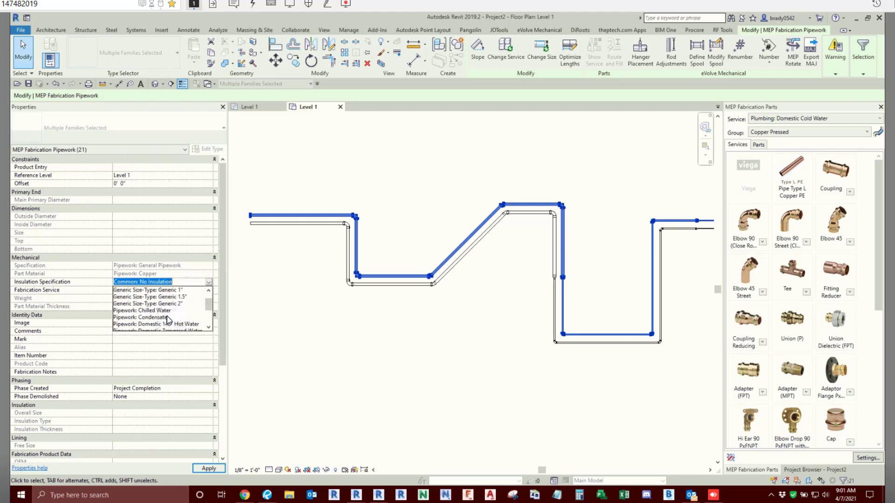
scroll(167, 317, "down", 1)
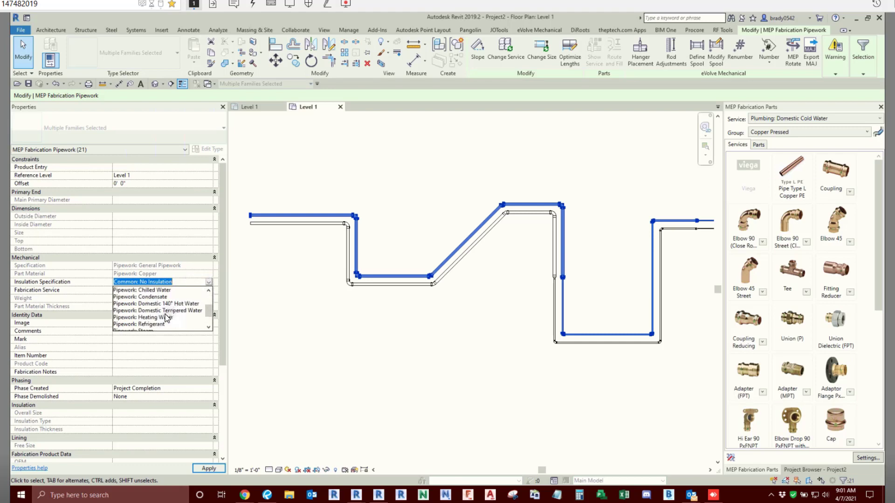
left_click(172, 309)
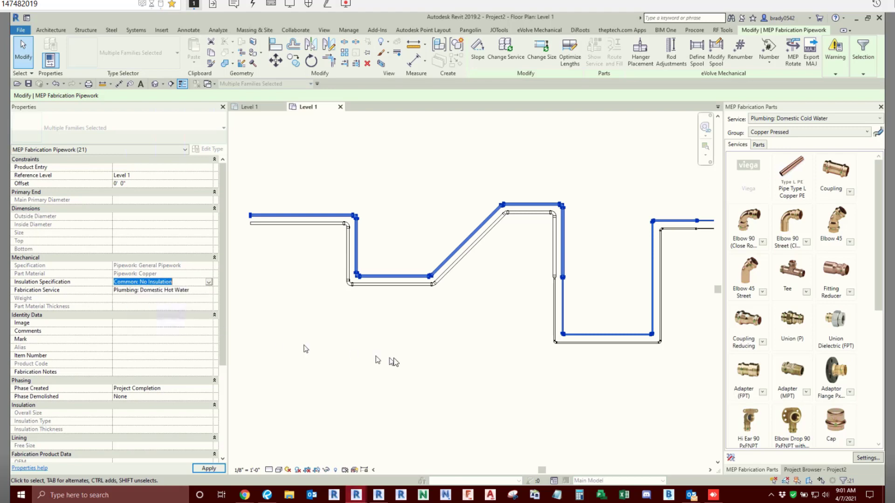
left_click(396, 352)
scroll(396, 349, "down", 1)
middle_click_drag(404, 347, 380, 344)
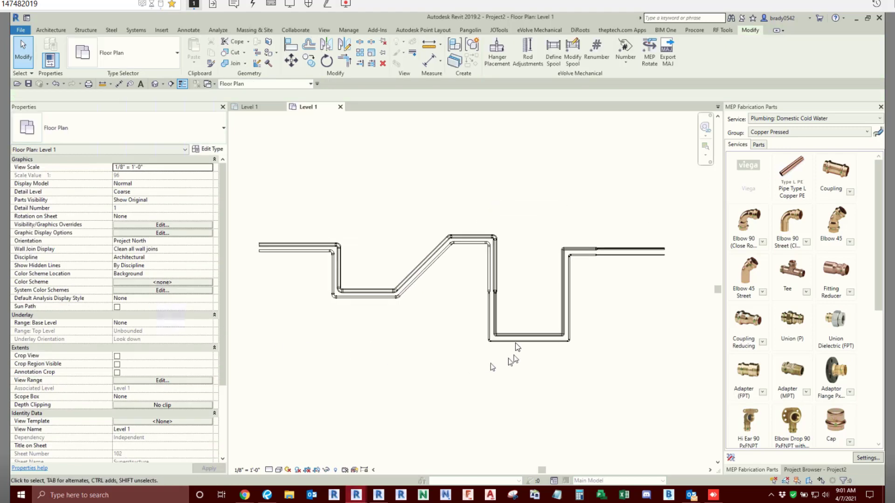
scroll(514, 346, "up", 1)
scroll(438, 372, "down", 1)
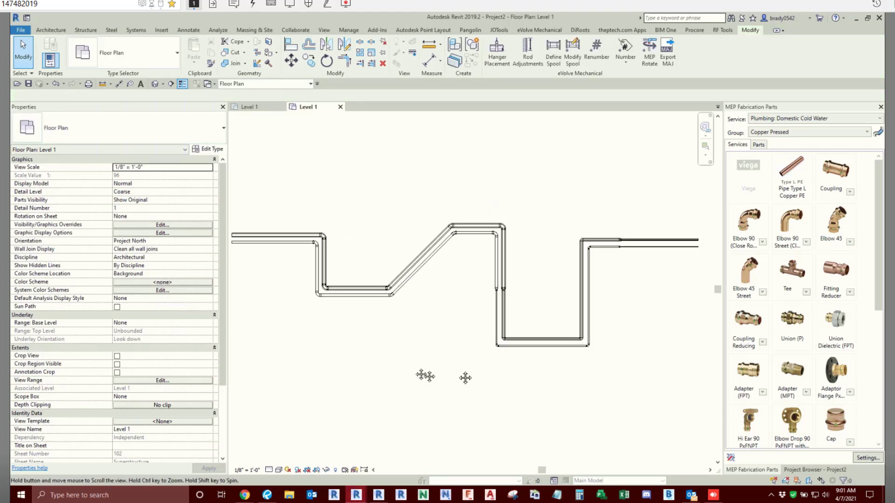
- Run hanger placement on both copper runs together, choosing to continue the placement operation, and clear the selection
scroll(457, 372, "down", 1)
left_click_drag(296, 237, 639, 385)
left_click(639, 52)
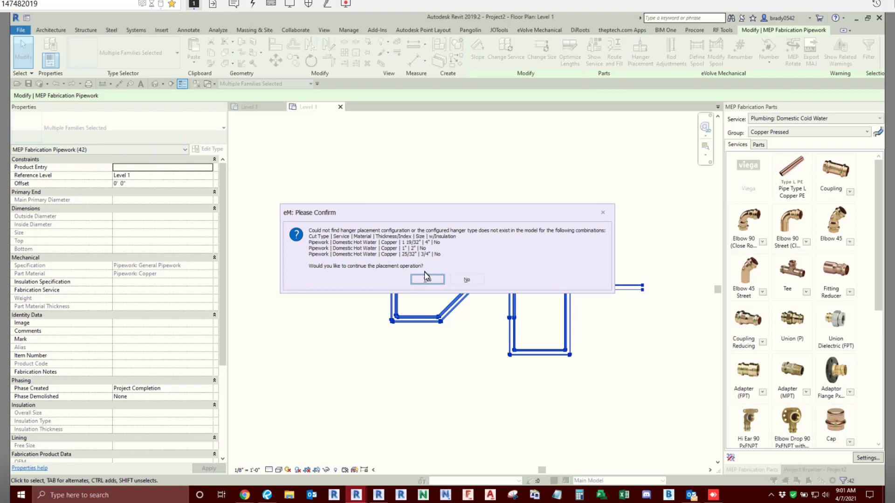
left_click(427, 280)
left_click(427, 281)
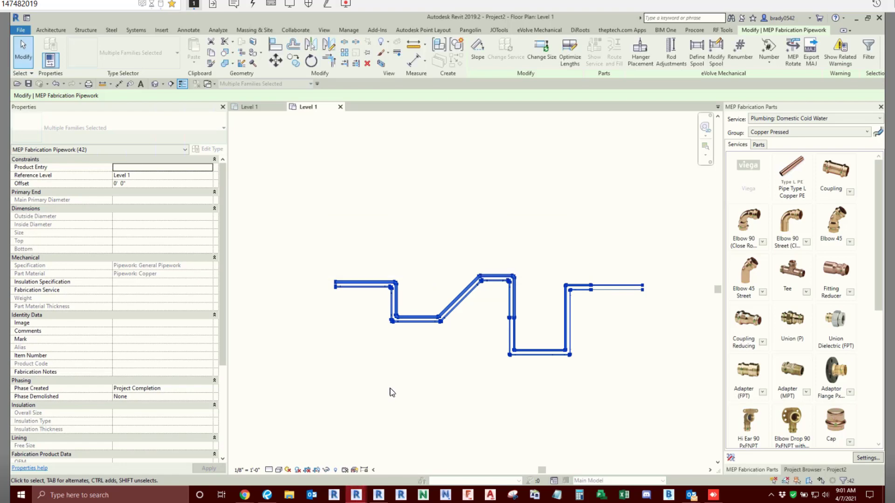
key("Escape")
scroll(476, 305, "up", 2)
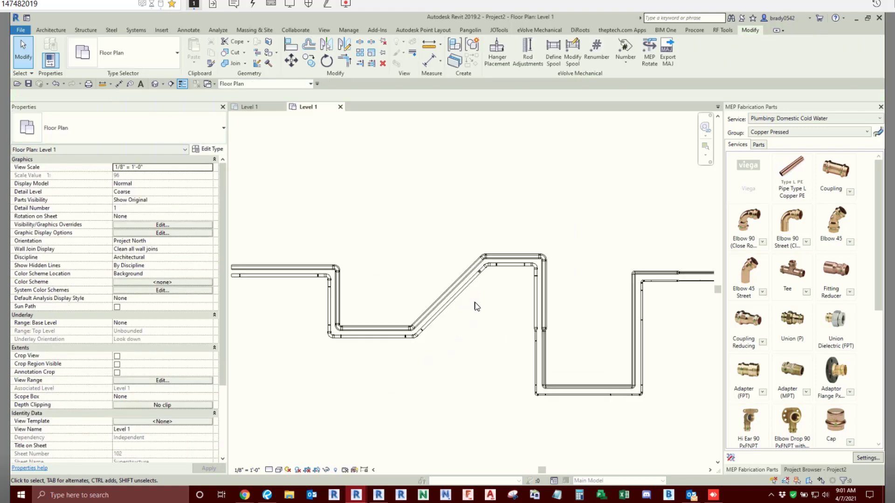
scroll(477, 306, "up", 1)
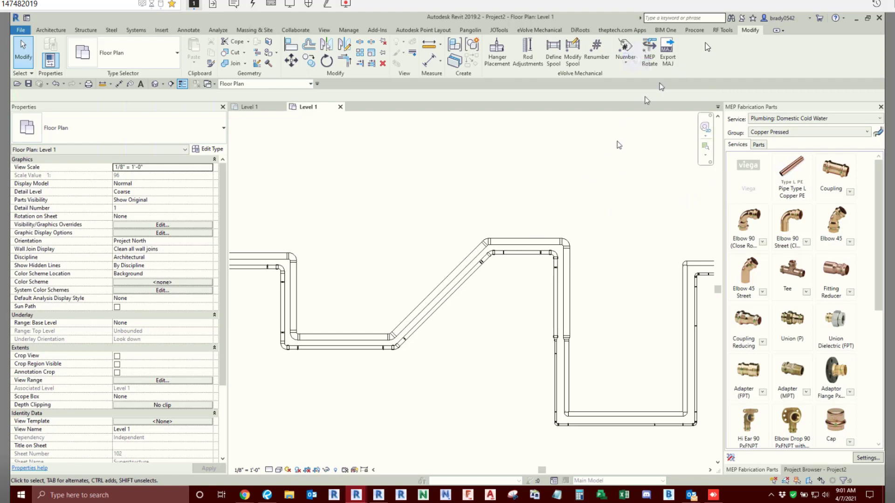
- Check the eVolve settings and the list of fabrication services available in MEP Fabrication Parts
left_click(540, 30)
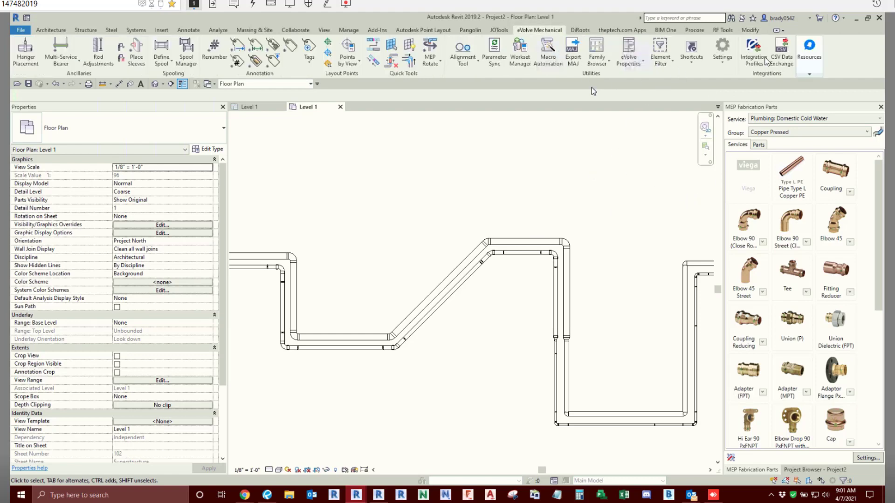
left_click(722, 60)
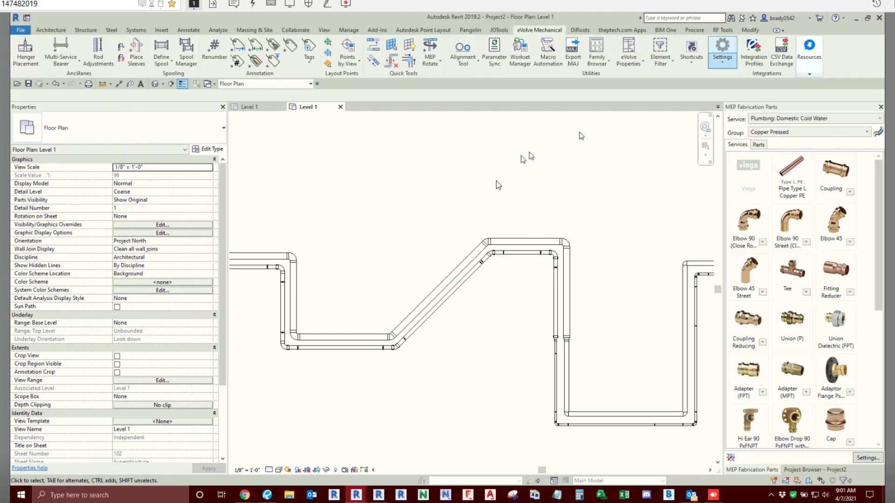
left_click(815, 66)
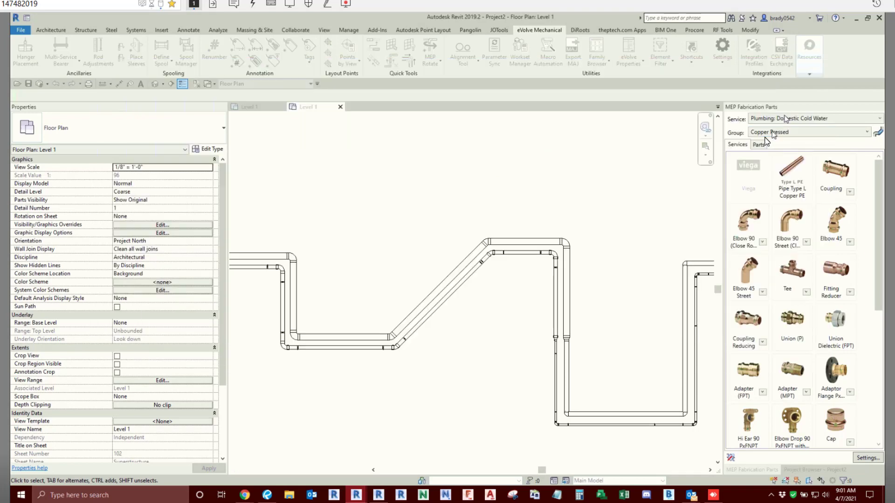
left_click(765, 135)
left_click(776, 117)
left_click(776, 117)
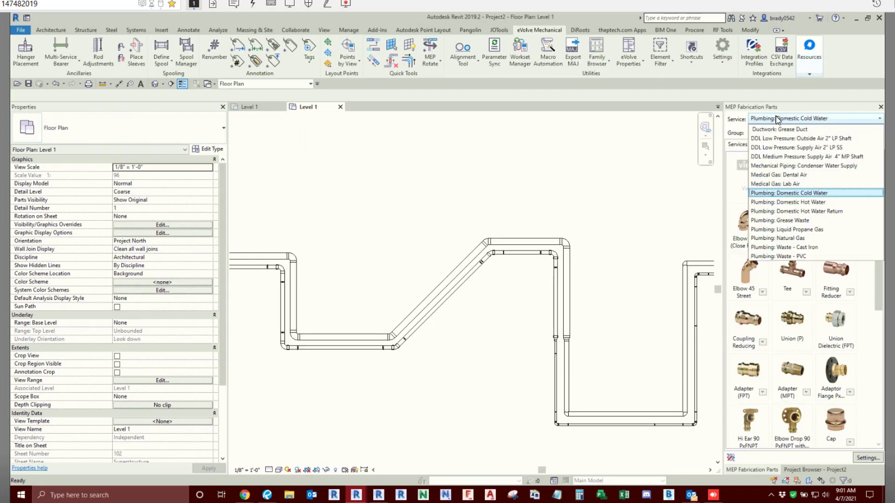
left_click(411, 193)
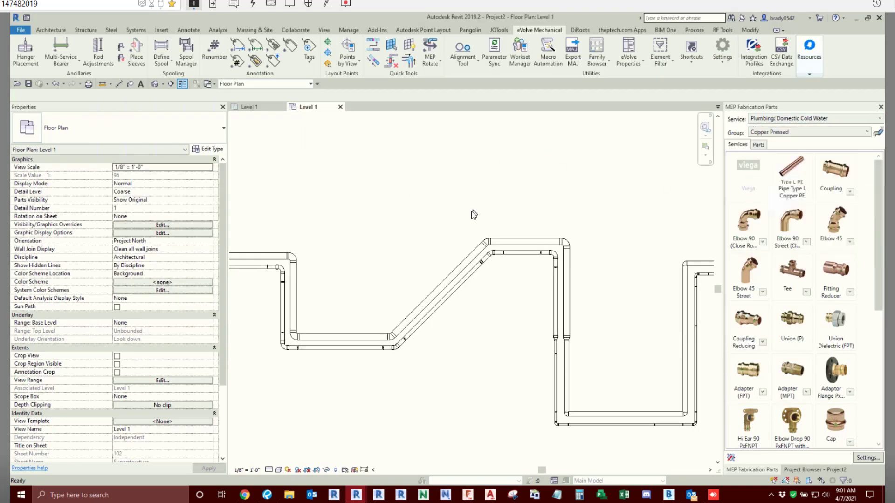
- Review the copper entries for the Domestic Cold Water service in the Project Hanger Specifications and close the dialog
scroll(474, 214, "down", 2)
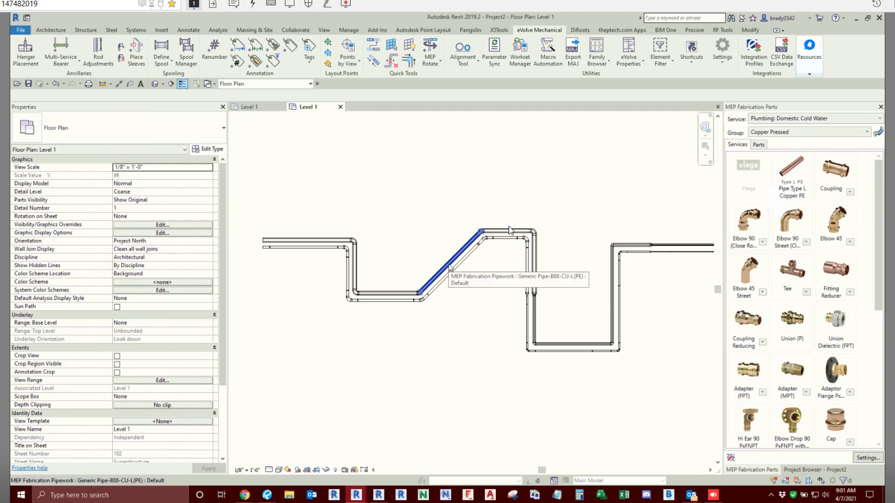
left_click(726, 66)
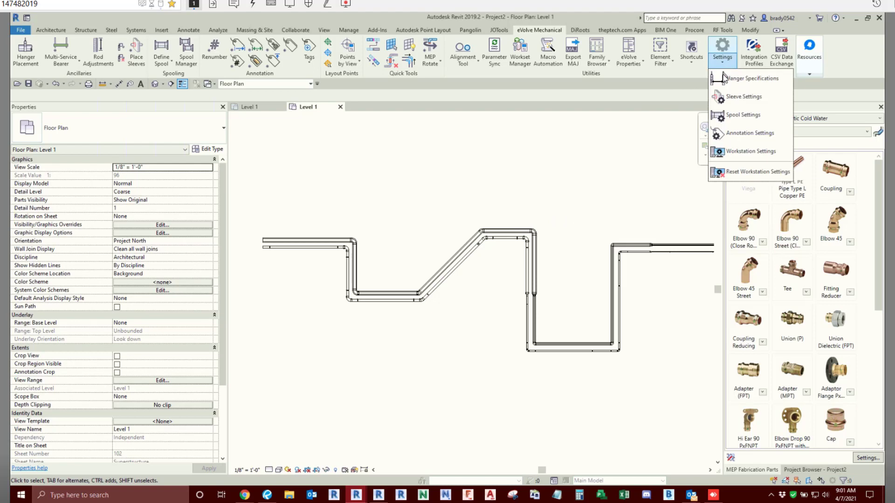
left_click(726, 78)
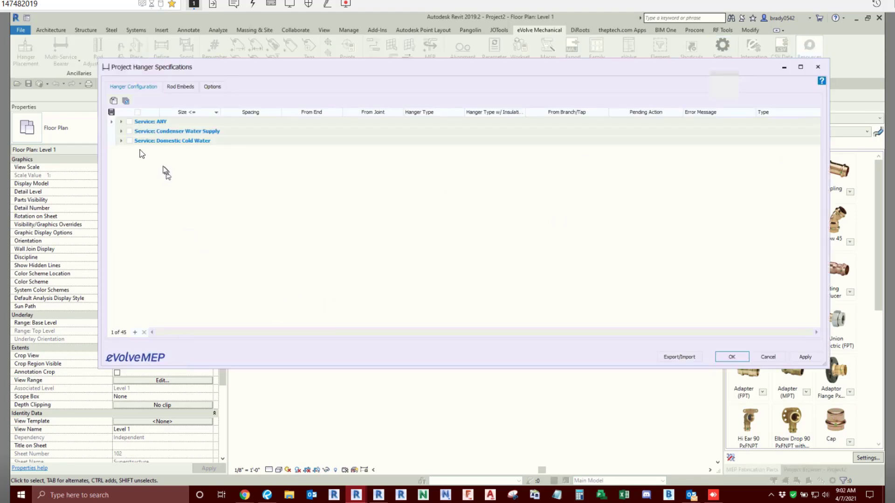
left_click(122, 142)
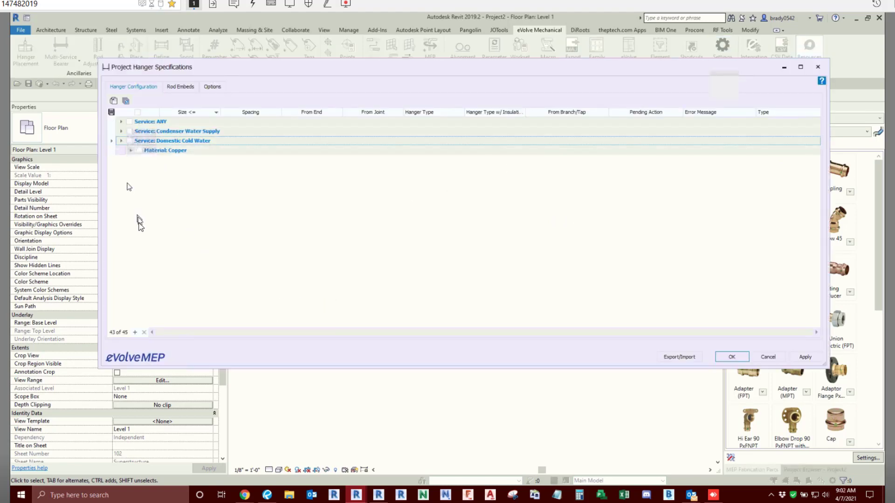
left_click(131, 151)
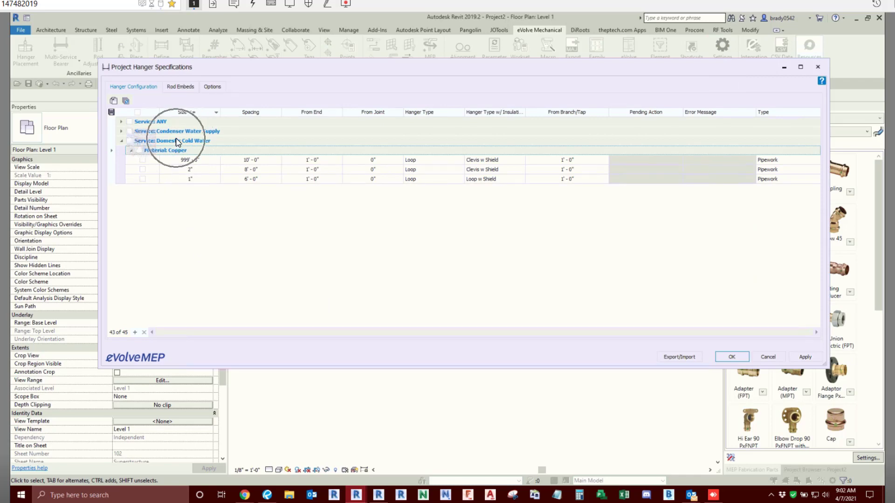
key("ctrl")
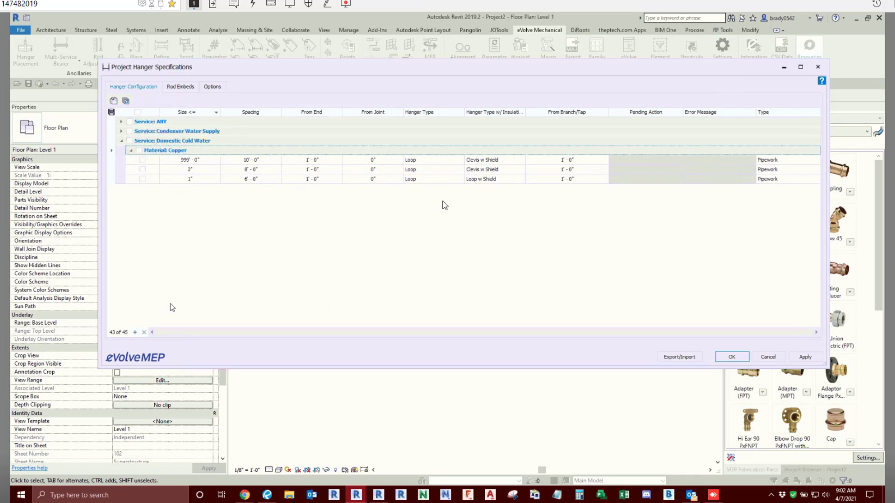
left_click(732, 357)
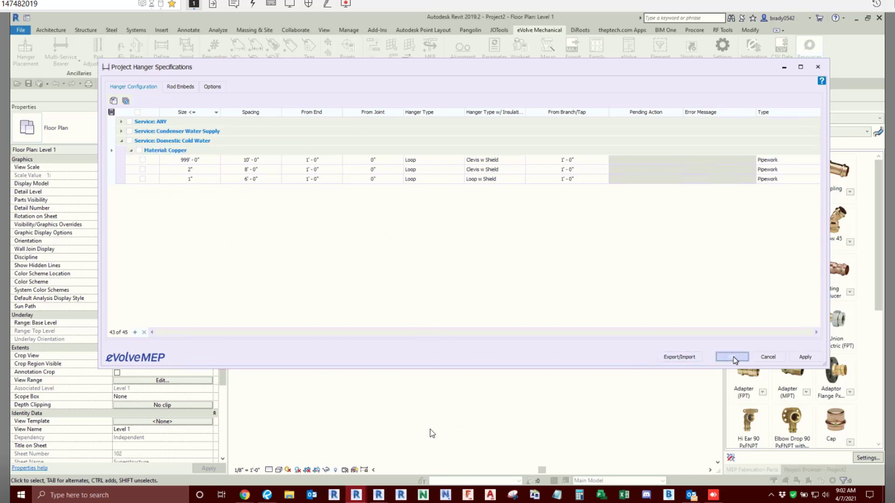
- Select the whole insulated copper run and set its fabrication service to Plumbing: Domestic Cold Water
scroll(496, 272, "up", 2)
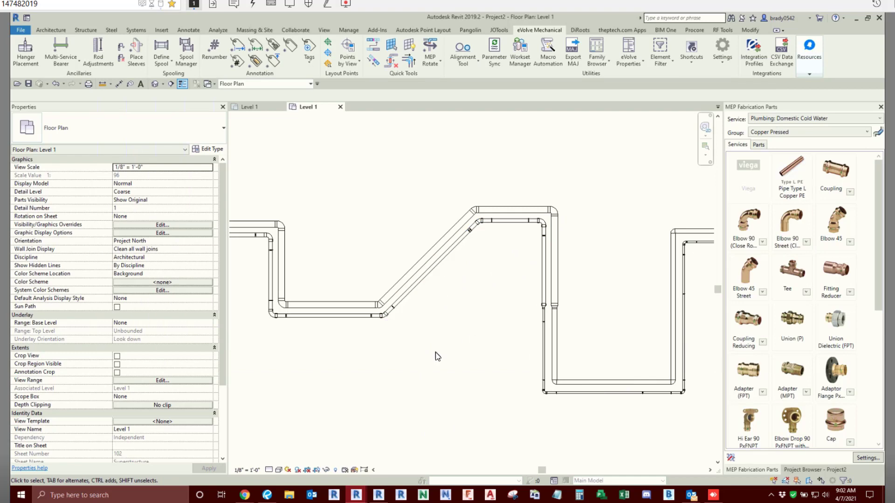
scroll(436, 353, "down", 3)
middle_click_drag(435, 352, 471, 332)
scroll(403, 302, "up", 3)
key("Tab")
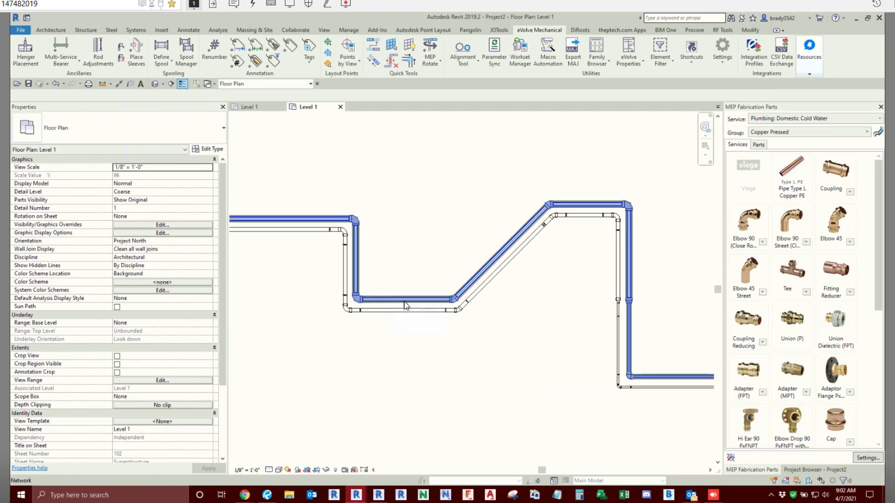
left_click(404, 305)
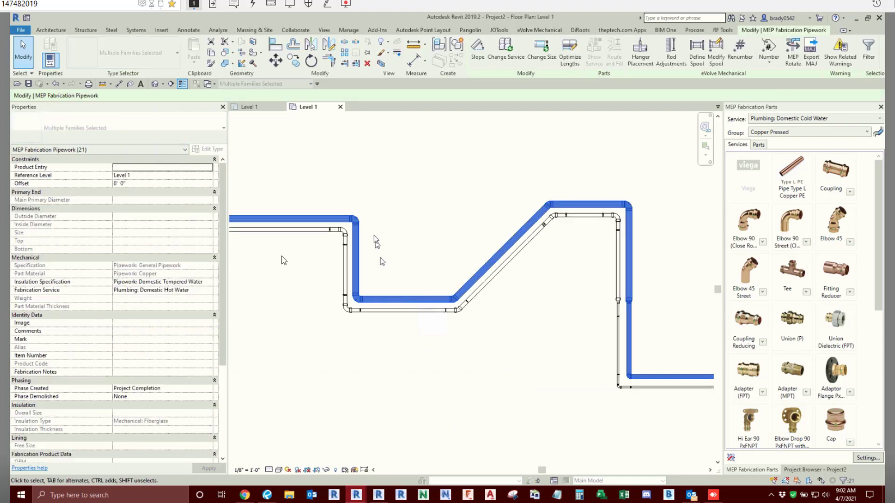
left_click(212, 290)
left_click(181, 308)
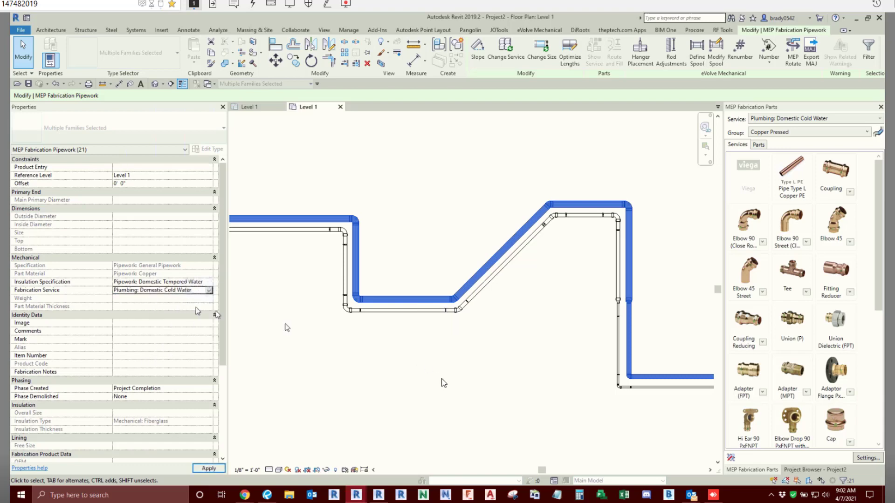
left_click(456, 392)
scroll(416, 314, "down", 2)
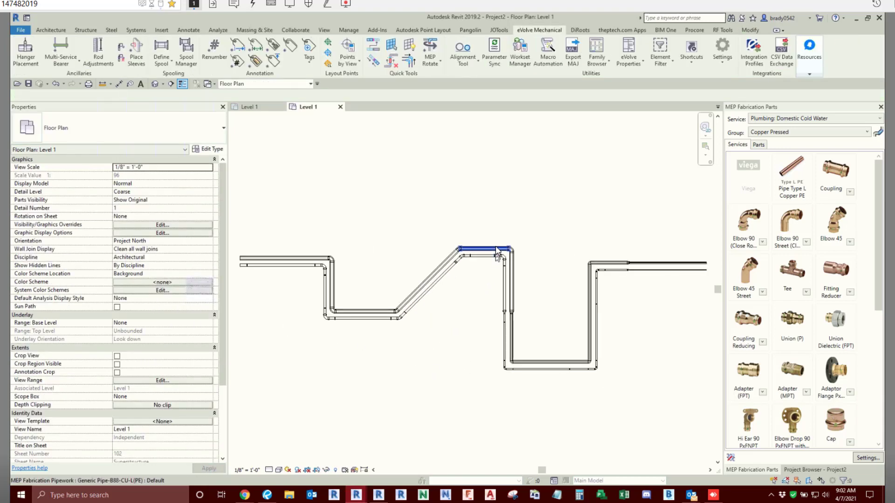
- Run hanger placement on the whole insulated copper run and check the placed hangers in the plan view
key("Tab")
left_click(495, 248)
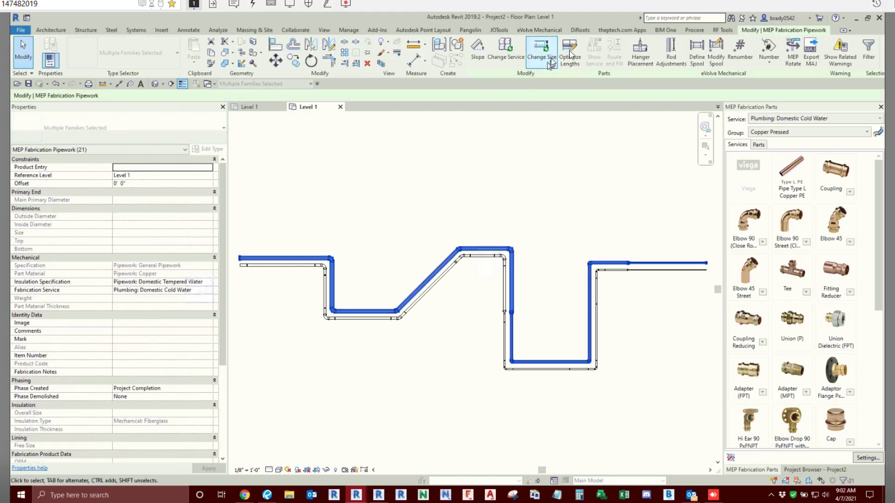
left_click(645, 55)
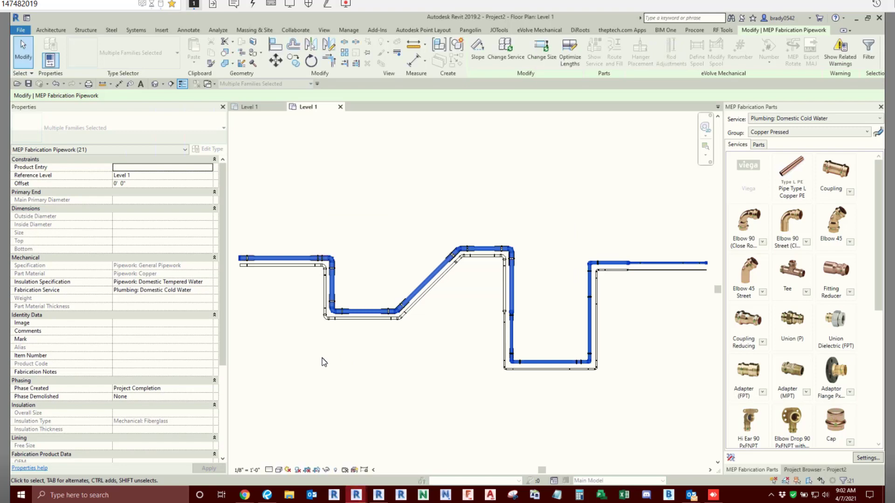
scroll(494, 261, "up", 3)
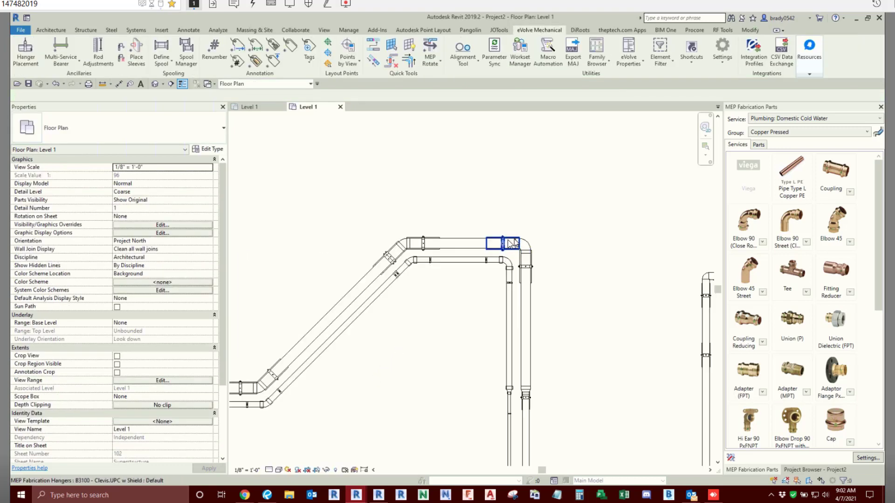
left_click(508, 241)
left_click(532, 267)
left_click(594, 270)
scroll(561, 209, "down", 2)
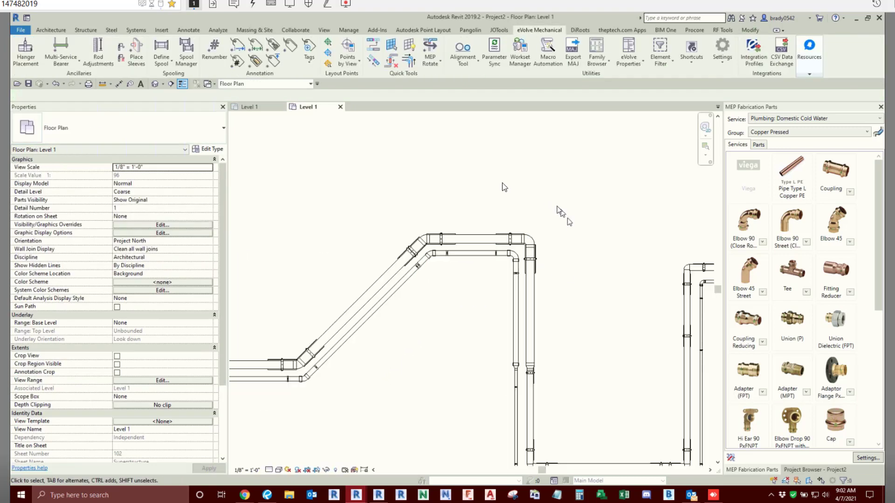
- Open the default 3D view and inspect the shielded clevis hangers around the insulated run's bends
left_click(155, 84)
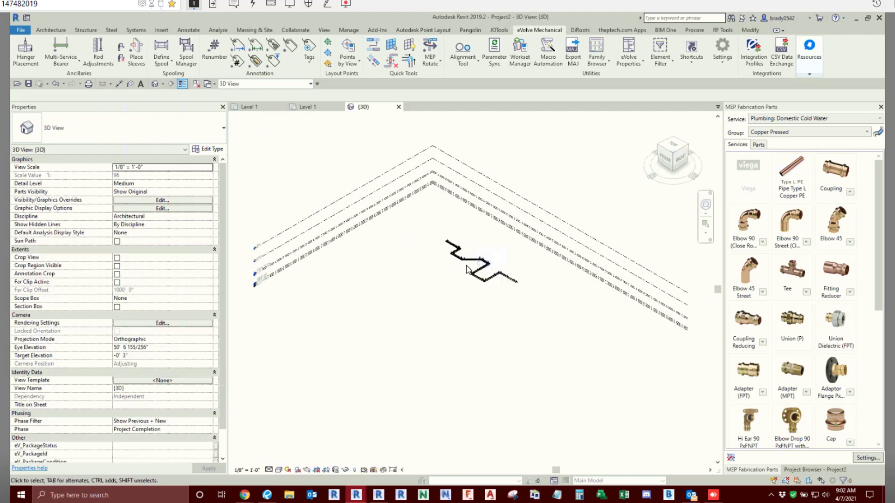
scroll(499, 288, "up", 5)
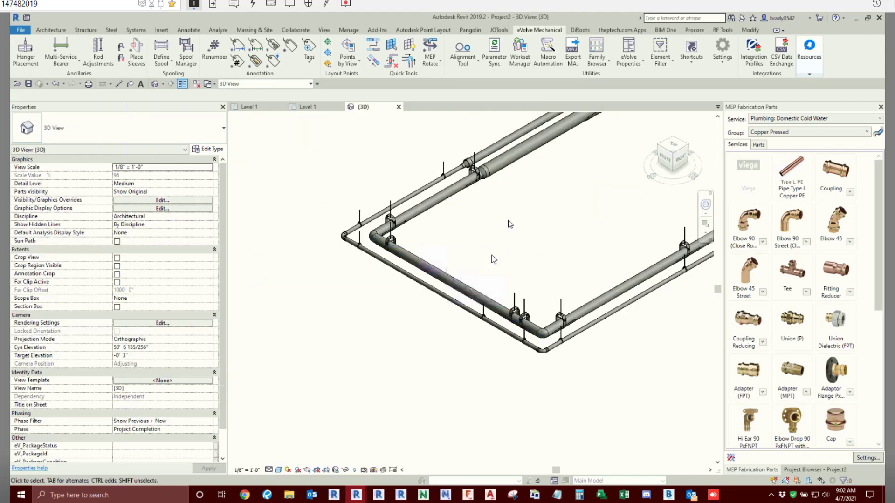
left_click(527, 229)
middle_click_drag(375, 296, 400, 293, "shift")
left_click(363, 259)
scroll(377, 161, "up", 3)
left_click(376, 156)
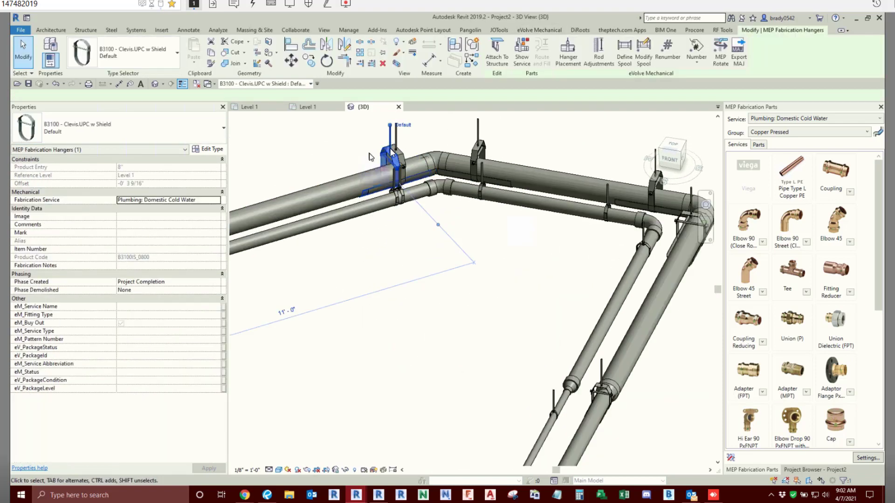
scroll(420, 146, "up", 3)
key("Escape")
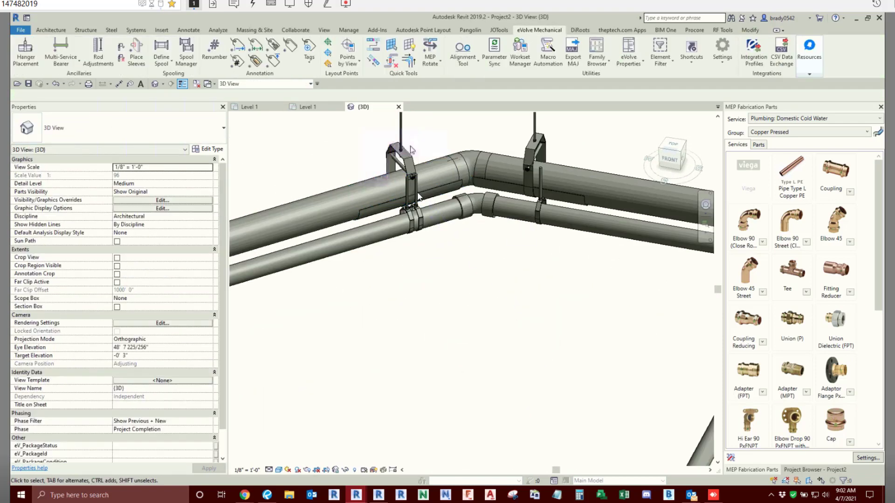
- Examine the hanger positions along both copper runs, from the far-end offsets through to the reducers
scroll(433, 250, "down", 2)
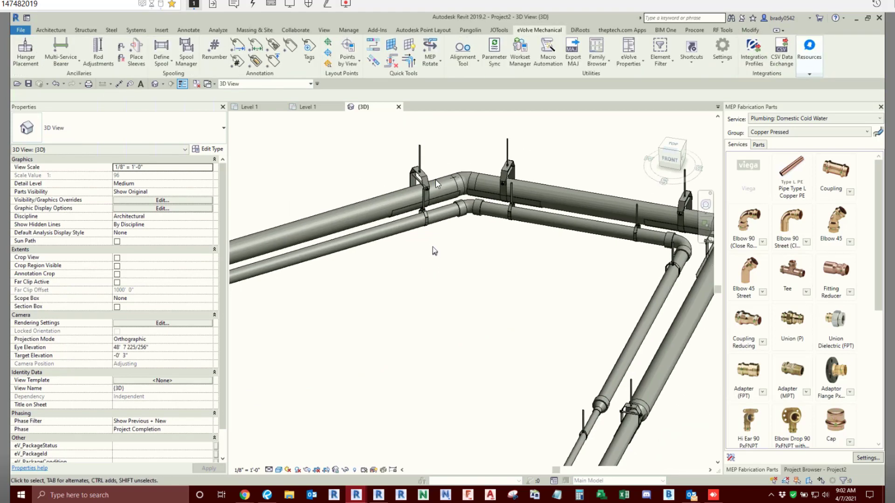
middle_click_drag(476, 283, 473, 295, "shift")
scroll(474, 294, "down", 2)
middle_click_drag(450, 324, 491, 295)
middle_click_drag(473, 252, 407, 340)
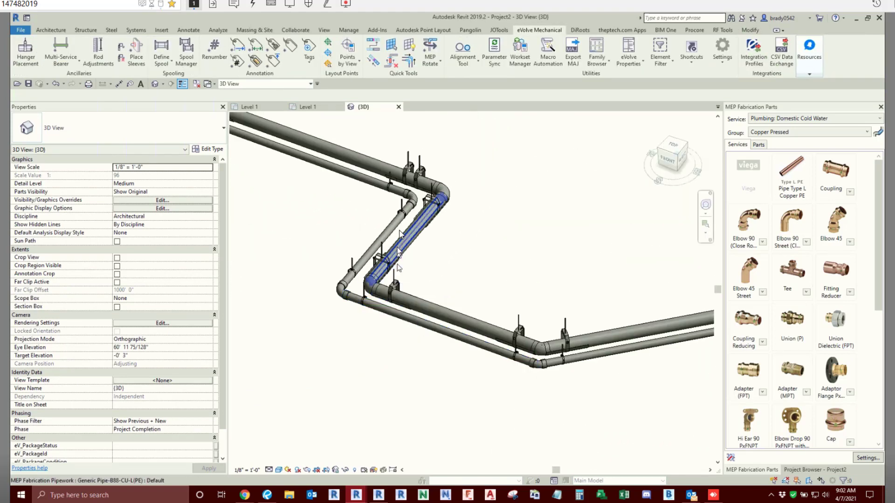
scroll(407, 243, "down", 2)
middle_click_drag(410, 240, 477, 298)
scroll(490, 243, "up", 2)
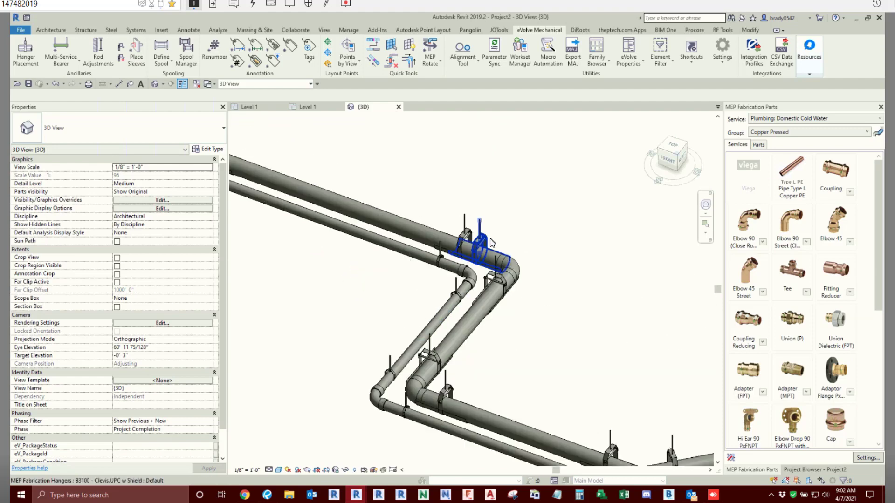
left_click(491, 240)
left_click(554, 198)
scroll(499, 233, "down", 3)
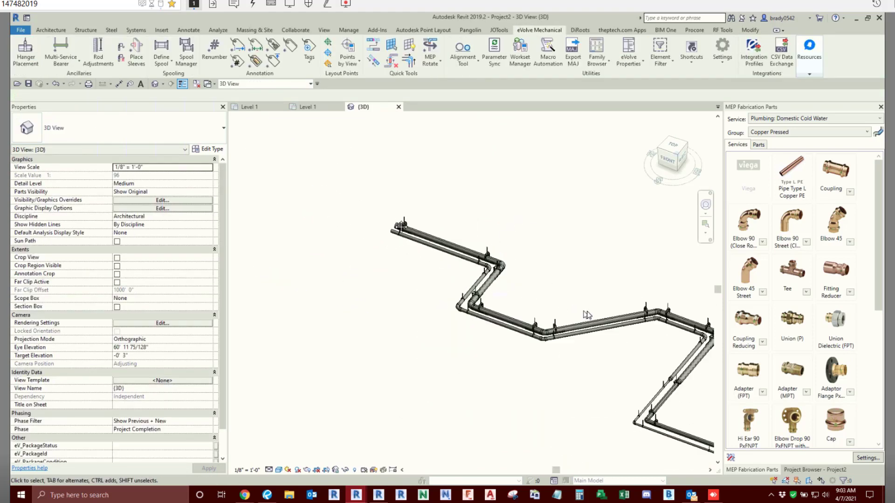
middle_click_drag(585, 310, 328, 192)
scroll(591, 304, "up", 5)
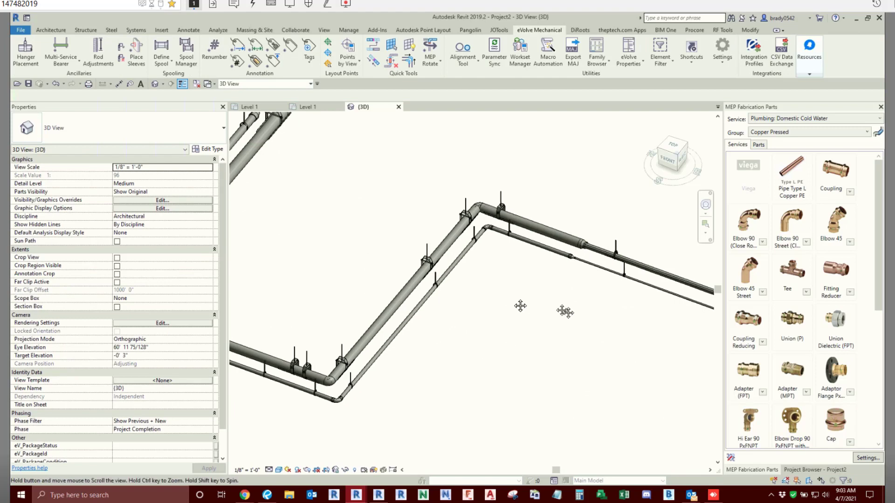
- Create similar loop hangers from the one on the small bare pipe and place one on each side of the bare run's reducer
left_click(614, 262)
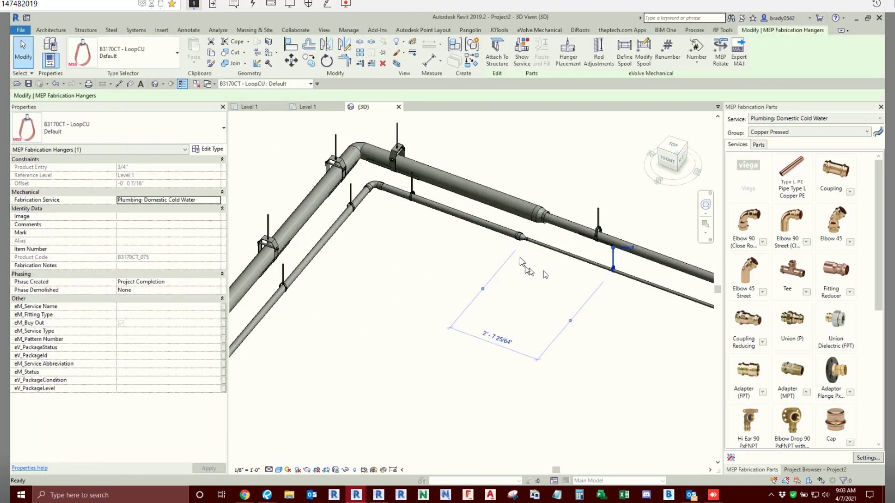
key("c")
key("s")
scroll(523, 259, "up", 2)
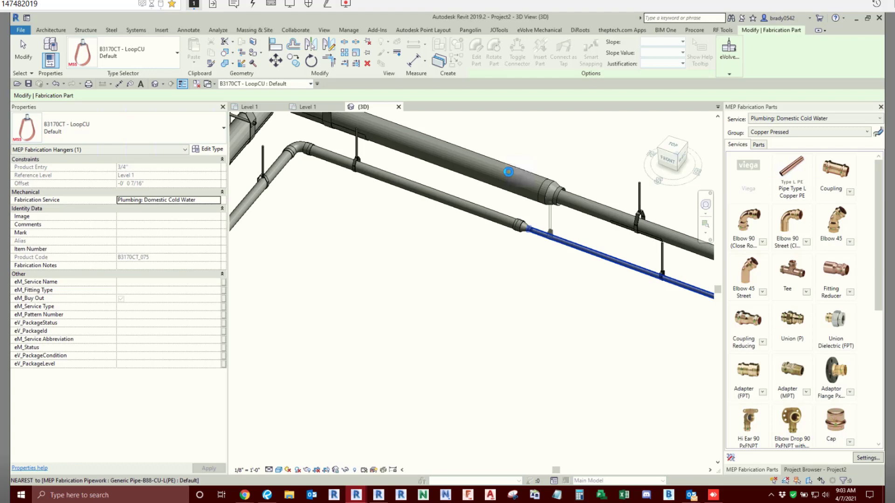
left_click(467, 236)
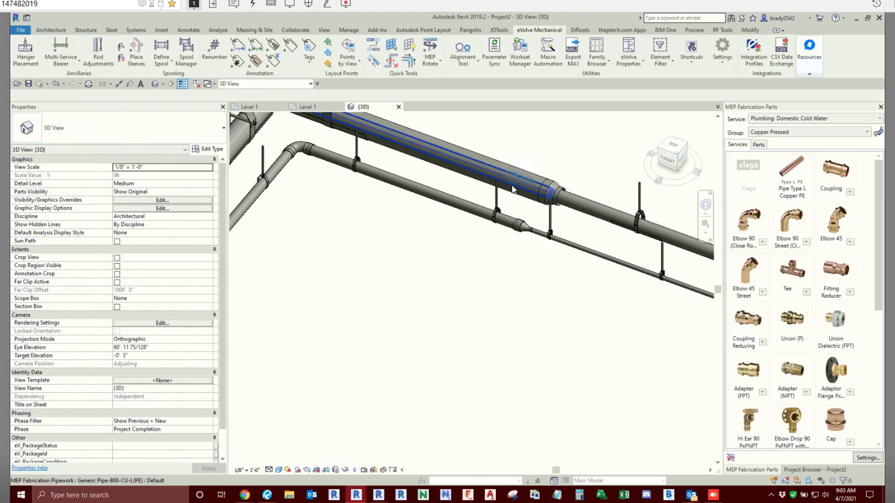
- Create a similar shielded loop hanger and place it on the larger insulated pipe just before its reducer
left_click(631, 214)
key("c")
key("s")
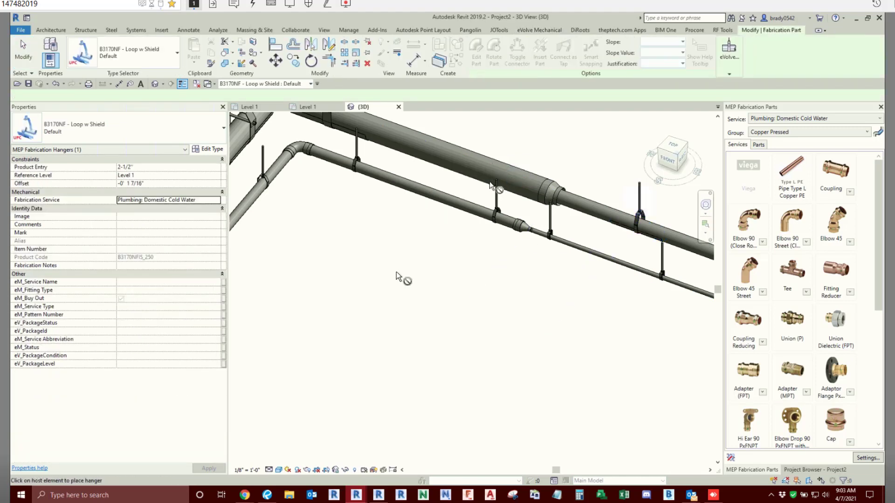
left_click(514, 178)
key("Escape")
key("Escape")
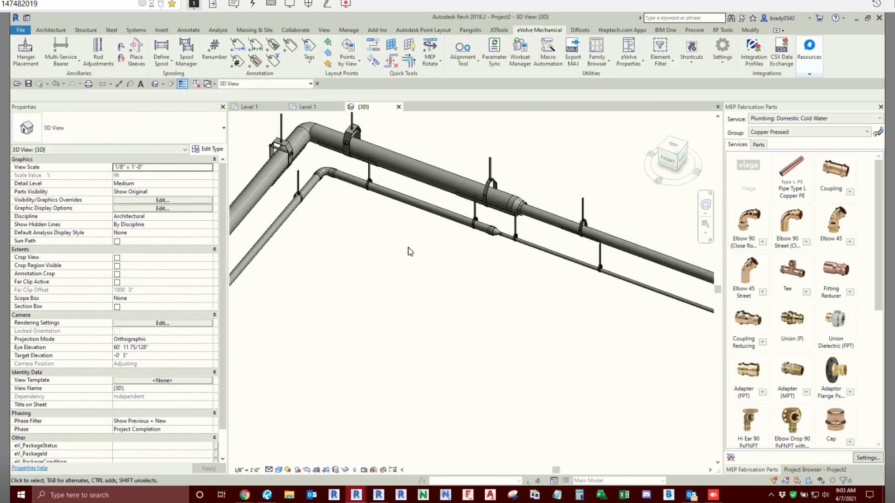
- Review the overall hanger layout on the bare and insulated copper runs in 3D
scroll(409, 248, "down", 4)
scroll(493, 286, "down", 2)
middle_click_drag(493, 291, 557, 333)
scroll(434, 250, "down", 1)
middle_click_drag(434, 250, 471, 298)
middle_click_drag(346, 174, 429, 219)
scroll(410, 178, "down", 1)
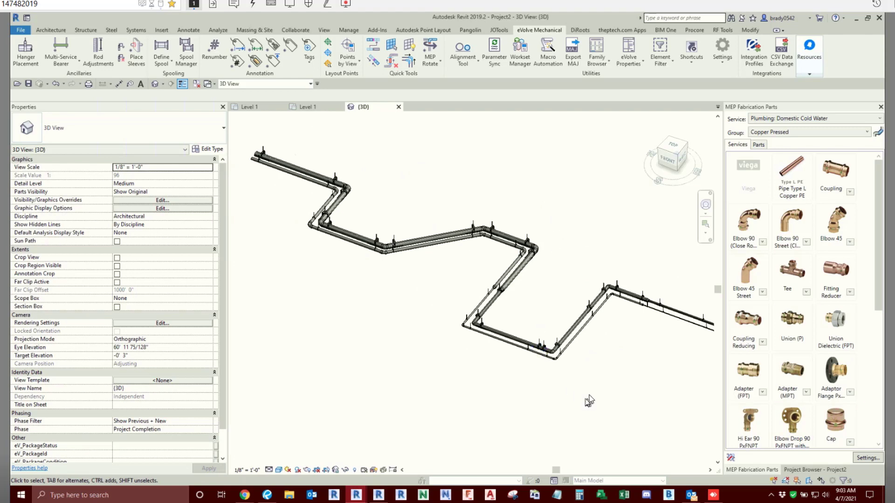
middle_click_drag(626, 360, 611, 369)
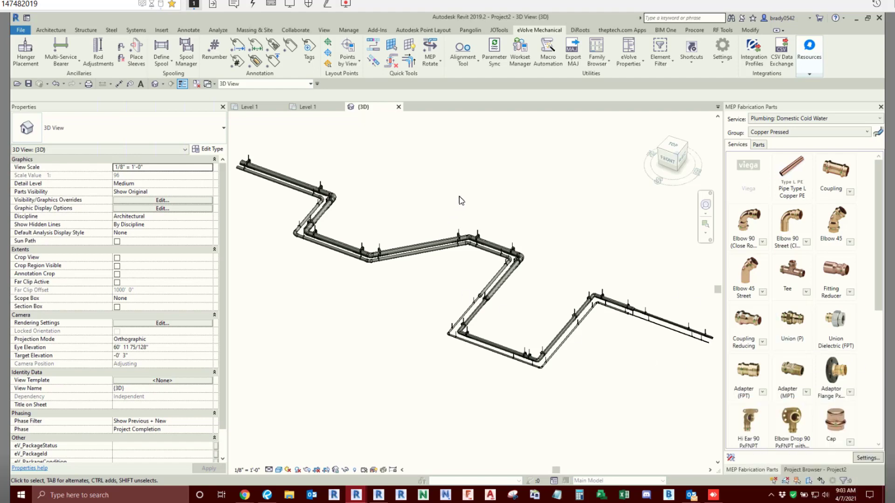
- Duplicate the Domestic Cold Water copper entries in the Project Hanger Specifications and expand their material group
left_click(730, 60)
left_click(732, 74)
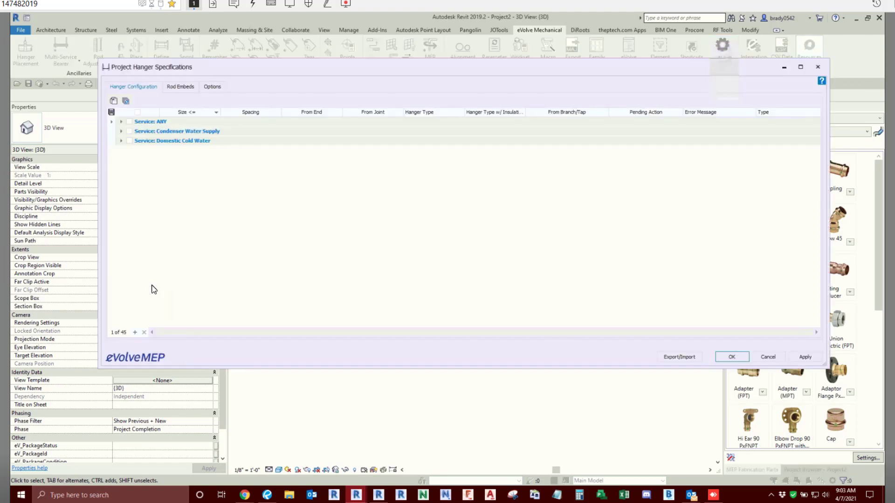
left_click(121, 141)
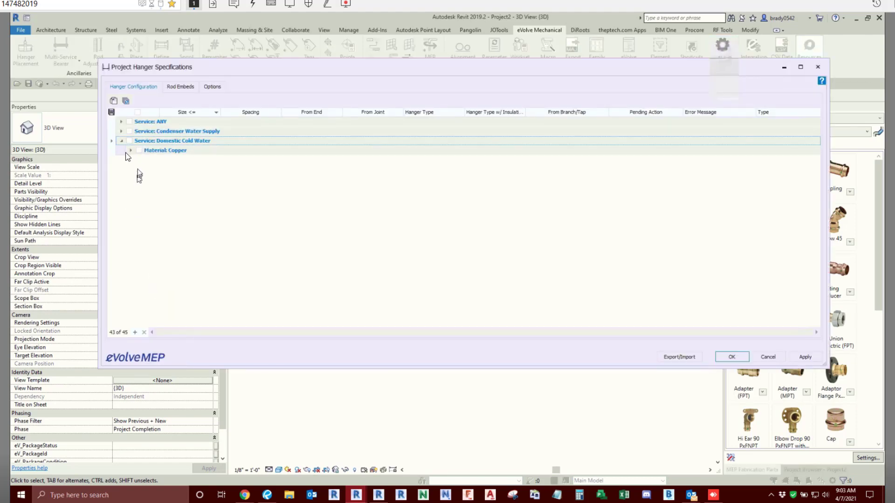
left_click(129, 141)
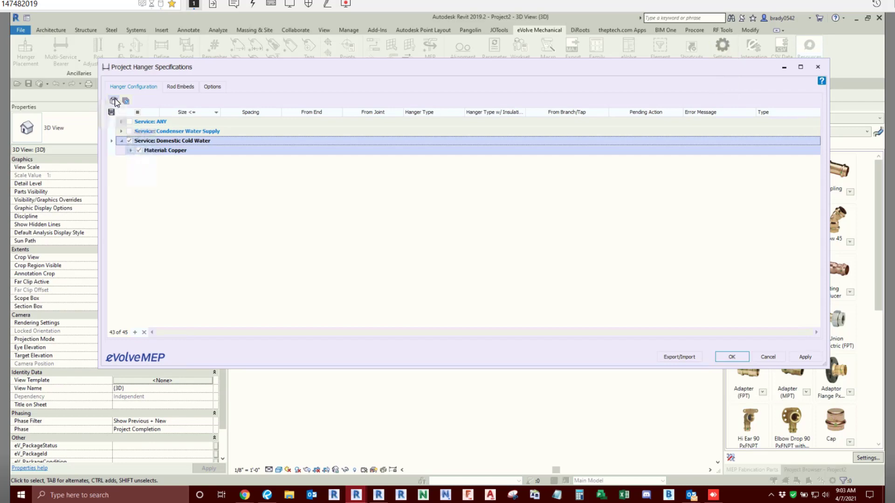
left_click(131, 150)
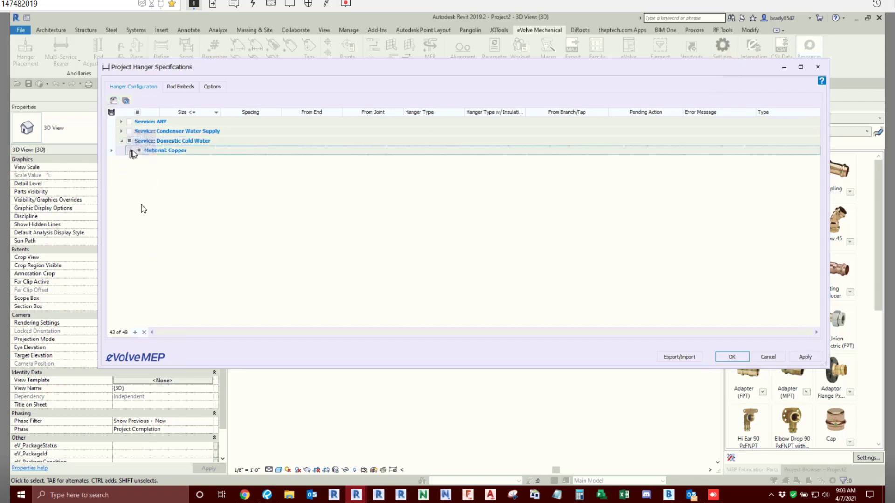
- Bulk-update the Service field of the duplicated hanger entries to Domestic Hot Water
left_click(124, 101)
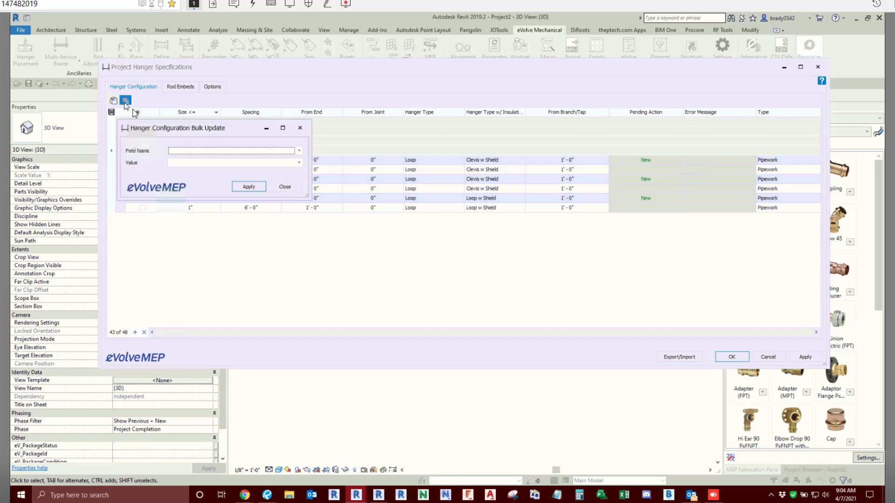
left_click(298, 151)
left_click(255, 159)
left_click(299, 163)
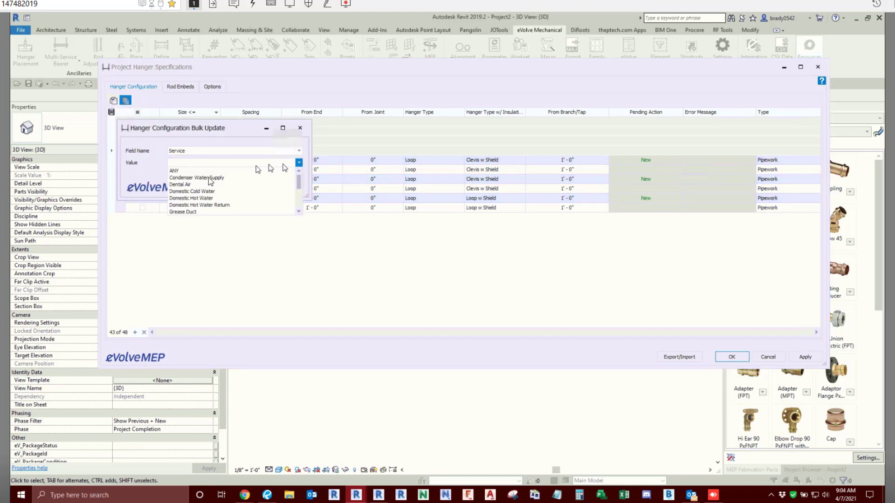
left_click(196, 198)
left_click(250, 187)
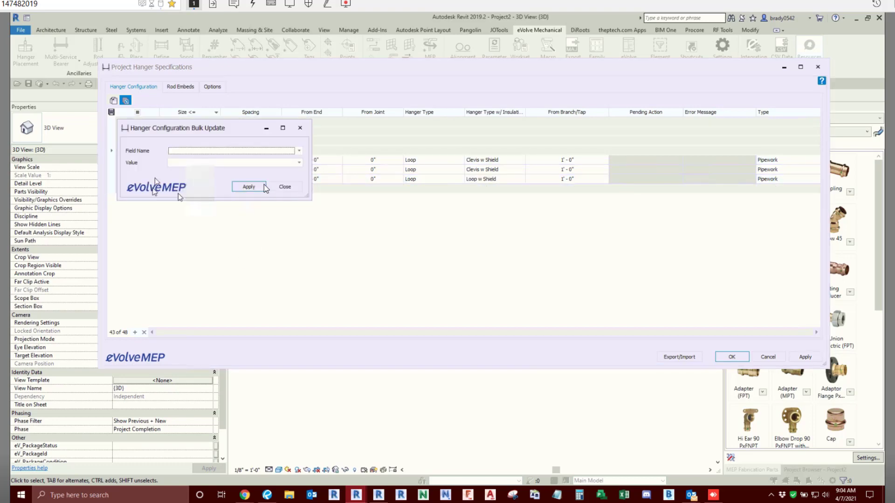
left_click(282, 187)
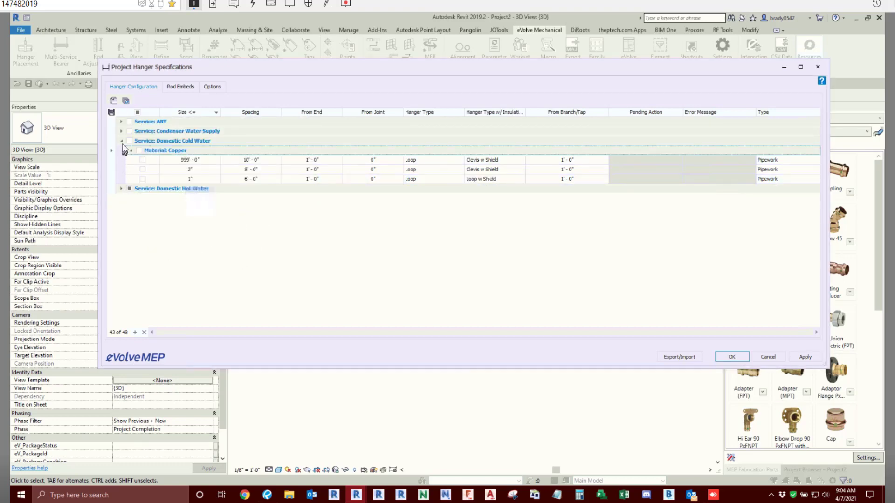
- Review the copper entries under the Domestic Hot Water service and apply the hanger specification changes
left_click(122, 189)
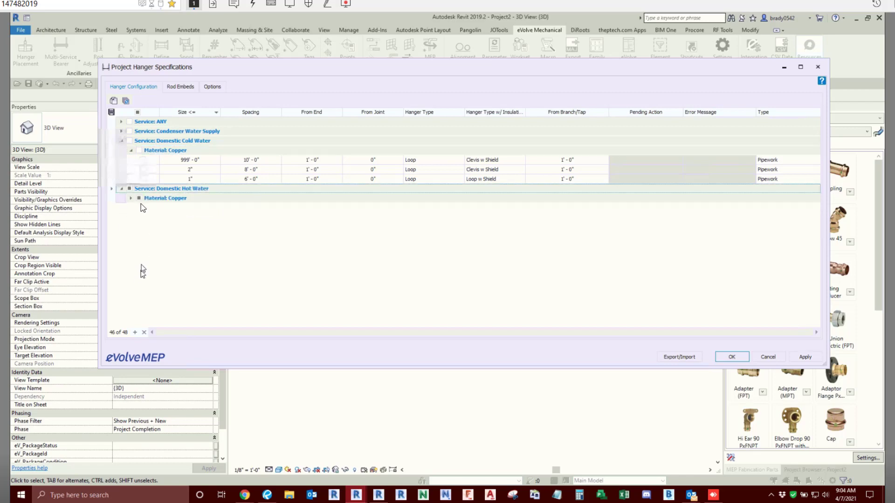
left_click(130, 198)
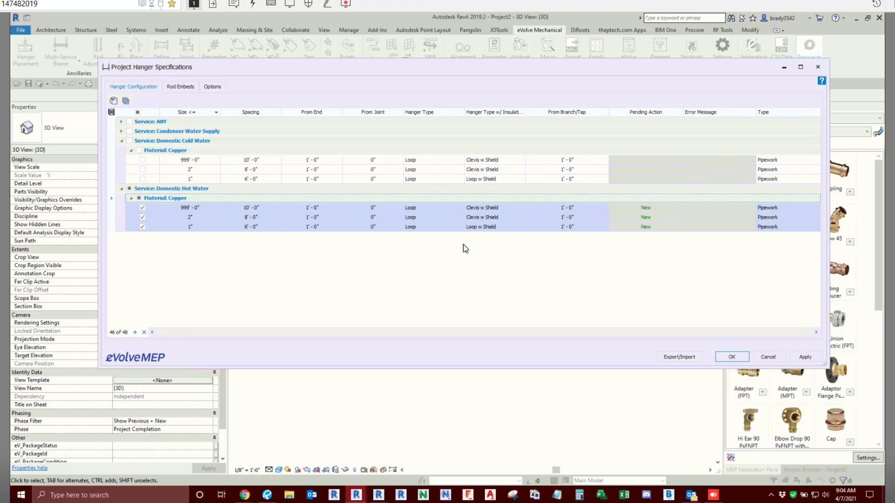
left_click(430, 215)
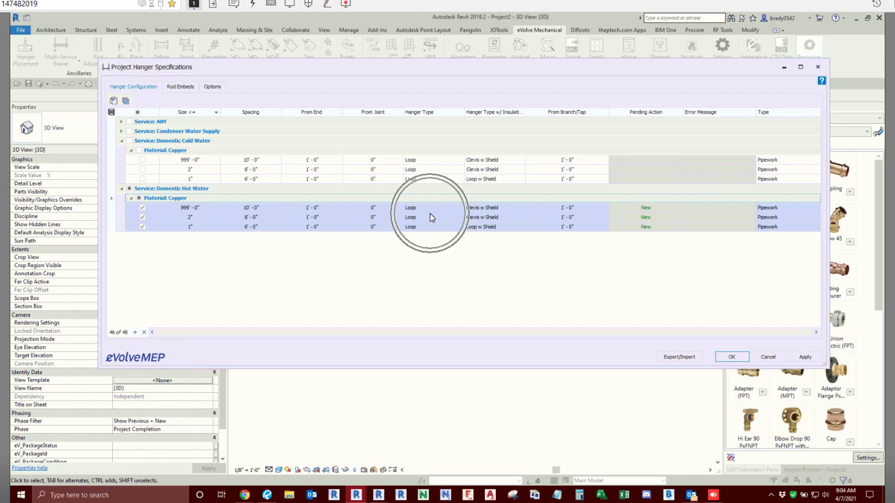
key("ctrl")
key("ctrl")
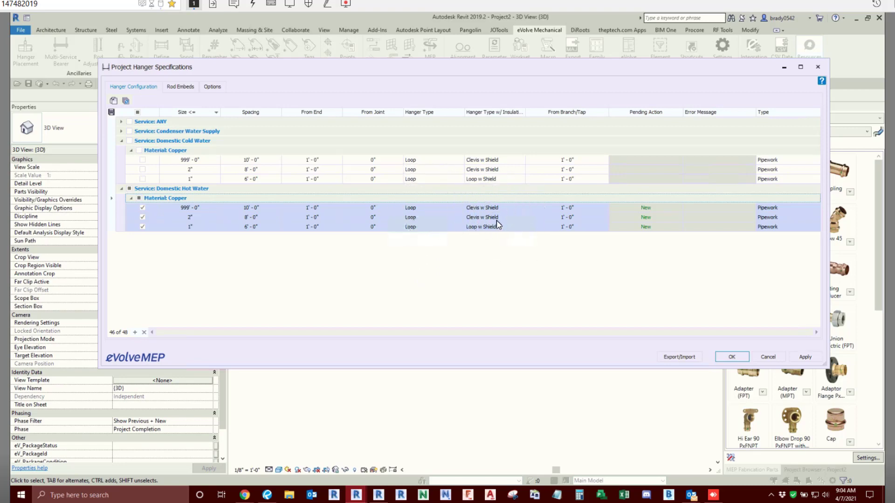
left_click_drag(468, 68, 358, 85)
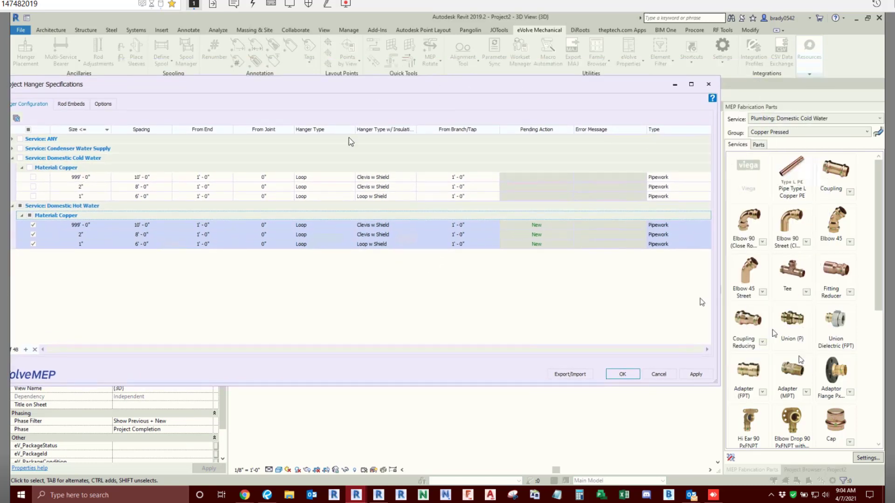
left_click_drag(343, 89, 390, 74)
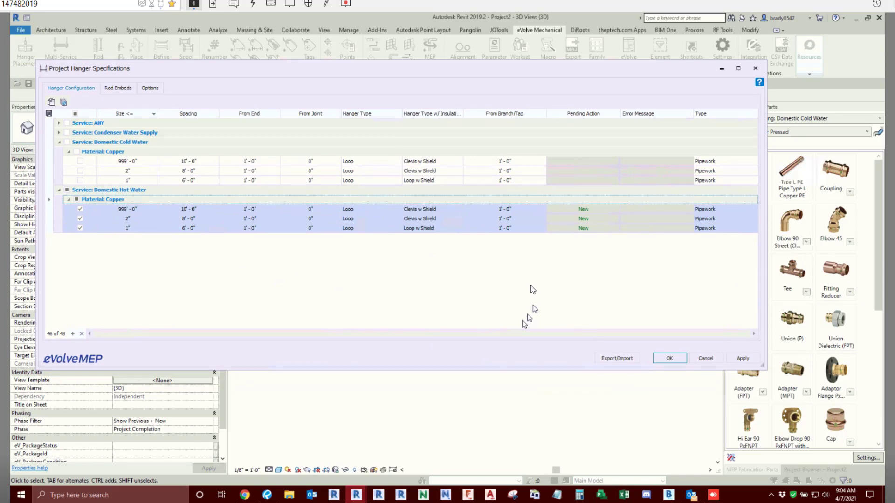
left_click(743, 359)
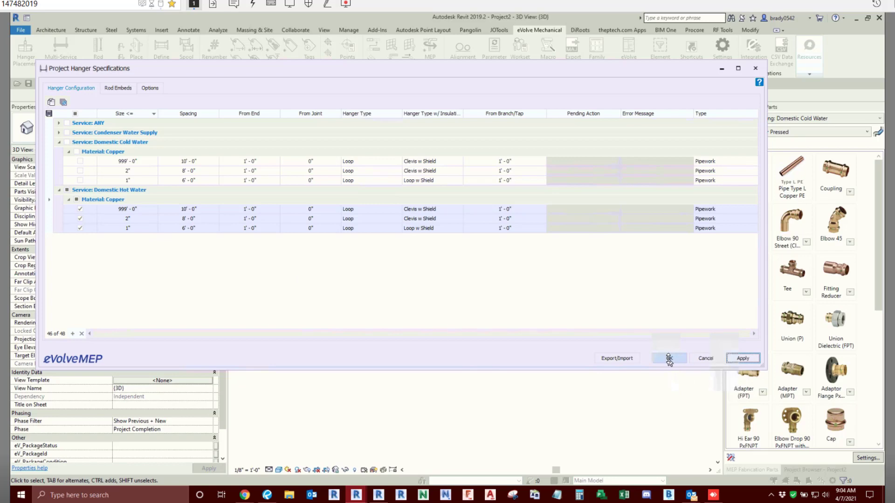
- Close and reopen the Project Hanger Specifications to check the copper entries under Domestic Hot Water
left_click(669, 358)
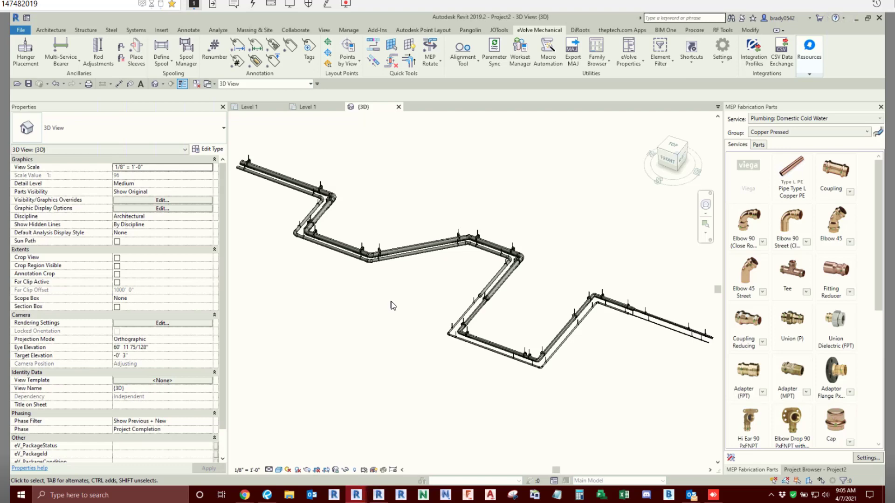
left_click(714, 62)
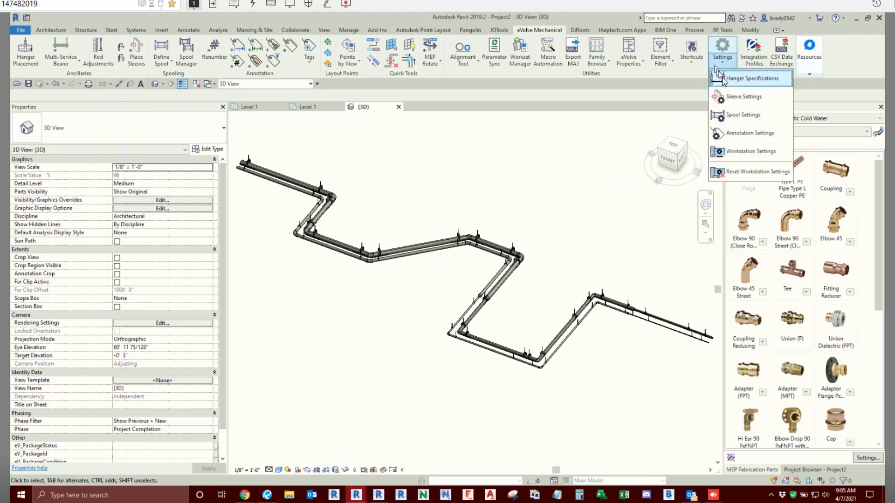
left_click(724, 79)
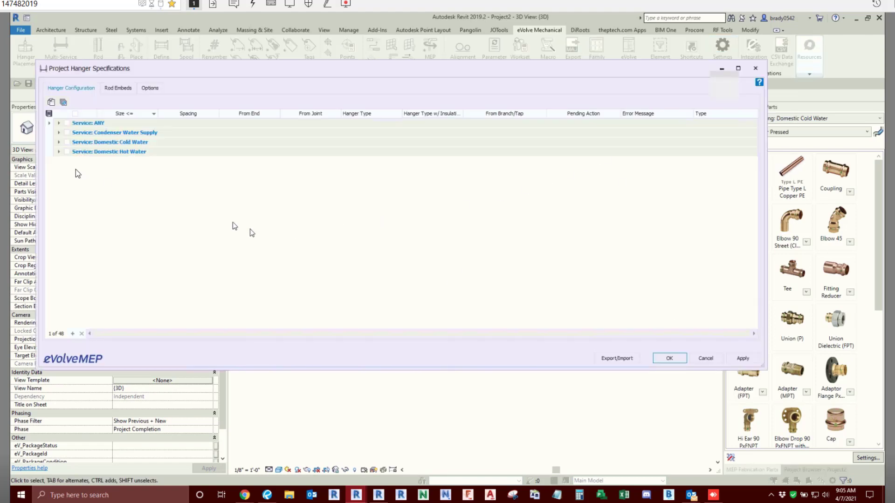
left_click(59, 152)
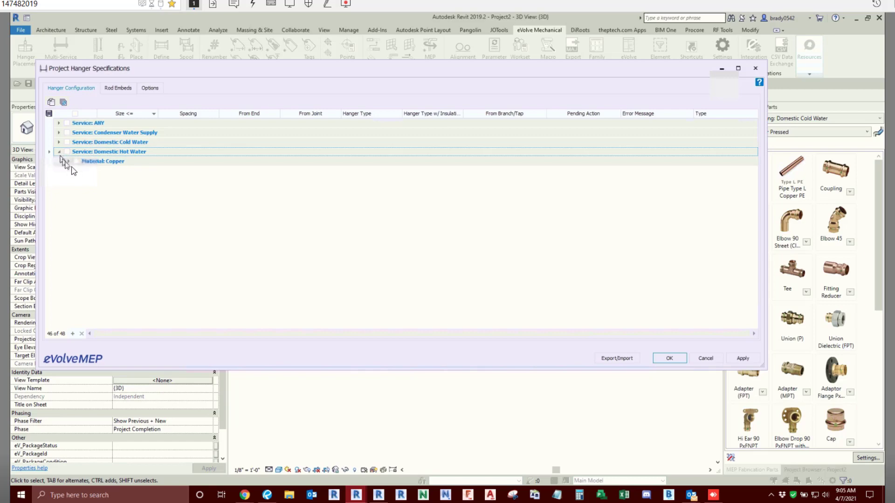
left_click(68, 162)
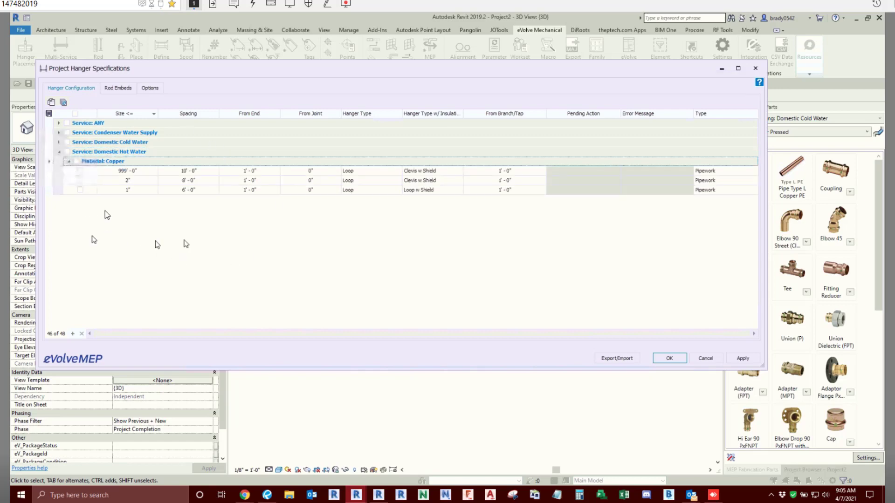
left_click(505, 430)
left_click(504, 430)
left_click(672, 359)
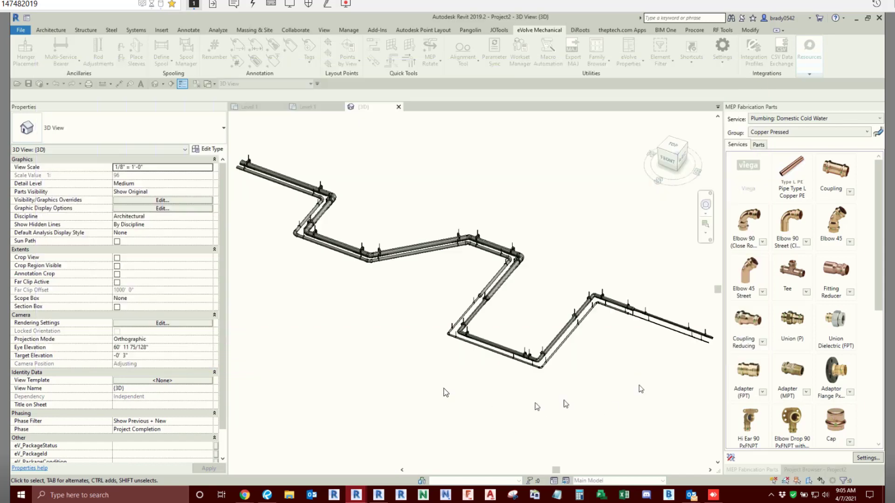
- Select both copper runs, filter the selection to MEP Fabrication Hangers only, and delete the existing hangers
left_click_drag(268, 193, 685, 434)
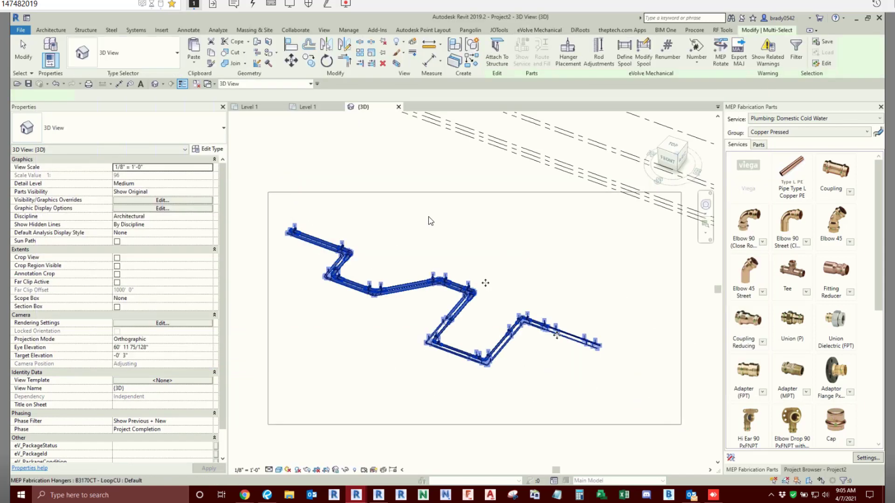
left_click(796, 49)
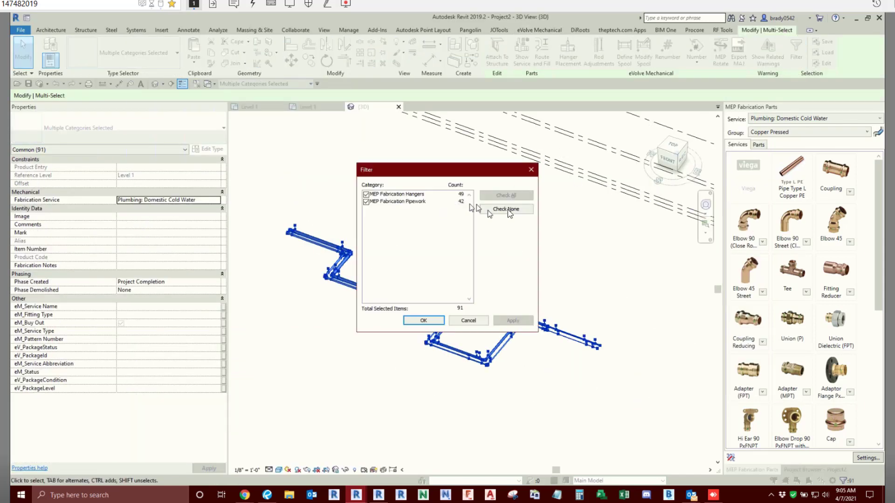
left_click(366, 202)
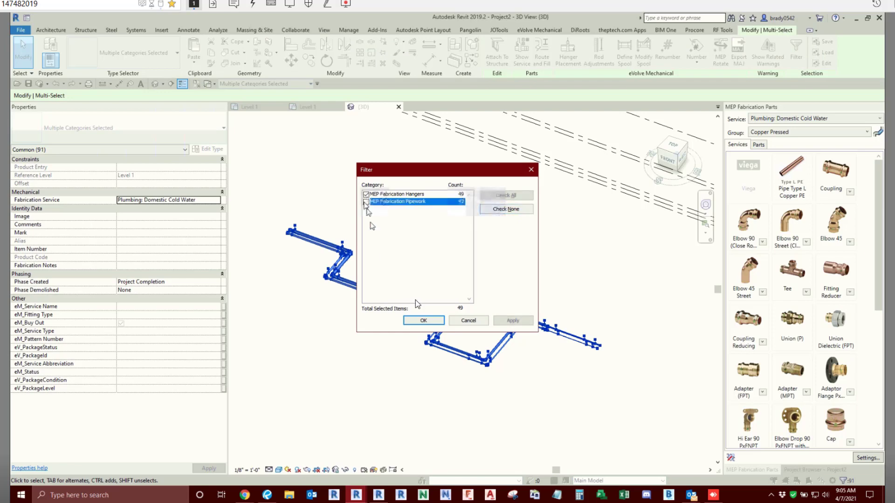
left_click(420, 321)
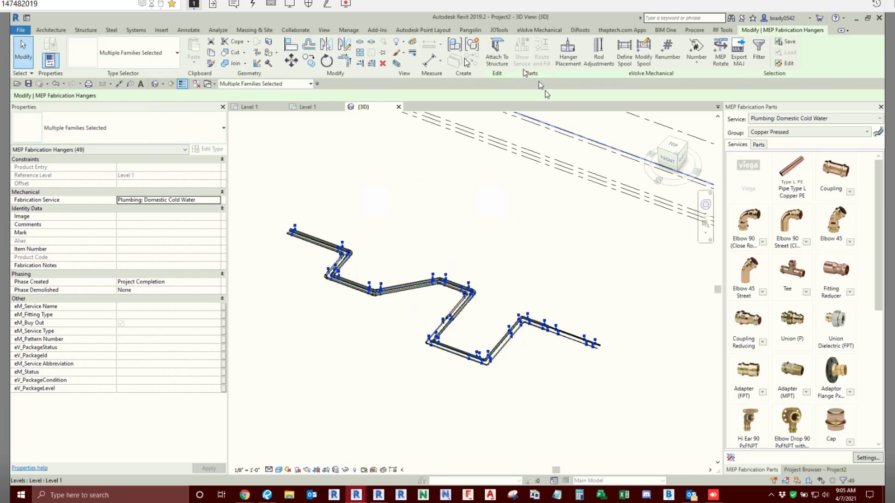
key("Delete")
- Place hangers on all the pipework of both copper runs using Hanger Placement
left_click_drag(254, 200, 635, 416)
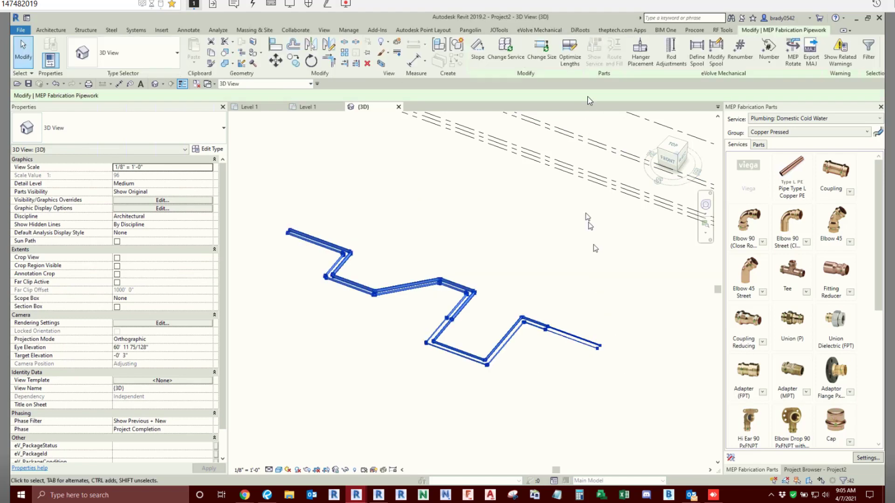
left_click(641, 51)
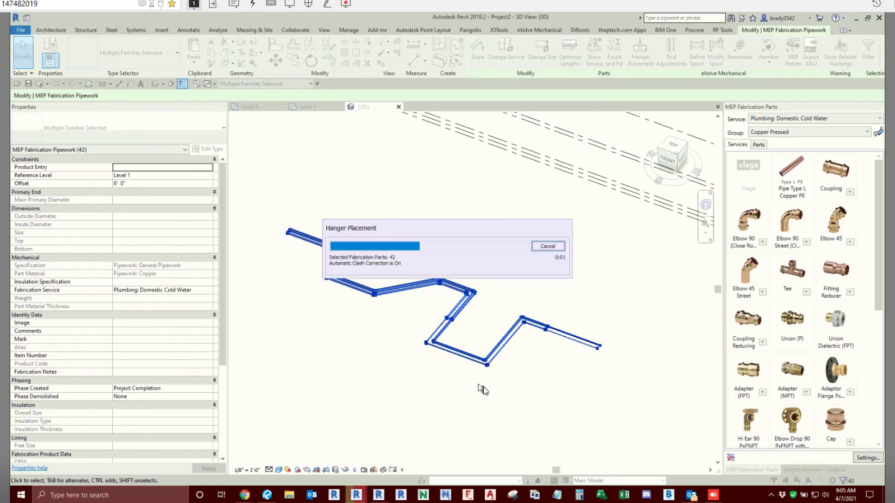
left_click(571, 398)
- Inspect the insulated 4" copper pipes and their hangers, checking the pipe and hanger properties along the run
scroll(489, 322, "up", 6)
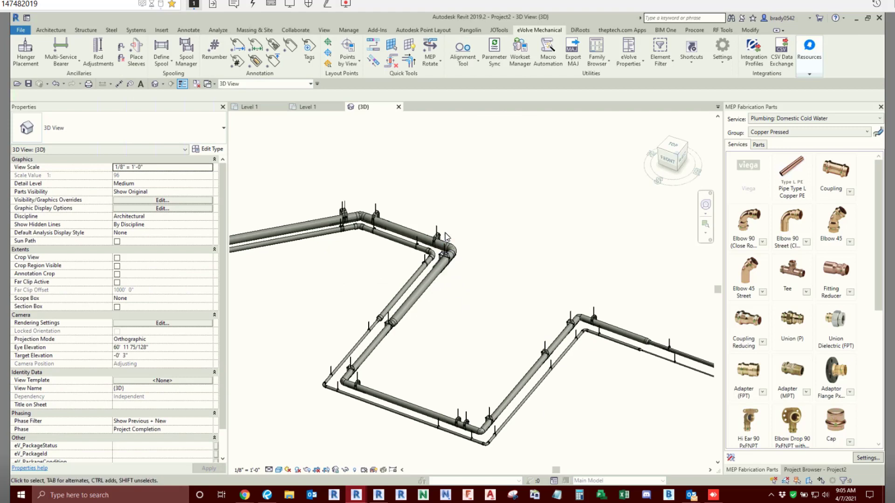
left_click(412, 231)
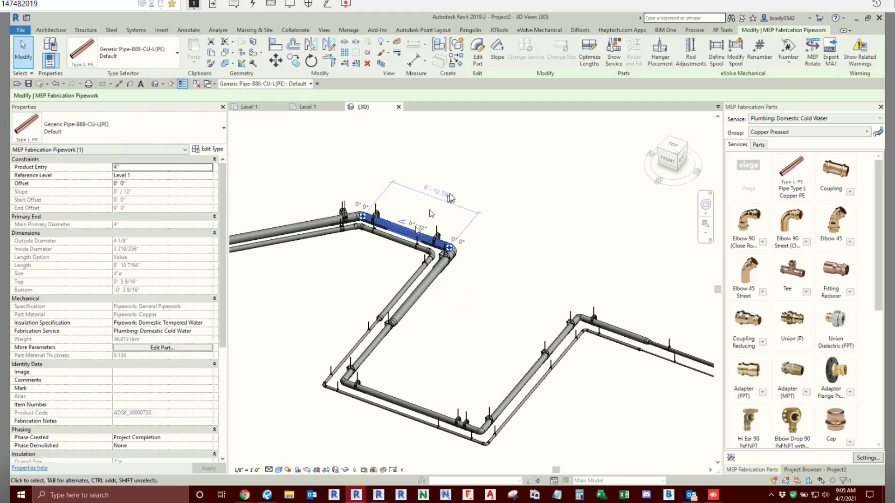
left_click(517, 186)
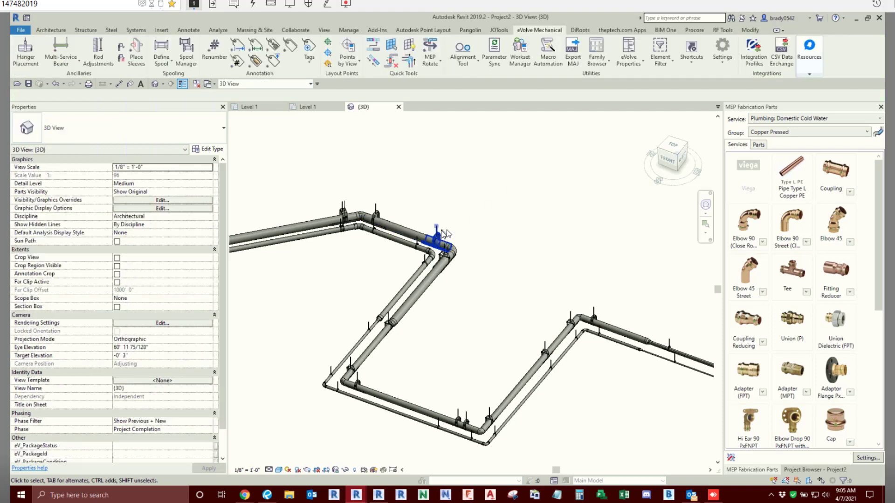
left_click(436, 235)
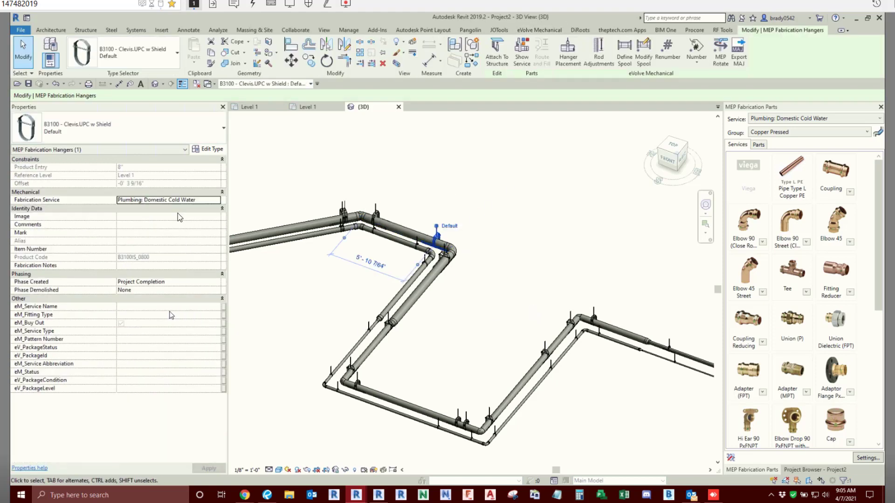
left_click(457, 290)
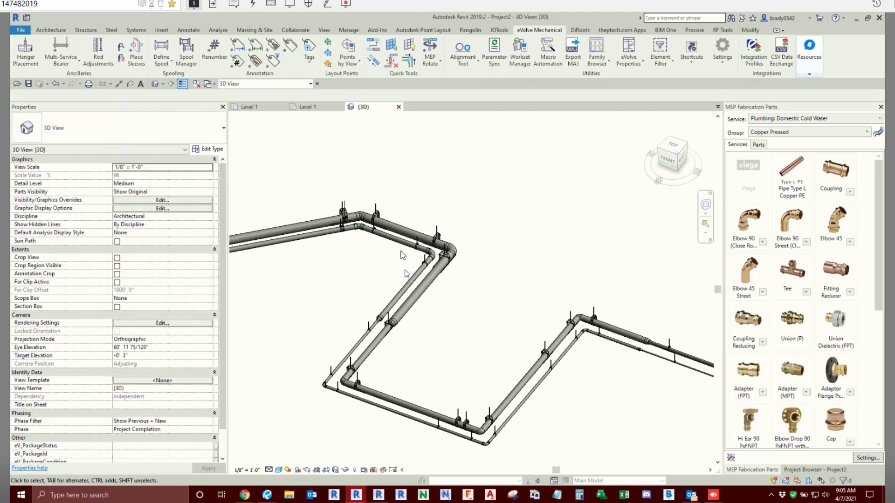
mouse_move(405, 274)
middle_mouse_down("shift")
mouse_move(415, 280)
mouse_move(406, 271)
middle_mouse_up("shift")
left_click(398, 265)
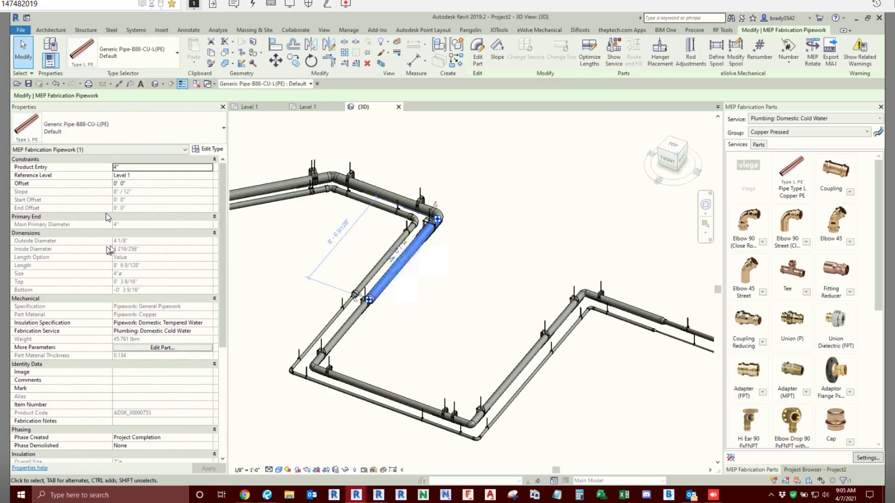
left_click(465, 299)
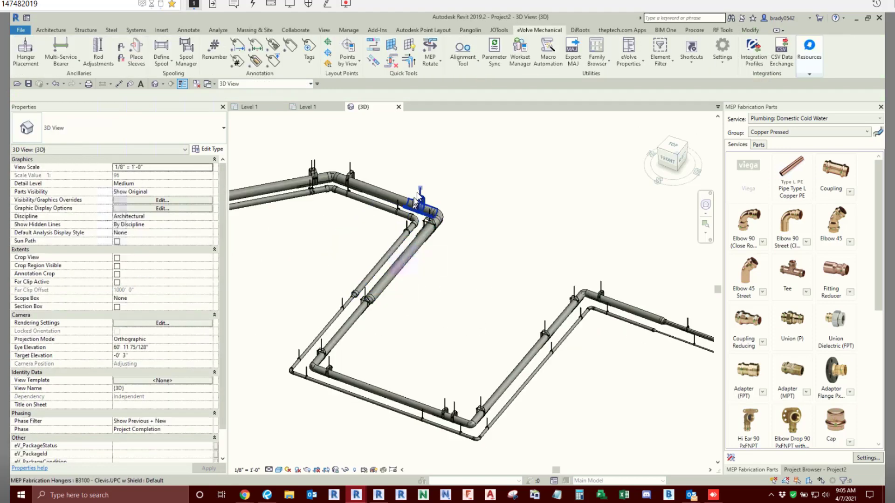
scroll(373, 257, "down", 3)
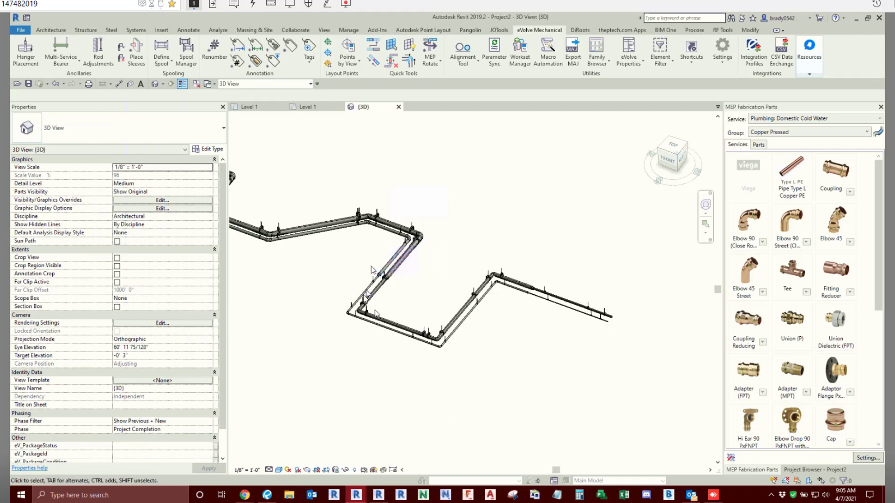
middle_click_drag(360, 297, 495, 323)
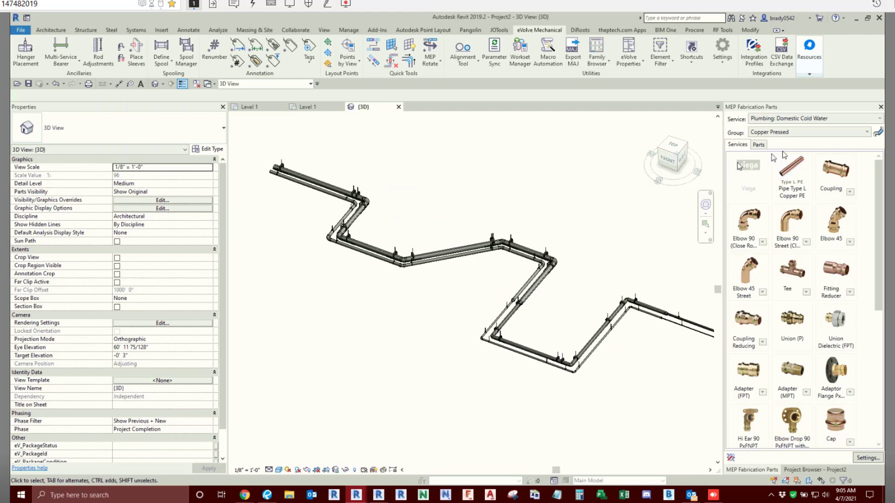
- Switch to the HangerTest.rvt project and look over the duct and pipe runs in the 1 - Mech floor plan
left_click(856, 18)
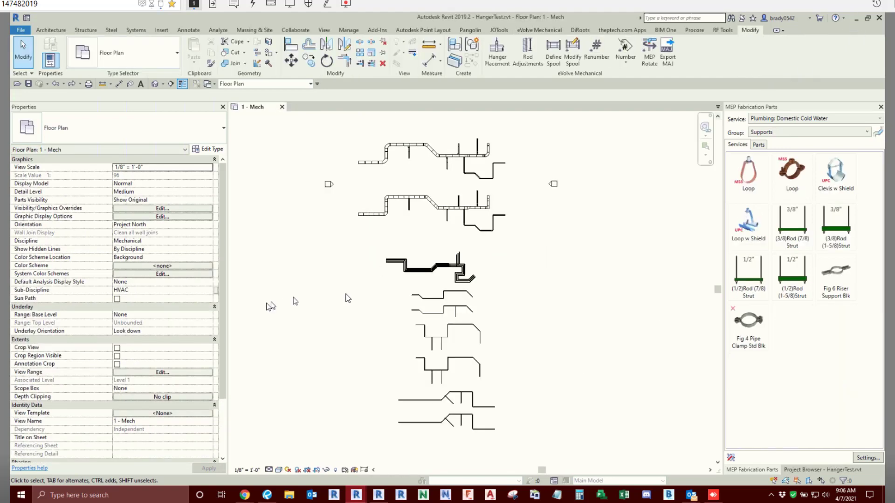
scroll(398, 152, "up", 7)
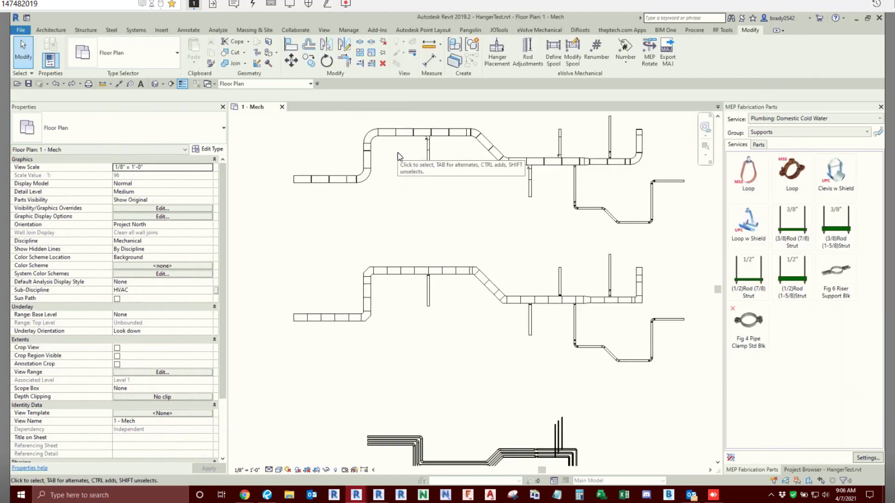
scroll(472, 247, "down", 1)
scroll(400, 187, "down", 3)
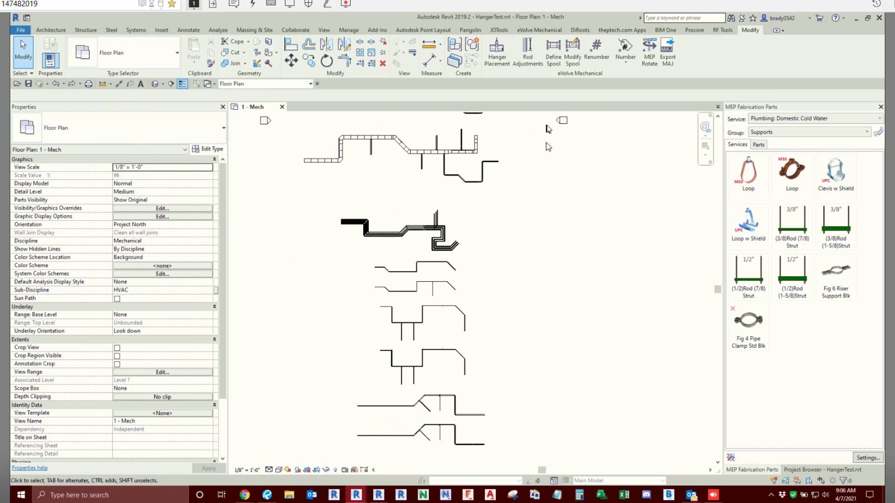
middle_click_drag(499, 258, 522, 278)
middle_click_drag(397, 240, 412, 267)
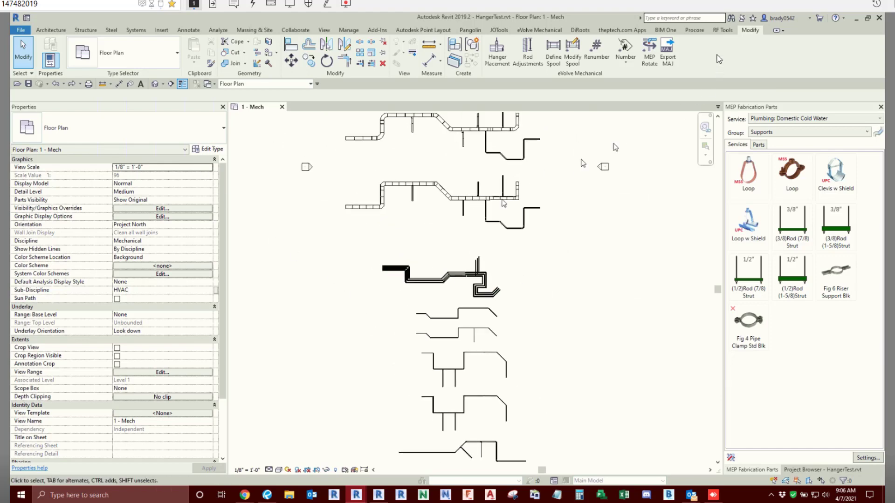
- Review the materials under Service: ANY in this project's hanger specifications and close them without changes
left_click(533, 31)
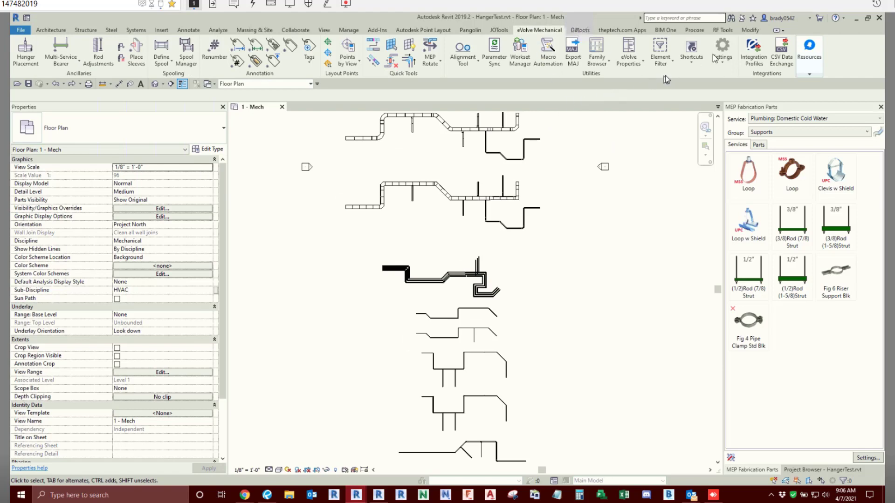
left_click(723, 65)
left_click(750, 78)
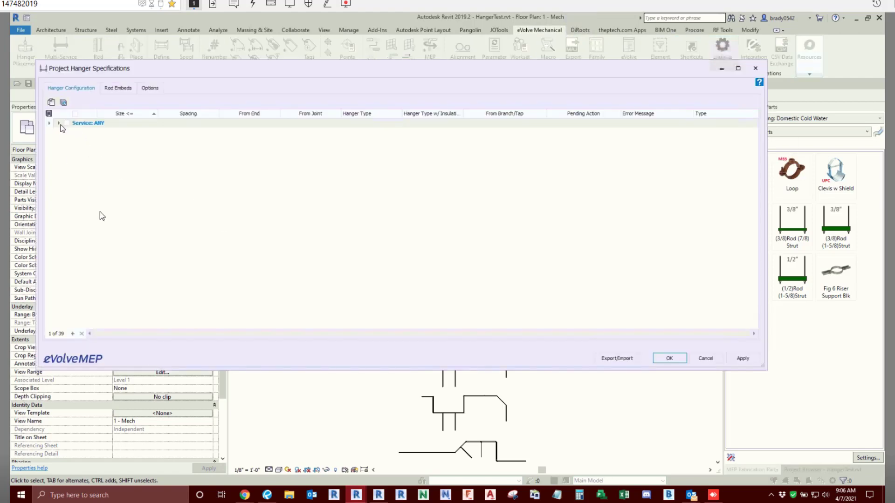
left_click(60, 123)
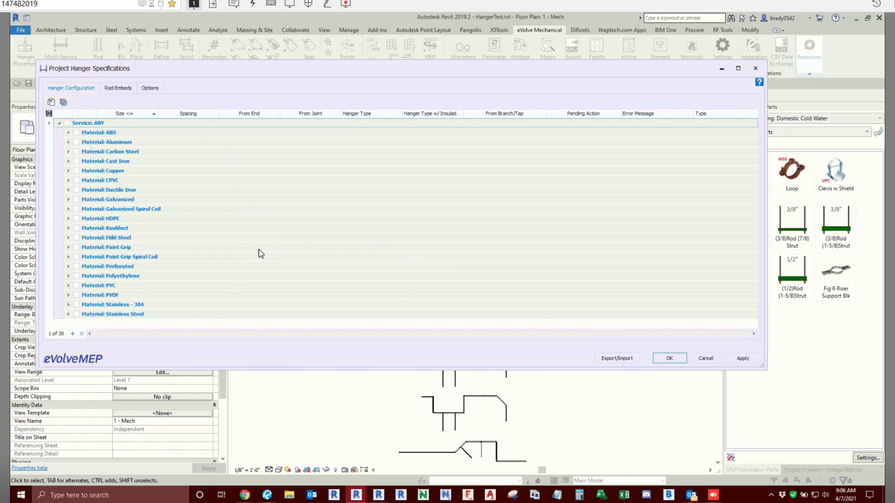
left_click(707, 359)
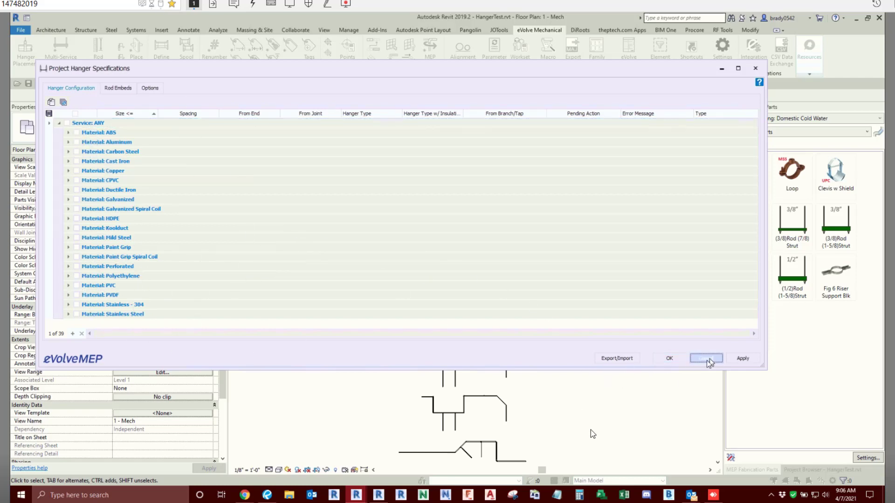
- Place hangers on the entire uppermost galvanized duct run in the 1 - Mech floor plan using Hanger Placement
middle_click_drag(582, 383, 589, 364)
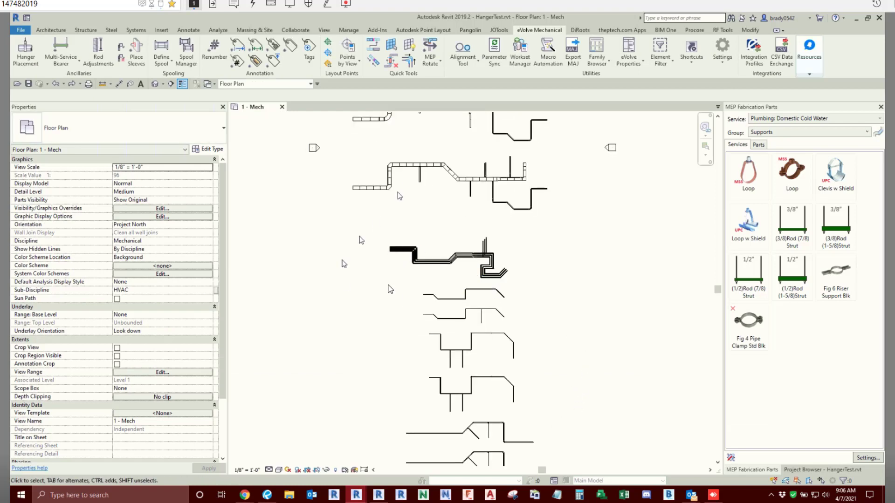
scroll(405, 223, "up", 4)
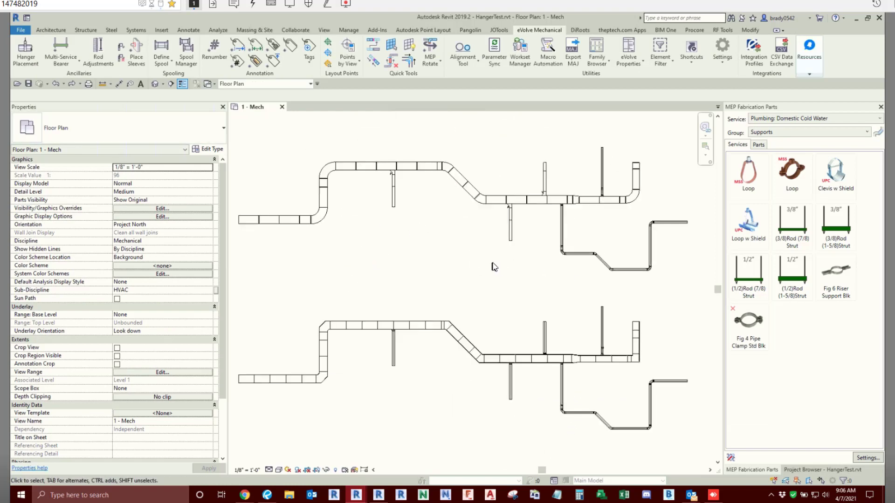
scroll(494, 267, "down", 1)
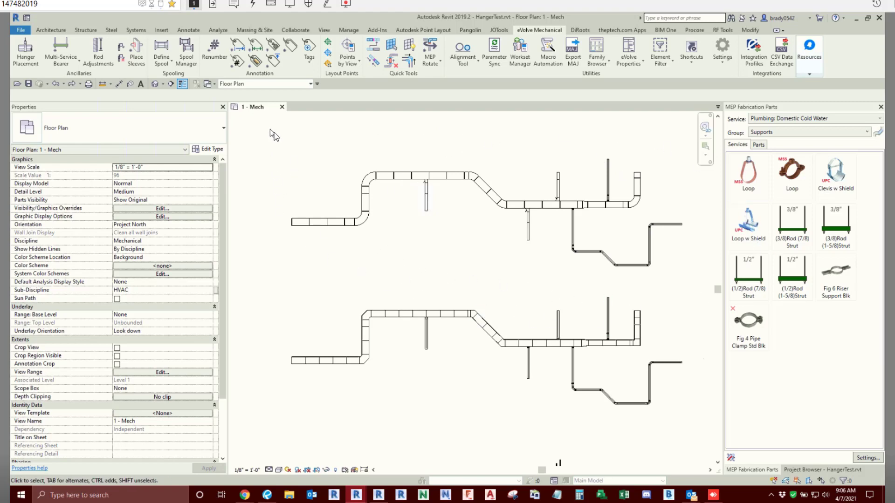
left_click_drag(270, 132, 697, 295)
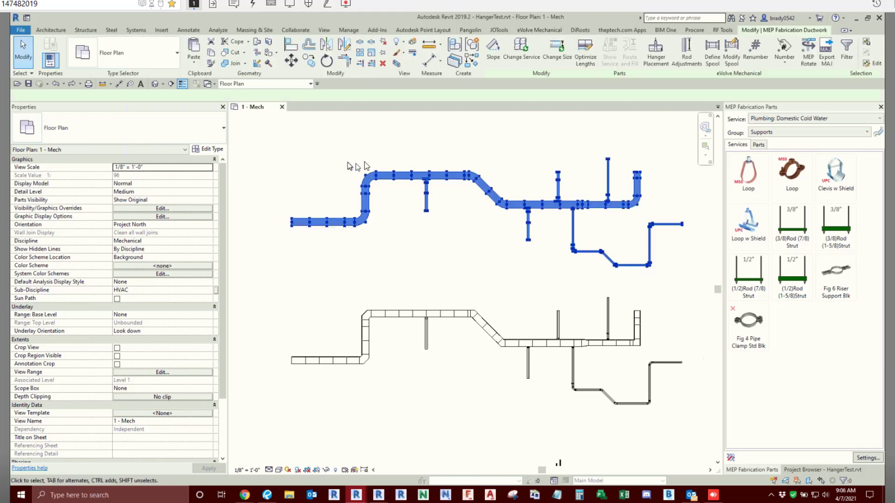
left_click(655, 54)
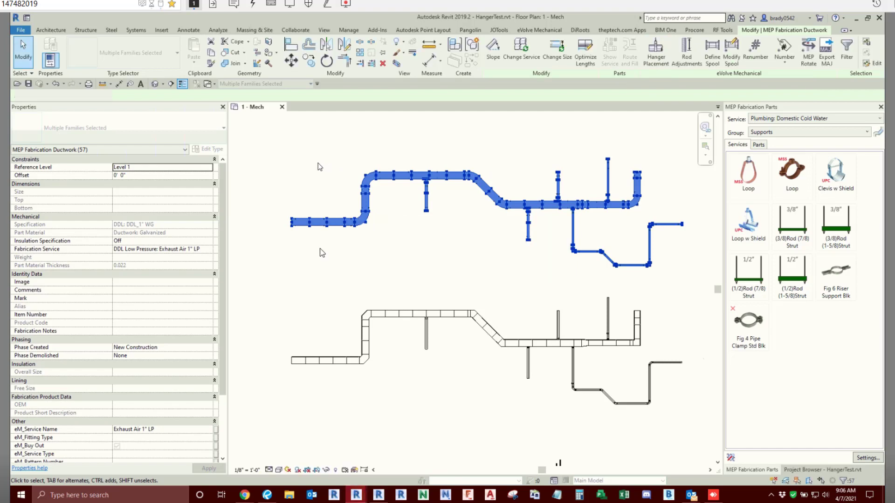
left_click(329, 236)
scroll(302, 256, "up", 4)
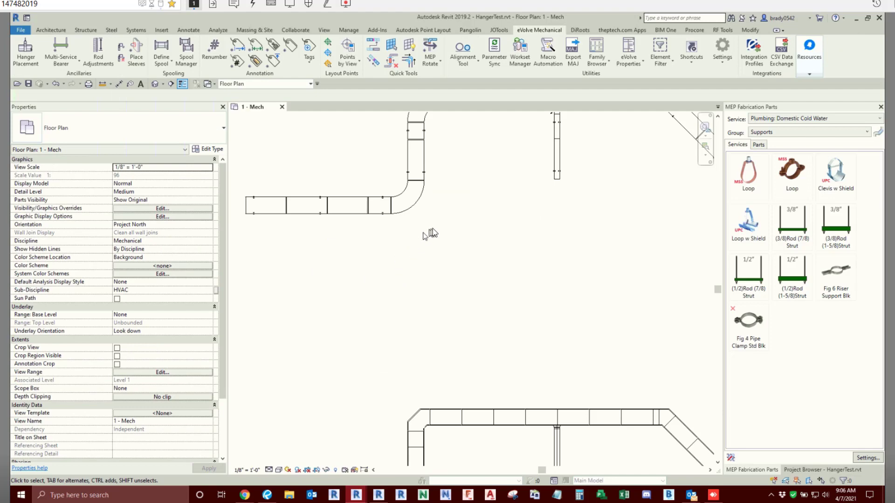
- Extend the first 90° radius bend of the uppermost duct run over the adjoining short straight in the horizontal leg
scroll(426, 235, "down", 5)
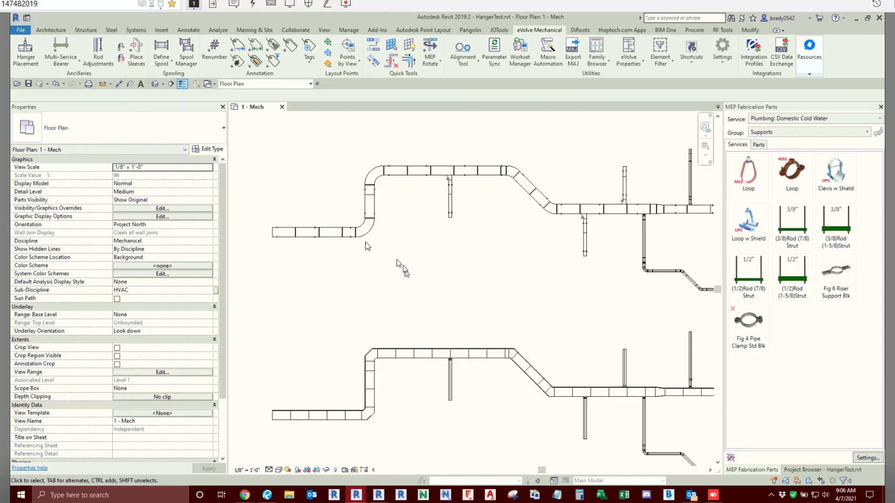
scroll(346, 246, "up", 4)
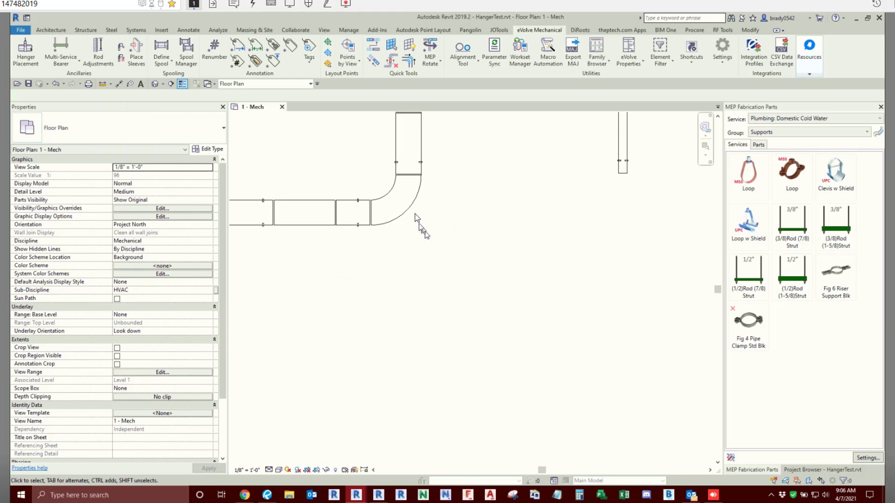
middle_click_drag(353, 284, 415, 273)
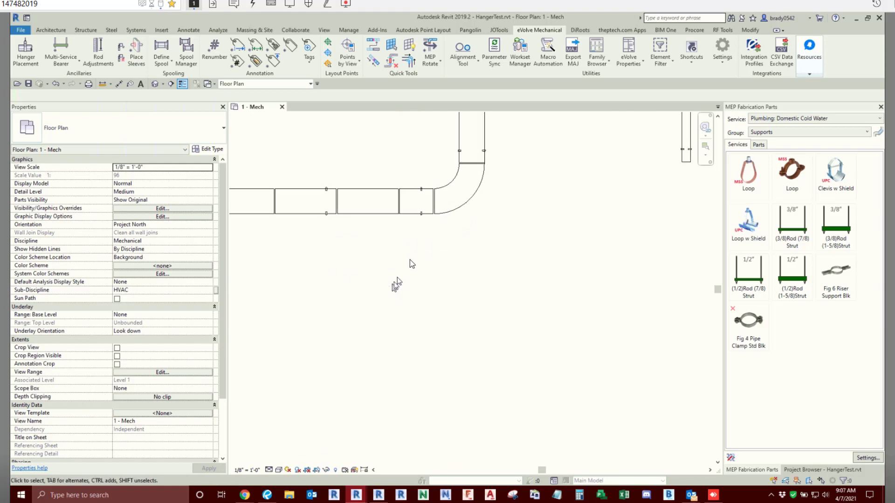
scroll(410, 259, "down", 2)
scroll(466, 270, "up", 4)
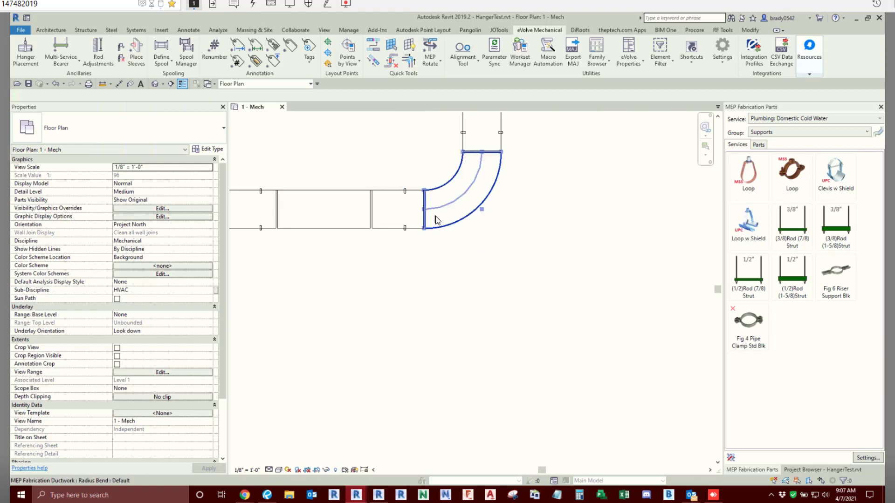
left_click(461, 214)
scroll(434, 261, "down", 1)
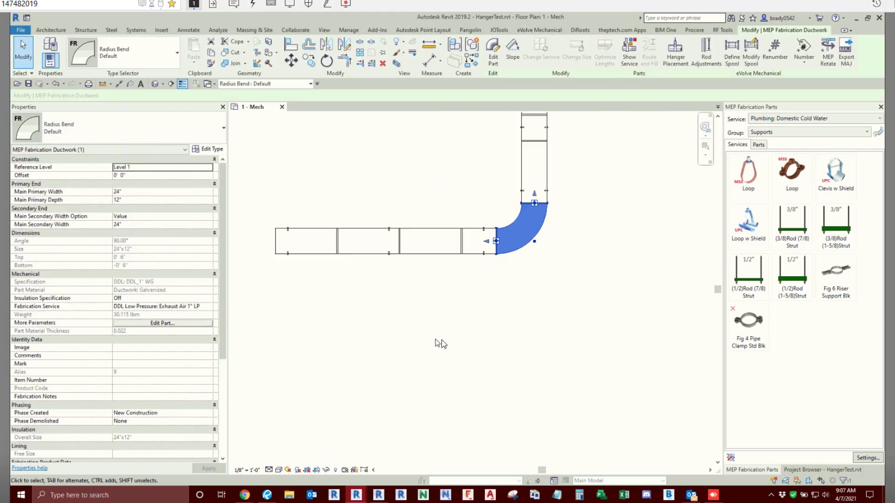
scroll(487, 237, "up", 1)
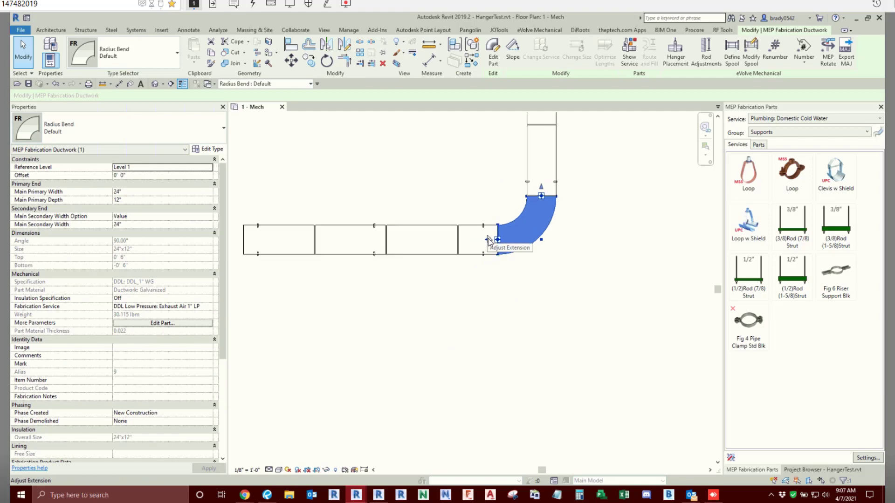
left_click_drag(489, 243, 469, 241)
left_click(451, 339)
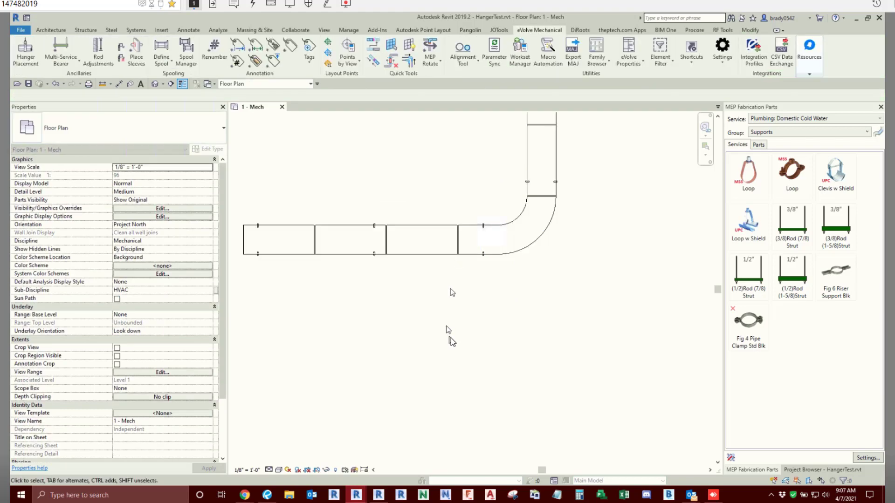
left_click(509, 256)
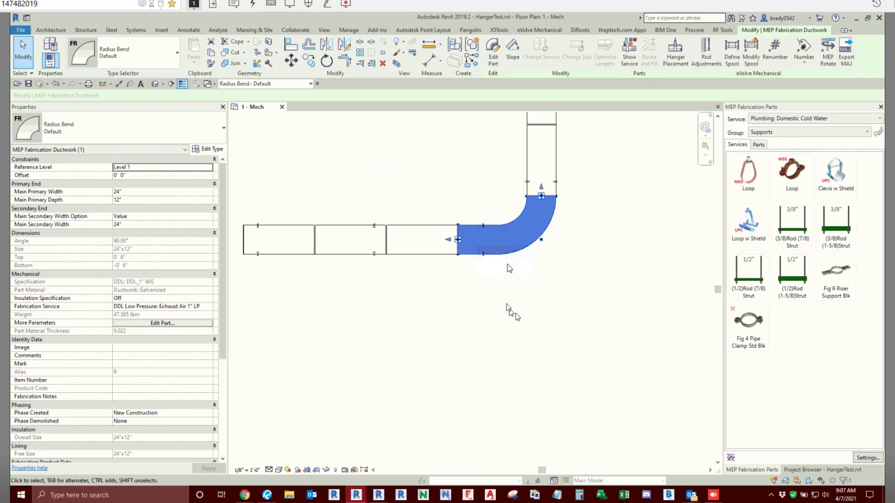
scroll(527, 321, "down", 2)
left_click(564, 250)
- Extend the second 90° radius bend down over the short straight at the head of the vertical leg
scroll(470, 186, "up", 2)
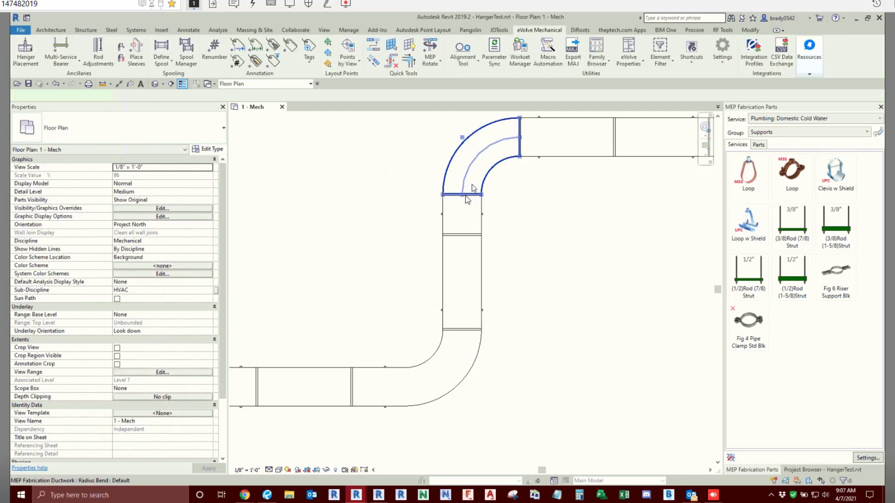
left_click(465, 193)
left_click_drag(462, 195, 462, 235)
left_click(558, 245)
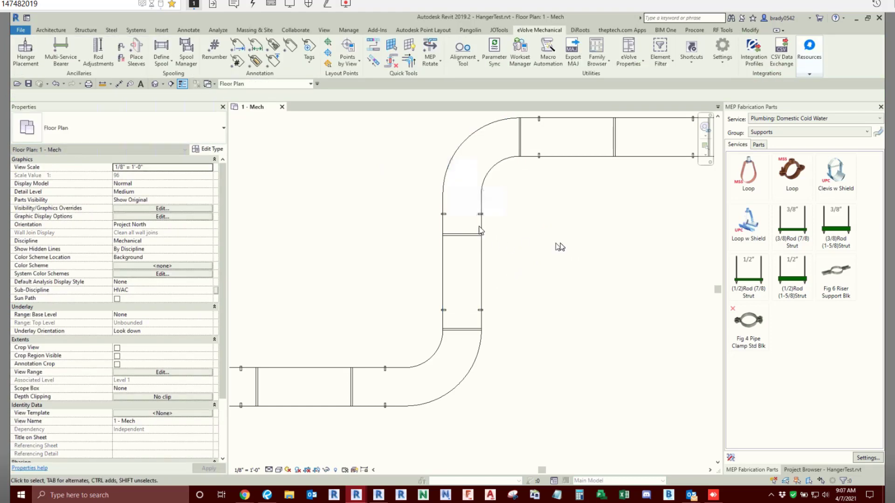
scroll(591, 213, "down", 1)
middle_click_drag(592, 215, 381, 238)
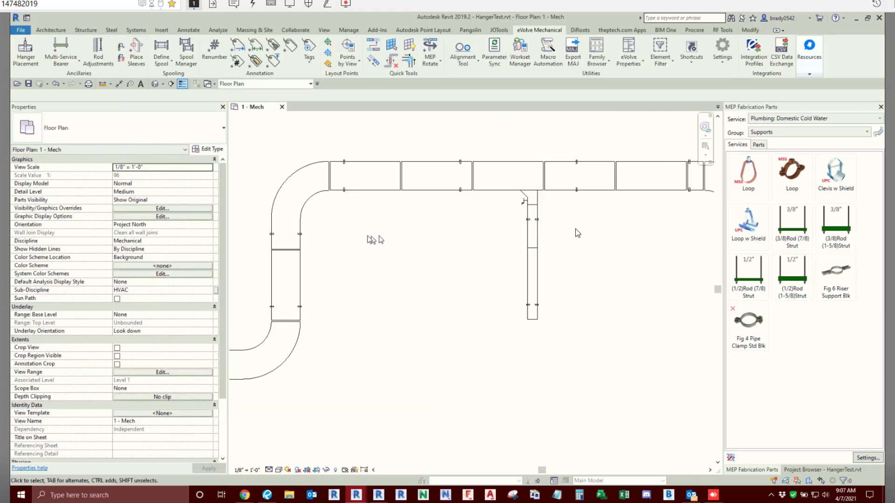
left_click(299, 200)
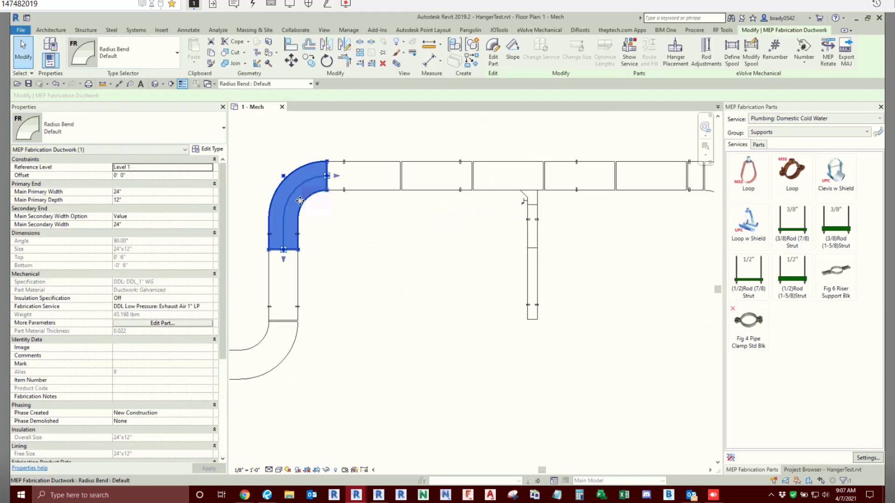
middle_click_drag(366, 275, 465, 266)
left_click(492, 394)
- Extend the first 45° radius bend back over the short straight before it on the main duct run
scroll(571, 250, "down", 1)
middle_click_drag(570, 250, 356, 261)
scroll(550, 212, "up", 3)
left_click(529, 182)
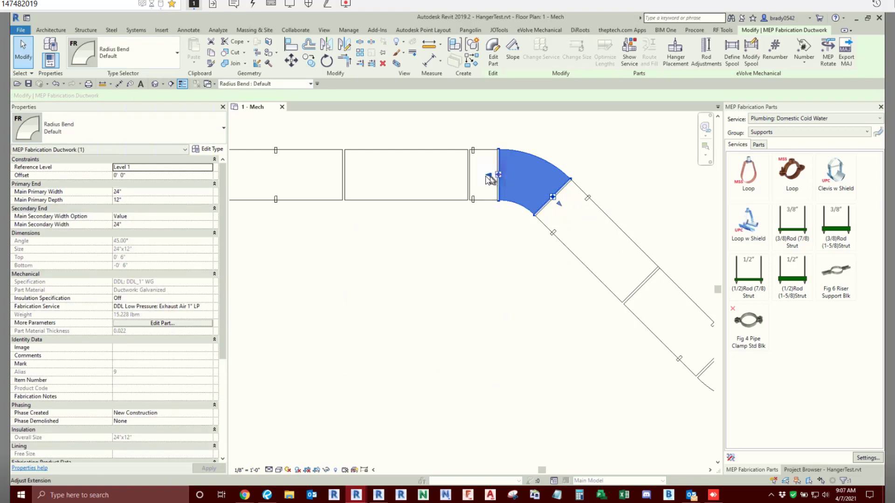
left_click(480, 230)
left_click(473, 200)
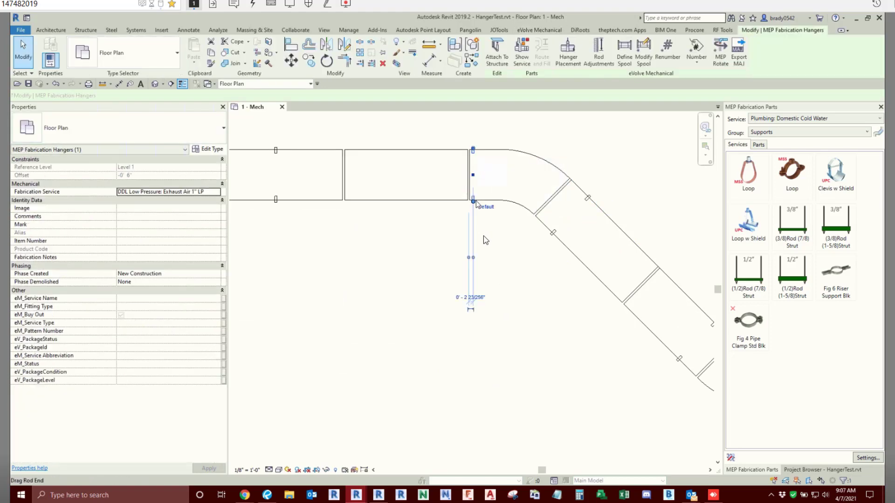
left_click(515, 266)
scroll(513, 248, "down", 2)
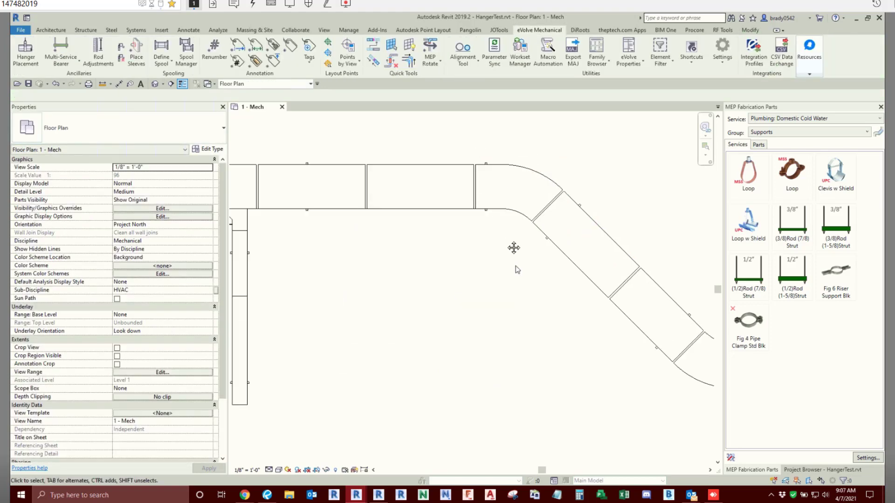
- Extend the transition on the main duct run back over the short straight to the nearest joint
middle_click_drag(552, 308, 442, 261)
middle_click_drag(593, 306, 406, 280)
scroll(673, 233, "up", 2)
left_click(671, 235)
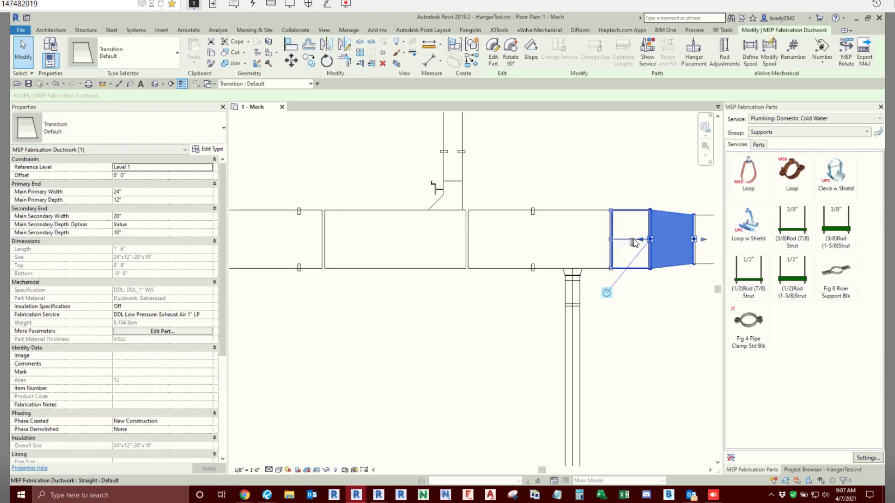
left_click(577, 162)
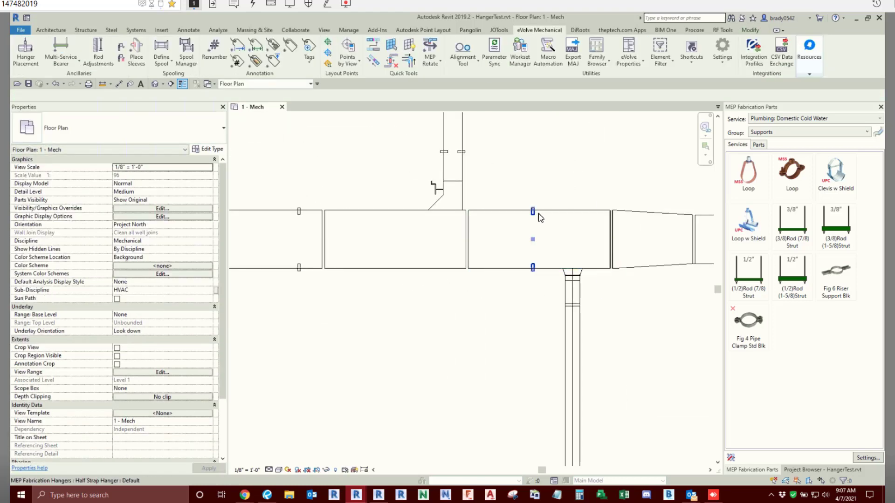
- Extend the 90° radius bend beyond the transition back over the short straight on its horizontal side
scroll(572, 149, "down", 2)
middle_click_drag(544, 185, 280, 240)
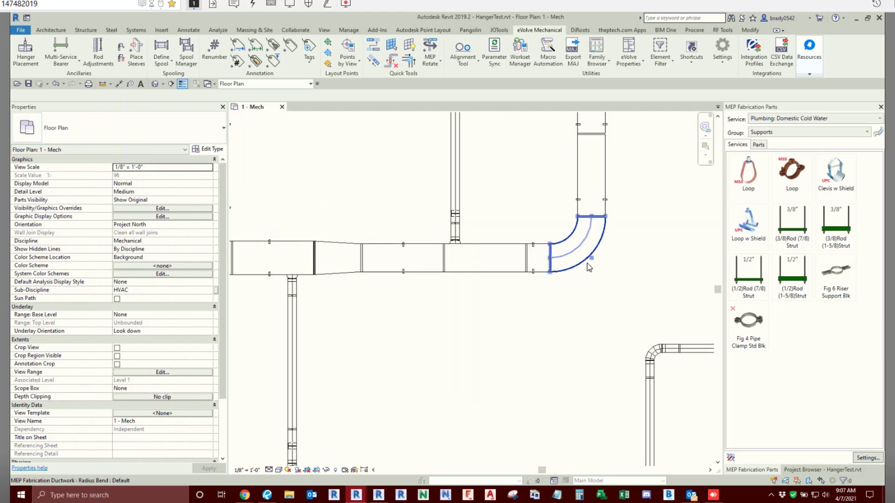
left_click(547, 261)
left_click(518, 205)
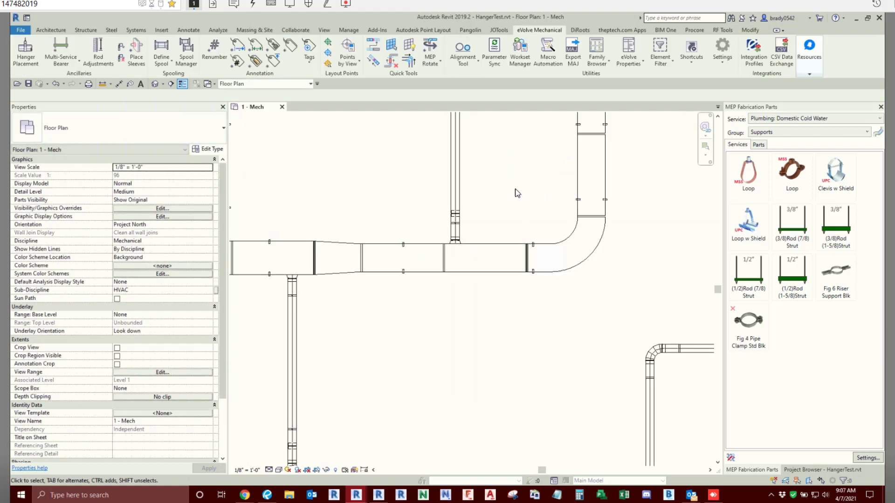
scroll(516, 192, "down", 2)
scroll(531, 285, "up", 2)
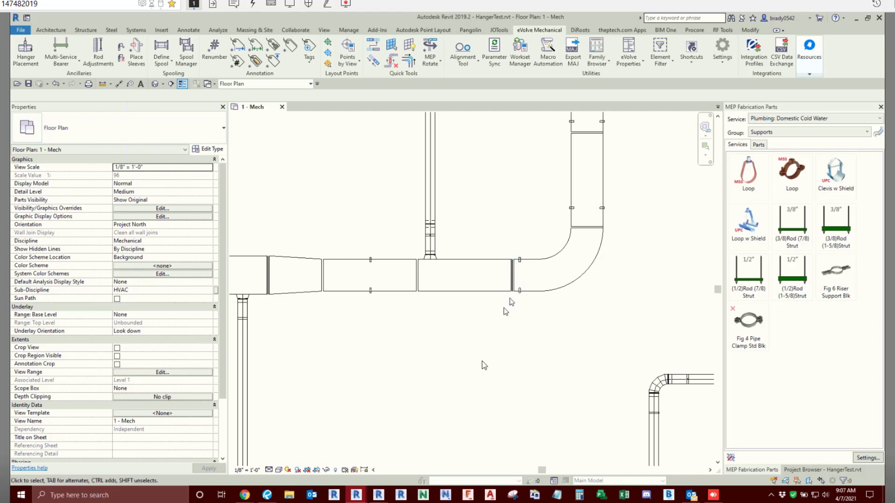
scroll(355, 289, "down", 3)
- Copy the first straight duct of the uppermost run 22' 6" vertically into the empty area above it
left_click(318, 275)
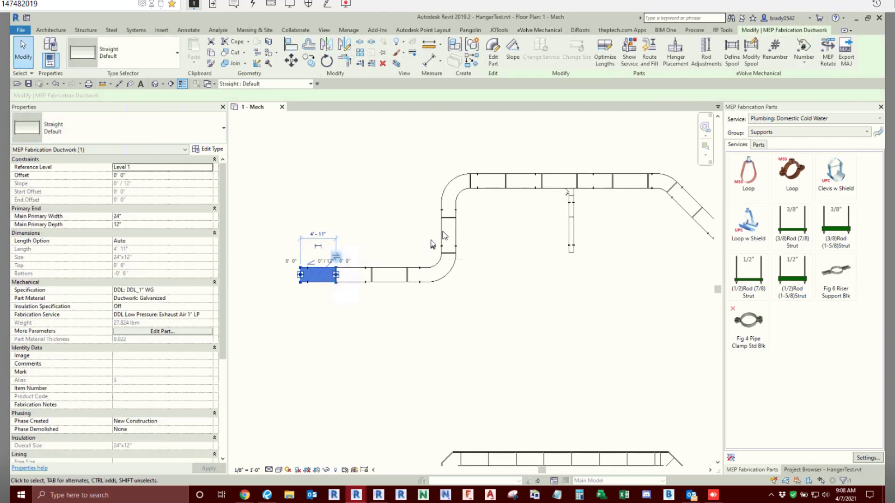
key("c")
key("o")
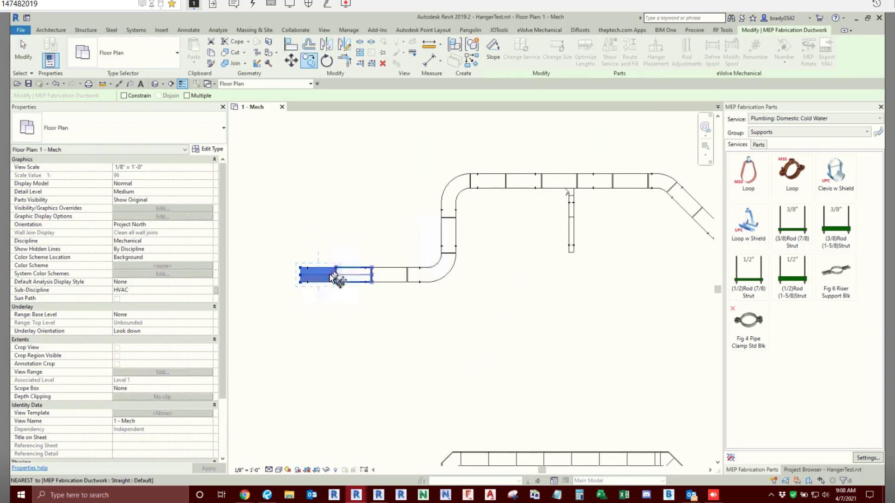
left_click(330, 275)
middle_click_drag(363, 256, 379, 340)
scroll(379, 340, "down", 1)
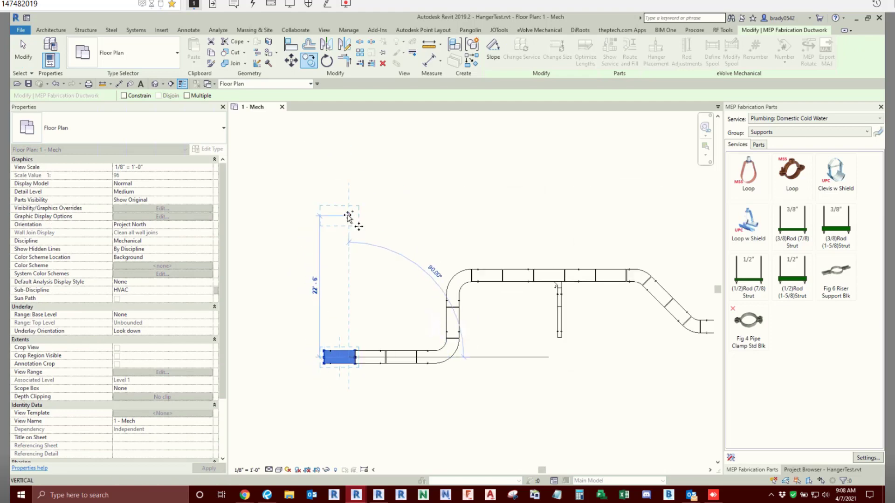
left_click(351, 217)
- Load the copied duct's service, DDL Low Pressure: Exhaust Air 1" LP, into the fabrication part browser
right_click(356, 214)
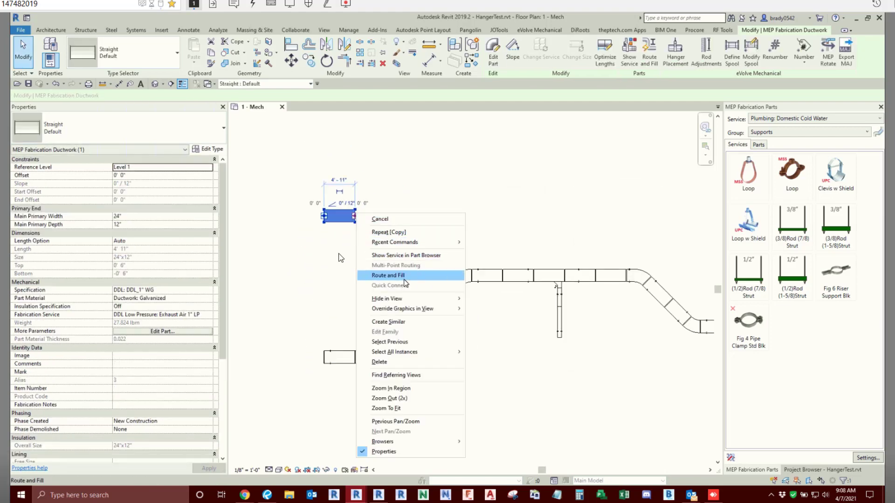
left_click(339, 254)
left_click(401, 238)
left_click(329, 216)
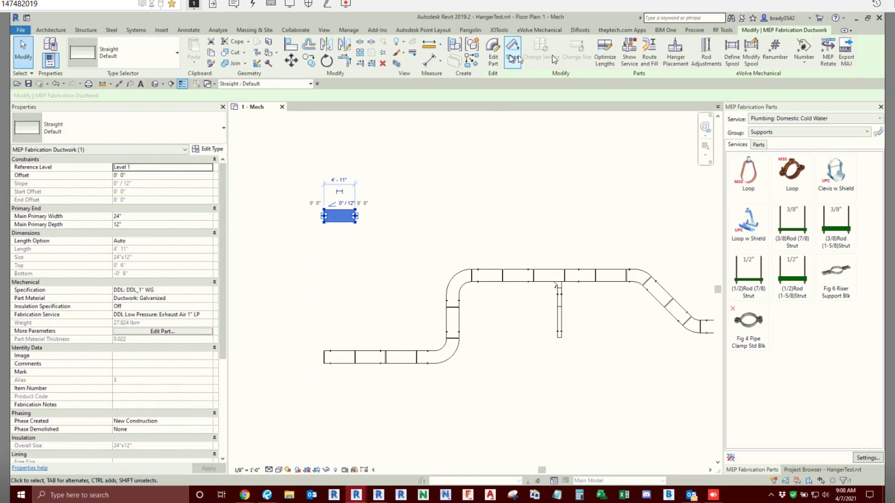
left_click(629, 59)
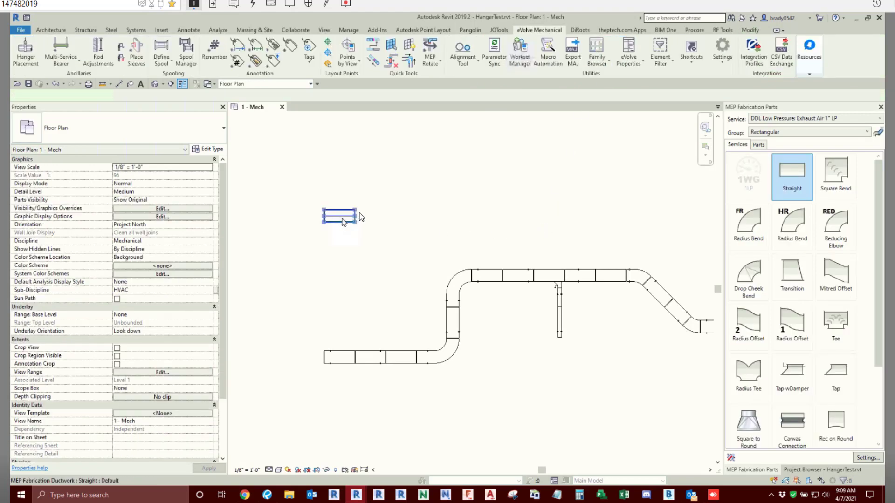
- Route duct from the copied straight with Multi-Point Routing: 8' 0" at 45°, 19' 6" horizontally, about 15' 6" up, and back toward the start side
left_click(354, 217)
right_click(357, 218)
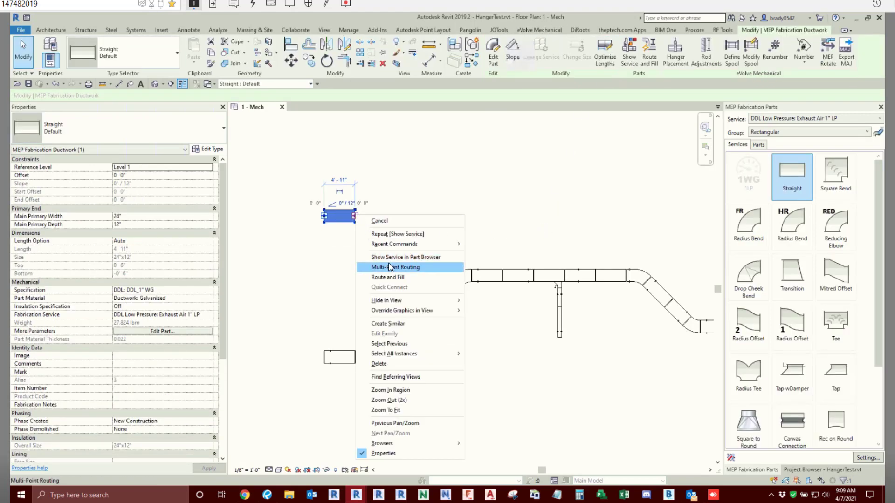
left_click(408, 221)
left_click(354, 216)
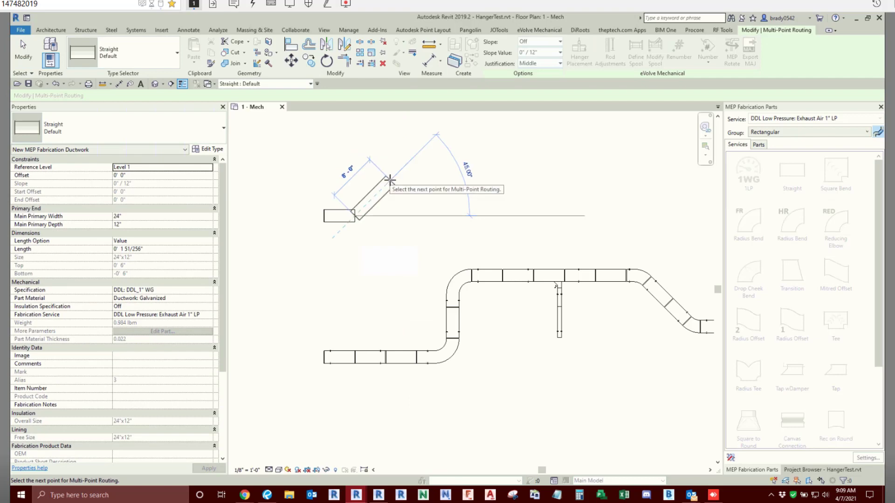
left_click(390, 180)
left_click(511, 180)
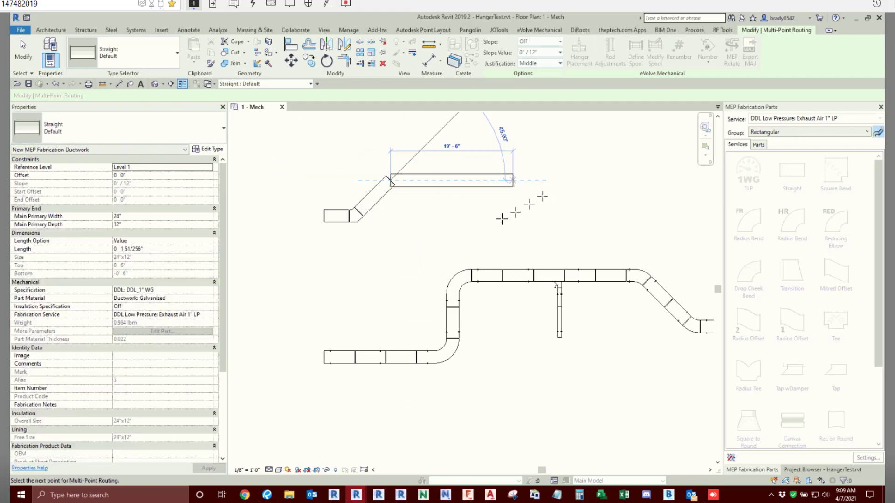
middle_click_drag(522, 140, 490, 260)
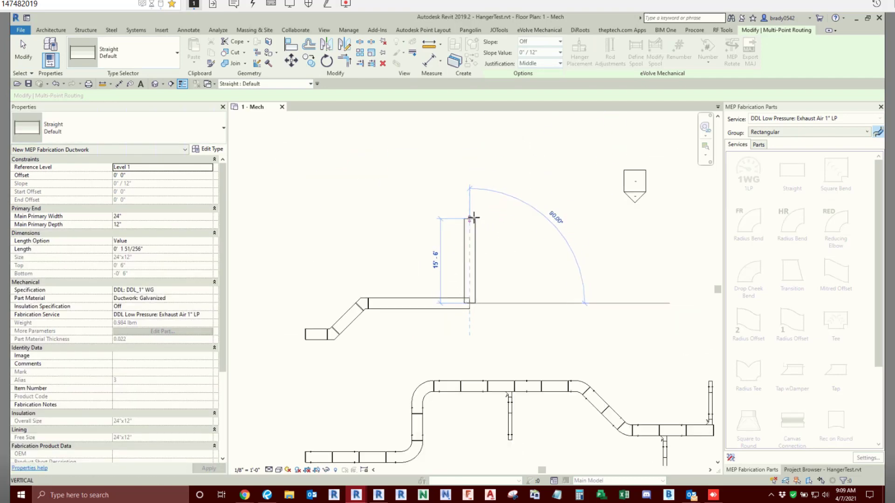
left_click(356, 220)
left_click(405, 254)
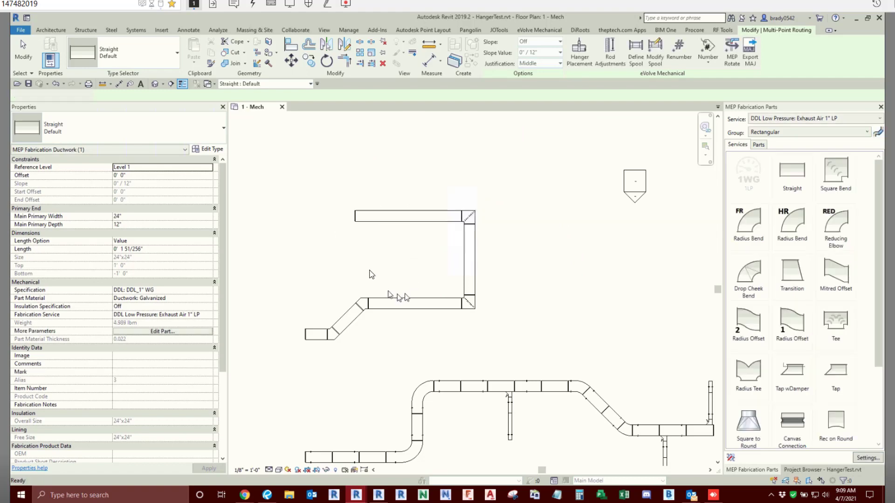
key("Escape")
key("Escape")
- Offset copies of the new run's starting straight, 45° diagonal and long horizontal straight 3' 0" upward
left_click(749, 31)
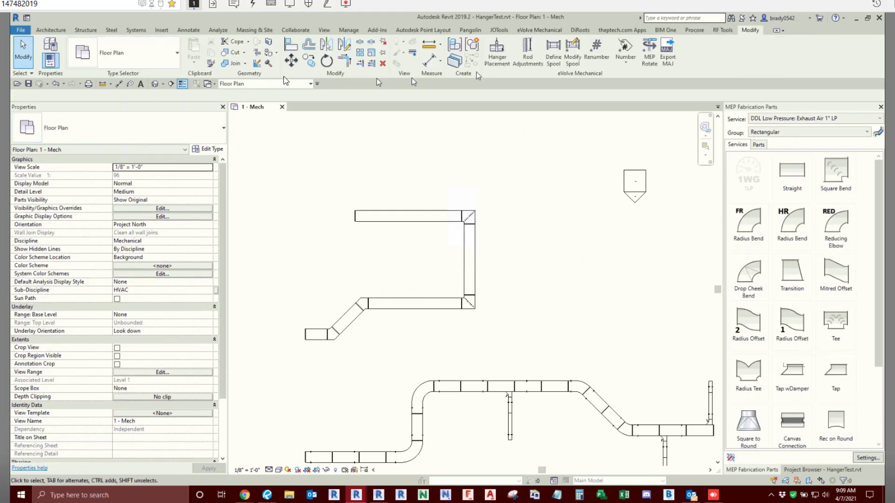
left_click(309, 45)
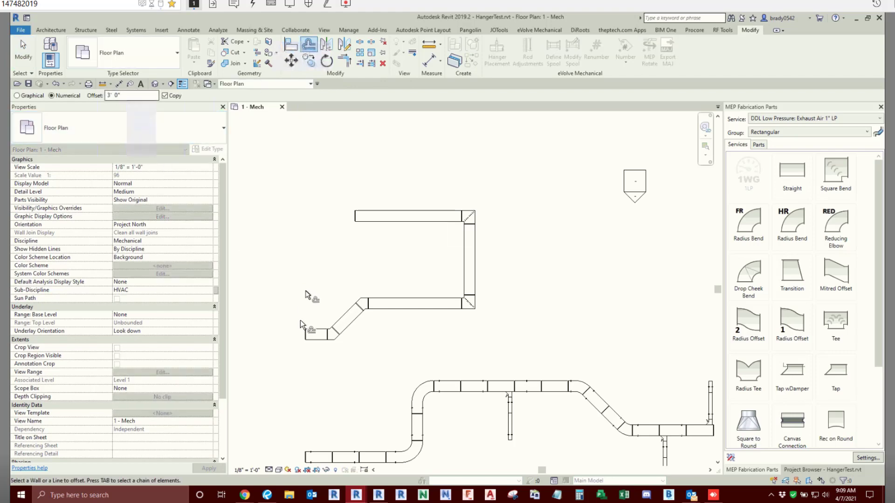
left_click(308, 334)
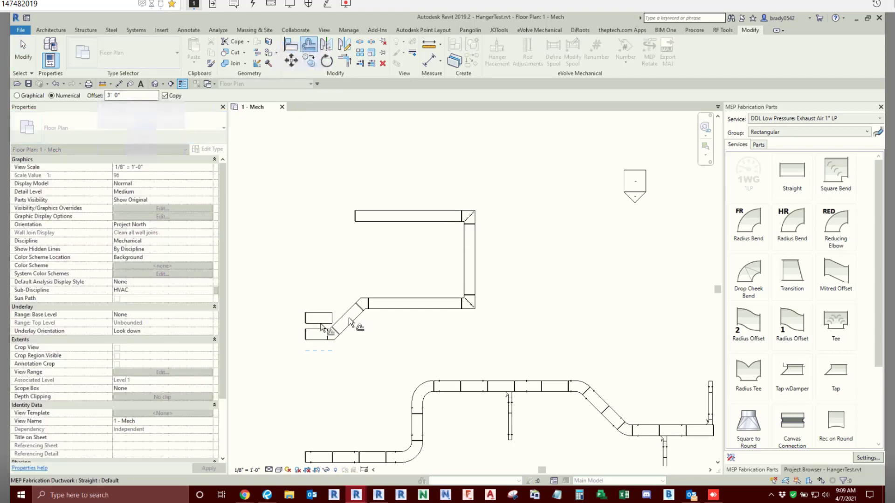
left_click(348, 319)
left_click(385, 306)
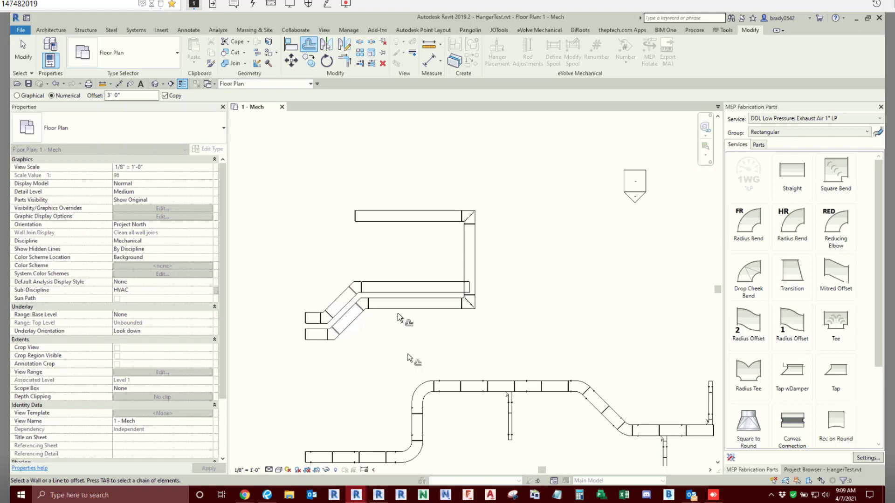
- Delete the offset copies of the starting straight, diagonal and long horizontal straight together with their connecting bends
key("Escape")
left_click(394, 289)
key("Delete")
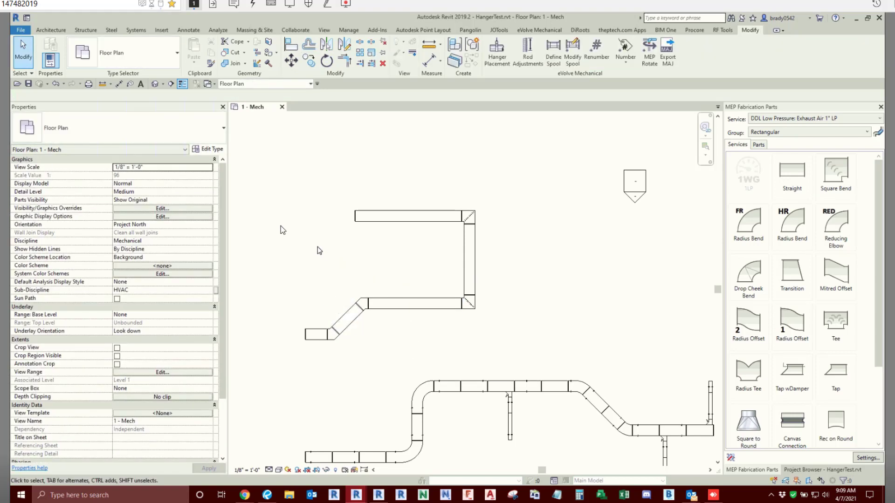
- Offset a copy of the whole chain of straights in the upper exhaust run 3' 0" toward its inner side
left_click(308, 45)
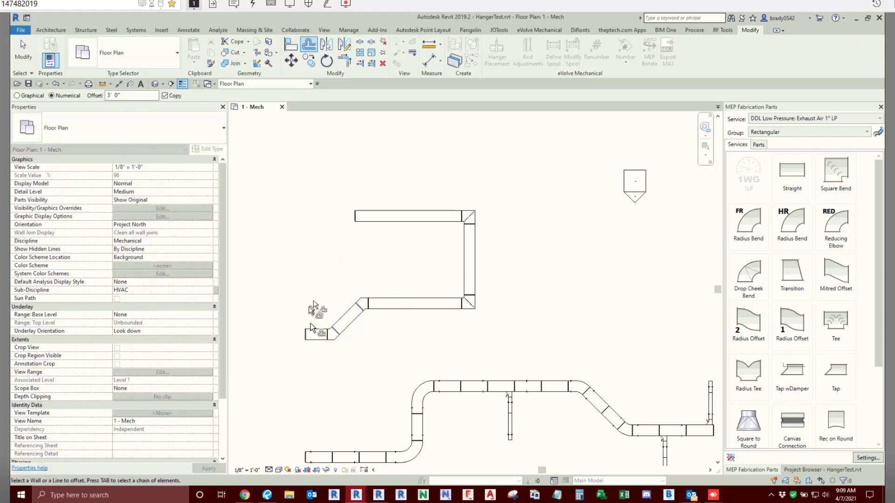
key("Tab")
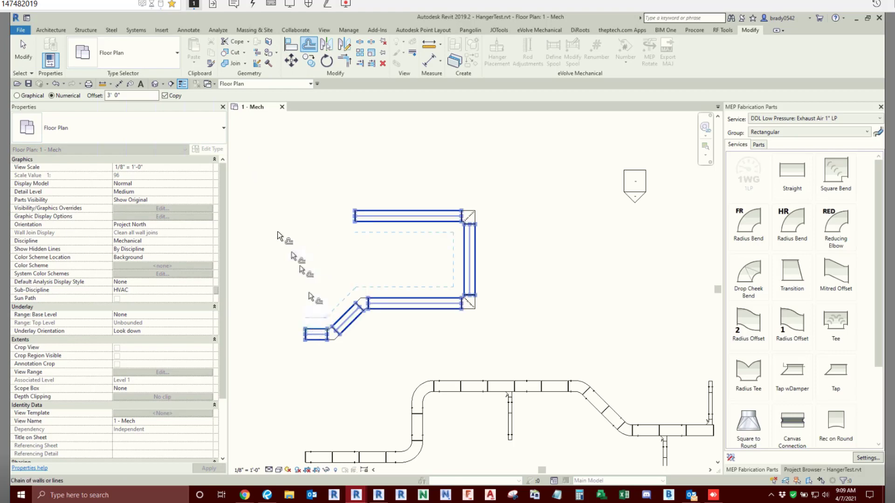
left_click(278, 232)
key("Escape")
key("Escape")
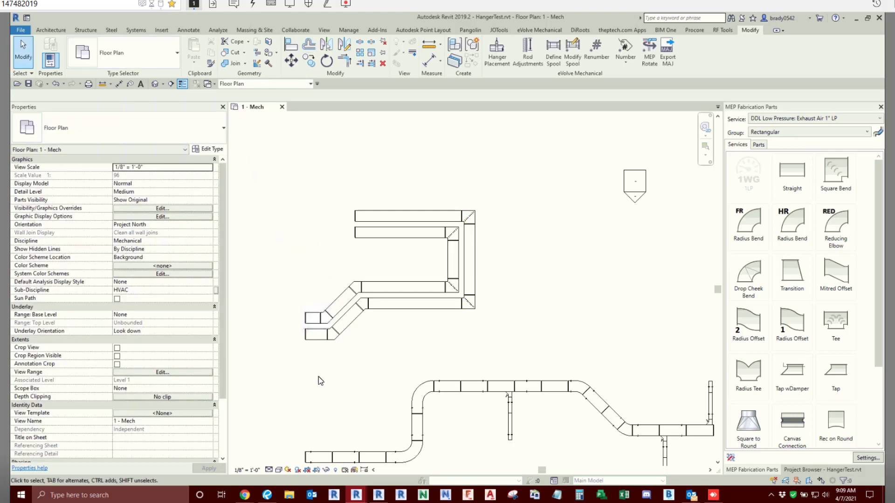
- Delete the complete inner duct run made by the chain offset
key("Tab")
left_click(366, 279)
key("Delete")
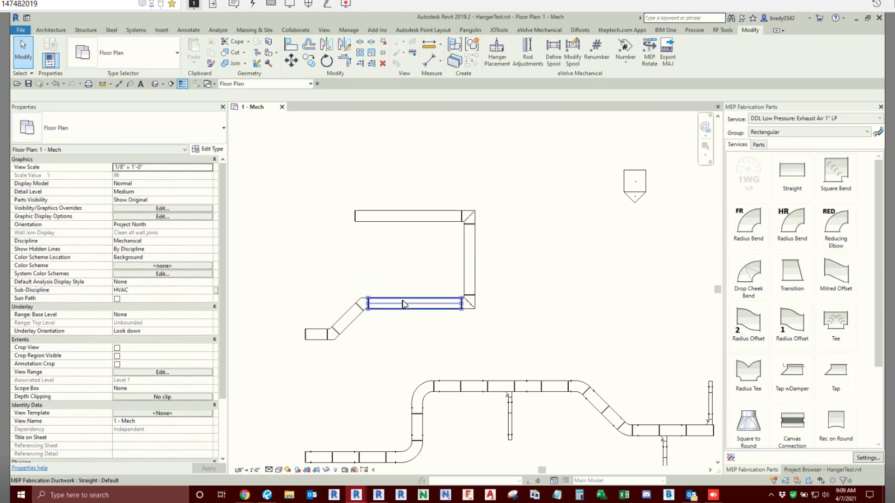
- Select all square bends like the 45° one in the upper run and change their type to Radius Bend: Default
right_click(362, 302)
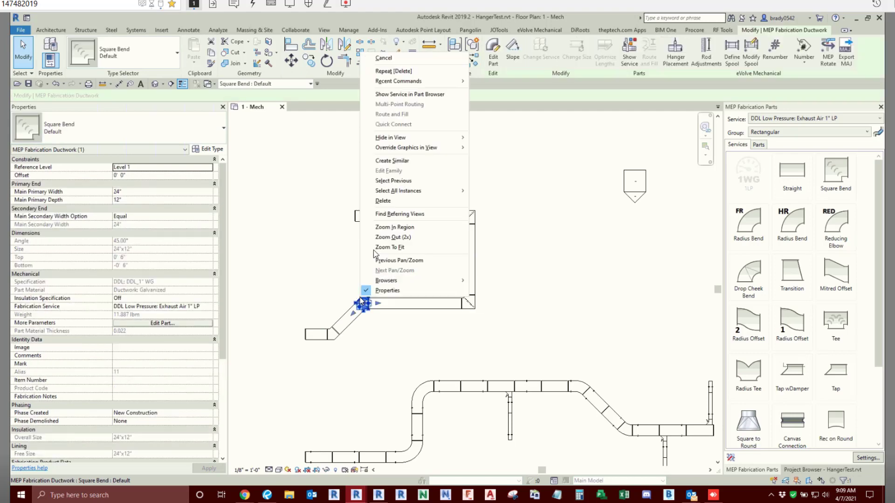
left_click(483, 192)
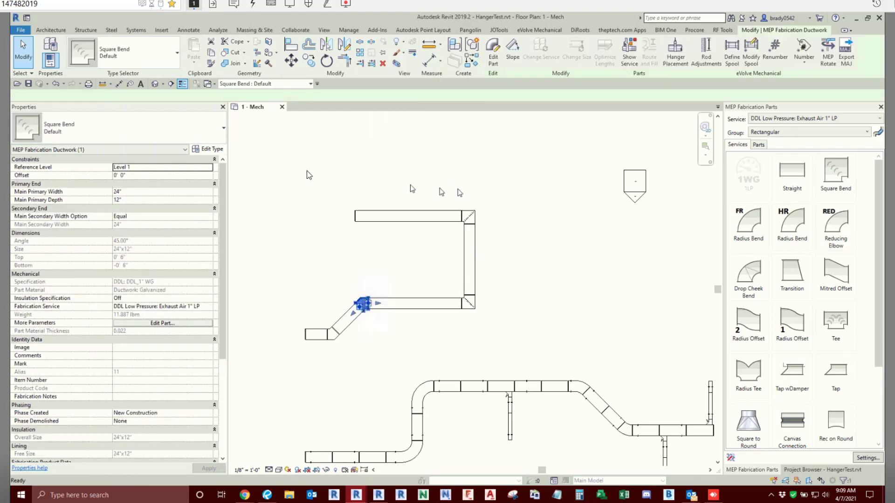
left_click(93, 128)
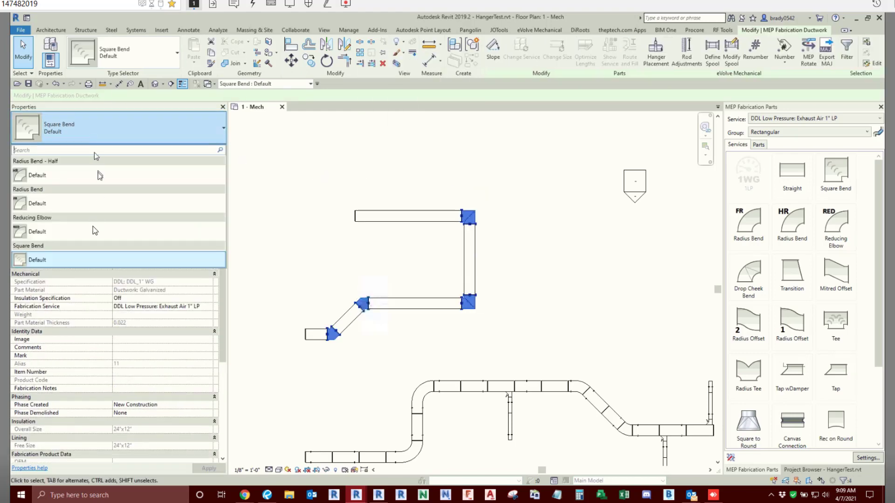
left_click(51, 205)
key("Escape")
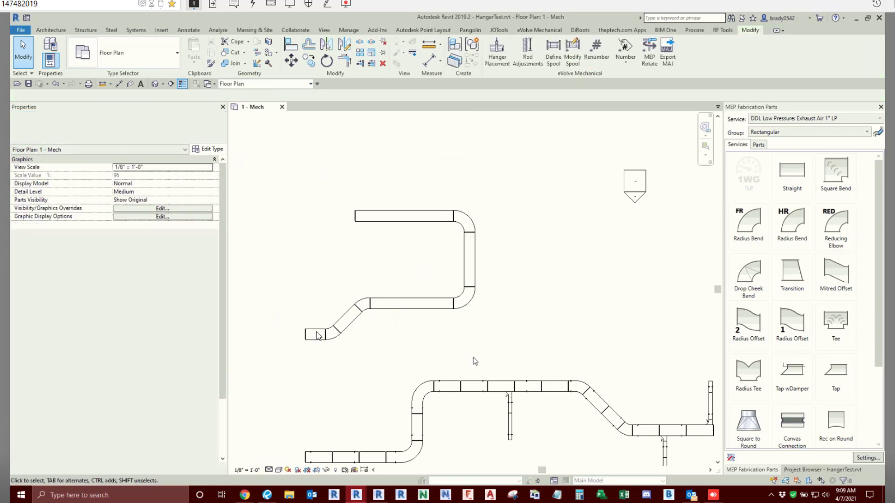
key("Tab")
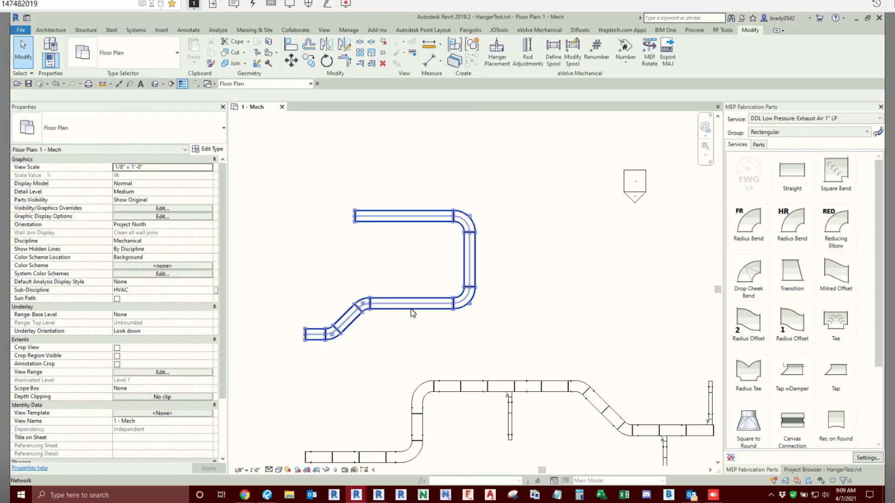
left_click_drag(326, 266, 345, 272)
left_click_drag(282, 264, 367, 290)
- Delete the four radius bends from the upper duct run, leaving only its straights
left_click(362, 298)
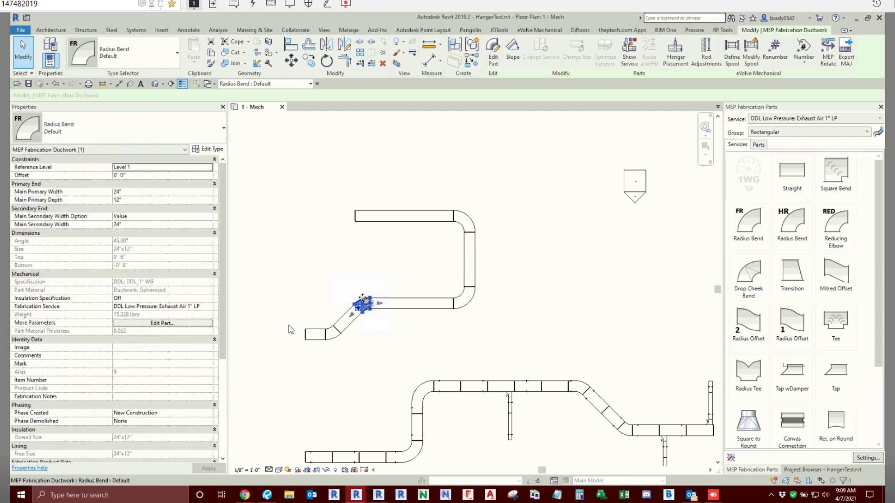
key("Delete")
left_click(330, 337)
key("Delete")
left_click(463, 293)
key("Delete")
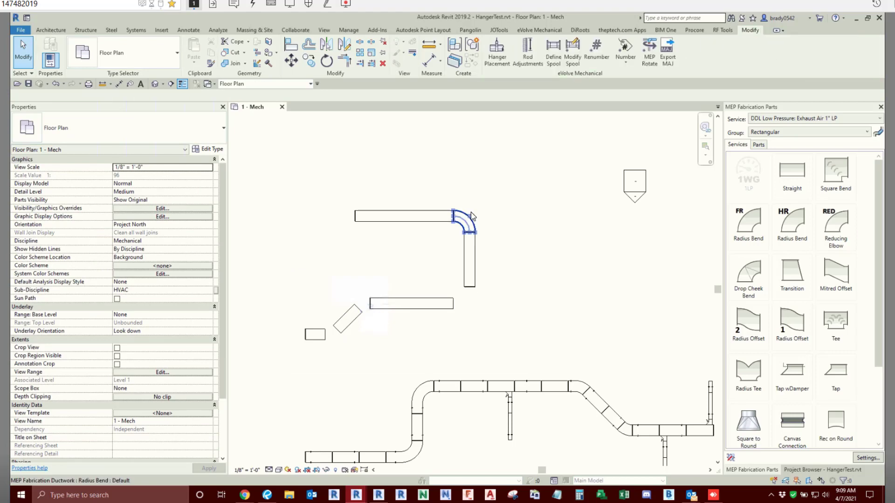
left_click(470, 221)
key("Delete")
- Join the long lower horizontal straight and the vertical straight at a corner with Trim/Extend to Corner
key("t")
key("r")
left_click(408, 302)
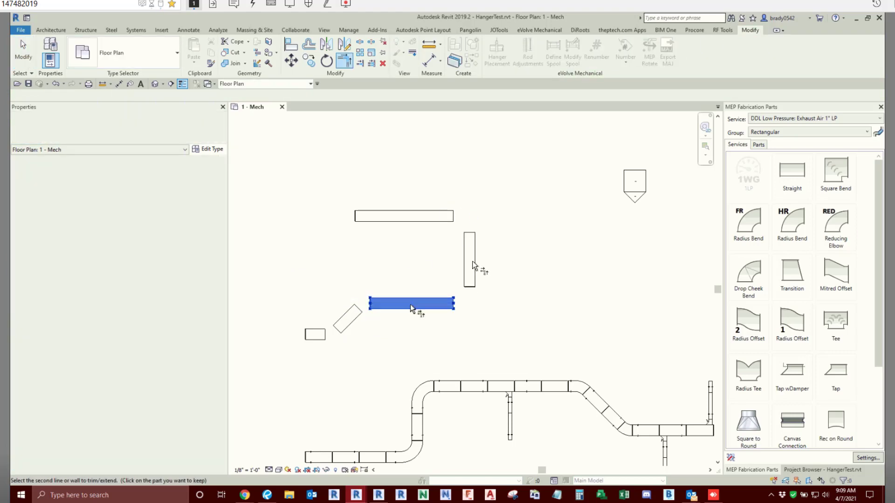
left_click(473, 264)
key("Escape")
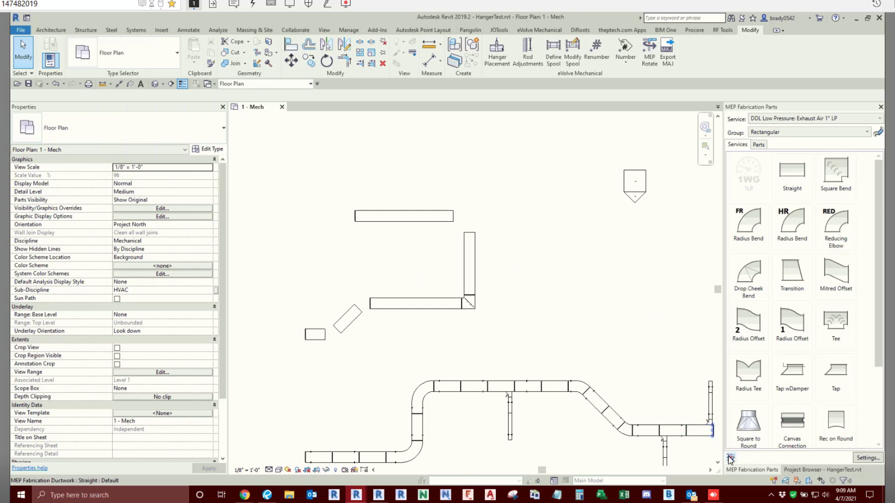
- Exclude the Square Bend, the HR Radius Bend and the Reducing Elbow from the Rectangular group's automatic part selection
left_click(730, 459)
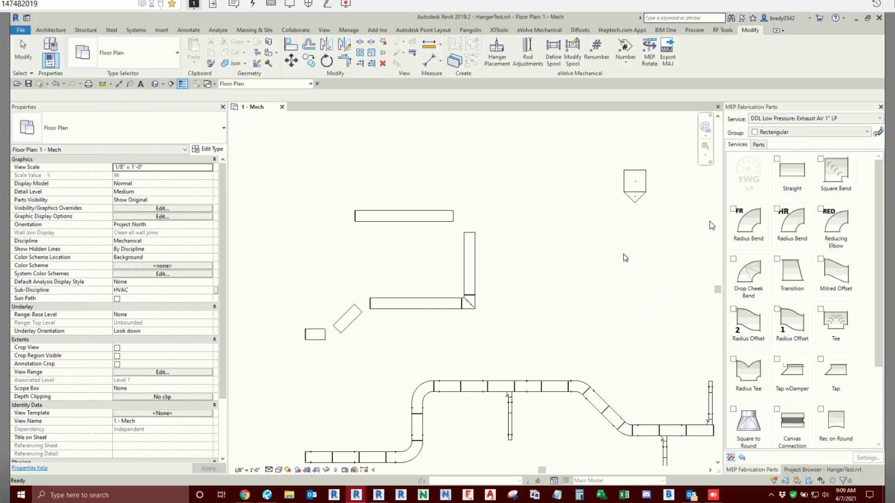
left_click(821, 159)
left_click(776, 210)
left_click(821, 210)
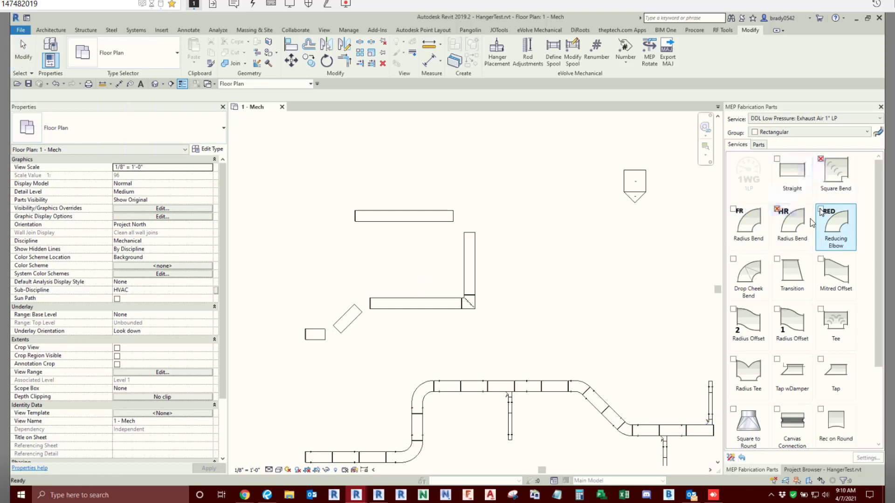
left_click(731, 458)
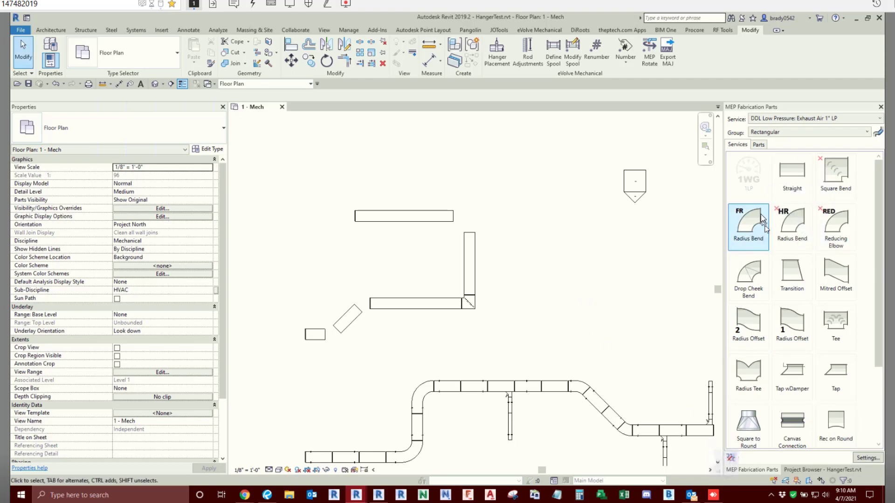
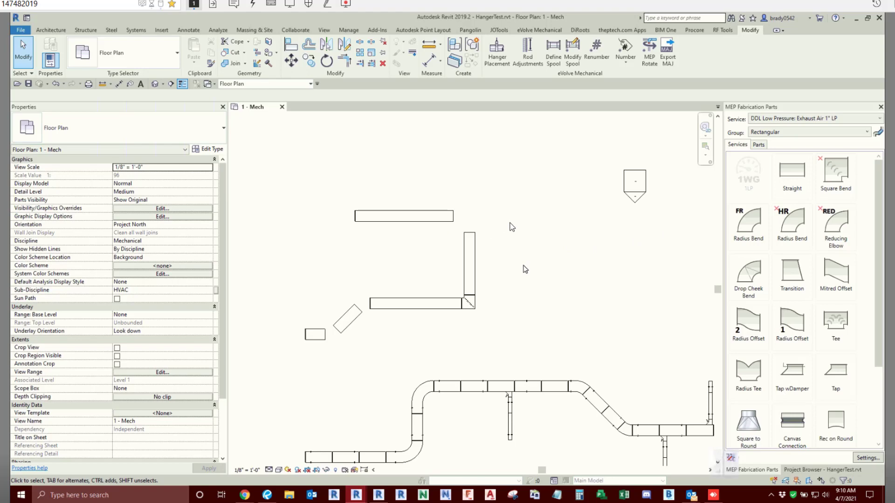
- Try to join the vertical straight and the upper horizontal straight at a corner with Trim/Extend to Corner, cancelling the operation
key("t")
key("r")
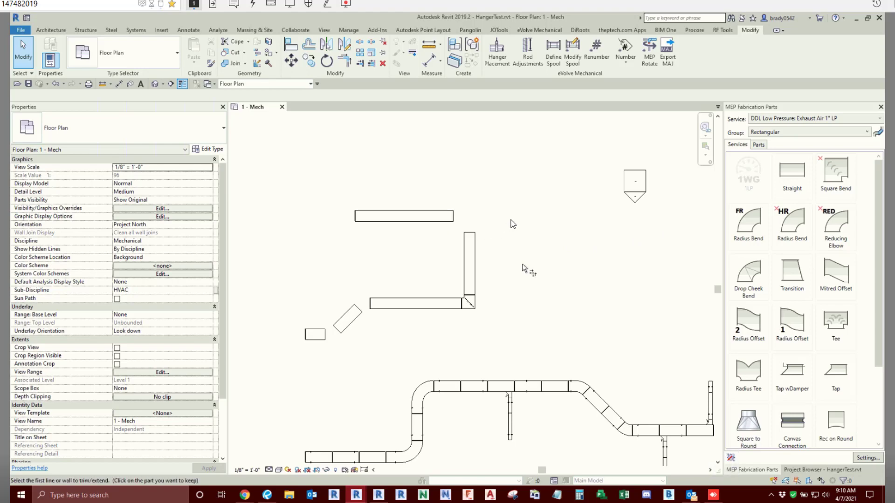
left_click(475, 252)
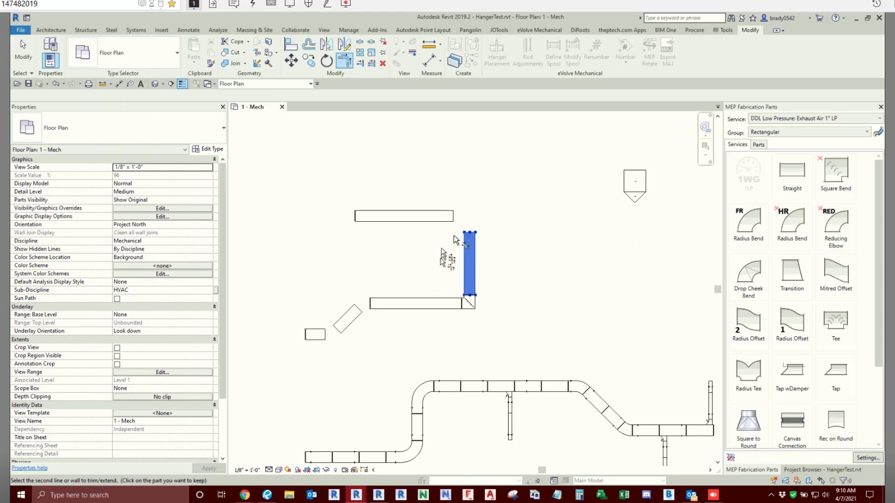
left_click(443, 216)
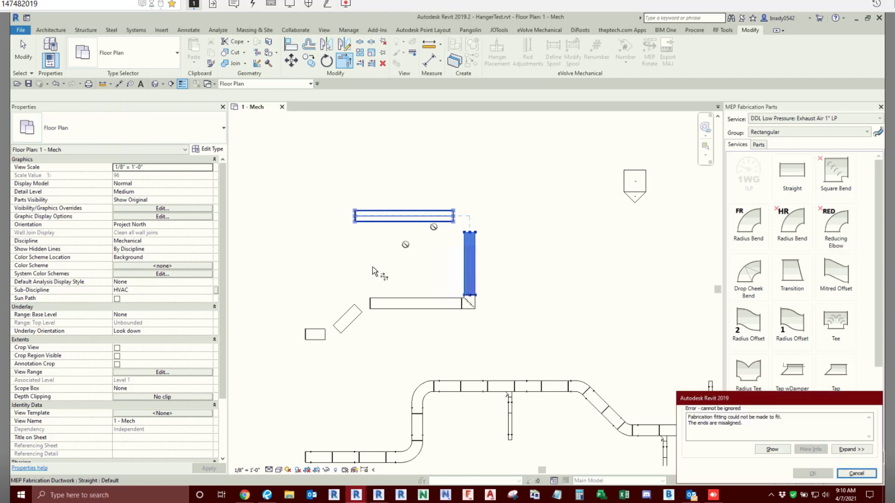
left_click(866, 475)
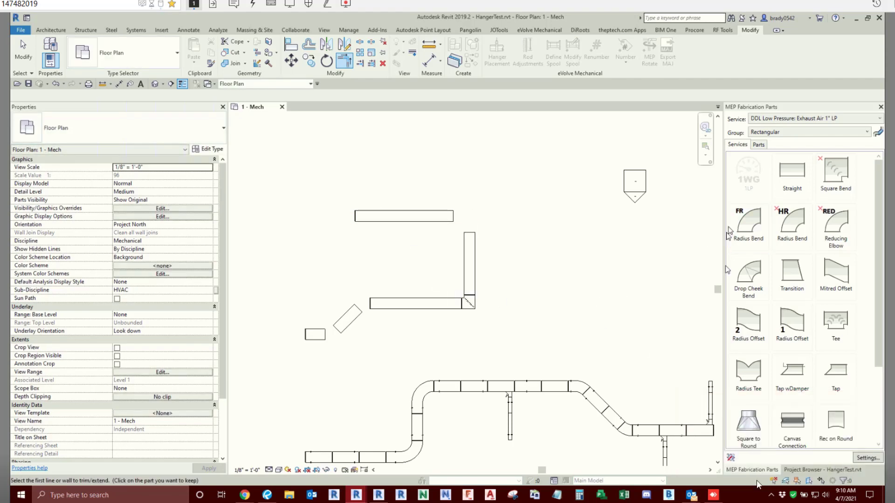
- Turn on part exclusion editing for the Rectangular group and delete all loose straights and the square bend of the upper duct run
left_click(731, 459)
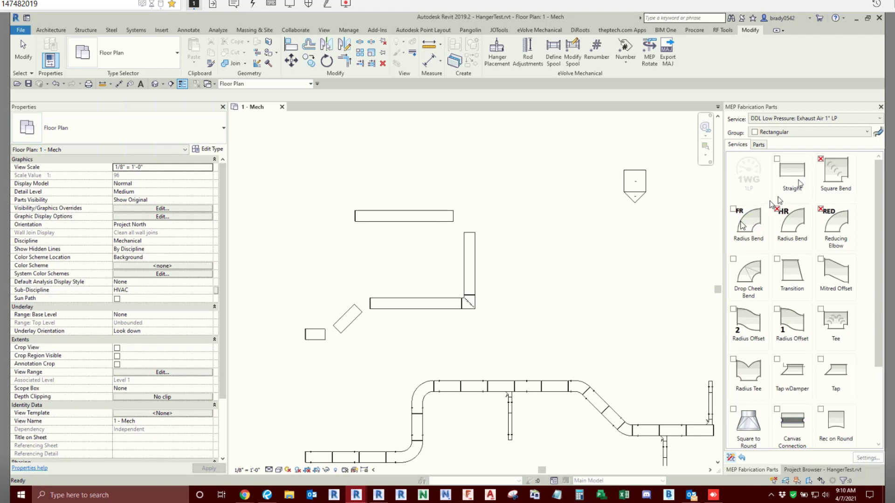
key("Escape")
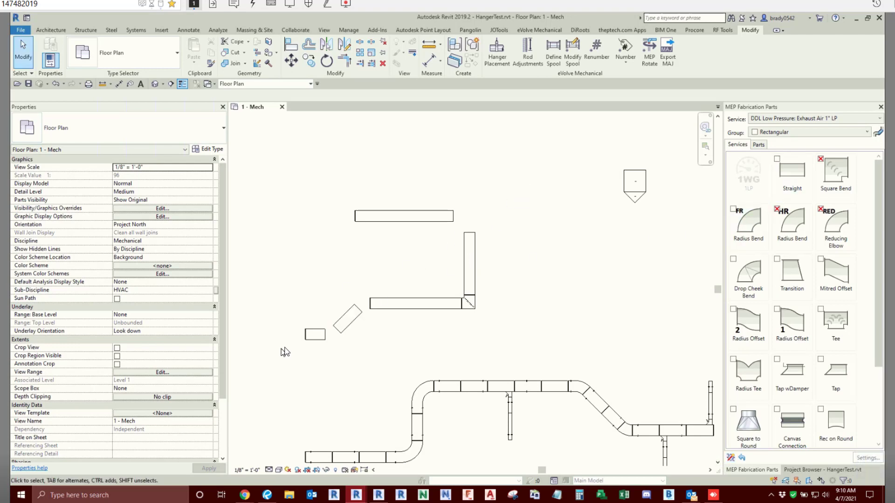
left_click_drag(506, 170, 309, 350)
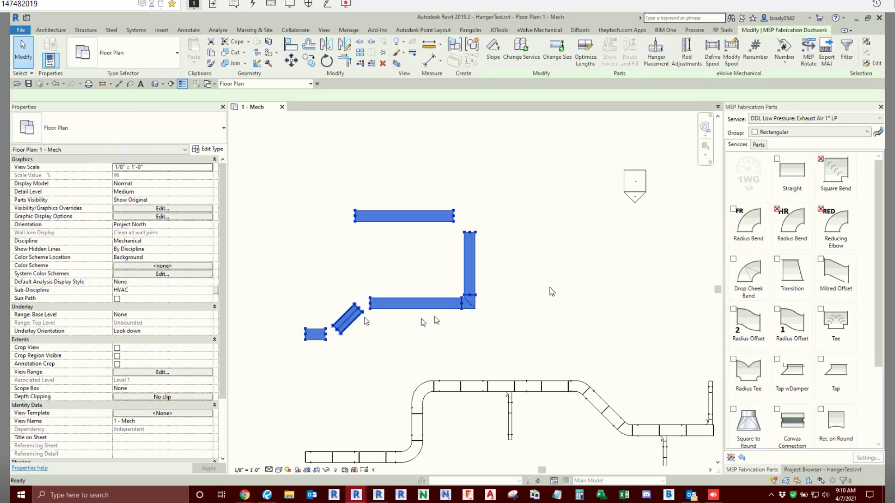
key("Delete")
- Delete the Half Strap Hanger at the start of the radius bend before the diagonal section of the main duct
scroll(482, 296, "down", 3)
middle_click_drag(438, 375, 450, 361)
scroll(422, 223, "up", 3)
scroll(499, 157, "up", 3)
scroll(501, 158, "up", 2)
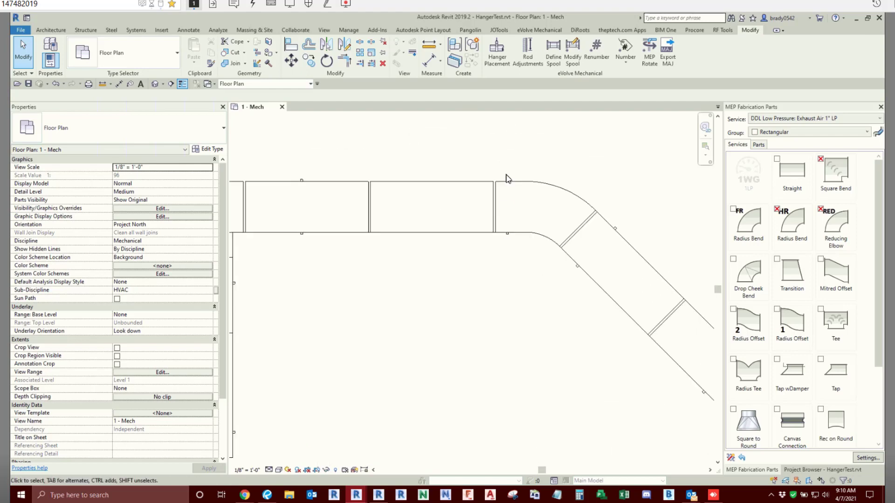
left_click(507, 181)
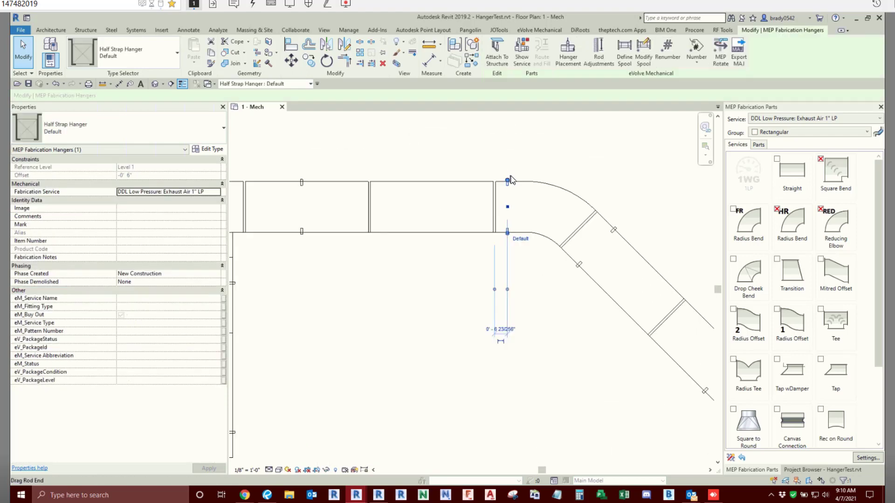
key("Delete")
- Start routing a Rectangular Straight with a main primary width of 60" and depth of 40"
left_click(770, 133)
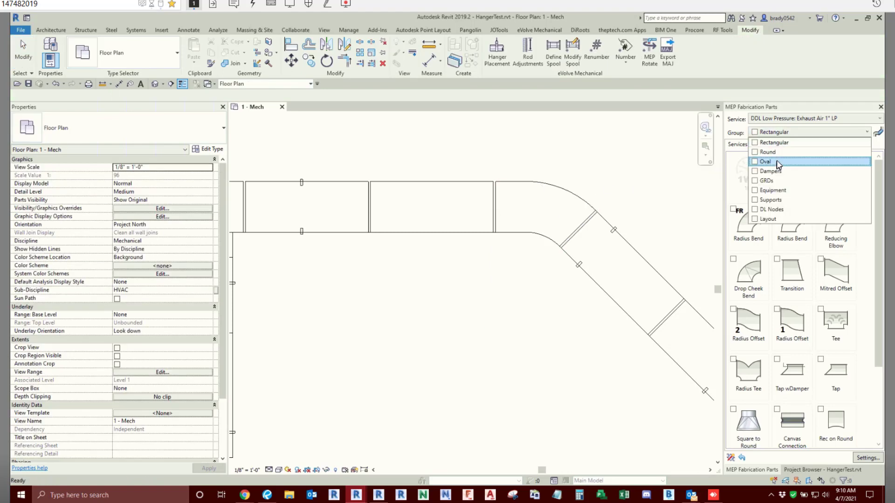
left_click(620, 196)
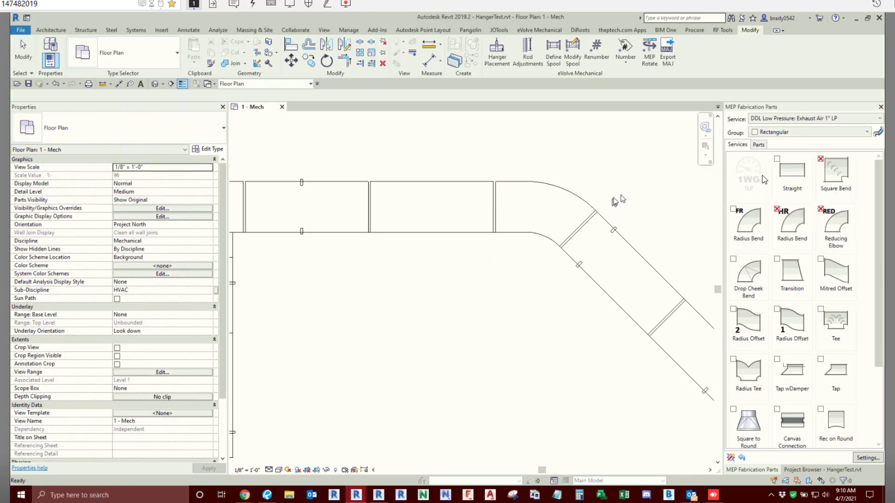
left_click(792, 175)
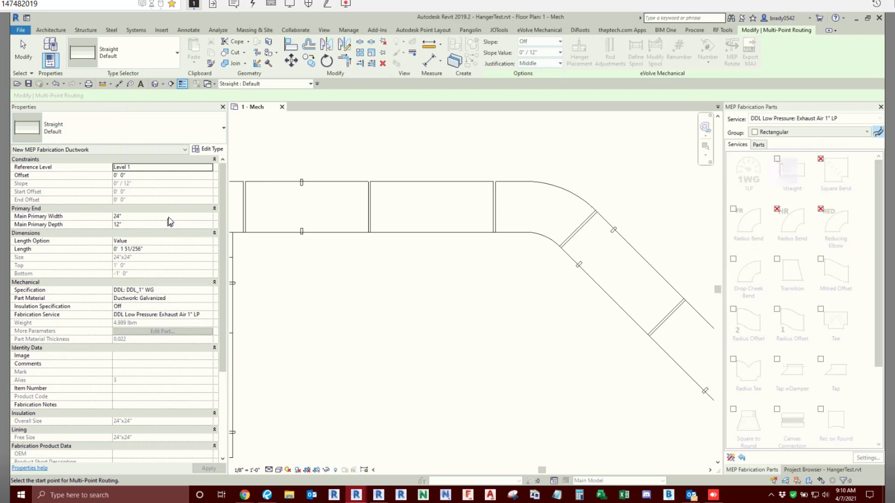
left_click(169, 217)
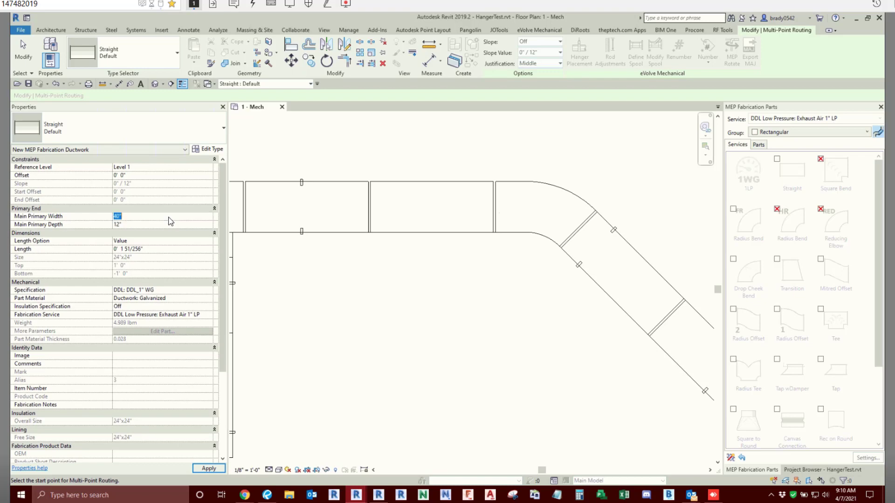
type("60")
left_click(156, 225)
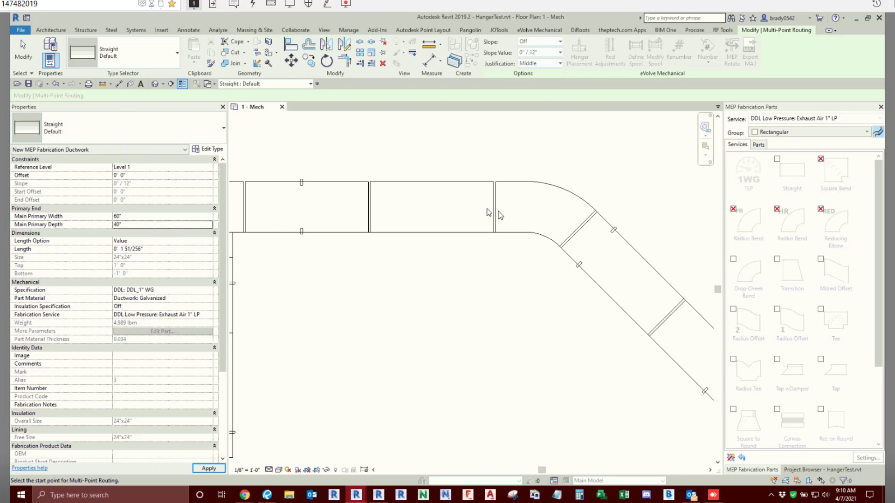
- Re-include both Radius Bends and route the duct above the existing main as two horizontal runs joined by a rising 45° diagonal
scroll(488, 212, "down", 5)
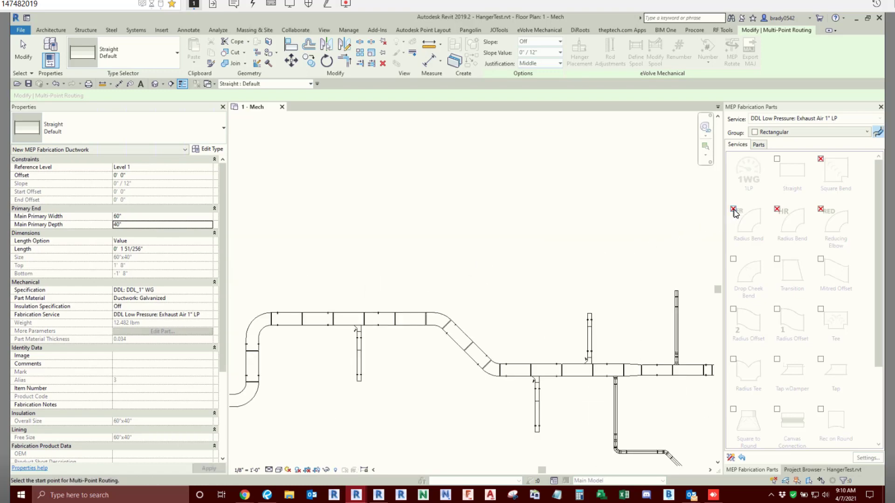
left_click(359, 214)
left_click(526, 180)
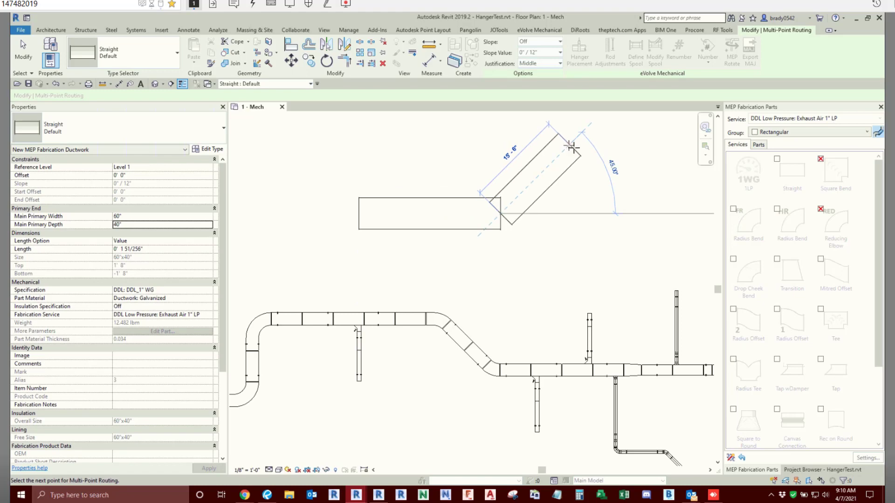
left_click(561, 141)
scroll(561, 141, "down", 1)
middle_click_drag(657, 153, 479, 213)
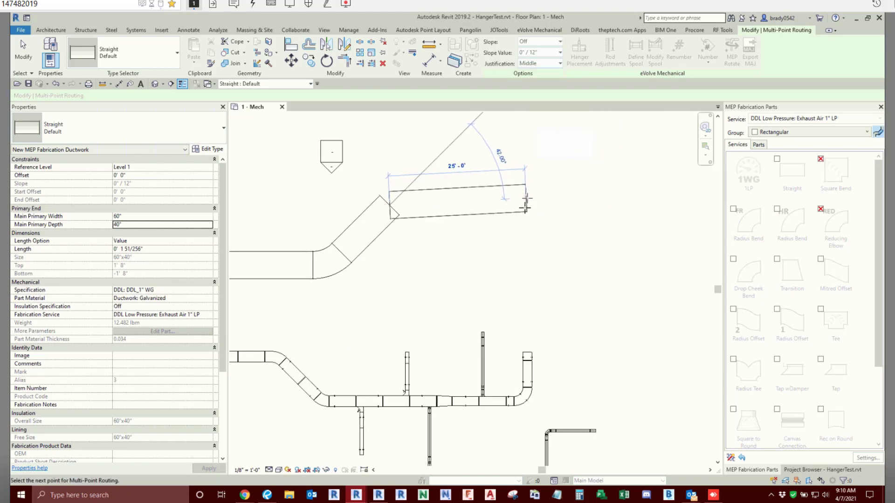
key("Escape")
key("Escape")
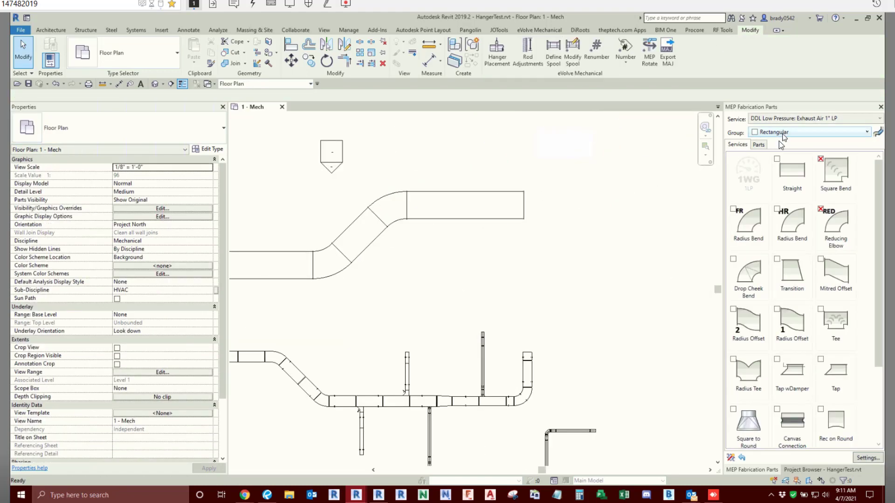
- Place rectangular Strut Hanger 1-5/8 supports on the new duct: two on each horizontal straight and one on the diagonal
left_click(784, 134)
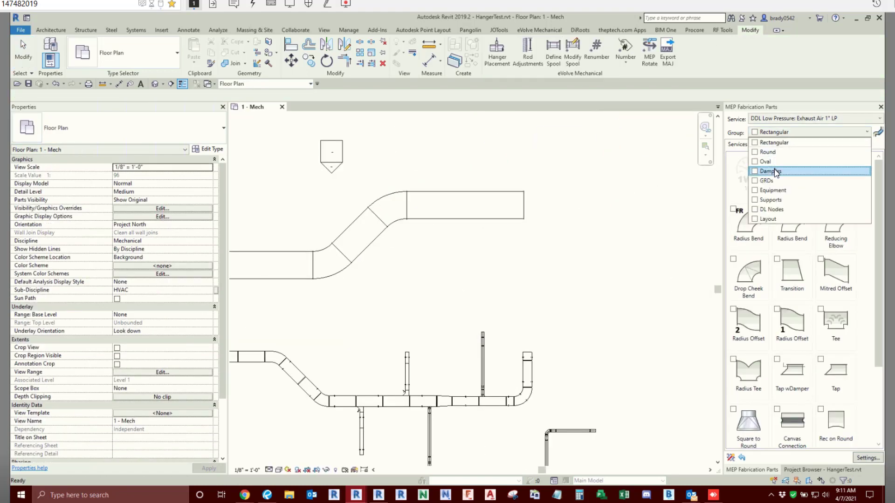
left_click(771, 199)
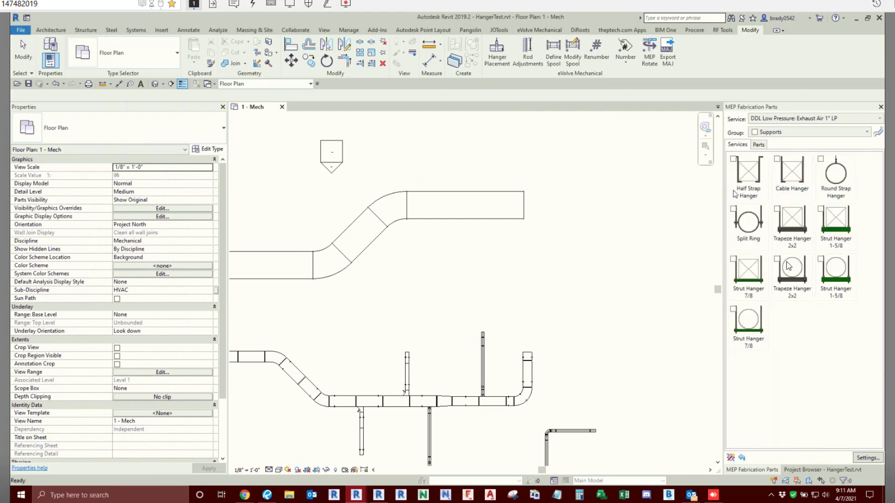
left_click(844, 235)
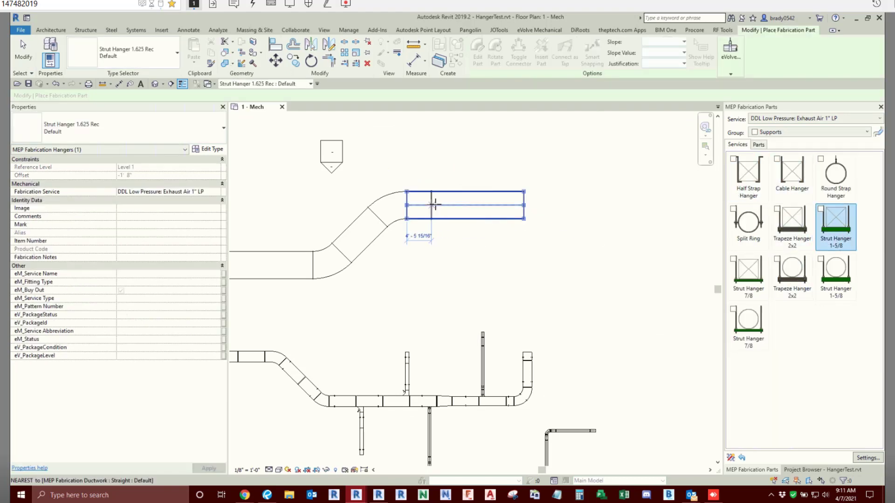
left_click(433, 204)
left_click(511, 204)
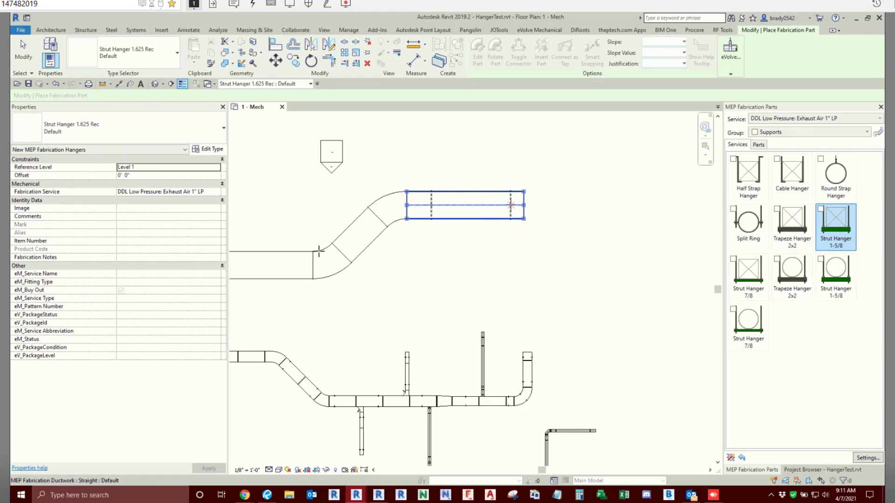
left_click(268, 274)
middle_click_drag(267, 274, 389, 288)
left_click(346, 282)
key("Escape")
key("Escape")
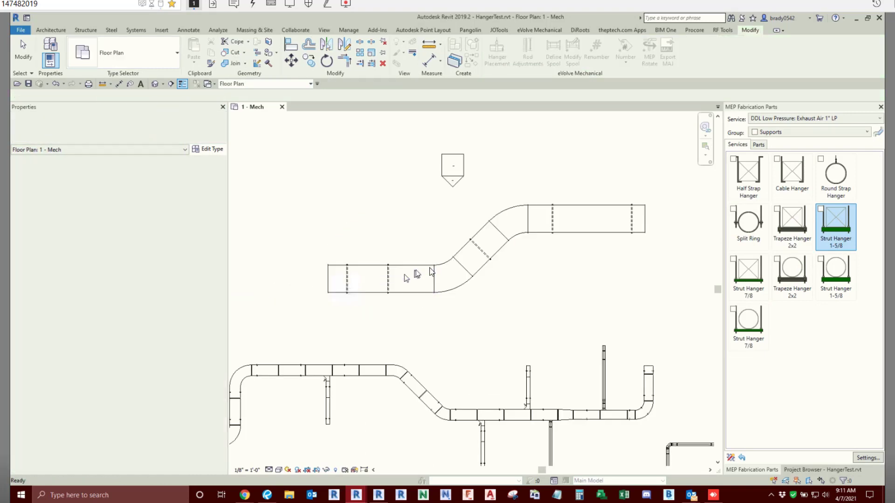
- Select the entire new 60" × 40" duct run and optimize its lengths
key("Tab")
left_click(427, 267)
left_click(572, 58)
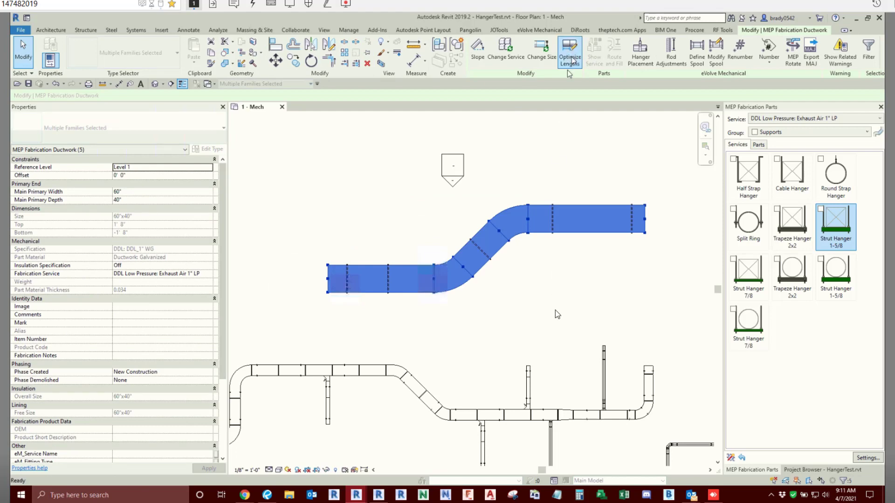
- Select the lowest cast iron waste pipe run with its branches and place hangers on it with Hanger Placement
scroll(498, 271, "down", 2)
middle_click_drag(495, 272, 483, 177)
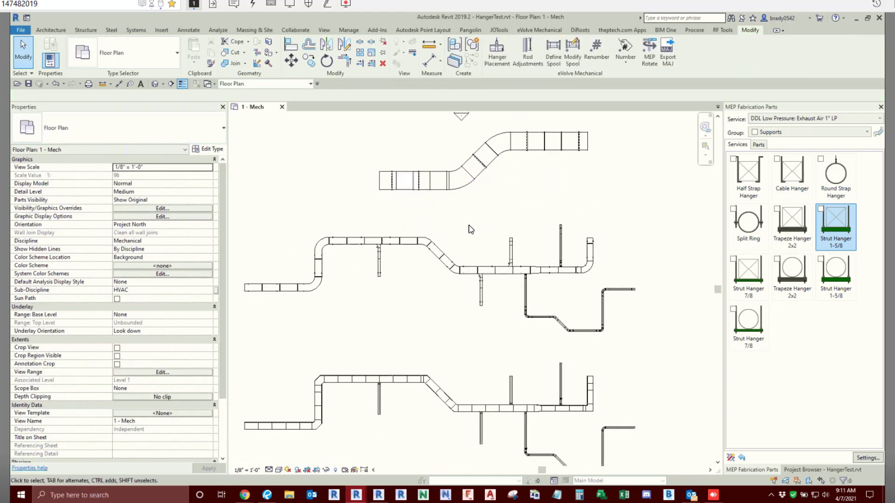
scroll(469, 226, "down", 2)
middle_click_drag(514, 258, 540, 183)
middle_click_drag(532, 304, 530, 168)
left_click(514, 196)
scroll(497, 340, "up", 3)
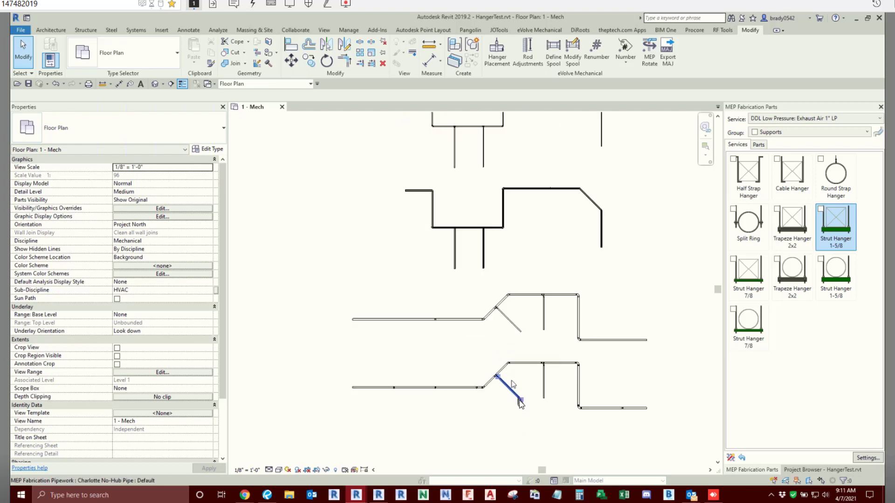
scroll(521, 402, "up", 3)
middle_click_drag(521, 402, 518, 311)
scroll(469, 298, "down", 1)
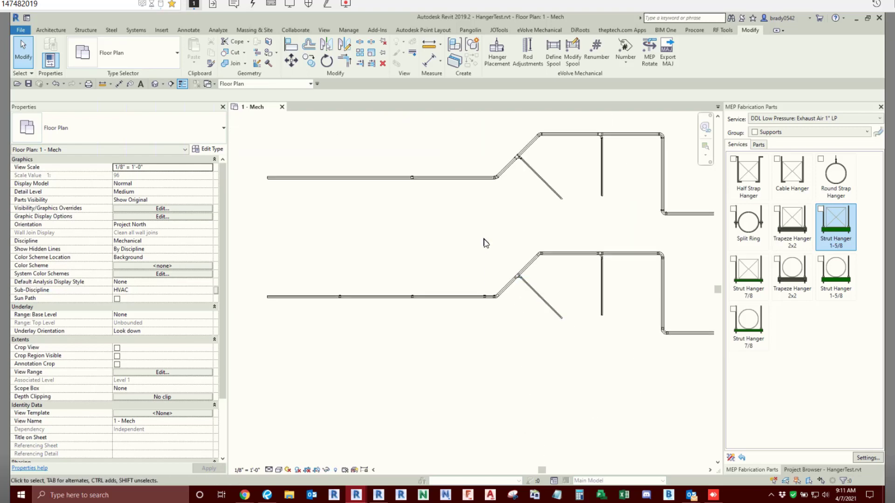
scroll(365, 268, "down", 1)
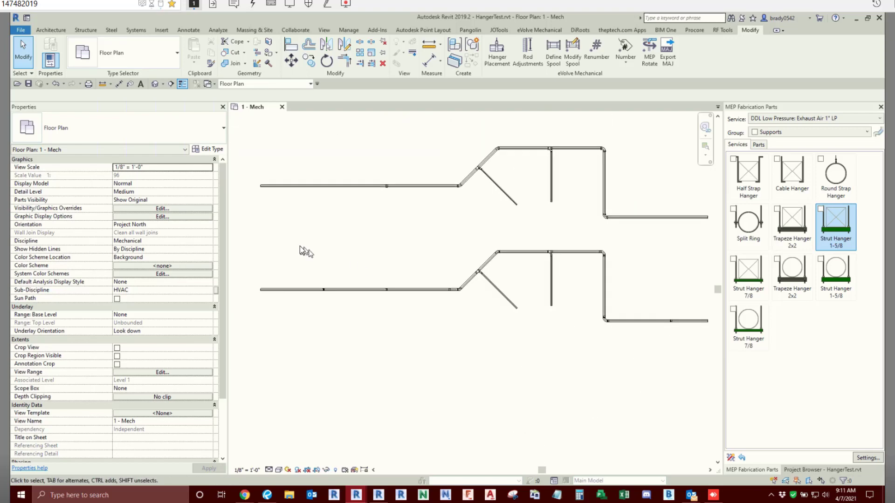
left_click_drag(264, 239, 717, 370)
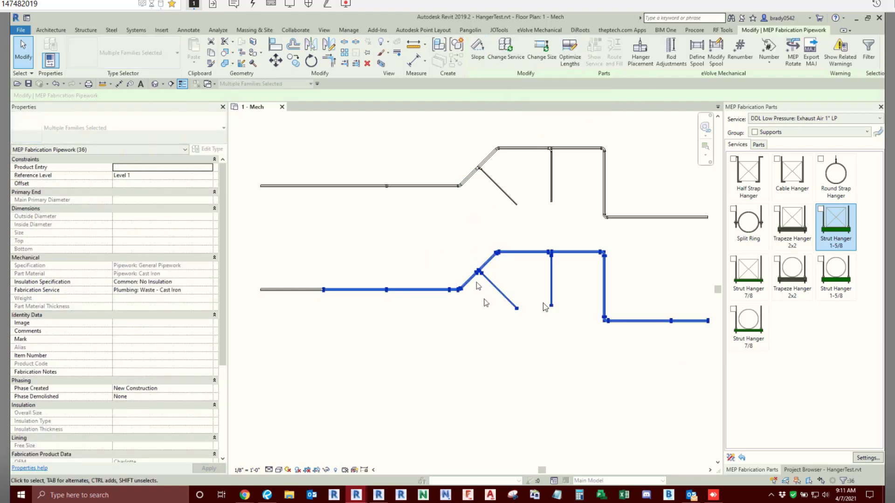
left_click(638, 66)
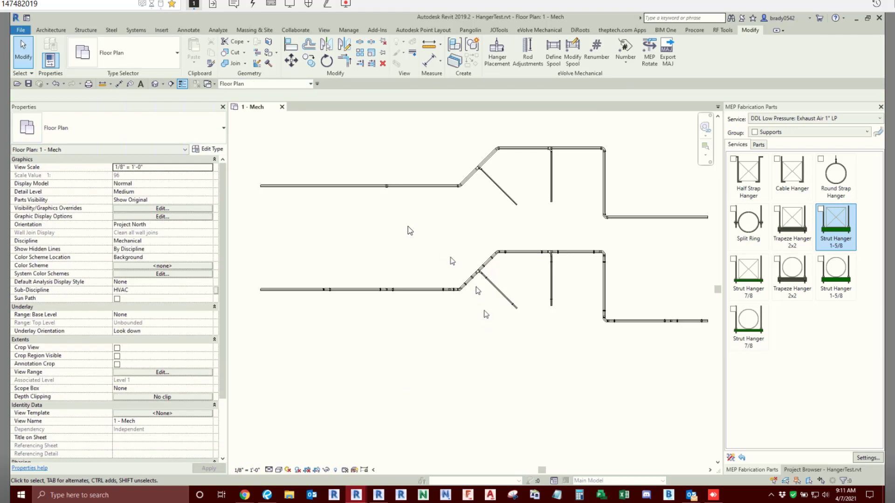
- Try Hanger Placement on the PVC waste pipe run above the cast iron run, declining to continue the placement
scroll(408, 233, "down", 1)
left_click_drag(678, 189, 286, 262)
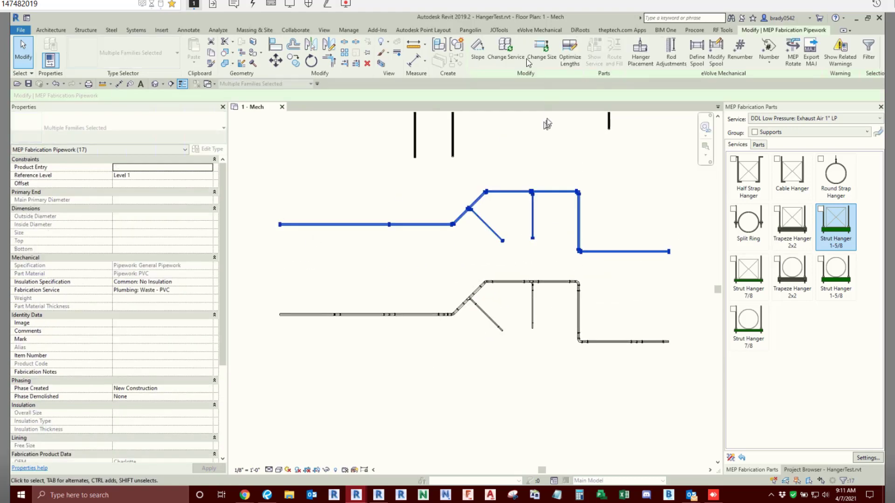
left_click(640, 51)
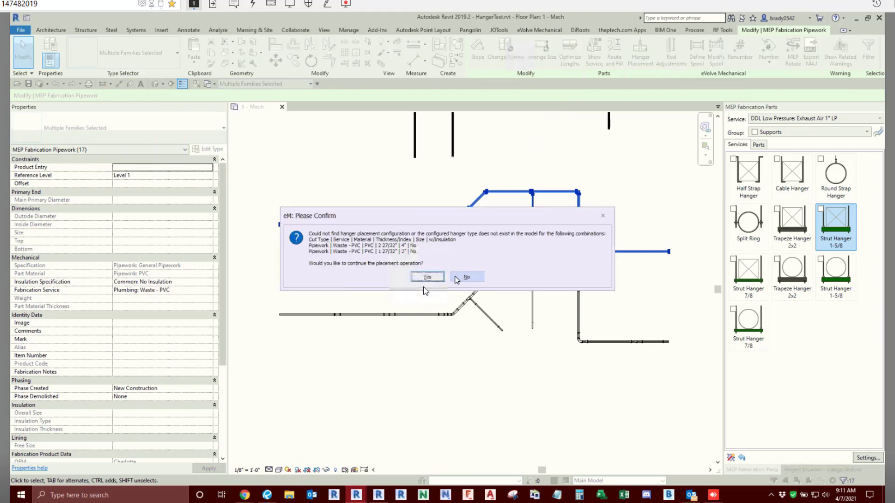
left_click(466, 278)
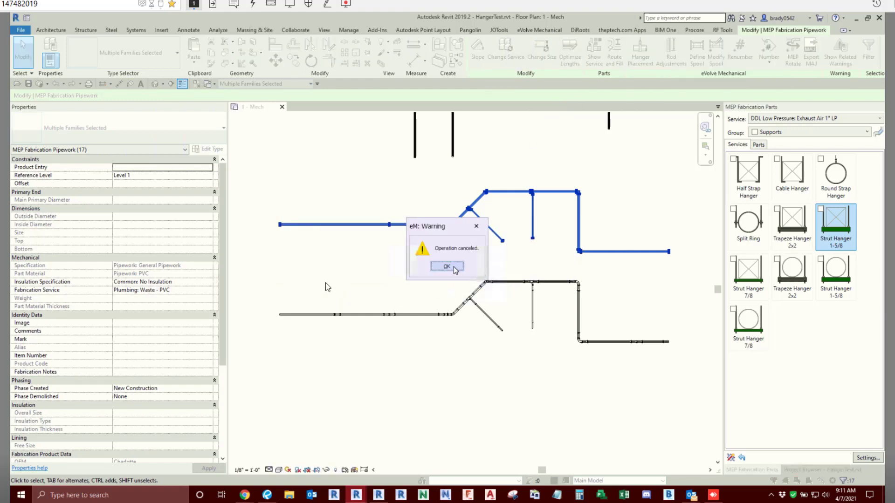
left_click(447, 266)
scroll(522, 202, "up", 3)
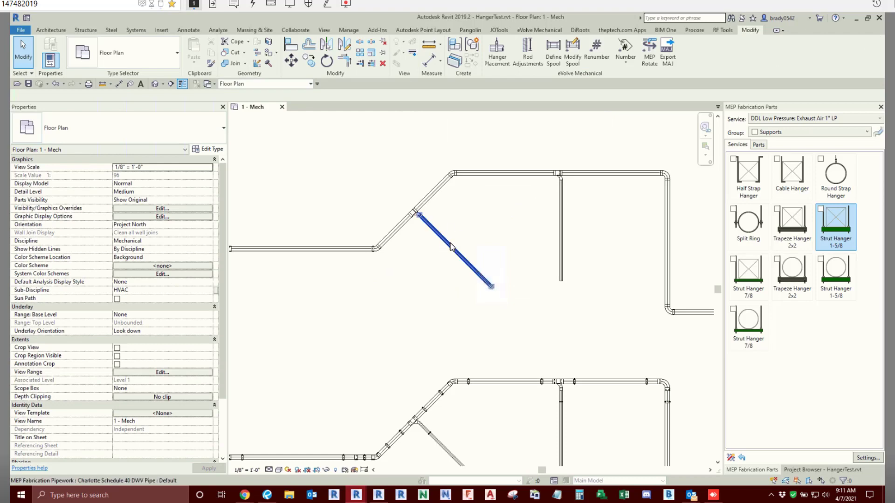
scroll(450, 244, "down", 3)
middle_click_drag(450, 245, 421, 304)
middle_click_drag(352, 200, 356, 245)
scroll(395, 243, "up", 3)
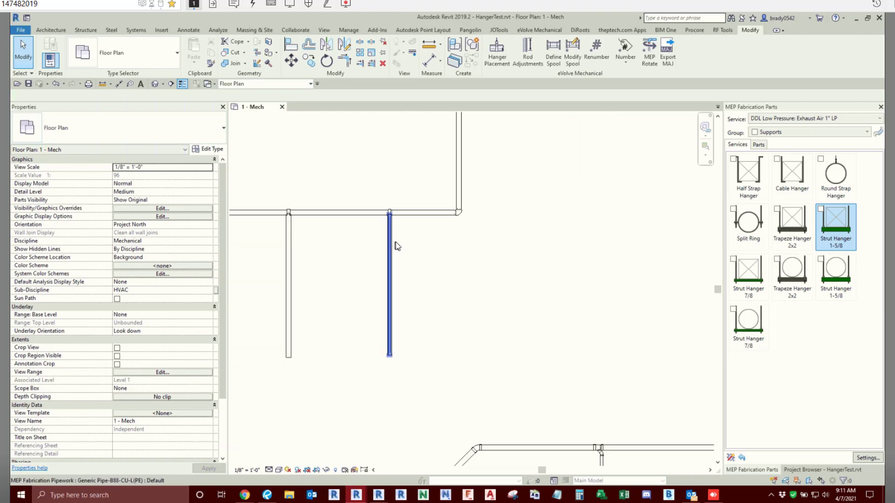
- Look over the duct and pipe runs in the floor plan and locate the rack of three parallel pipes
scroll(397, 246, "down", 3)
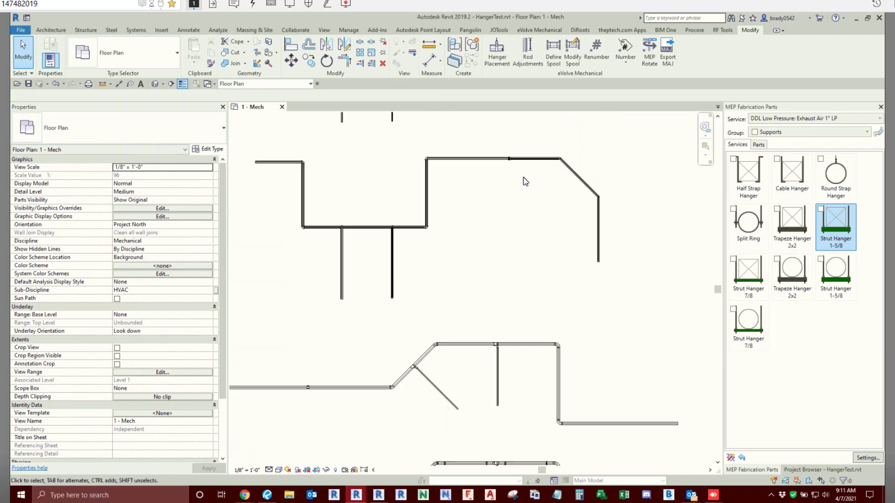
scroll(520, 204, "down", 3)
middle_click_drag(524, 216, 506, 366)
middle_click_drag(377, 181, 401, 295)
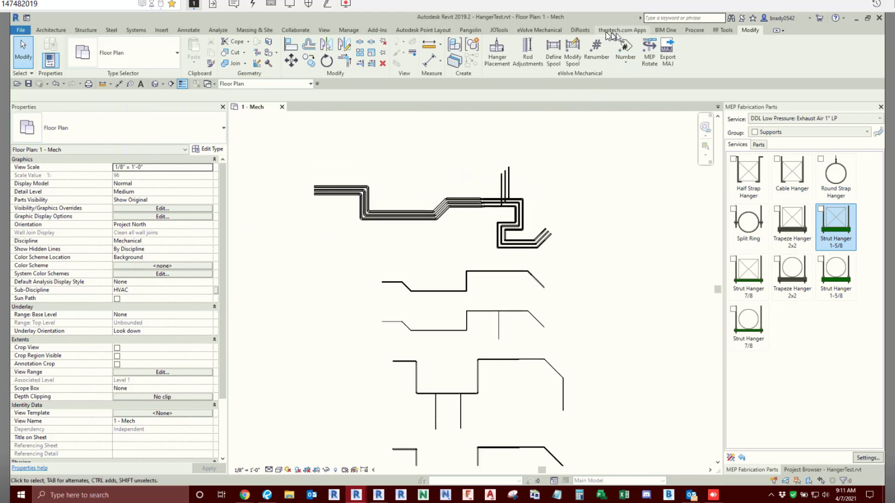
left_click(540, 30)
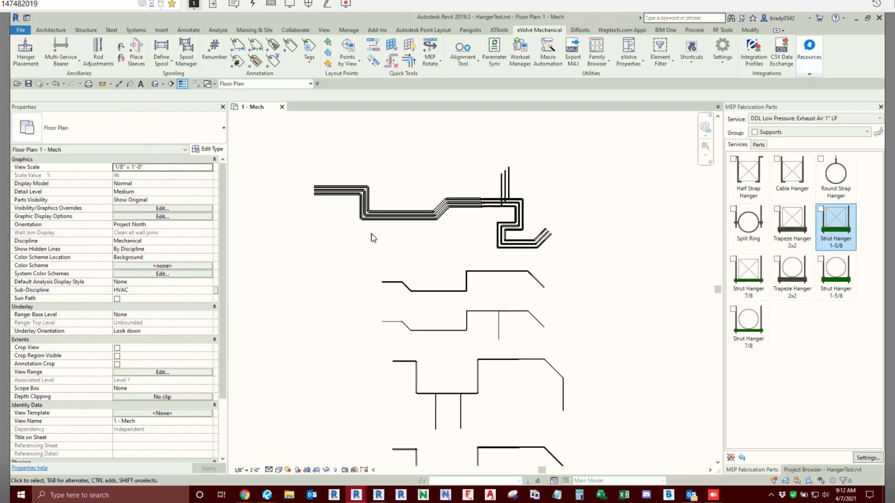
middle_click_drag(424, 152, 438, 229)
scroll(429, 223, "down", 2)
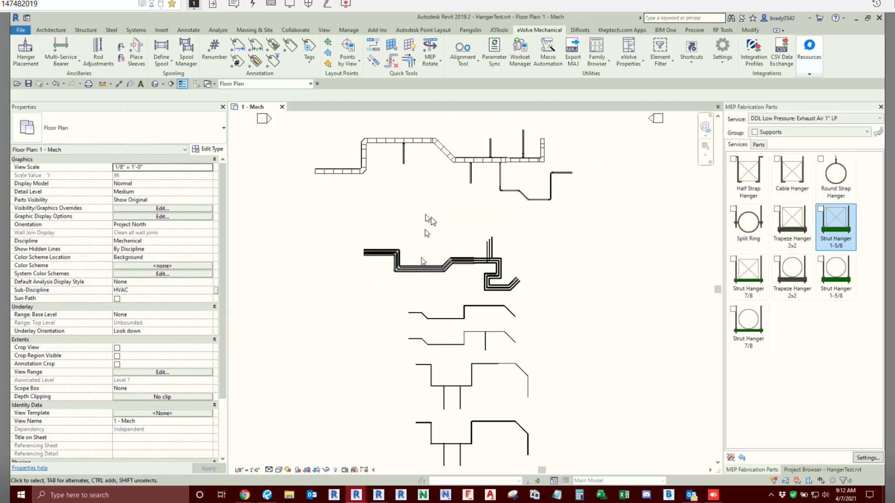
scroll(427, 233, "down", 2)
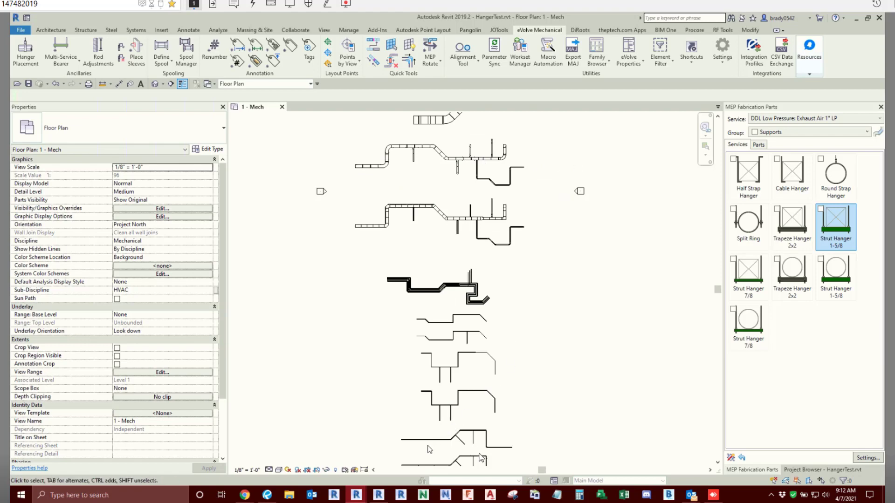
scroll(438, 307, "up", 5)
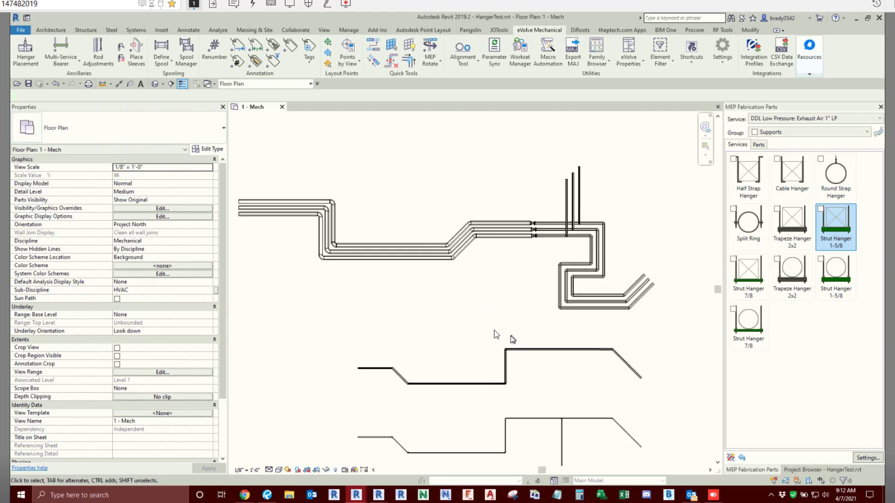
middle_click_drag(480, 323, 492, 304)
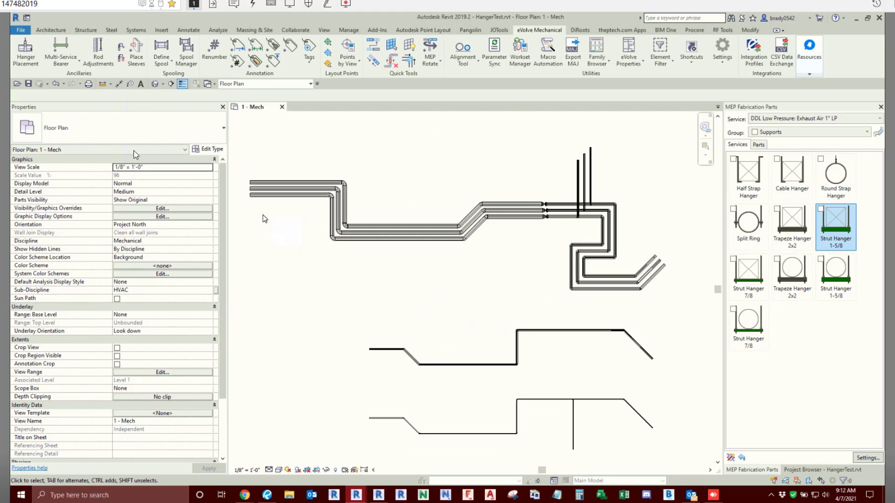
left_click(64, 64)
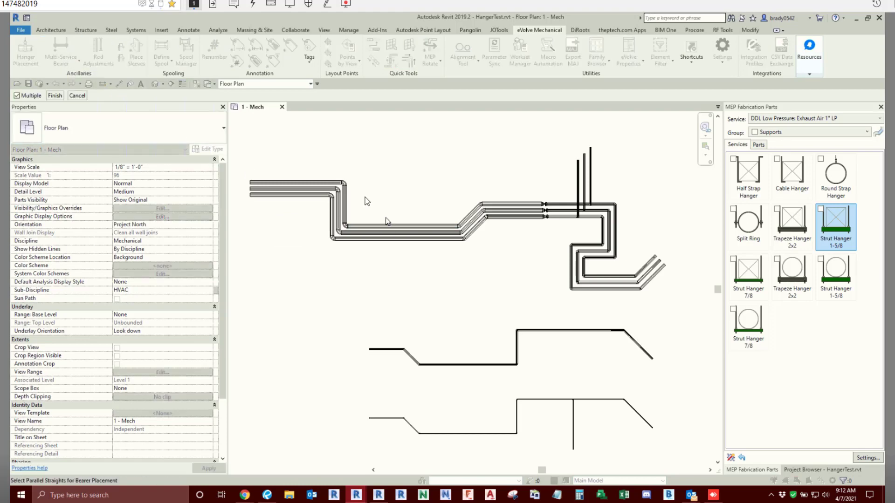
key("Escape")
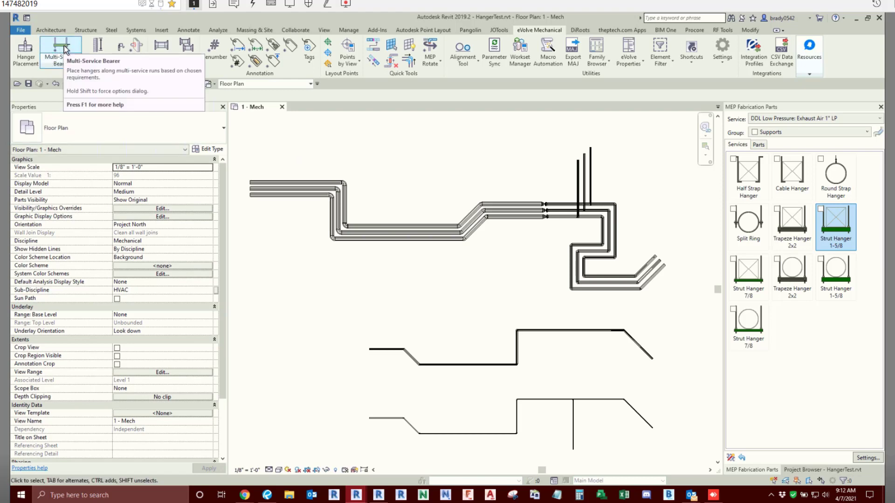
left_click(64, 46)
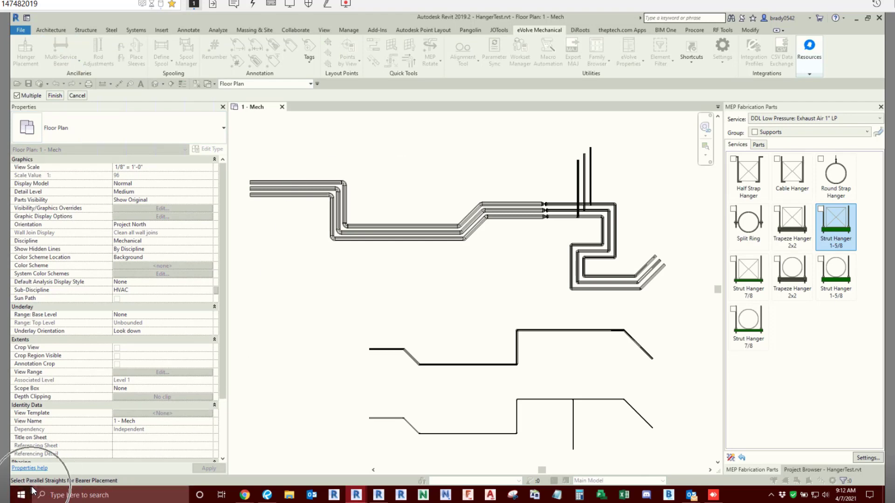
left_click(101, 487)
left_click_drag(248, 126, 675, 313)
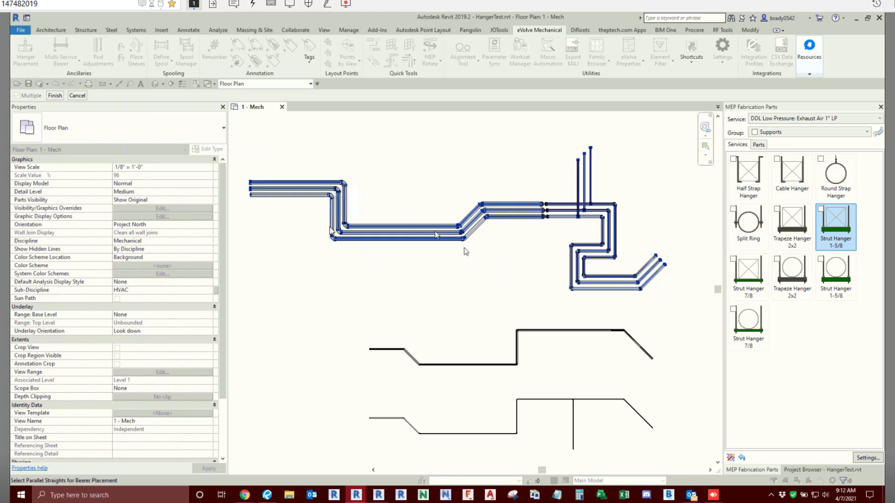
left_click(77, 95)
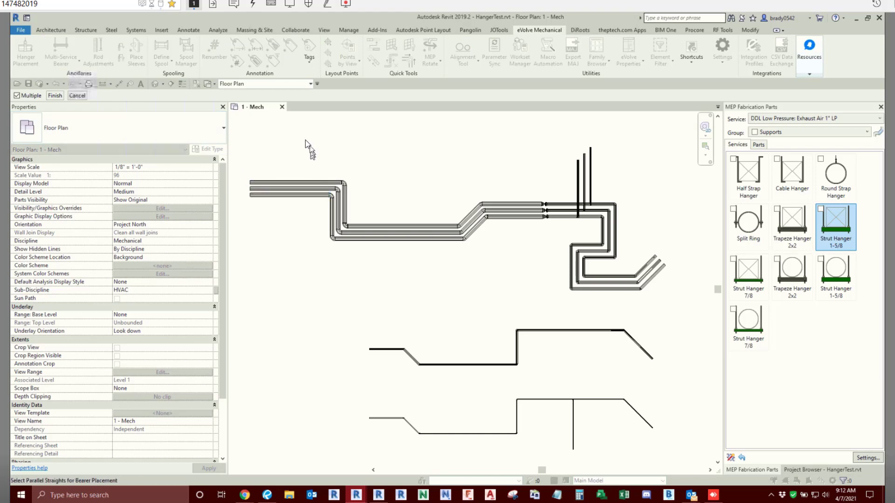
left_click_drag(305, 139, 252, 251)
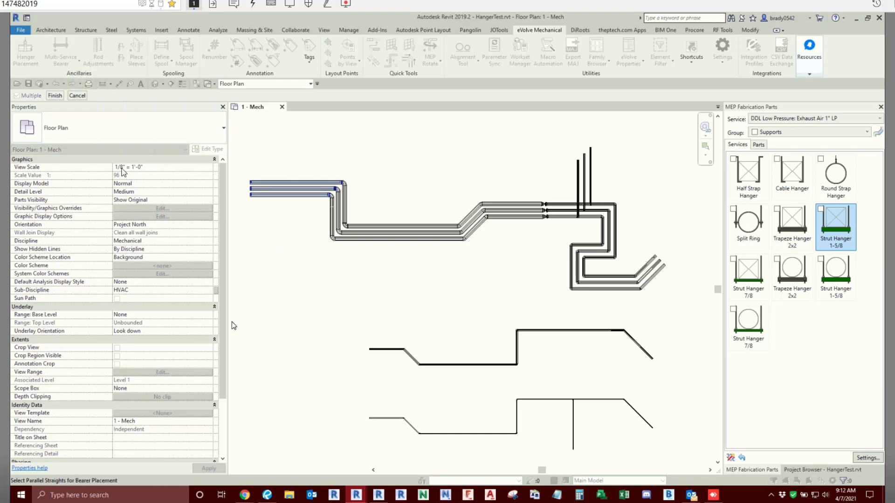
left_click(55, 95)
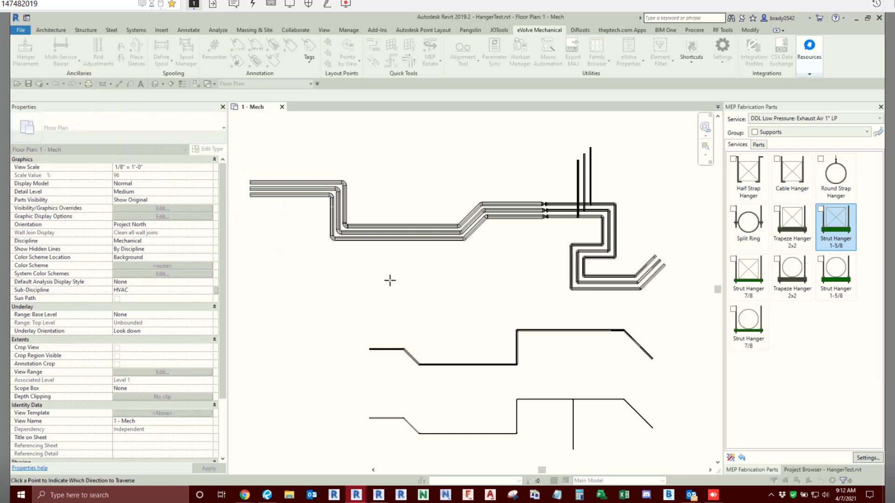
key("Escape")
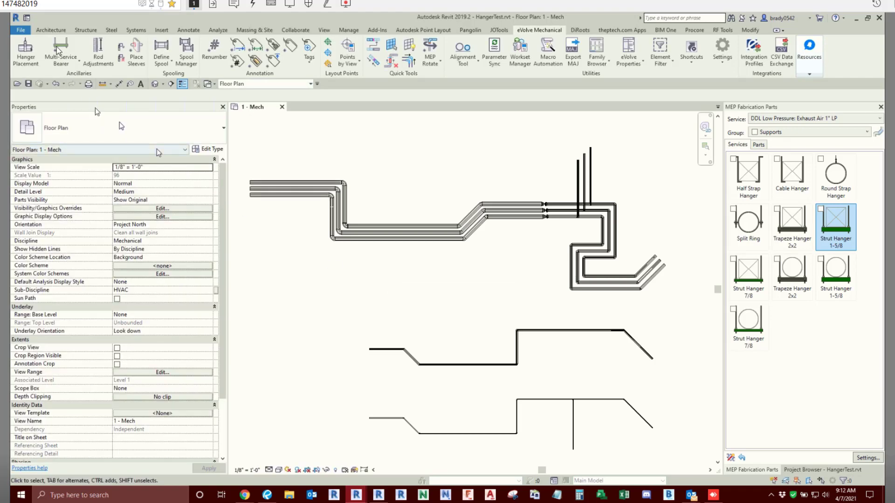
- Place Multi-Service Bearer hangers along the three-pipe rack, starting from the parallel straights at its west end, and undo the placement
left_click(58, 49)
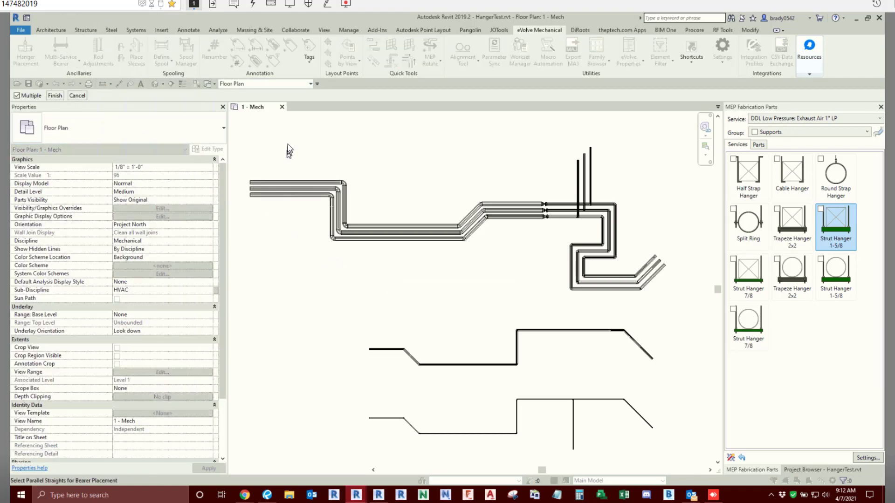
left_click_drag(287, 144, 276, 254)
left_click(56, 95)
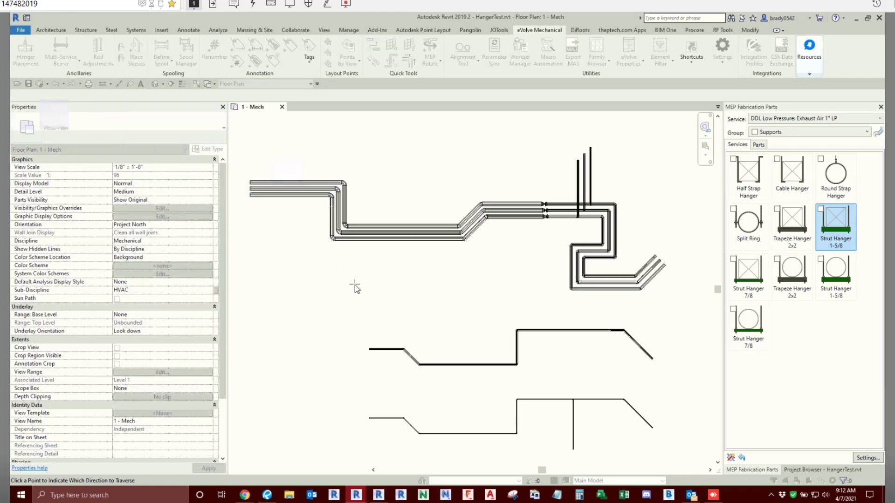
left_click(453, 172)
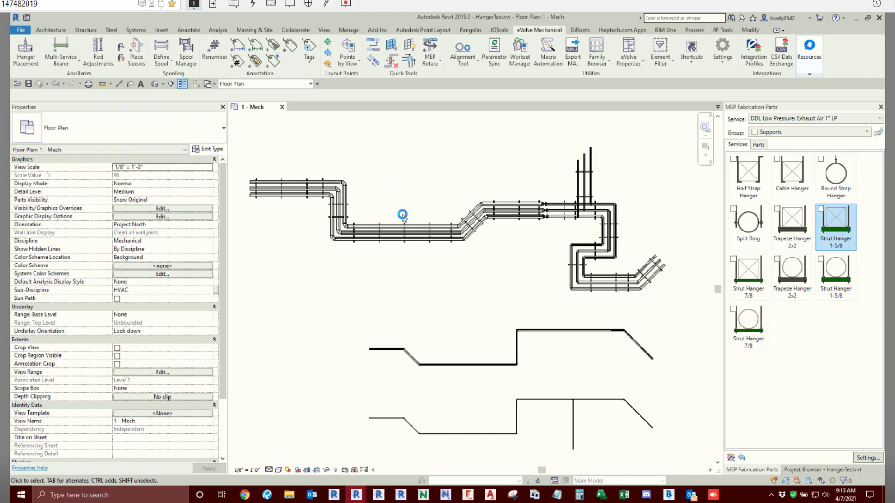
key("ctrl+z")
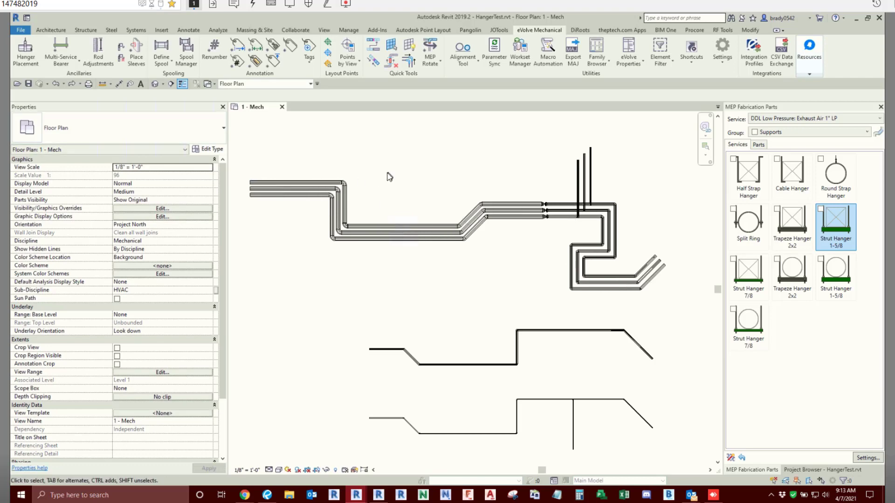
- Bring up the Multi-Service Bearer options dialog for the three parallel straights at the rack's west end
left_click(58, 43)
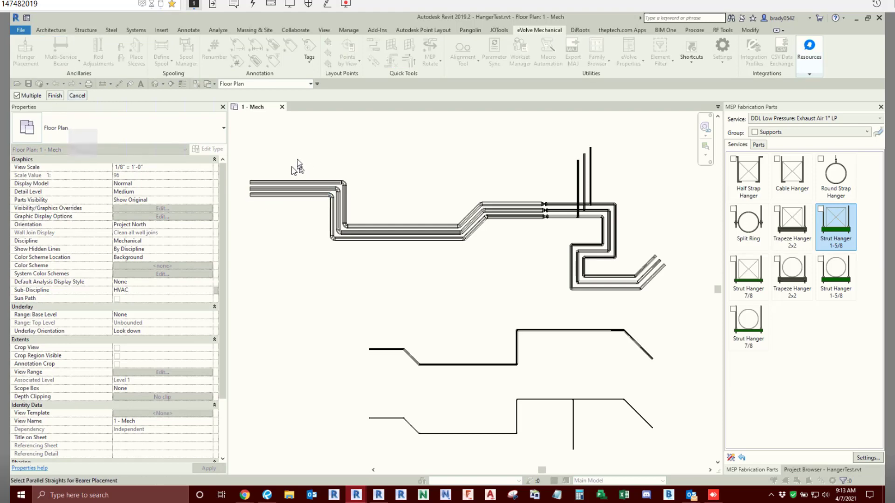
left_click_drag(297, 160, 281, 223)
left_click(55, 96)
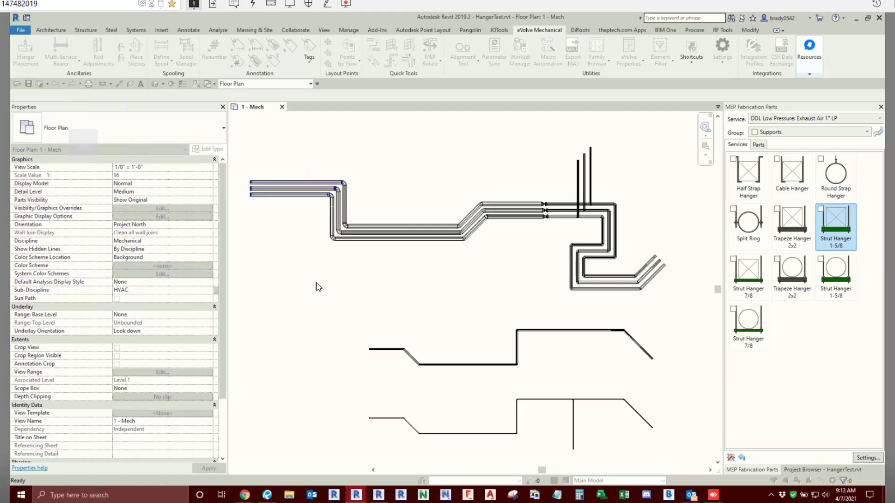
left_click_drag(428, 192, 443, 144)
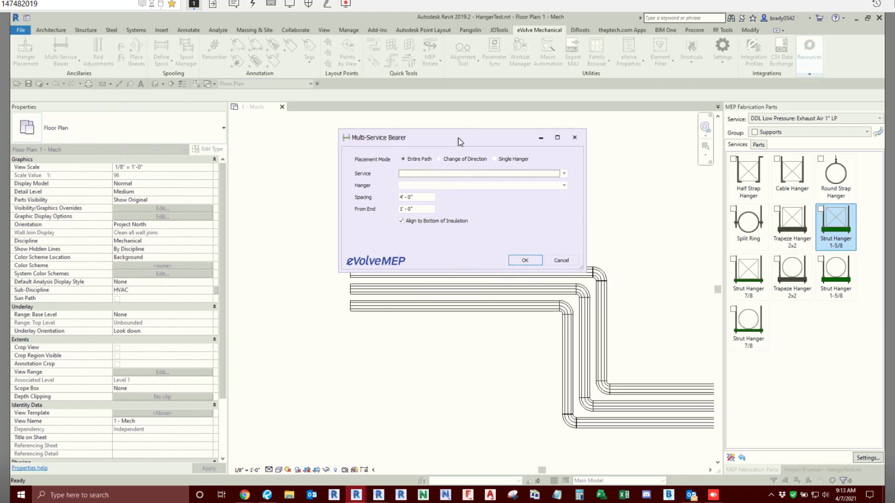
left_click_drag(414, 136, 402, 123)
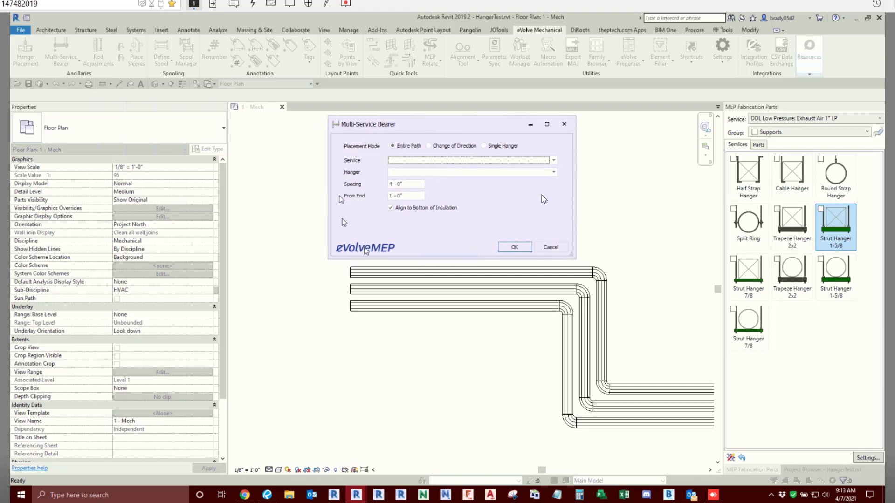
- Set the bearer placement mode to Entire Path and the service to Chilled Water Return
left_click(553, 160)
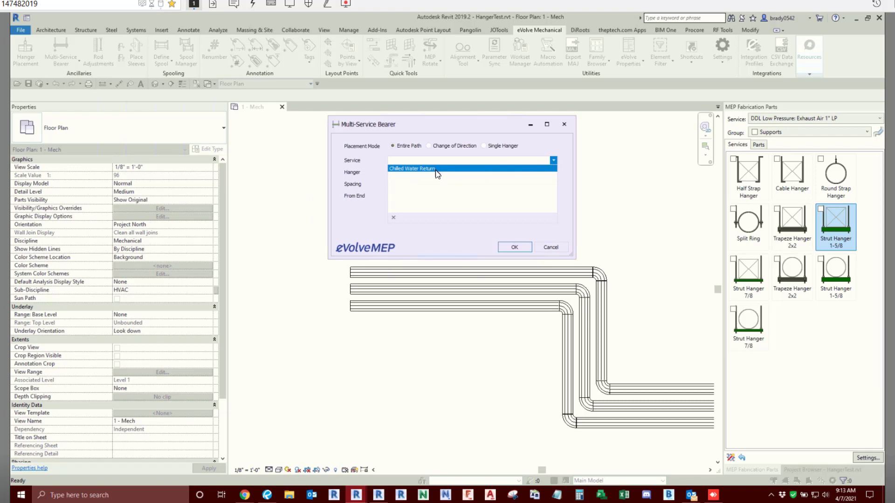
left_click(396, 147)
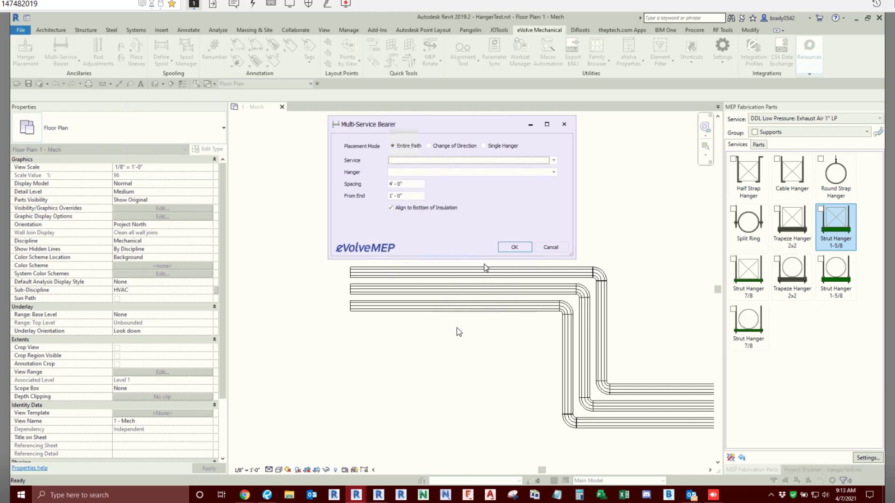
left_click(554, 161)
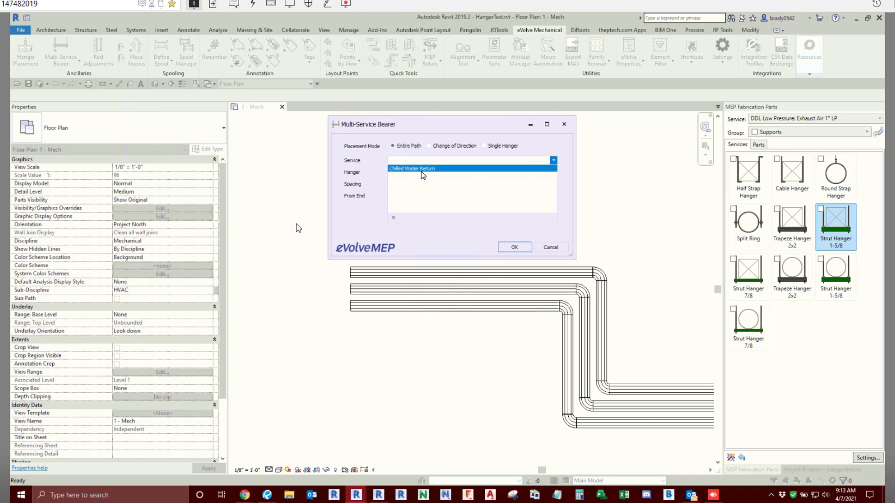
left_click(346, 230)
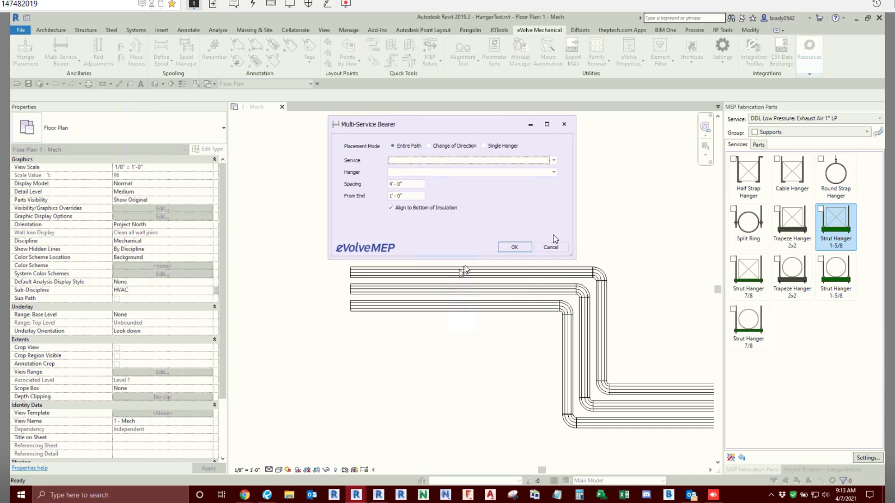
left_click(554, 160)
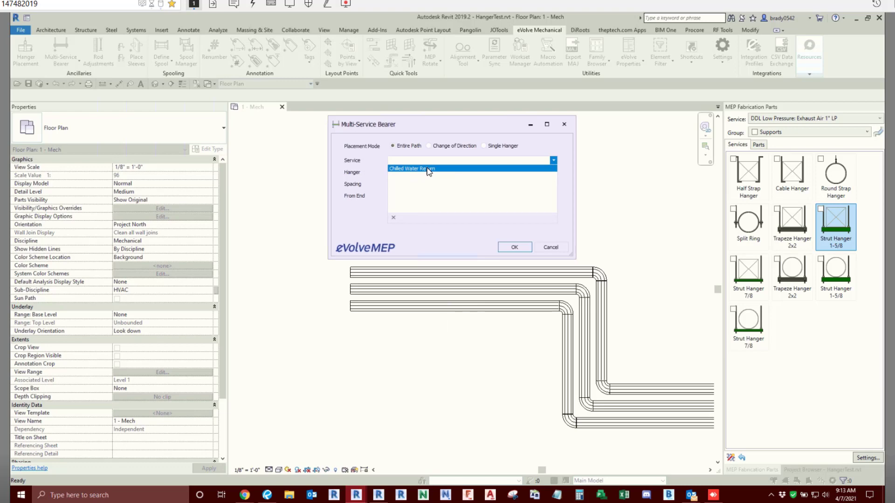
left_click(429, 169)
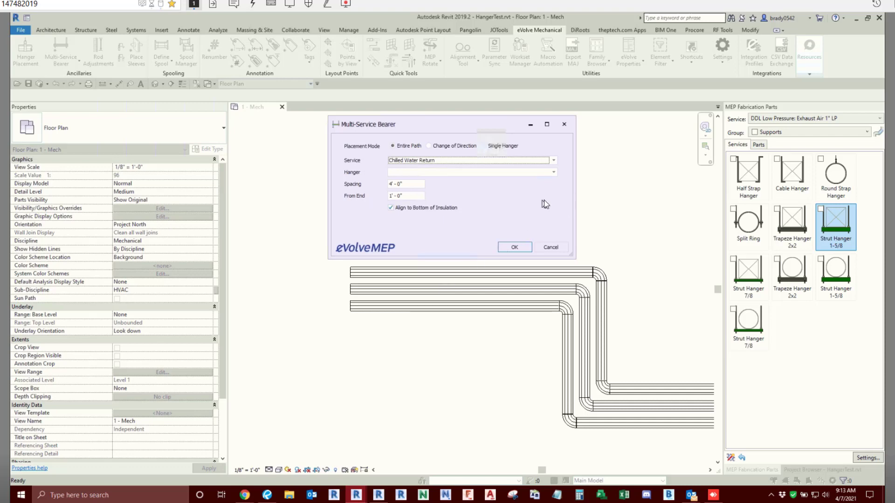
- Choose the (1/2)Rod (1-5/8)Strut hanger and place the bearers along the pipe rack, traversing it from west to east
left_click(554, 172)
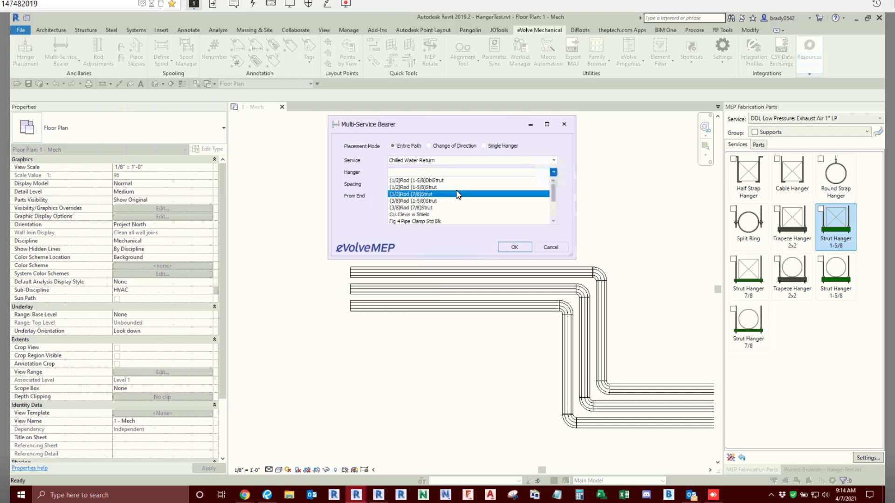
scroll(458, 195, "down", 2)
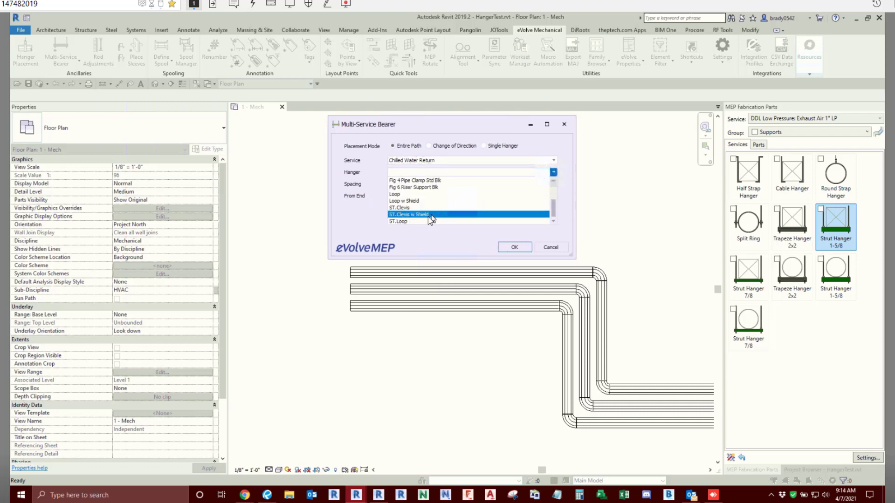
scroll(449, 210, "up", 2)
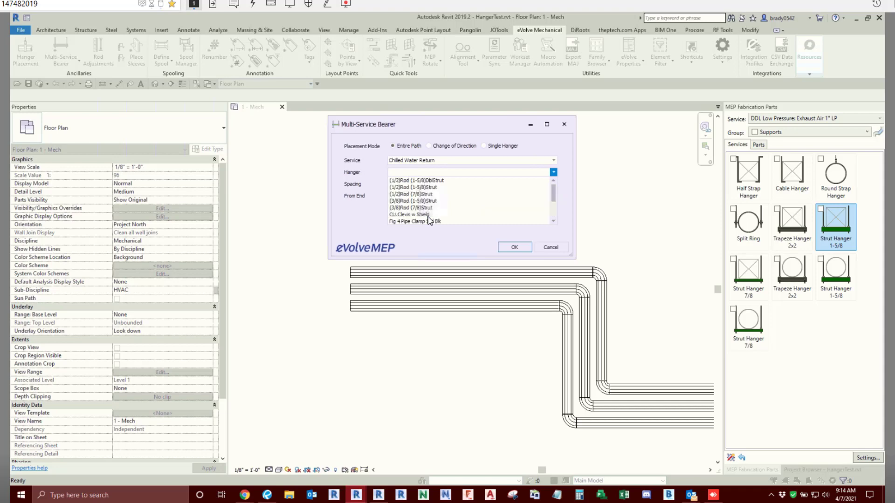
left_click(440, 187)
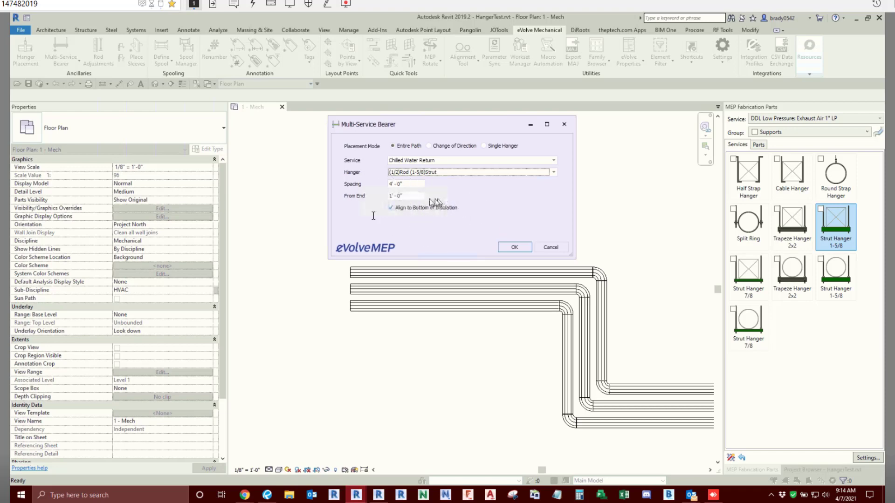
left_click(514, 247)
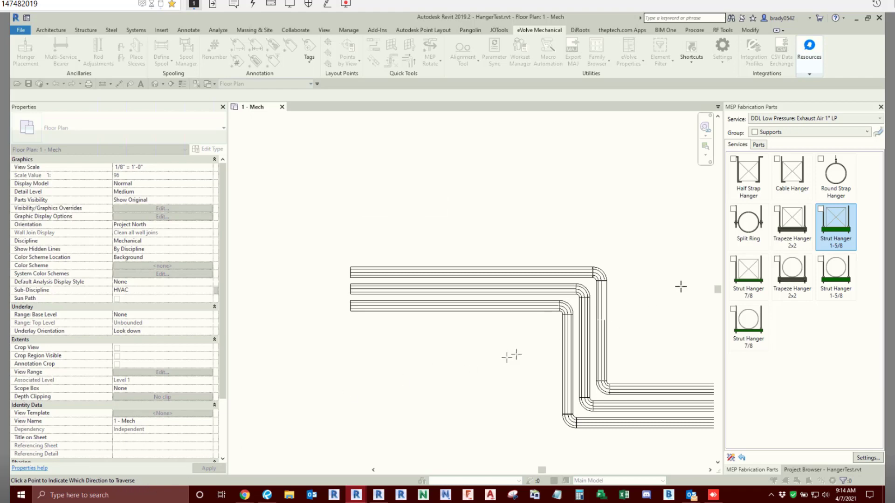
left_click(682, 251)
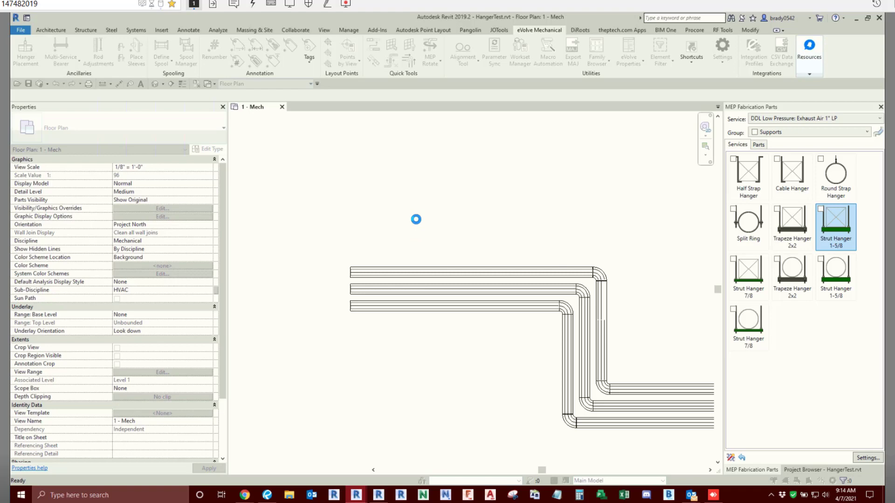
- Isolate the three-pipe rack and its hangers in a section-boxed 3D view and inspect the bearers along the run
scroll(416, 219, "down", 2)
middle_click_drag(522, 242, 393, 219)
middle_click_drag(643, 259, 399, 253)
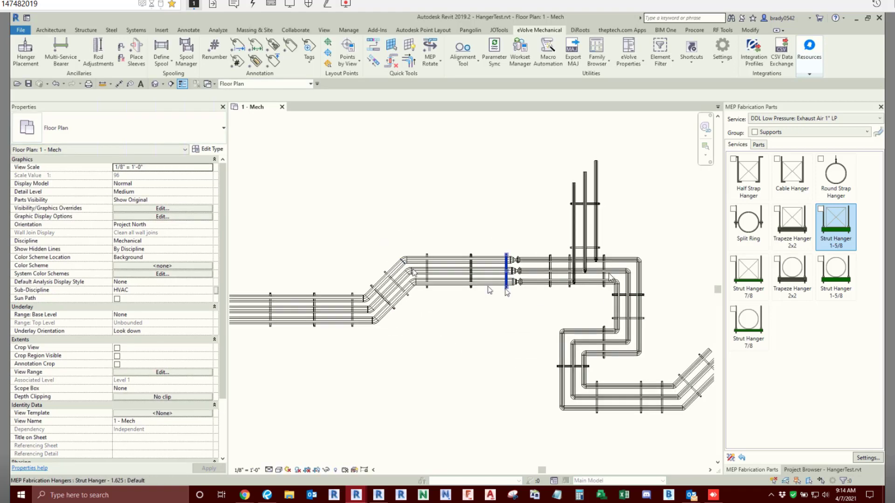
scroll(622, 265, "up", 2)
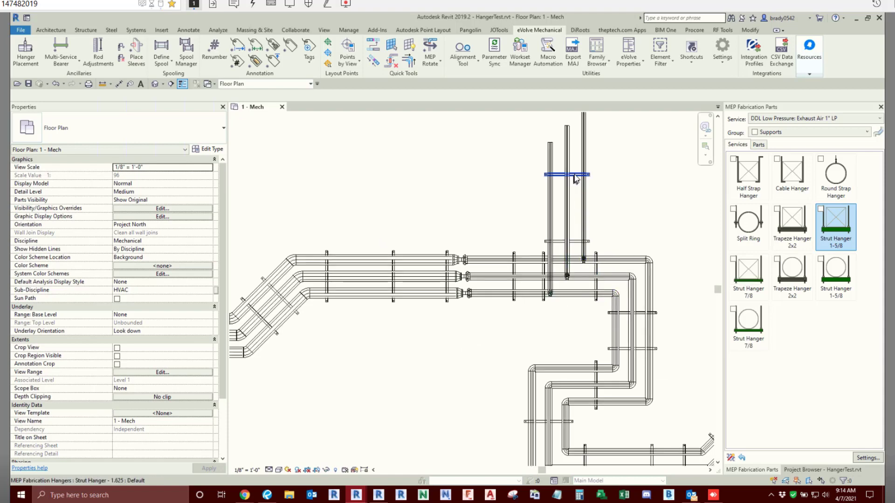
middle_click_drag(501, 266, 532, 273)
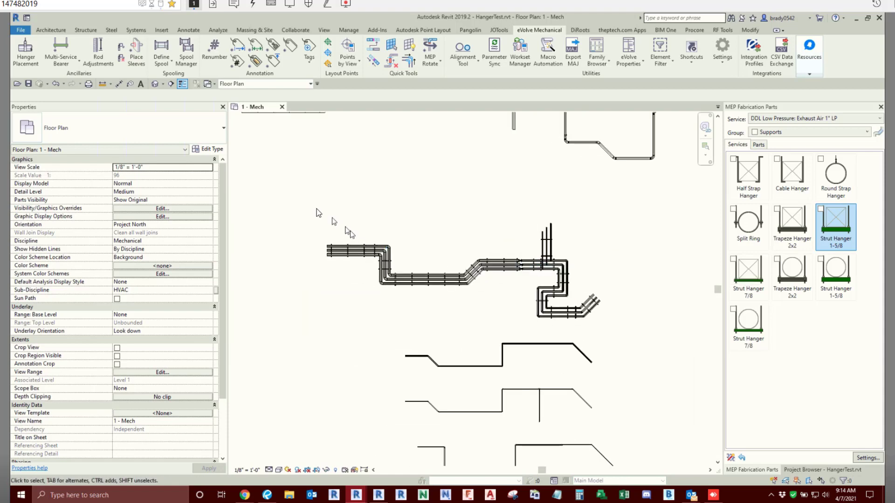
left_click_drag(315, 205, 631, 340)
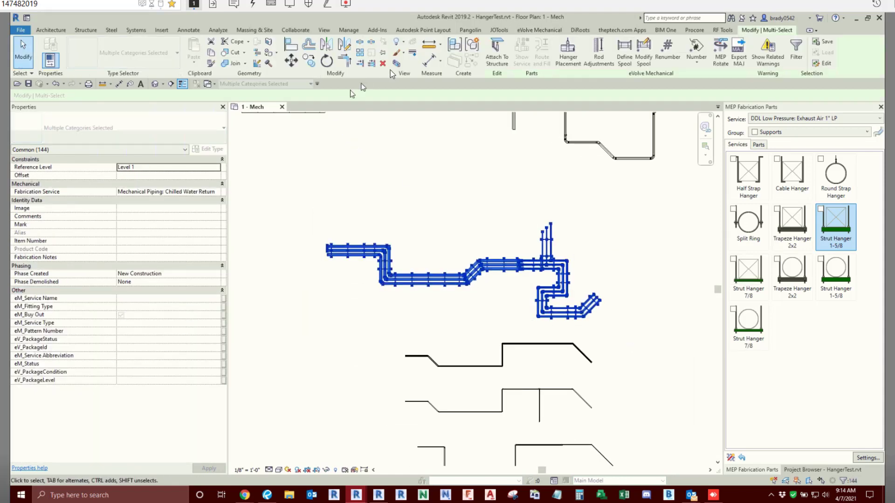
left_click(398, 68)
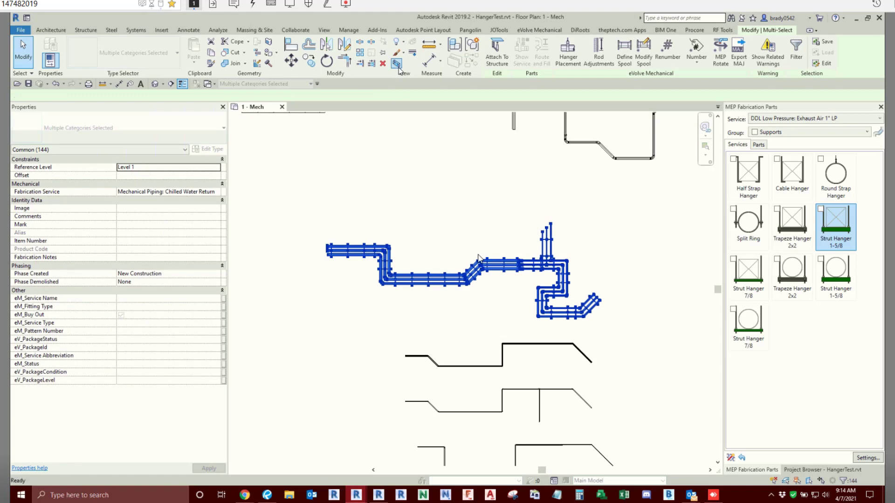
scroll(531, 300, "up", 3)
left_click(530, 302)
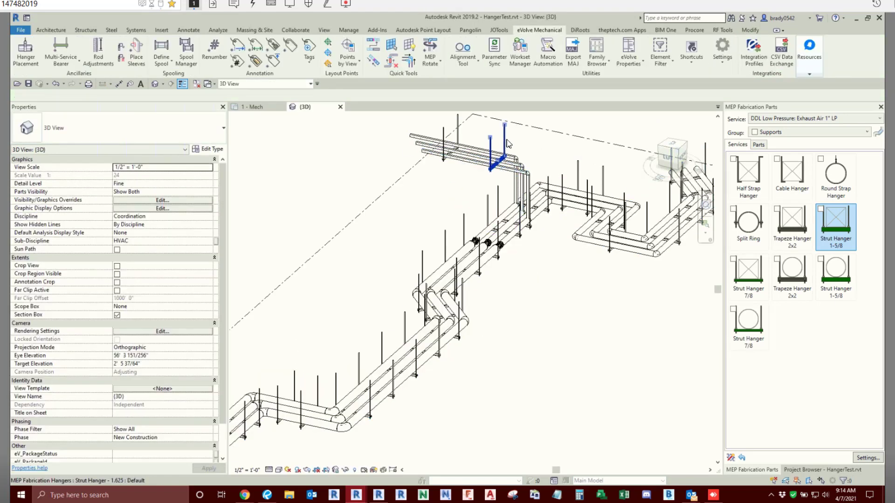
middle_click_drag(645, 313, 568, 360, "shift")
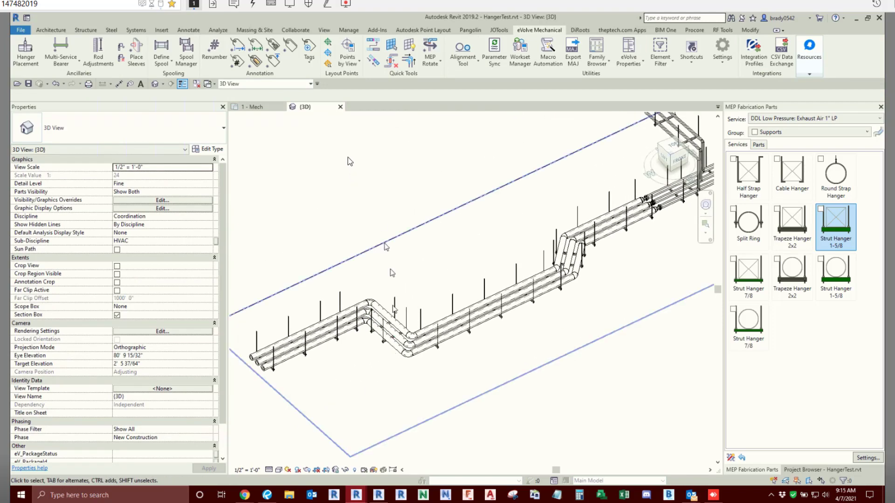
- In the 1 - Mech floor plan, stretch the second bearer from the rack's west end northward to about 3' 11 3/4" between rods
left_click(259, 107)
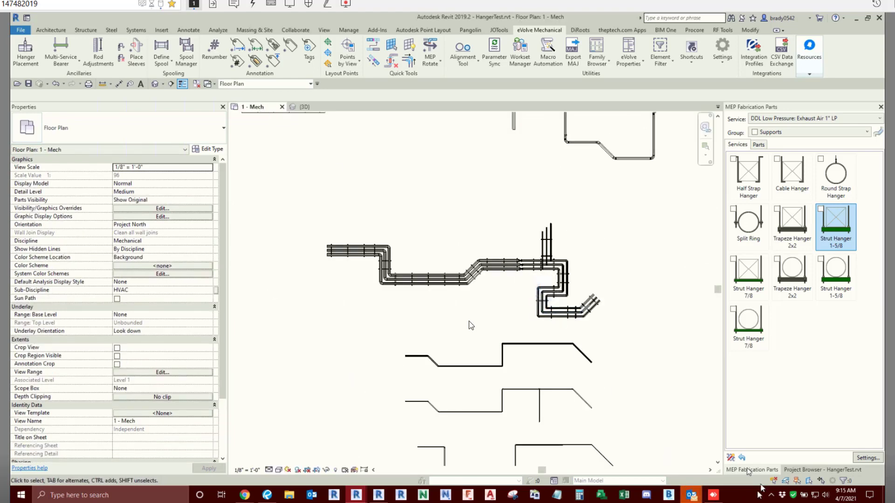
scroll(364, 312, "up", 2)
middle_click_drag(421, 268, 373, 313)
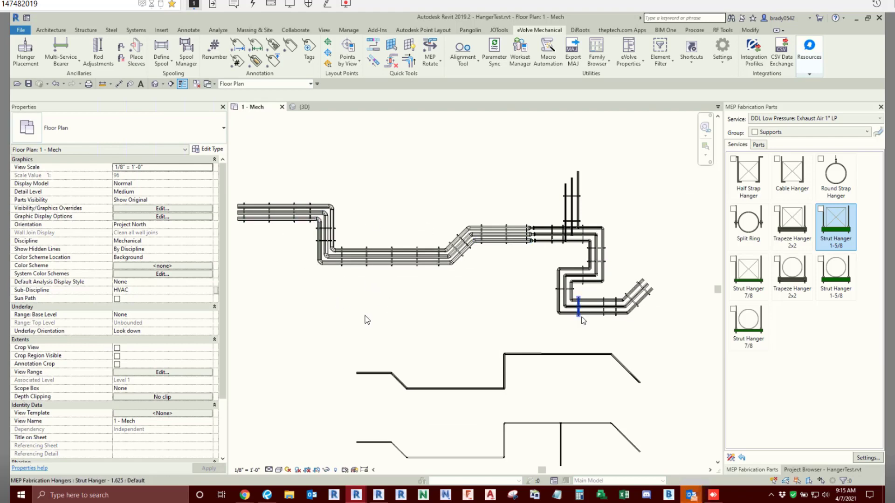
scroll(583, 321, "up", 5)
left_click(453, 220)
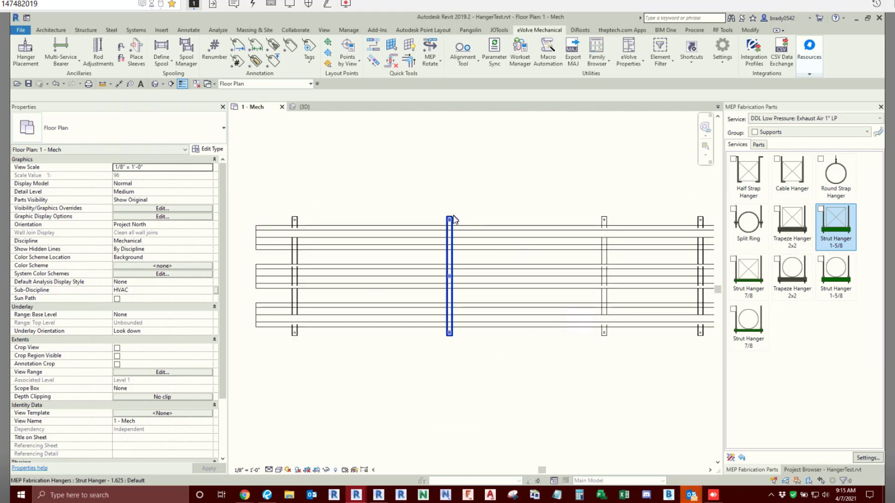
scroll(448, 223, "up", 3)
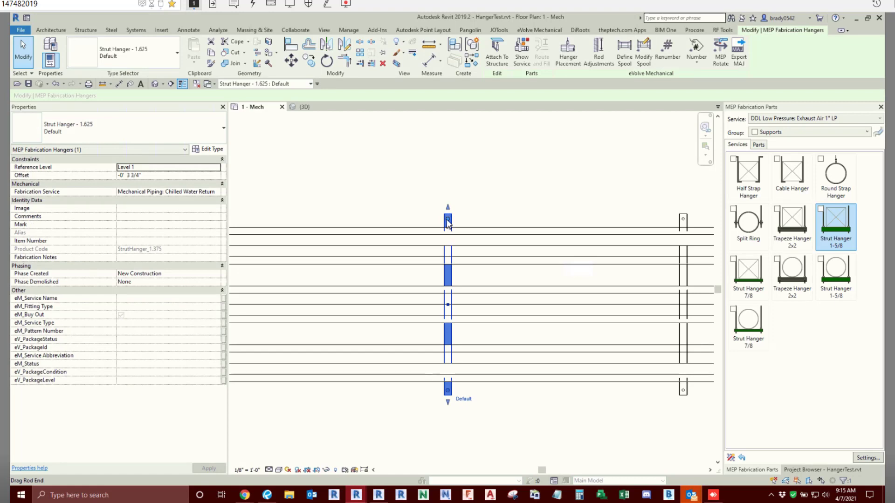
left_click_drag(449, 222, 456, 161)
scroll(509, 206, "down", 2)
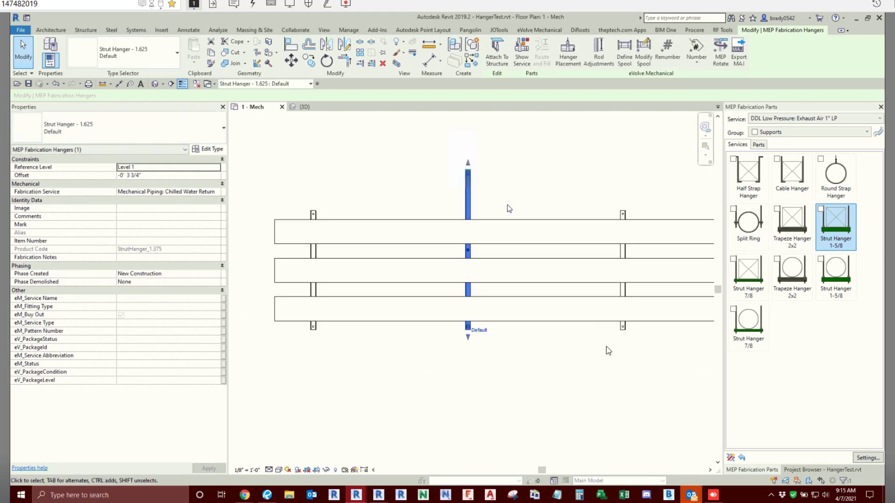
- Stretch the third bearer from the rack's west end southward to about 3' 10 1/2" between rods
left_click(624, 331)
left_click_drag(623, 337, 620, 366)
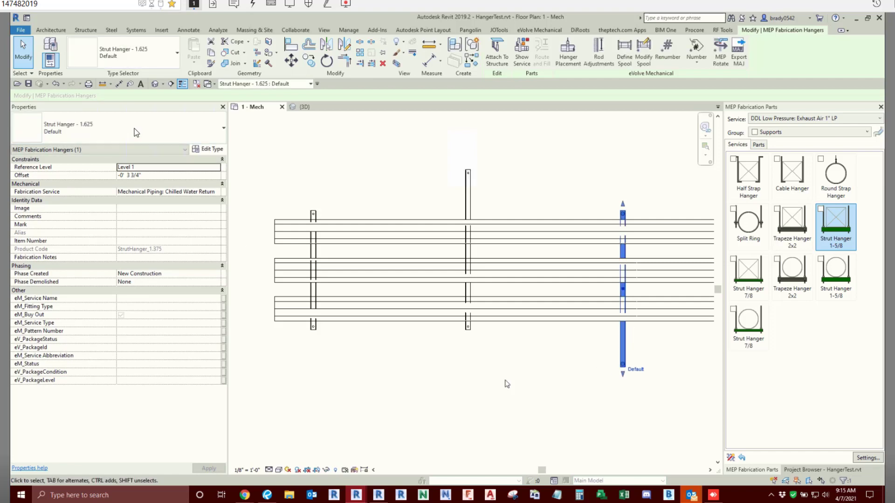
left_click(505, 382)
- Measure the rod-to-rod distance of the unmodified bearer nearest the rack's west end
left_click(103, 84)
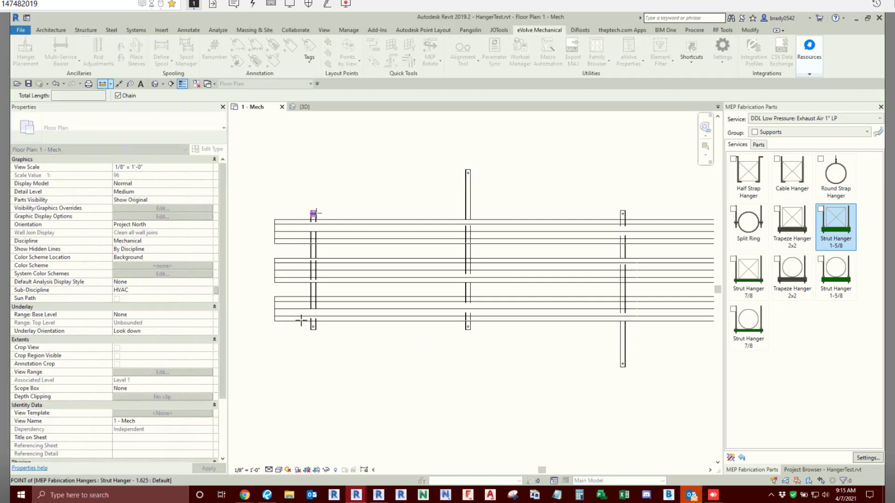
left_click(314, 214)
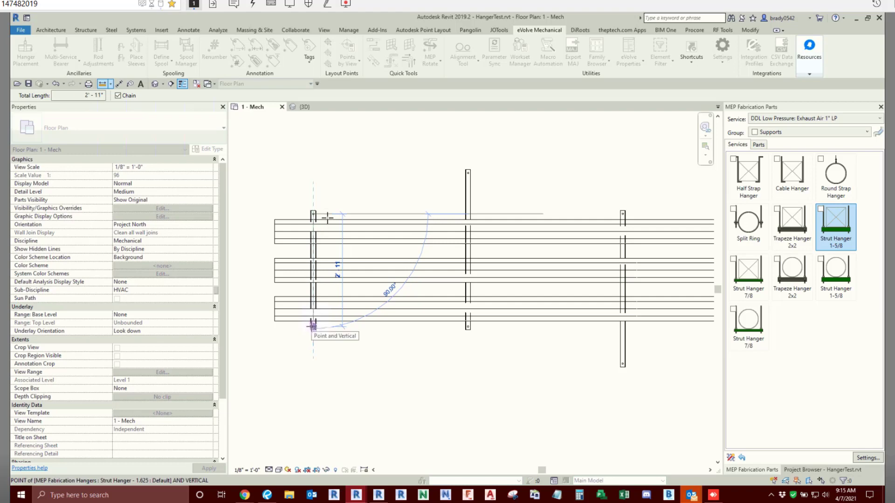
left_click(313, 326)
key("Escape")
key("Escape")
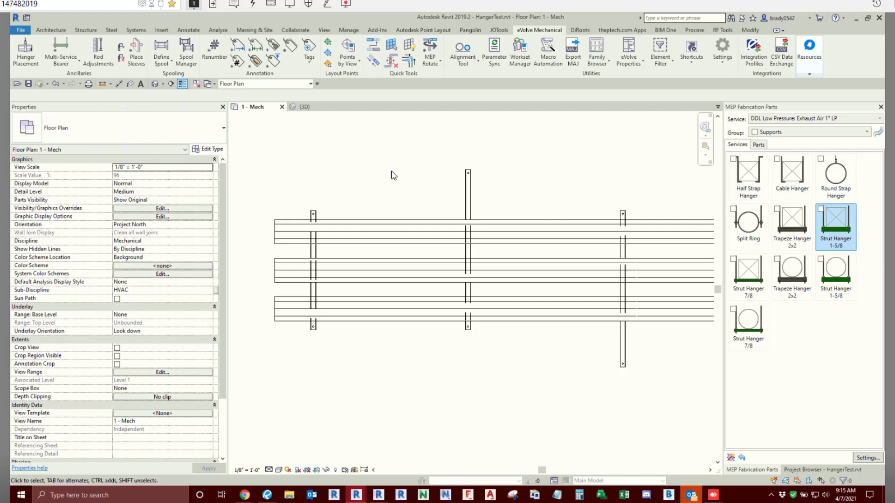
- Measure the rod-to-rod distances of the two stretched bearers
left_click(468, 191)
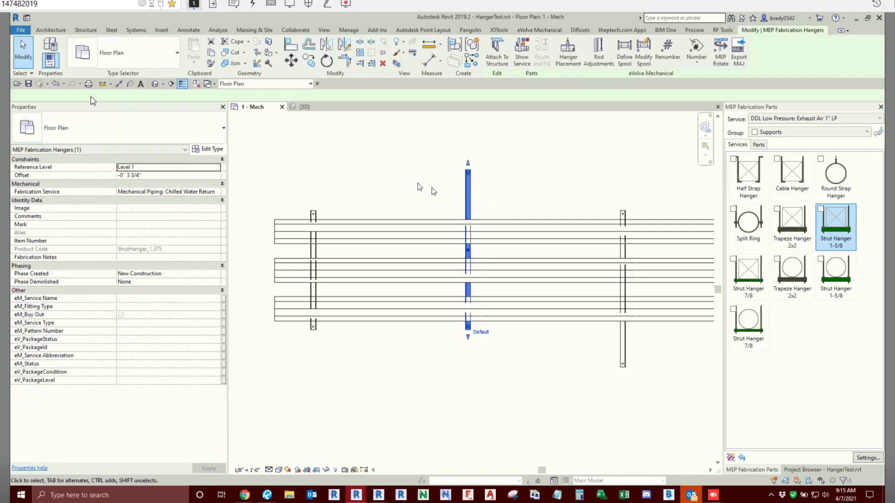
left_click(468, 173)
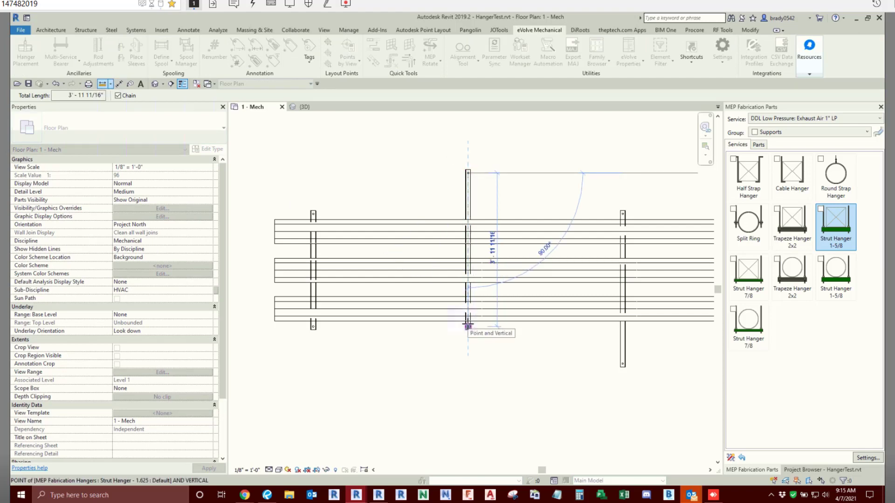
left_click(468, 326)
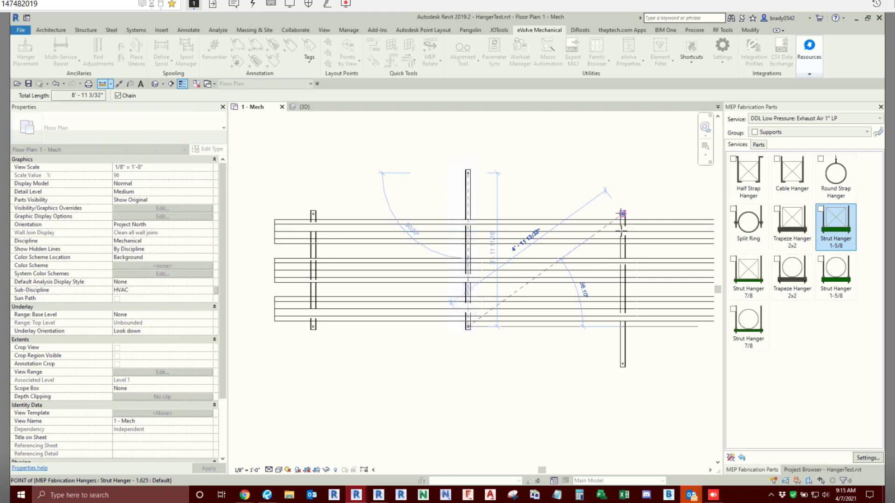
left_click(622, 214)
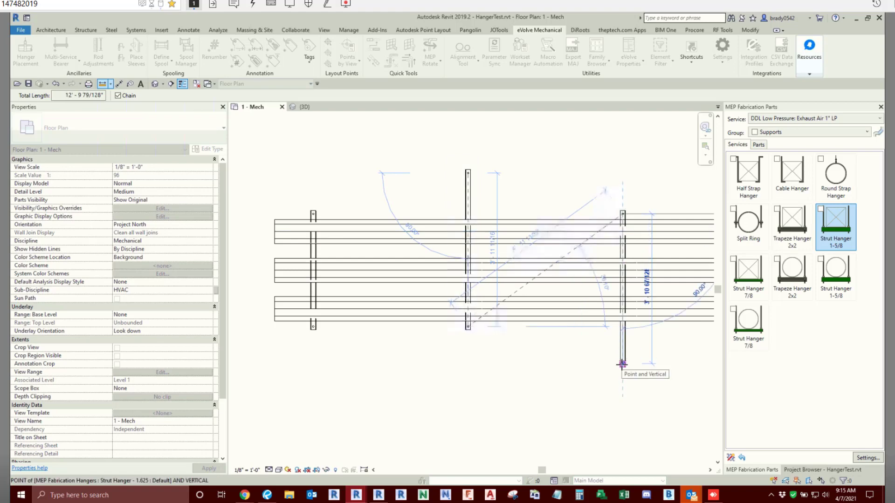
left_click(622, 364)
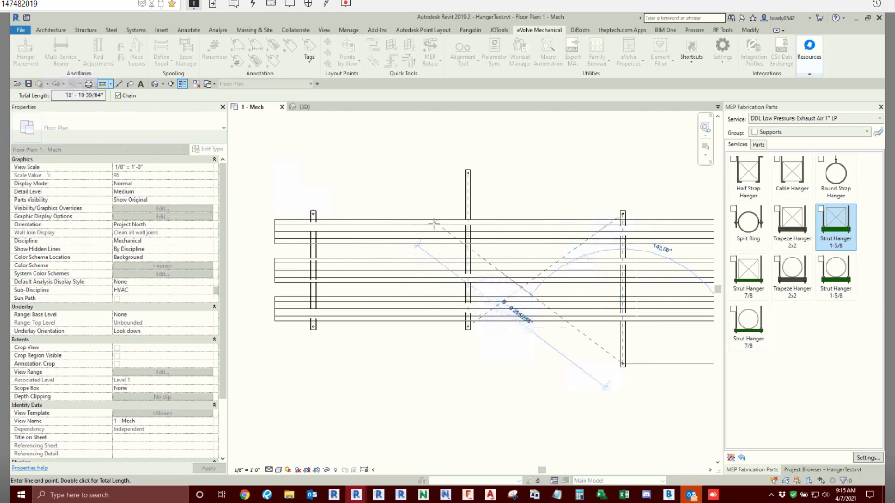
key("Escape")
key("Escape")
- Check the properties of the bearer stretched to the north
left_click(467, 195)
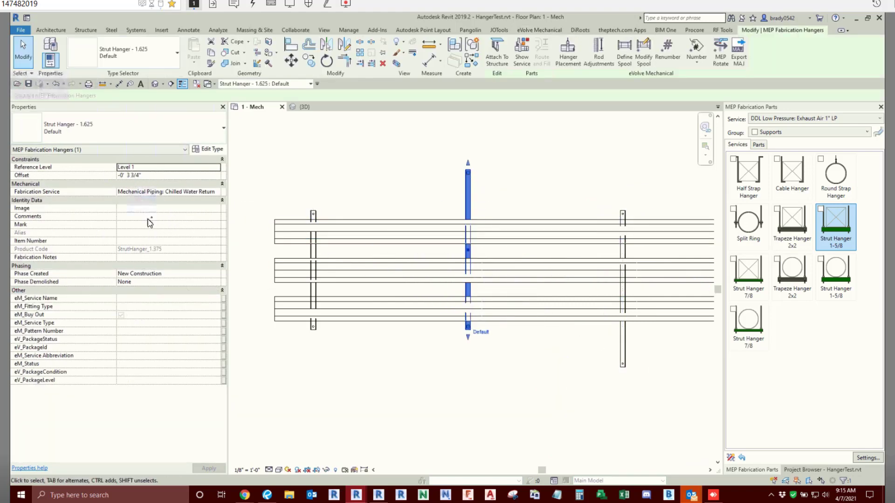
key("ctrl")
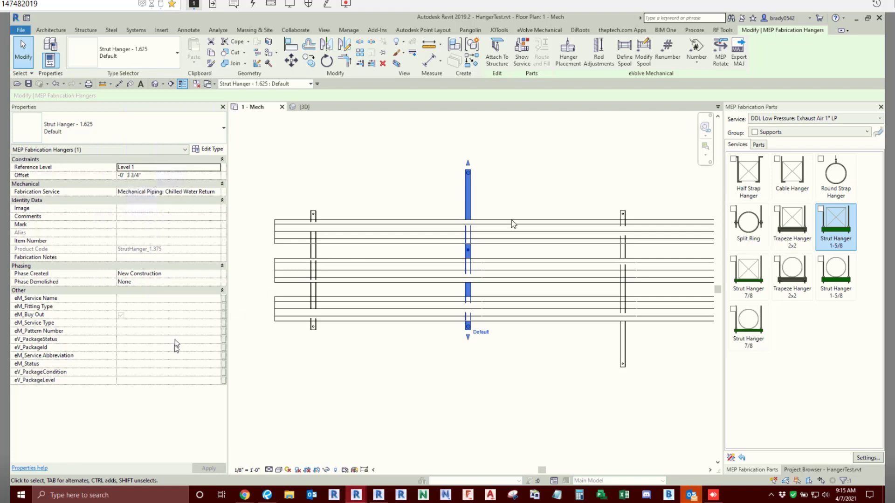
left_click(377, 144)
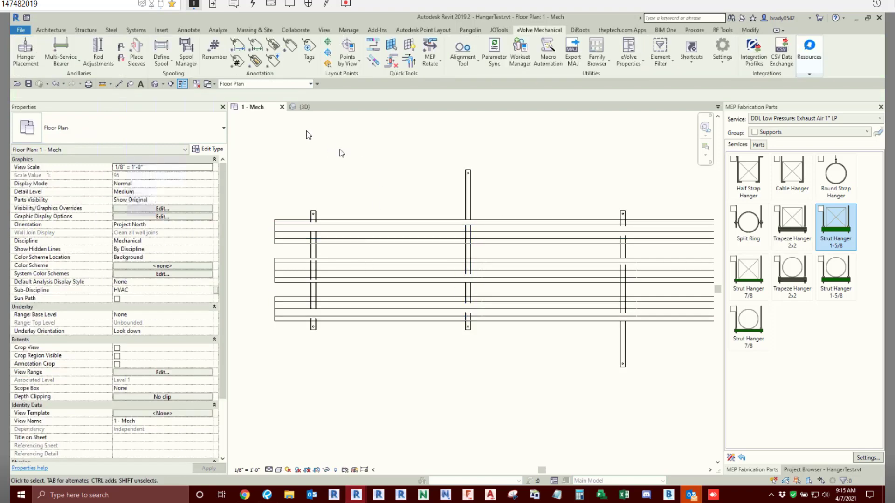
- Apply Bearer Width Rounding to the two stretched bearers
left_click(62, 61)
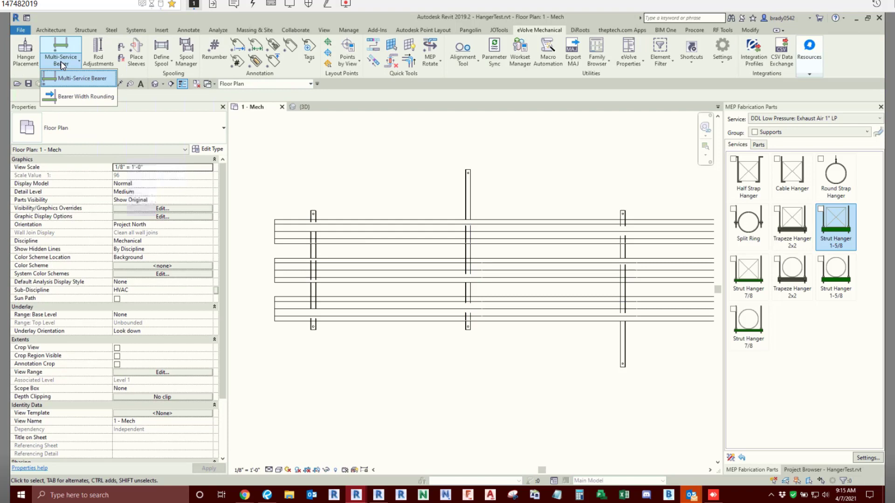
left_click(76, 96)
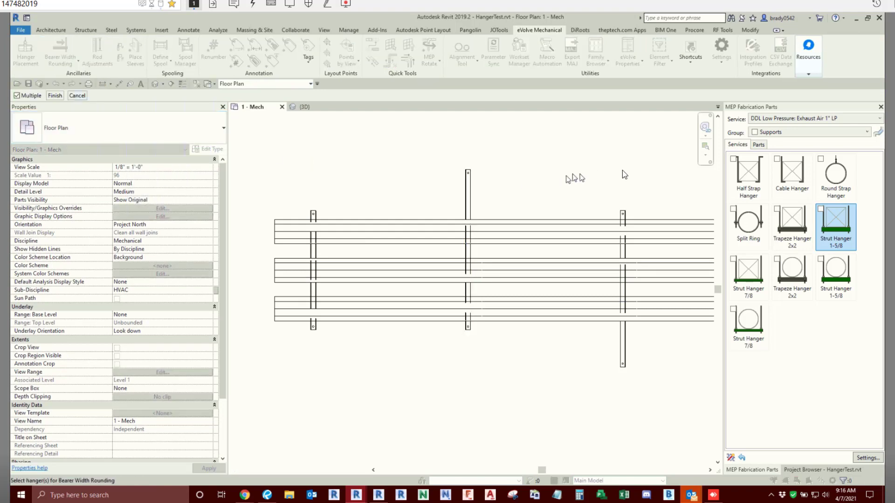
left_click_drag(641, 166, 434, 220)
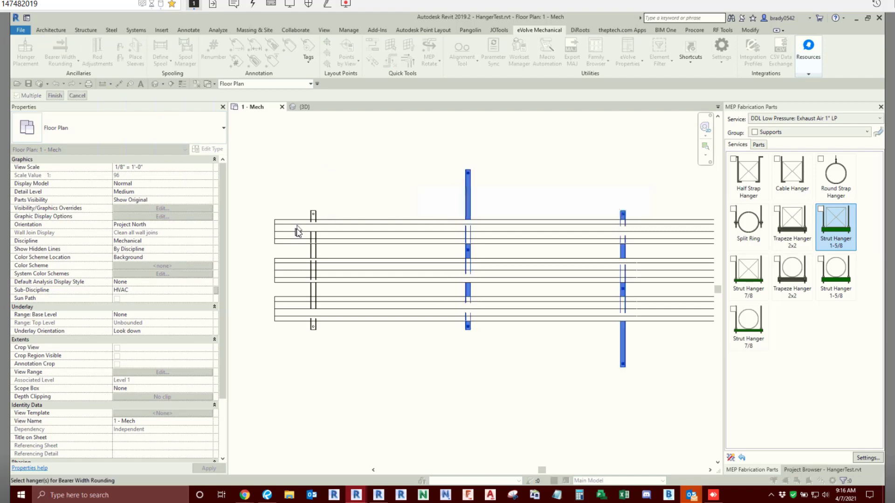
left_click(55, 96)
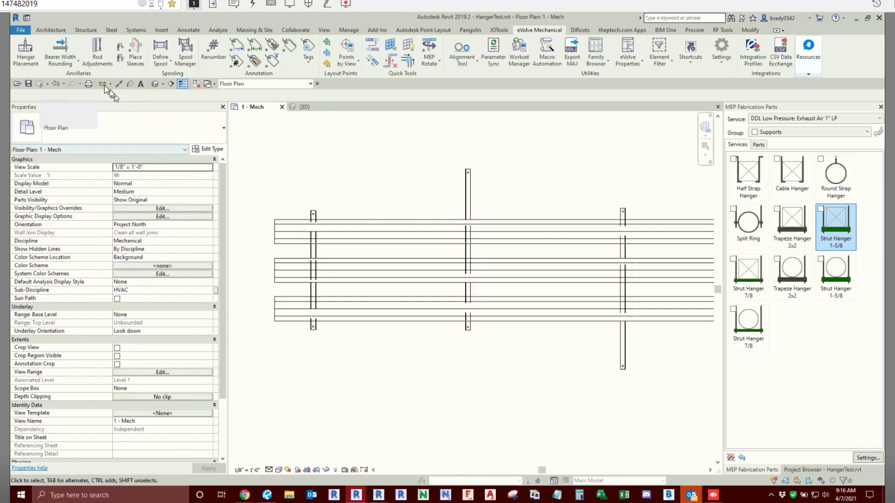
- Measure the two rounded bearers from rod to rod again to check their widths
left_click(102, 84)
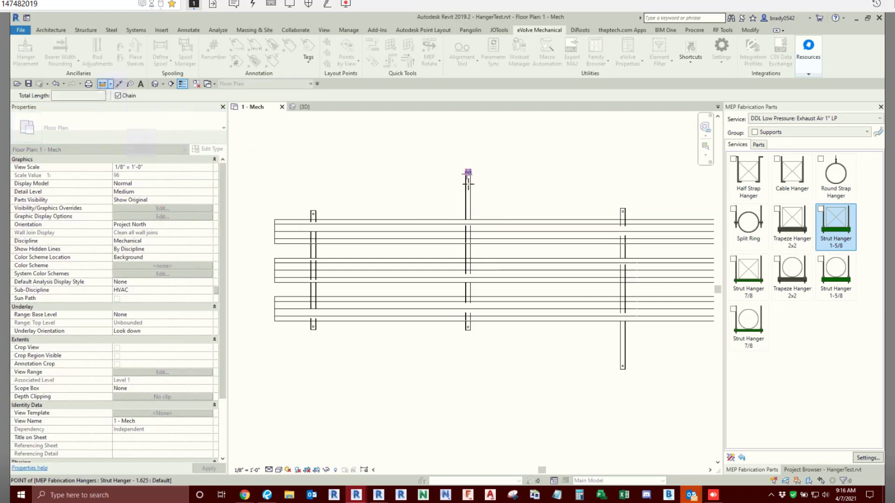
left_click(468, 173)
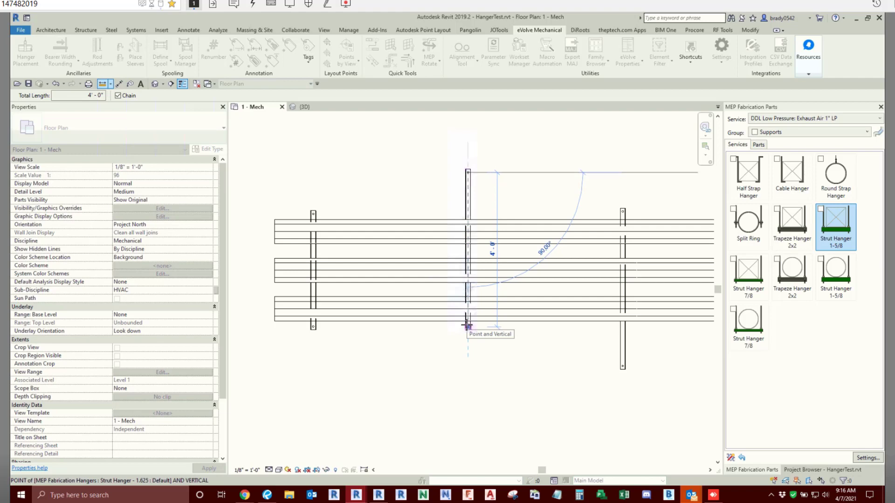
left_click(467, 325)
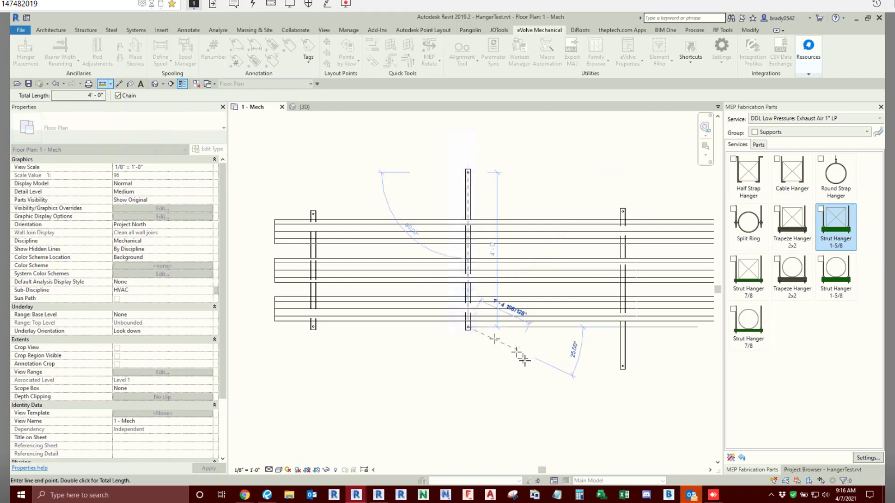
left_click(623, 366)
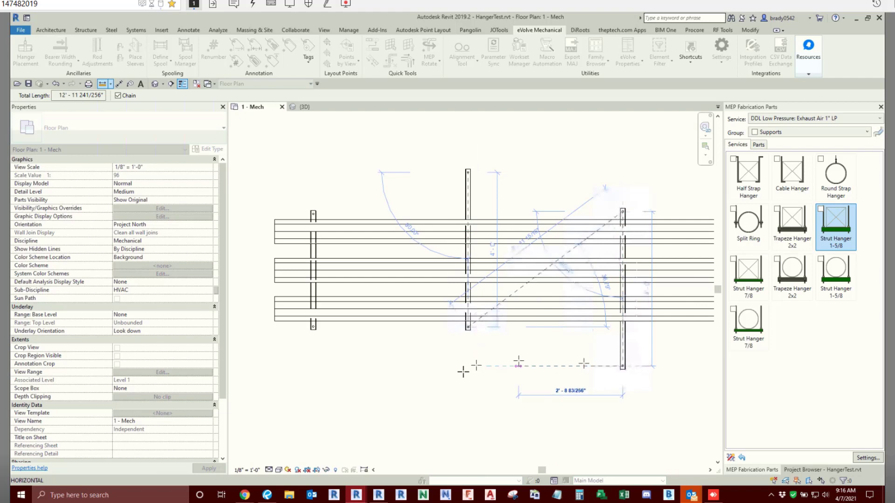
right_click(410, 182)
left_click(419, 190)
right_click(404, 183)
left_click(427, 188)
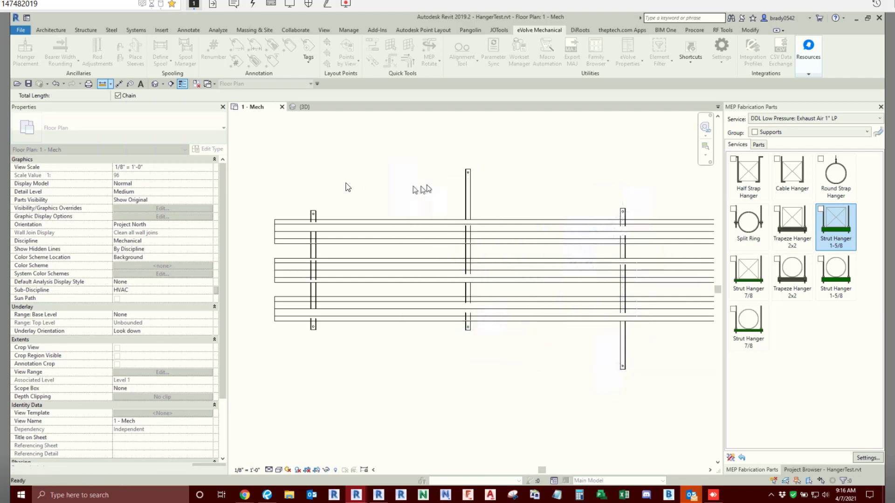
left_click_drag(641, 159, 371, 213)
left_click(390, 177)
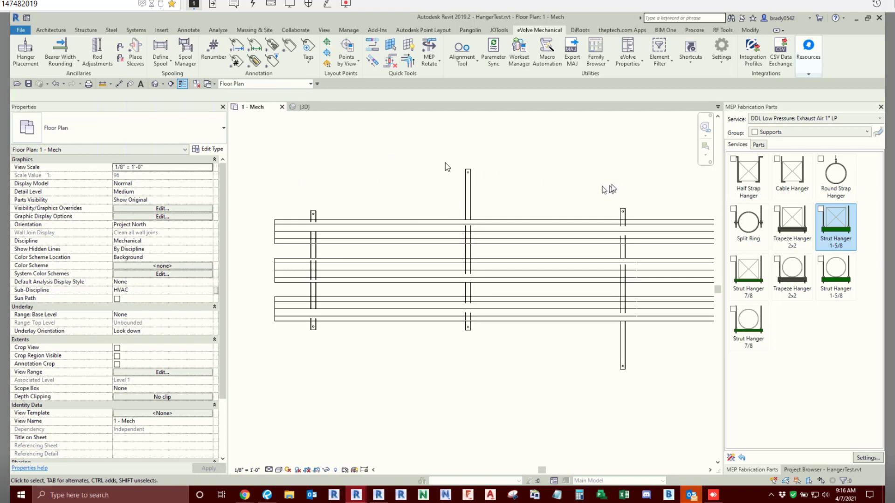
scroll(480, 168, "down", 3)
middle_click_drag(557, 270, 484, 265)
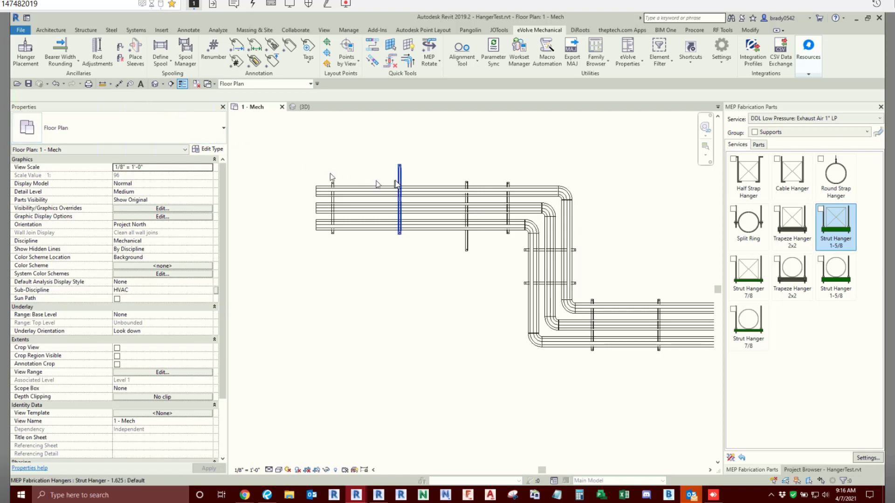
- Select the whole three-pipe run with its bearers, filter the selection to MEP Fabrication Hangers only, and delete them
scroll(395, 182, "down", 2)
left_click_drag(316, 161, 665, 348)
scroll(598, 309, "down", 1)
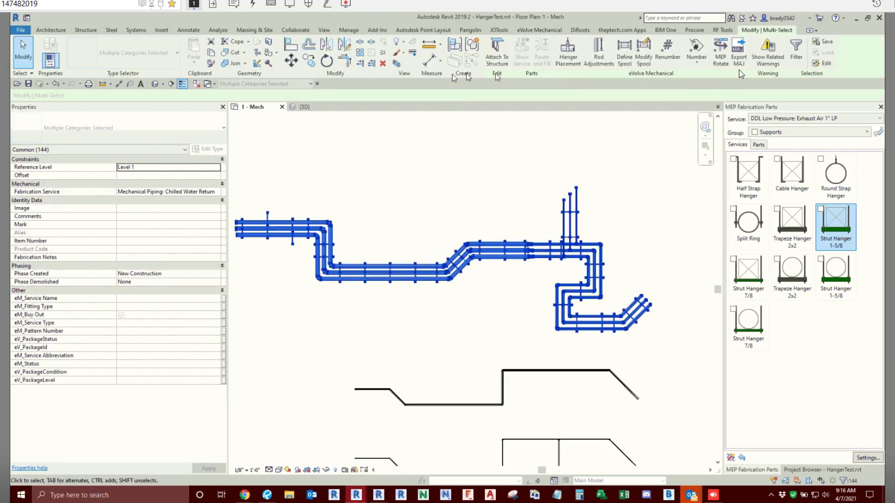
left_click(796, 56)
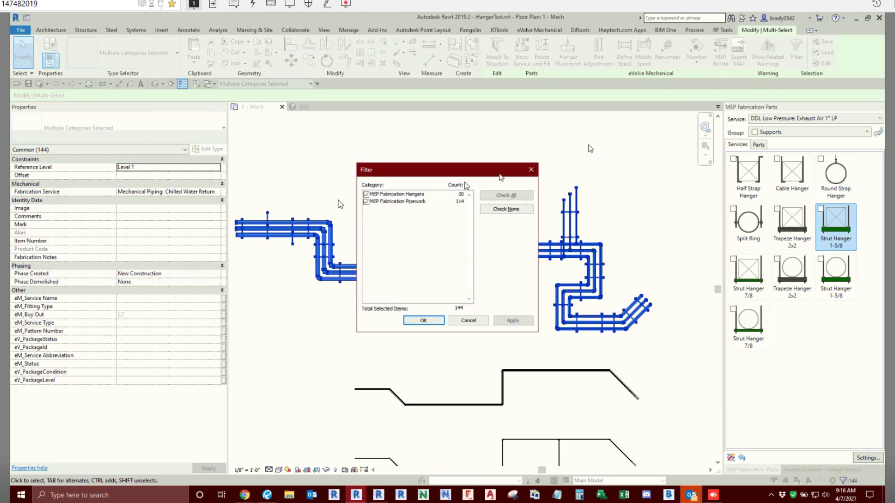
left_click(365, 202)
left_click(423, 321)
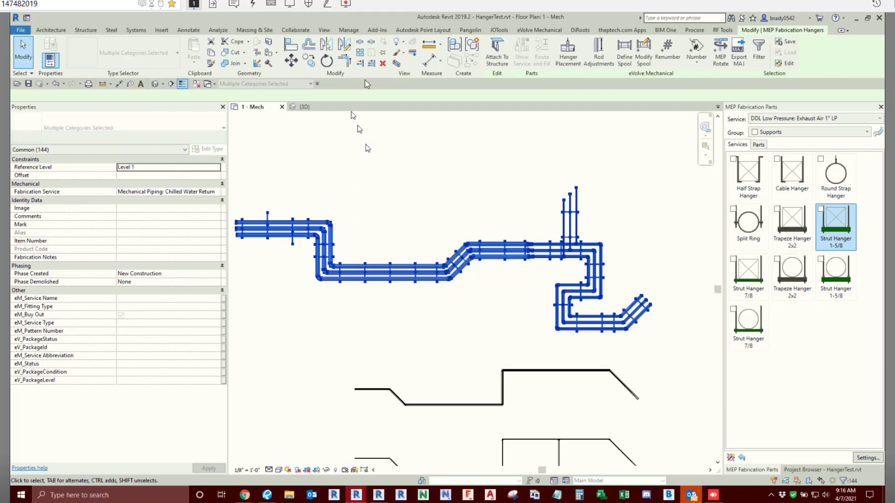
left_click(382, 66)
- Place Multi-Service Bearer hangers along the three parallel pipes, traversing east from the westernmost straights
scroll(410, 186, "down", 2)
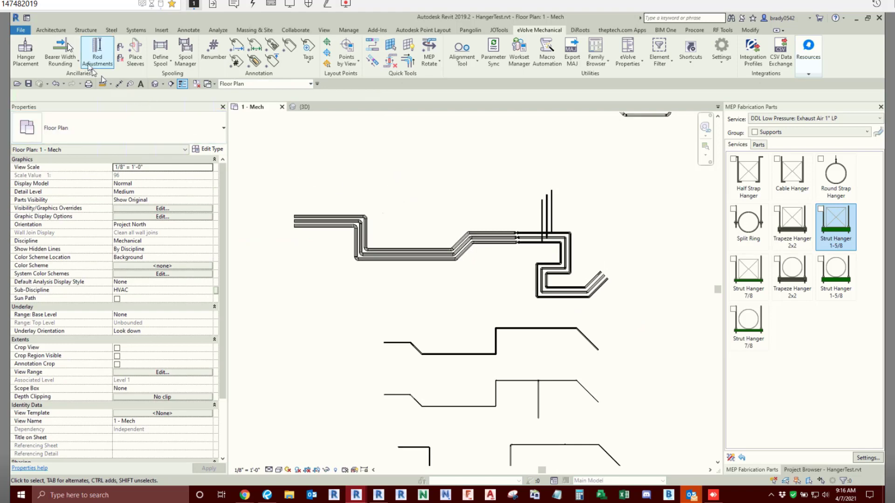
left_click(70, 64)
left_click(74, 80)
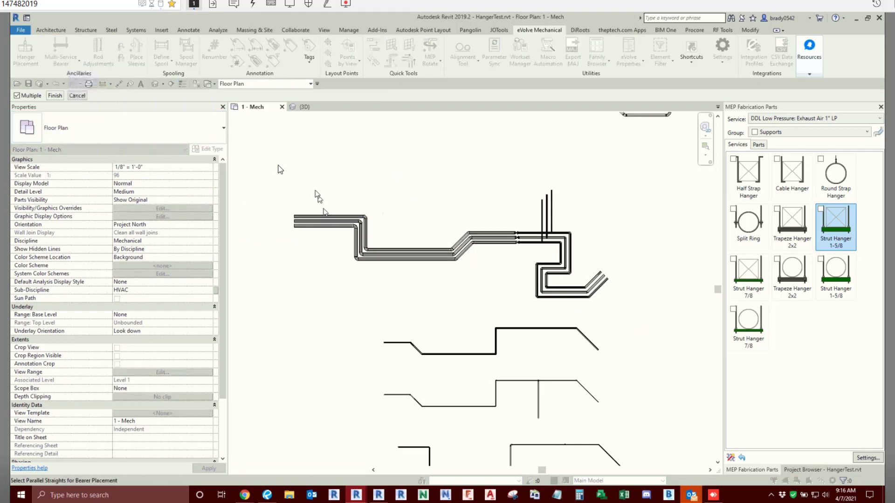
left_click_drag(271, 162, 314, 175)
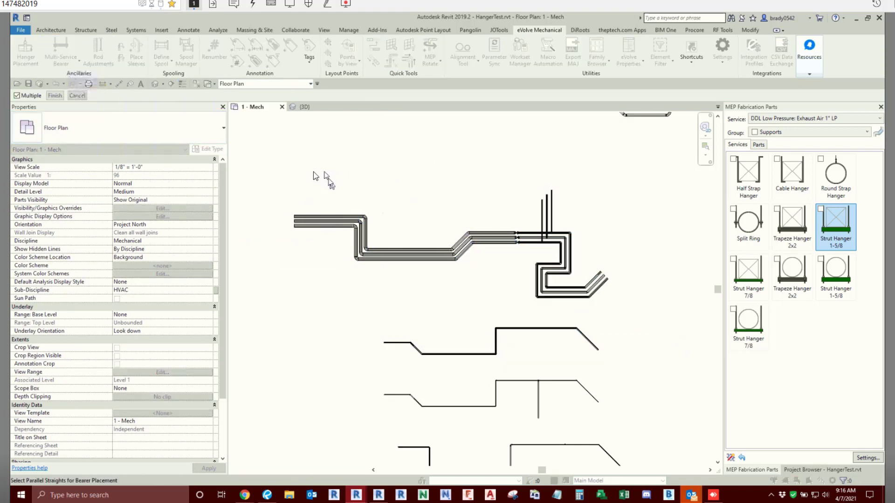
left_click(55, 95)
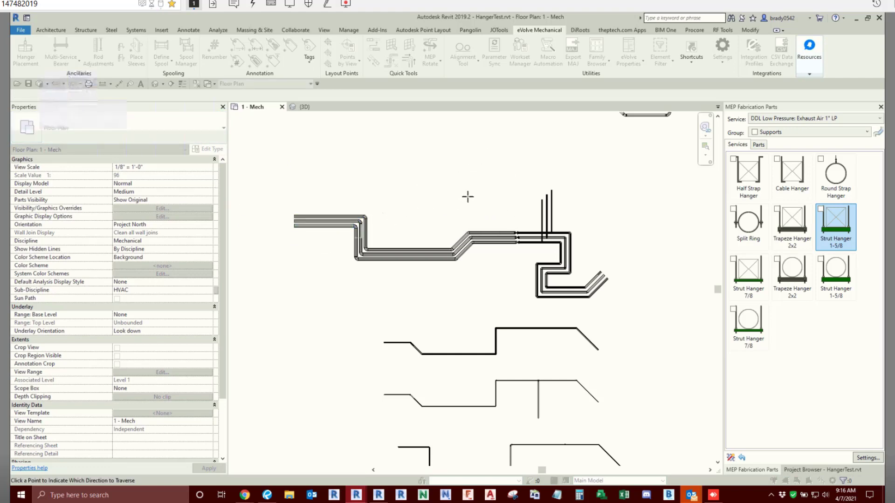
key("ctrl")
key("ctrl")
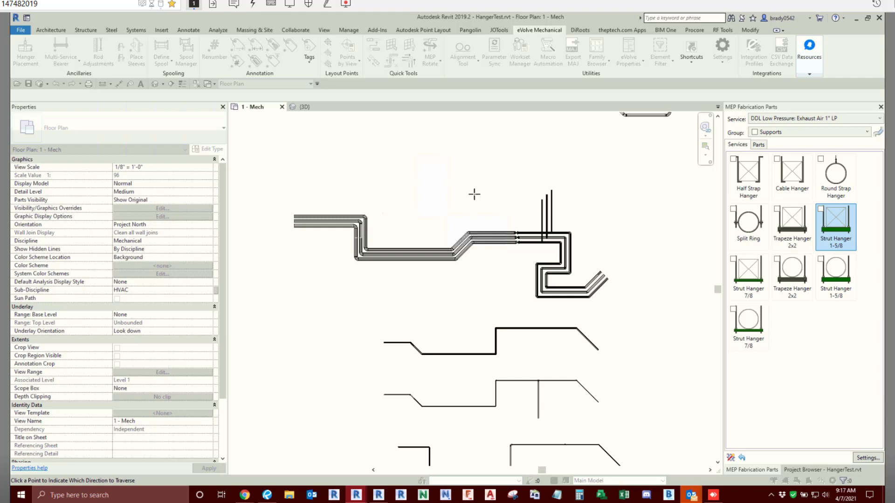
left_click(453, 193)
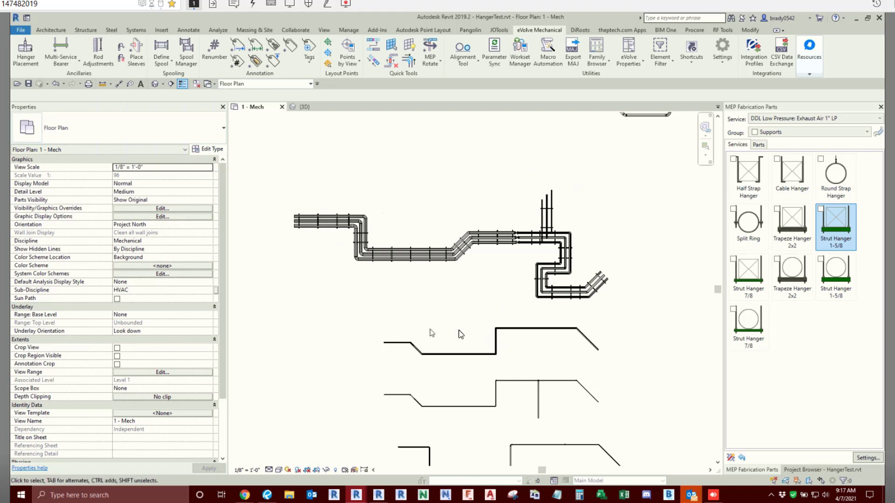
- Start another Multi-Service Bearer on the westernmost pipe straights with Change of Direction placement and the Chilled Water Return service
left_click(67, 49)
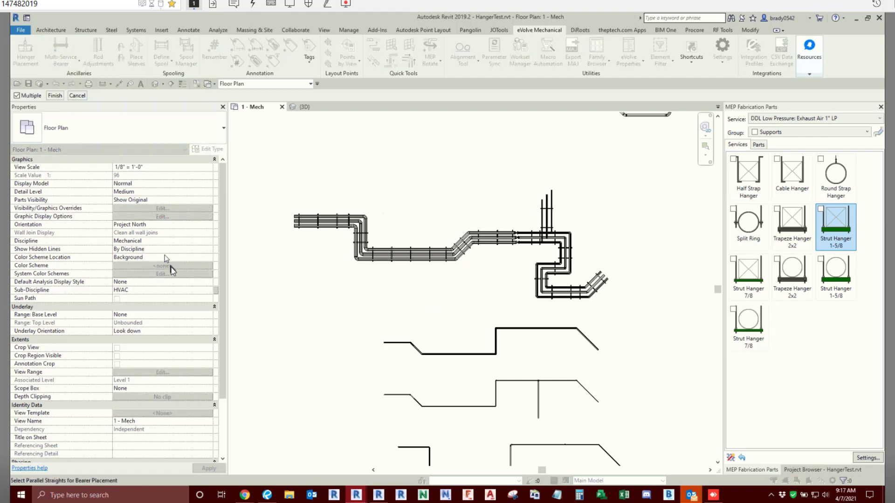
left_click(306, 221)
left_click(306, 254)
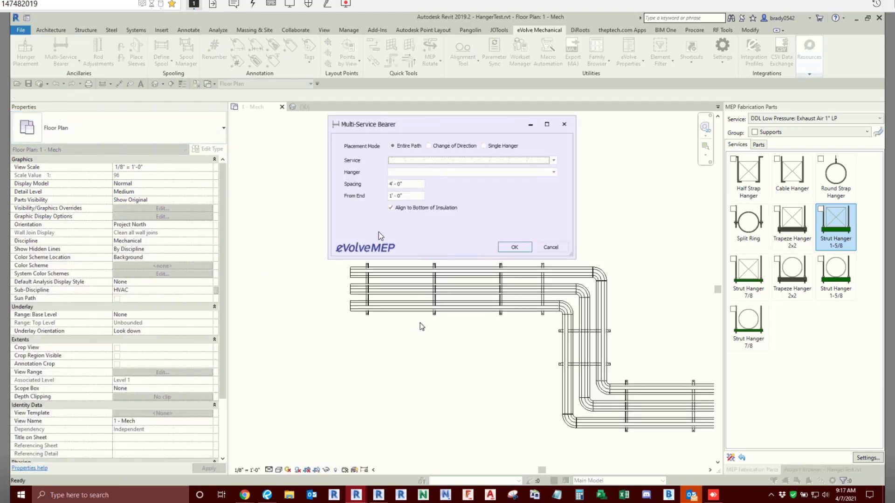
left_click(445, 146)
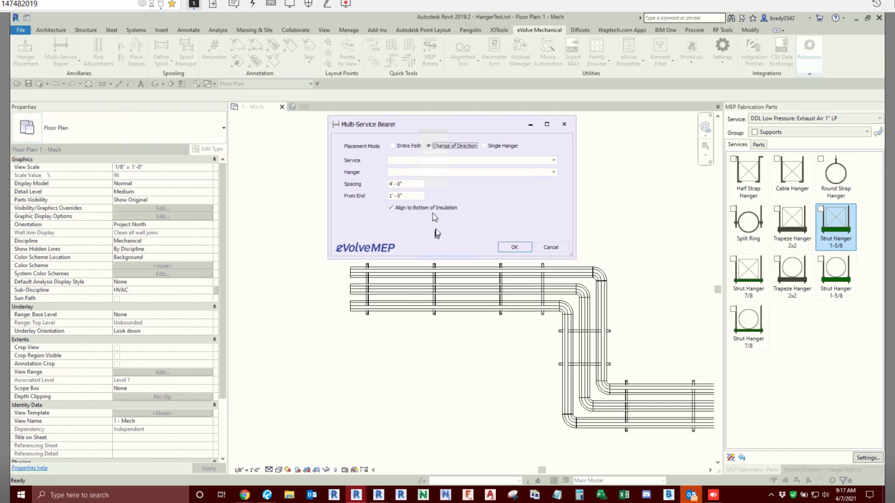
left_click(553, 161)
left_click(425, 178)
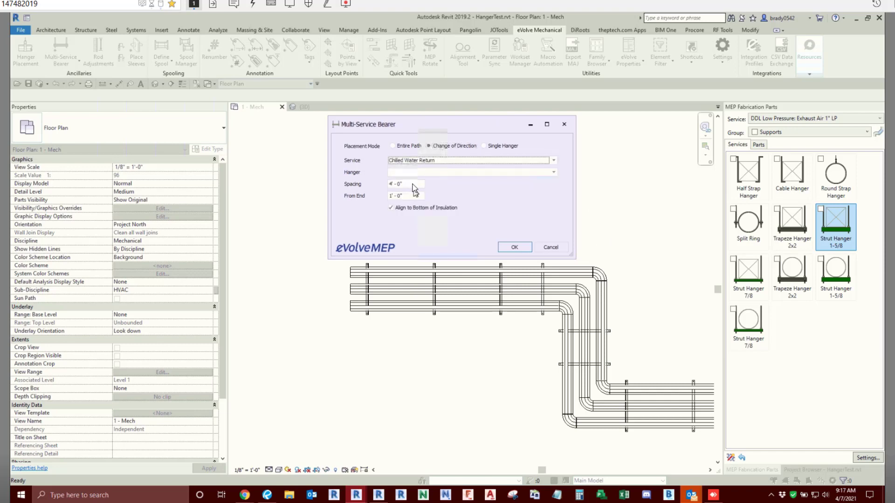
- Set the bearer spacing to 1' and the hanger to (1/2)Rod (1-5/8)DblStrut, and place the bearers along the western straights
left_click(405, 183)
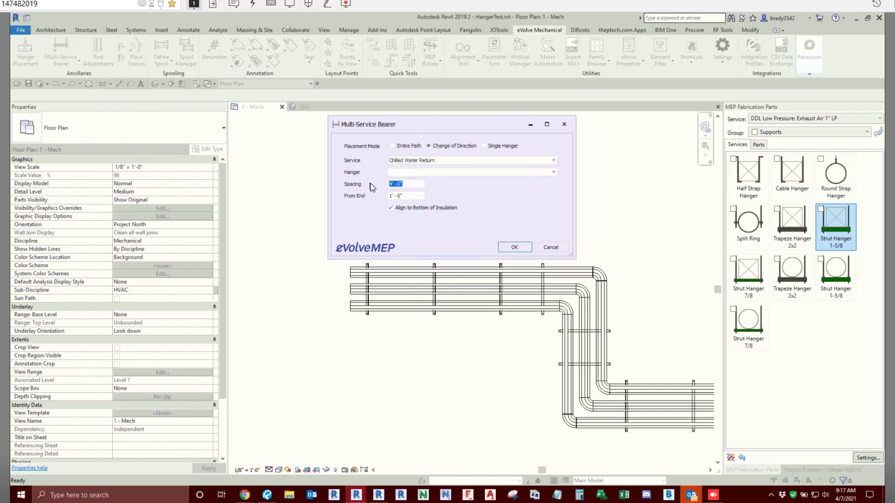
type("1")
left_click(554, 173)
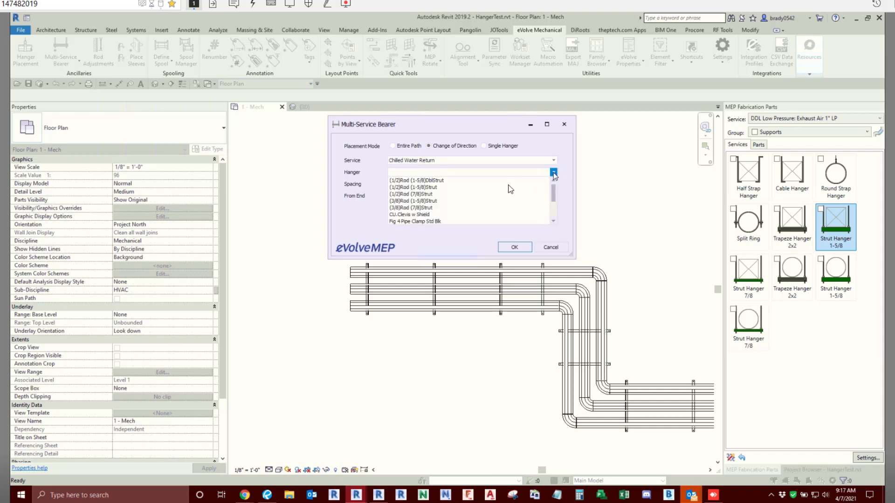
left_click(439, 182)
left_click(509, 247)
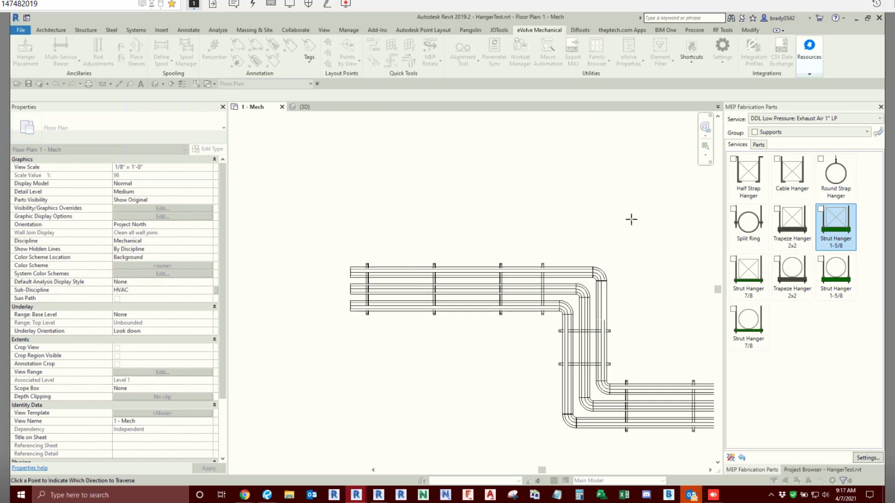
left_click(439, 383)
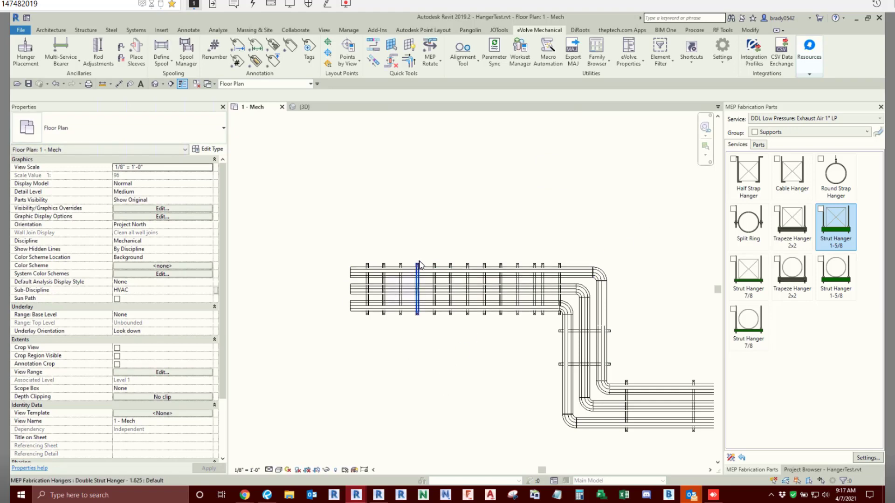
- Examine the double strut bearers on the western pipe straights in the 3D view
left_click(304, 107)
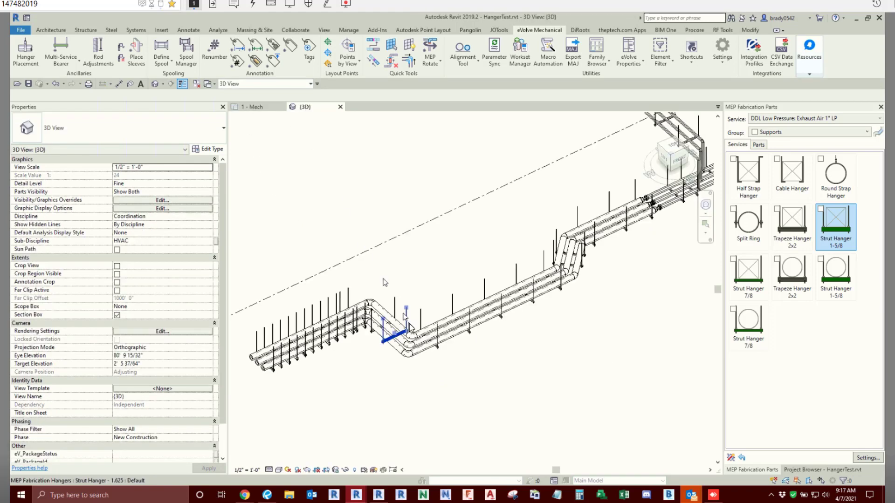
scroll(306, 375, "up", 5)
scroll(504, 282, "up", 3)
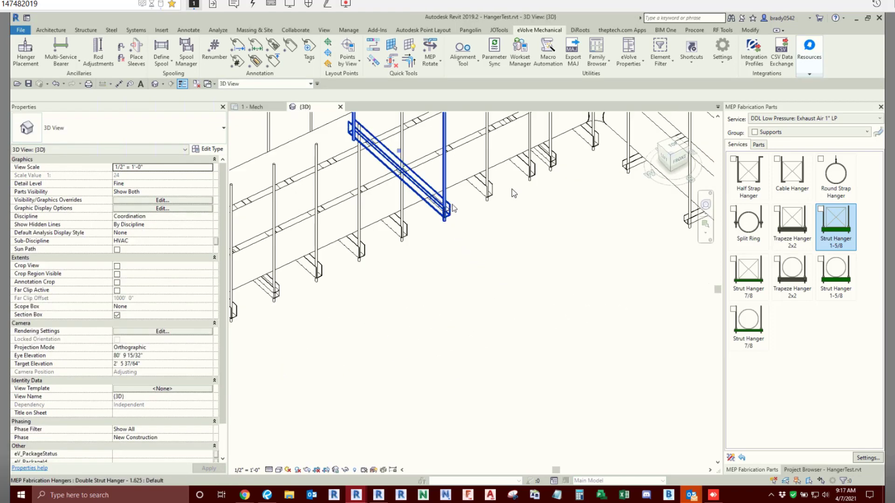
left_click(523, 172)
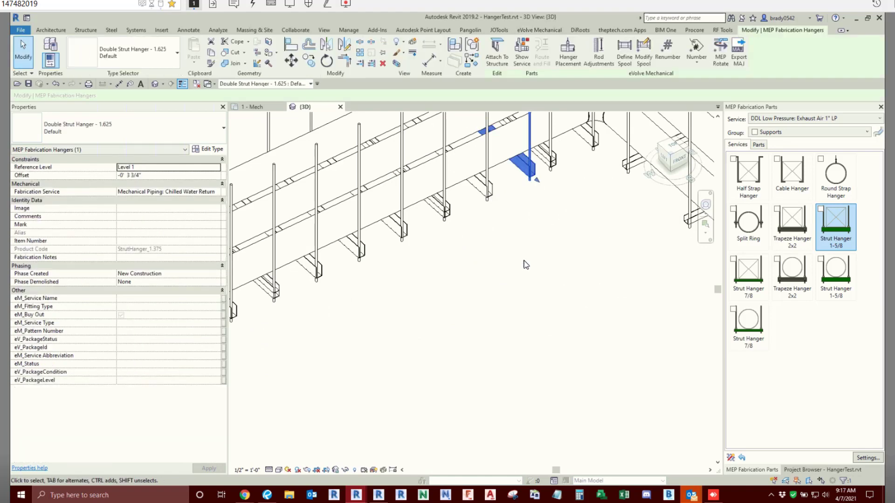
left_click(524, 261)
scroll(524, 260, "down", 6)
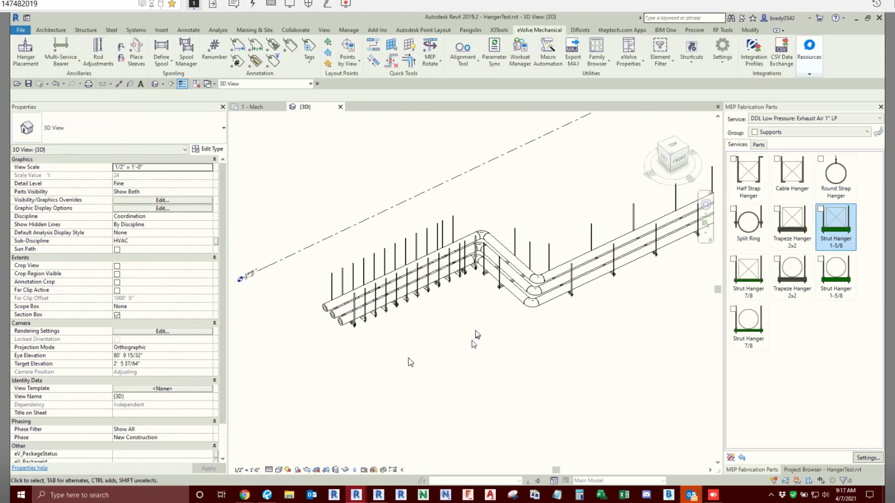
scroll(475, 334, "down", 2)
scroll(490, 322, "down", 3)
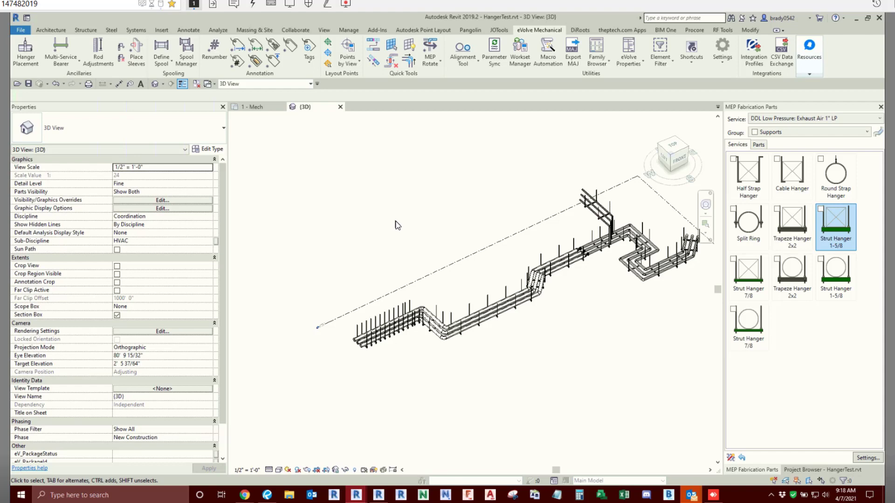
- In the 1 - Mech floor plan, copy the westernmost straight of the upper narrow duct run to the empty area northwest of it
left_click(253, 107)
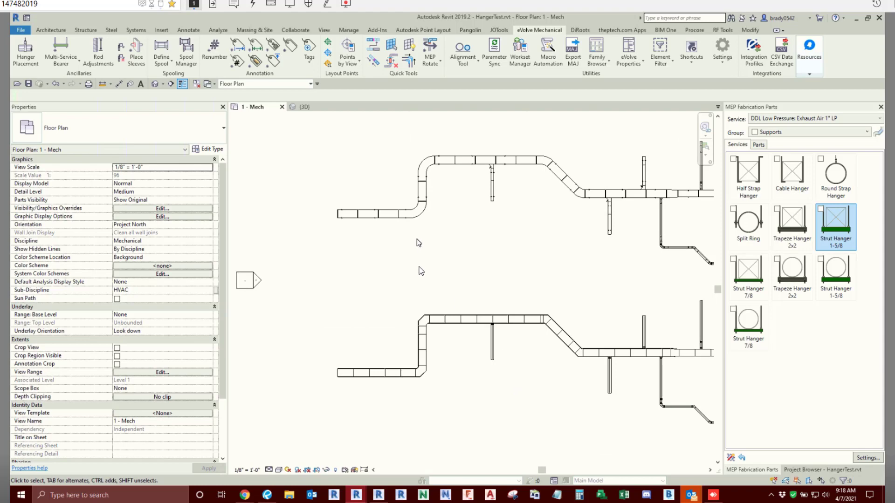
middle_click_drag(420, 243, 422, 271)
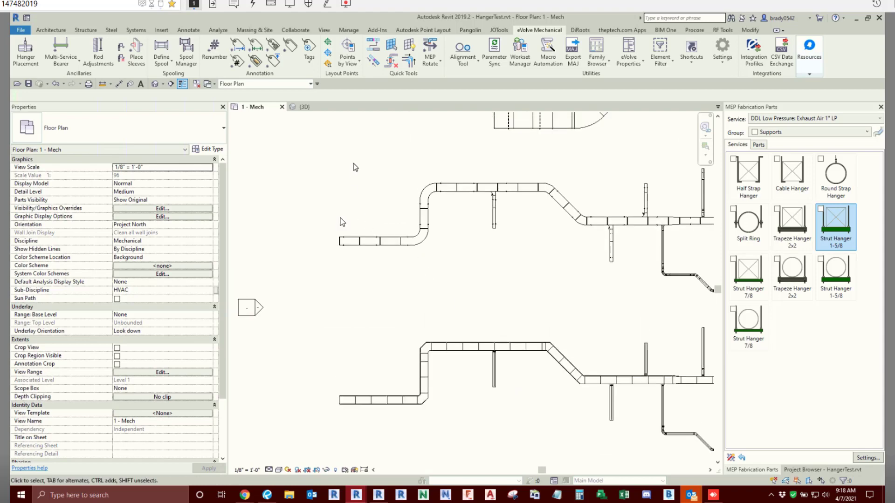
scroll(354, 164, "down", 1)
middle_click_drag(552, 166, 537, 225)
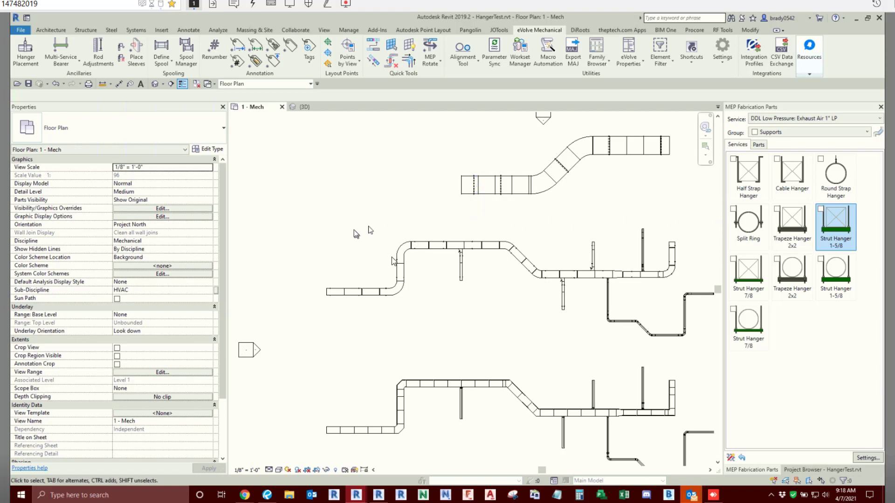
left_click(340, 290)
key("c")
key("o")
left_click(340, 291)
left_click(296, 205)
key("Escape")
scroll(294, 207, "up", 3)
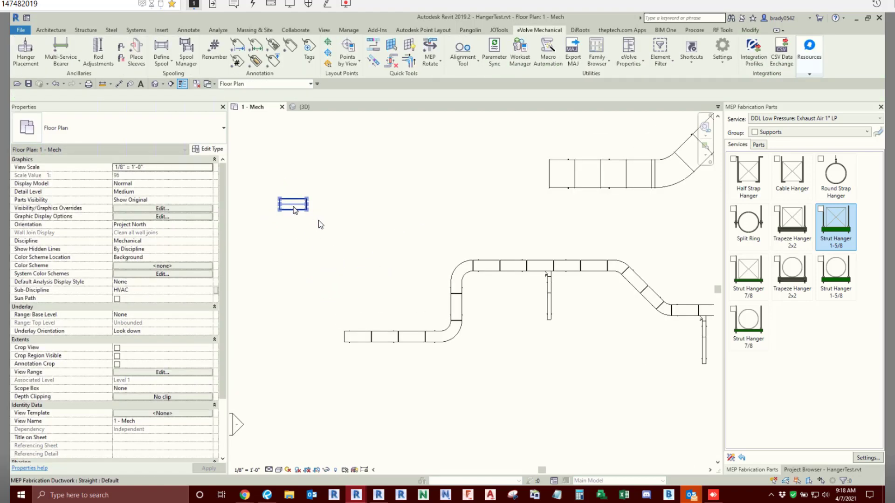
left_click(294, 205)
right_click(304, 205)
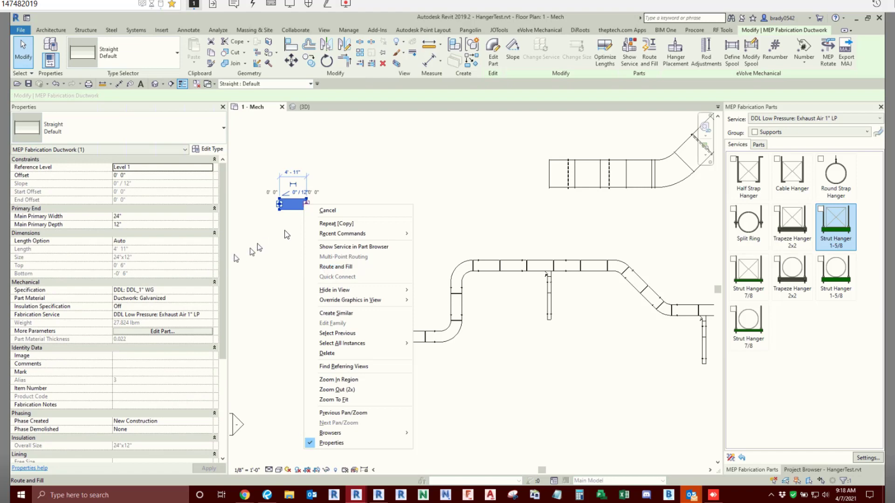
key("Escape")
scroll(305, 205, "up", 2)
right_click(305, 205)
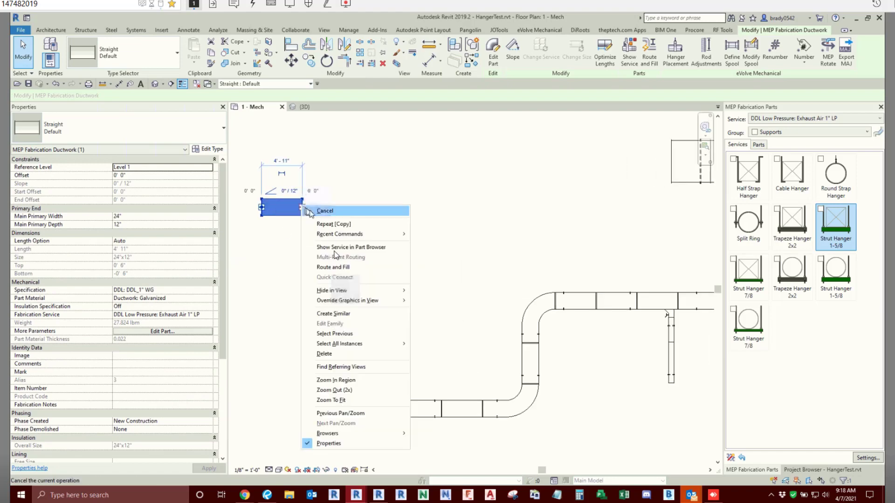
left_click(259, 248)
right_click(304, 211)
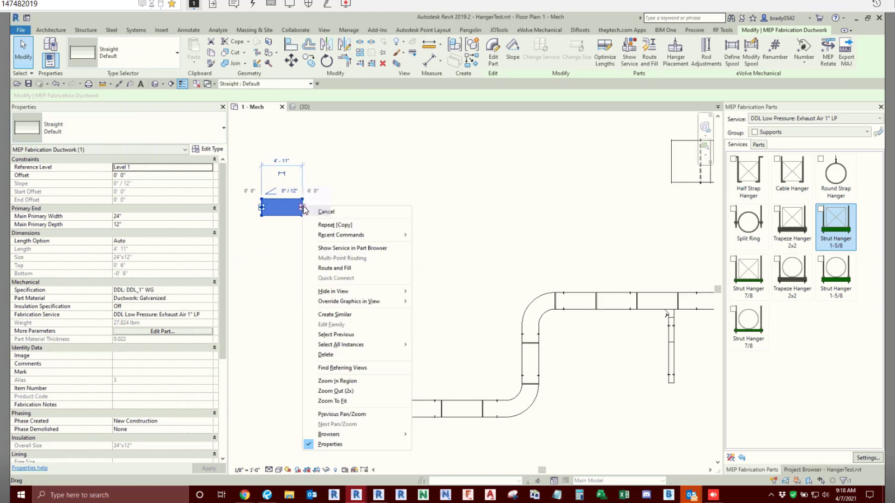
left_click(270, 262)
left_click(280, 226)
left_click(302, 210)
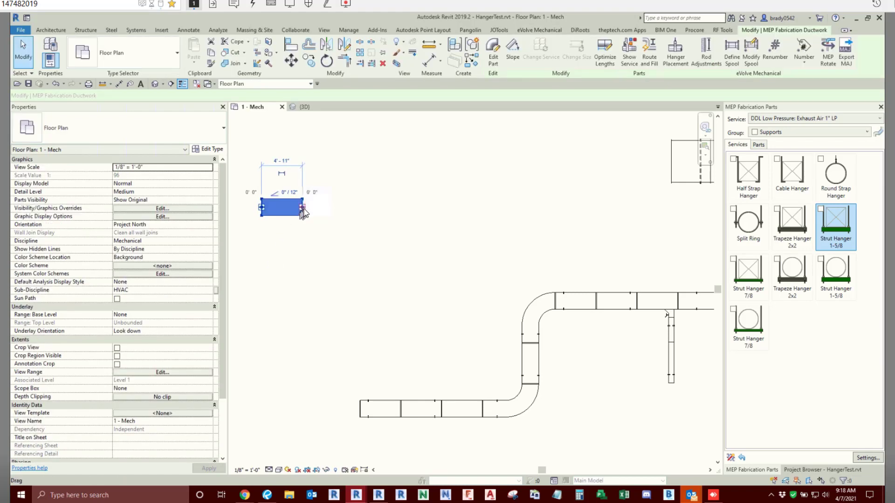
right_click(304, 208)
left_click(277, 259)
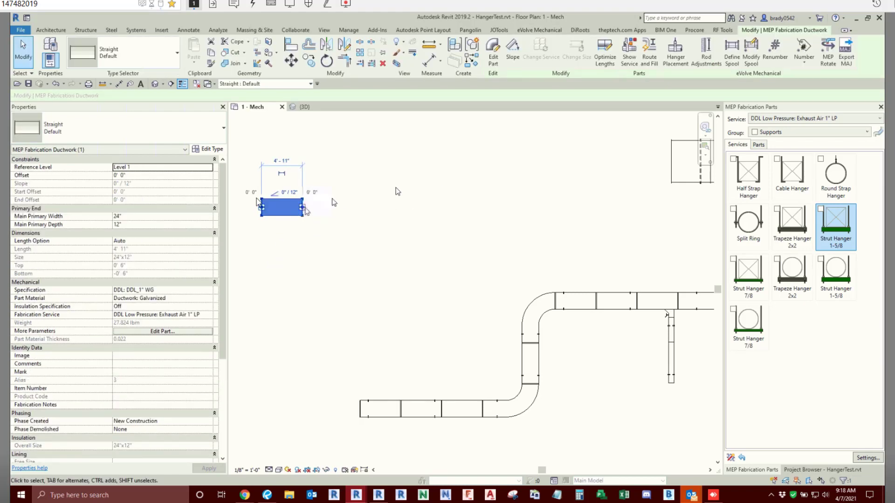
- Start Multi-Point Routing with the copied duct's service and set the rectangular duct's main primary width to 20" and depth to 10"
left_click(631, 54)
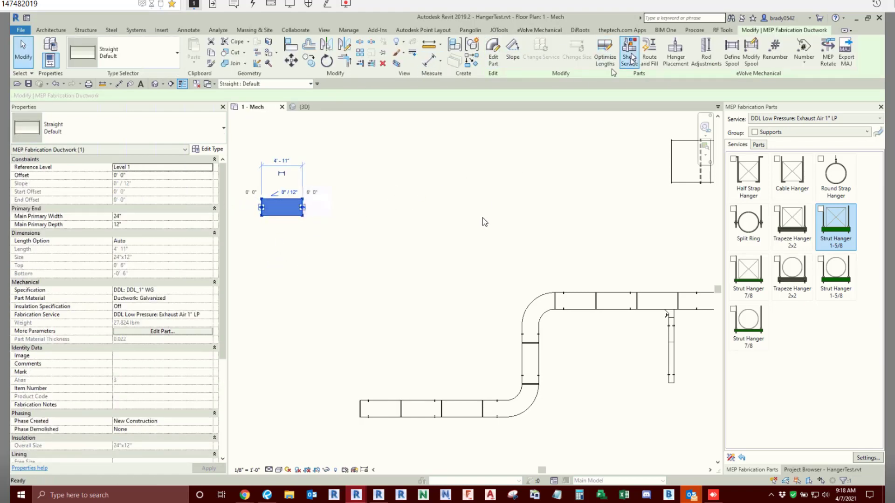
left_click(879, 132)
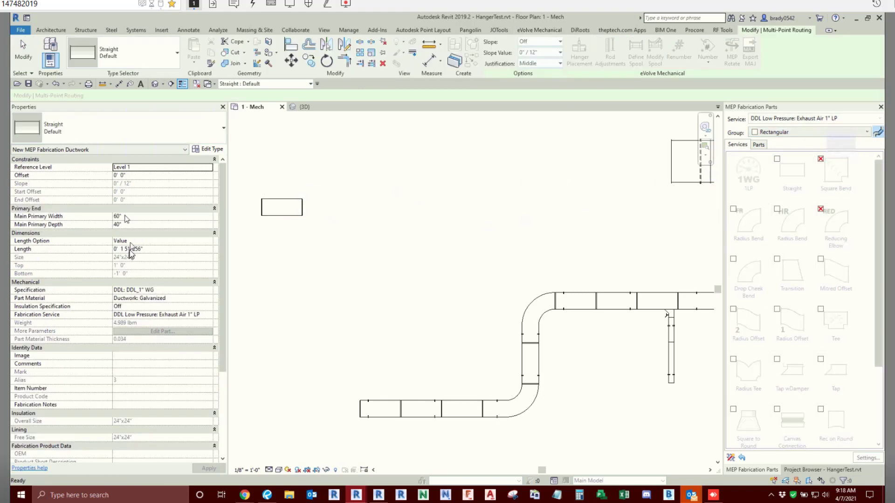
left_click(147, 216)
type("20")
key("Tab")
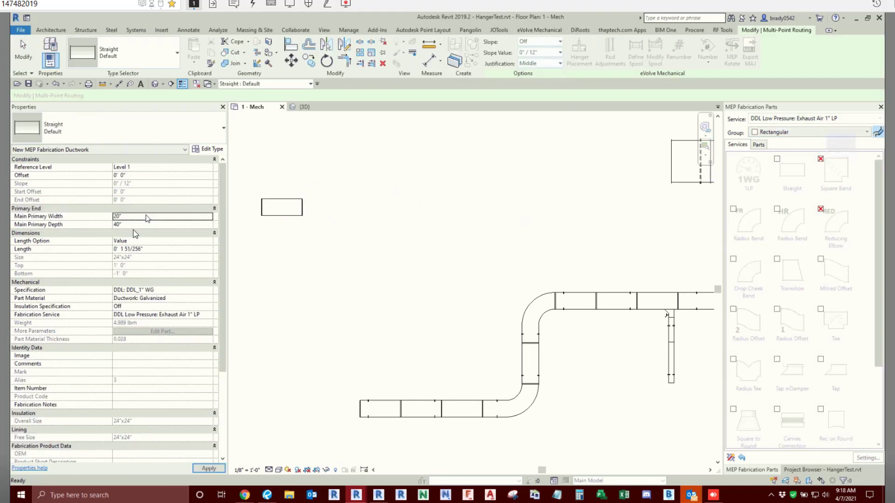
type("10")
scroll(270, 212, "down", 3)
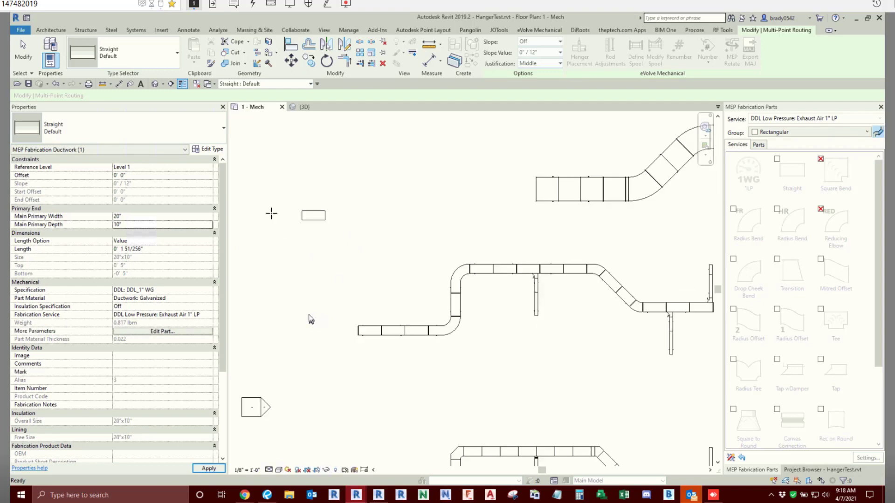
- Route an S-shaped 20" x 10" duct run northwest of the existing ducts: east, about 9' north, and east again
left_click(257, 185)
left_click(372, 186)
left_click(374, 140)
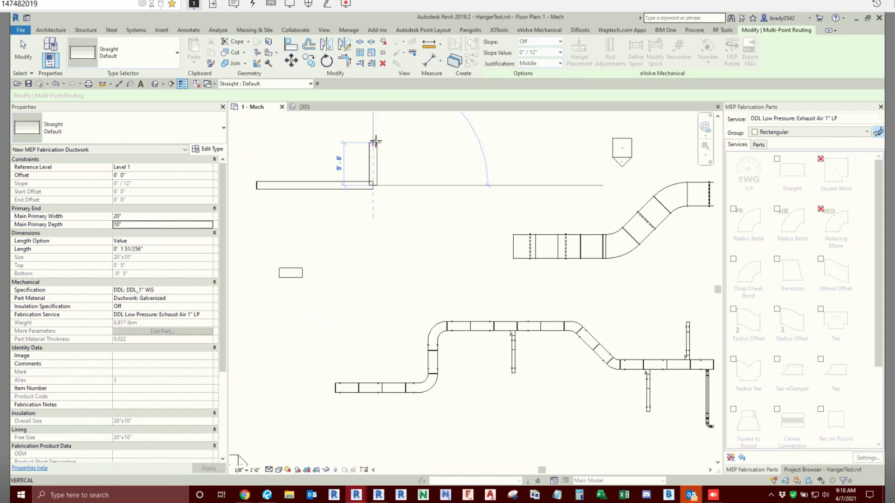
left_click(487, 139)
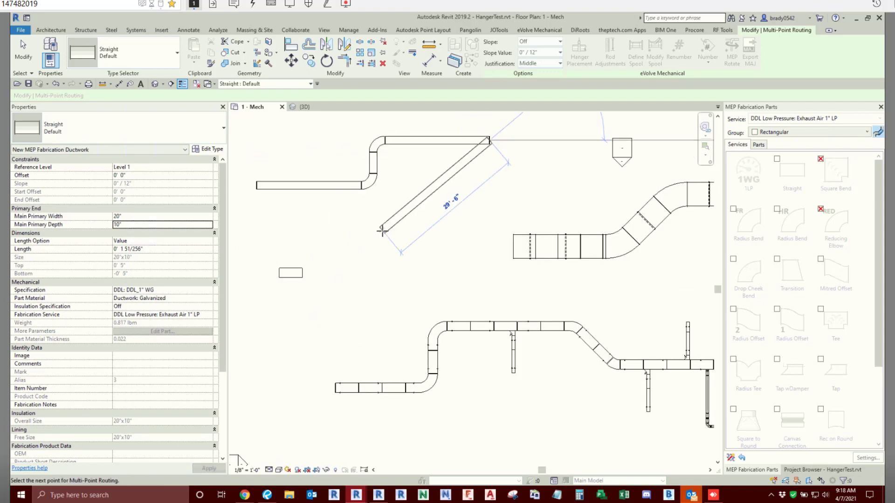
key("Escape")
key("Escape")
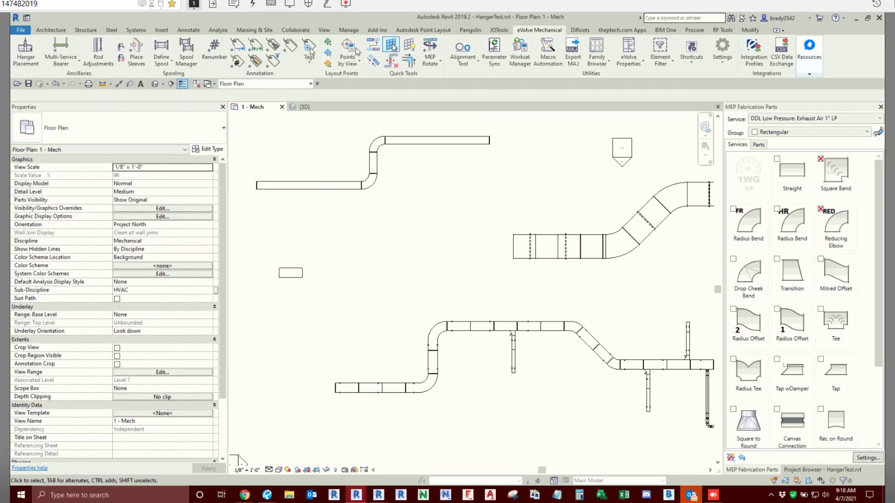
- Offset copies of the whole new duct run northward twice at 3' spacing, making three parallel runs
left_click(751, 30)
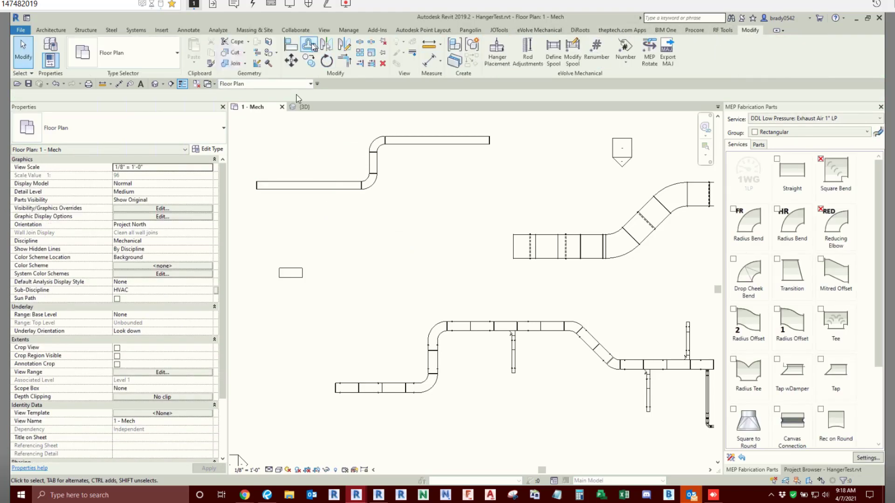
left_click(309, 44)
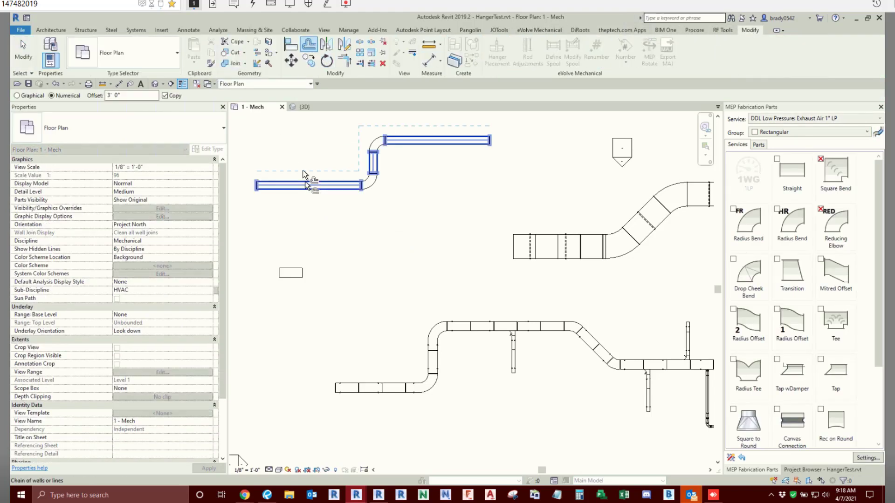
left_click(302, 173)
key("Tab")
left_click(297, 163)
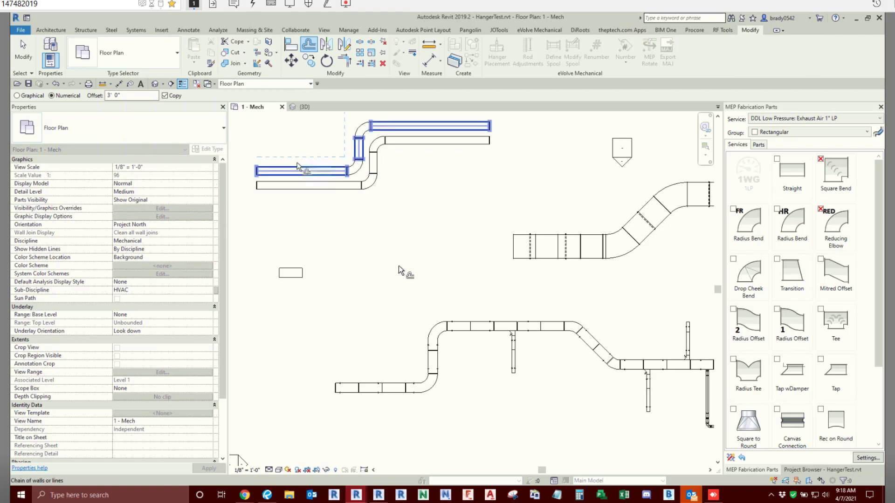
key("Escape")
scroll(331, 225, "down", 1)
middle_click_drag(331, 225, 352, 277)
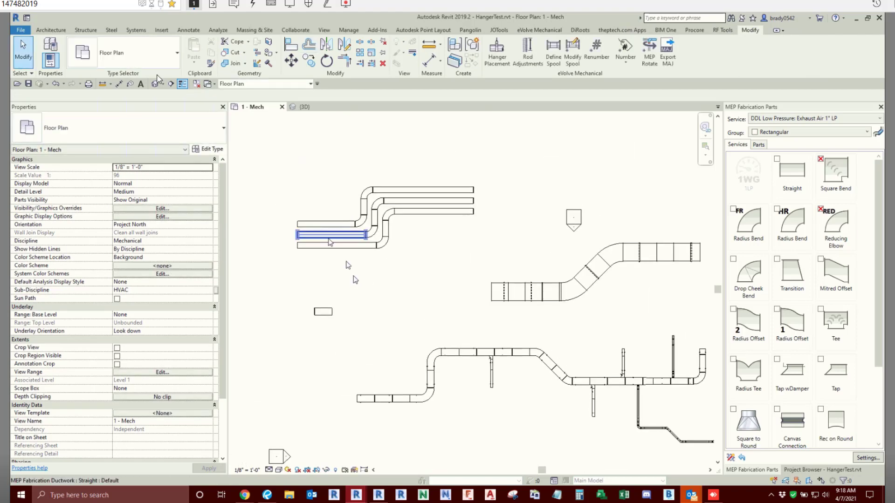
- Start Multi-Service Bearer placement on the three western straights of the parallel duct runs
left_click(539, 30)
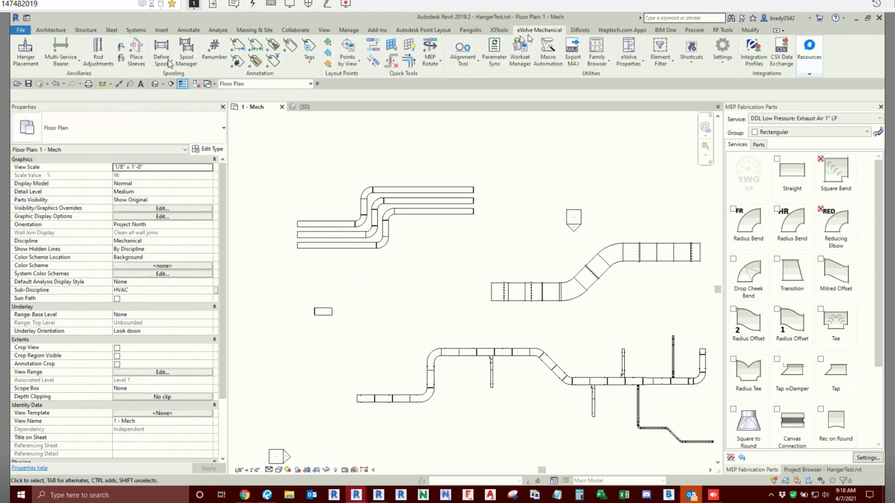
left_click(62, 48)
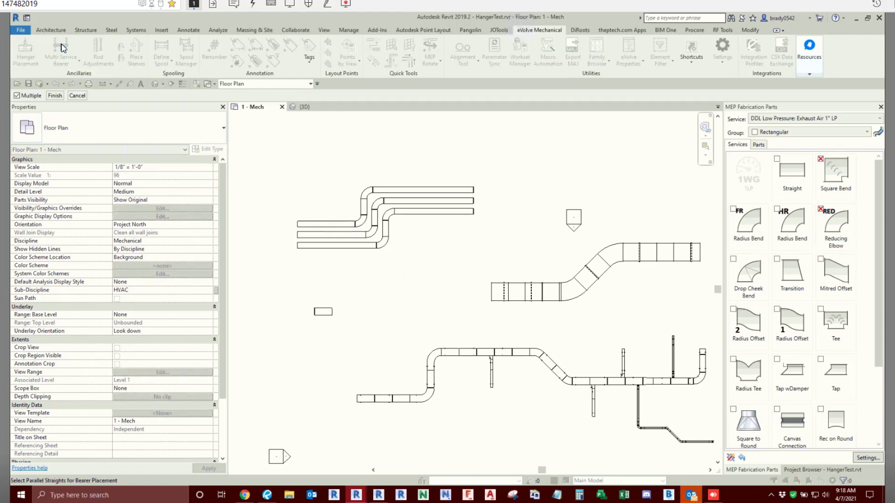
left_click_drag(321, 201, 300, 276)
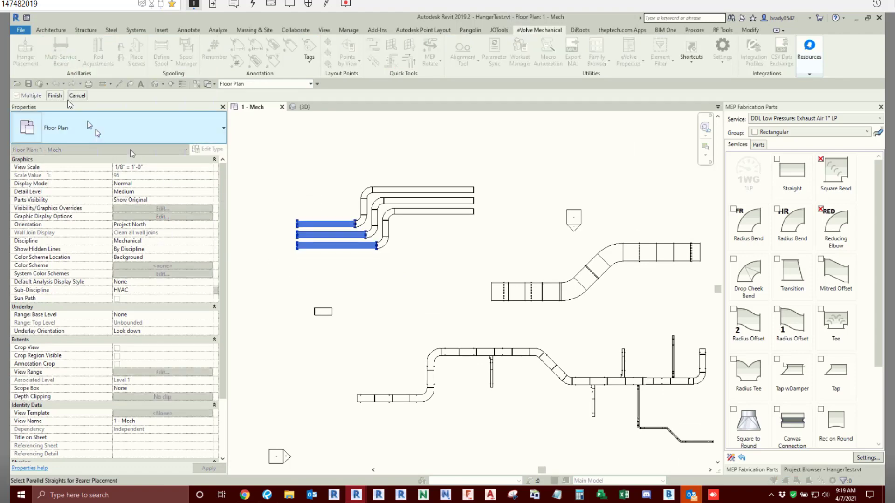
left_click(54, 95)
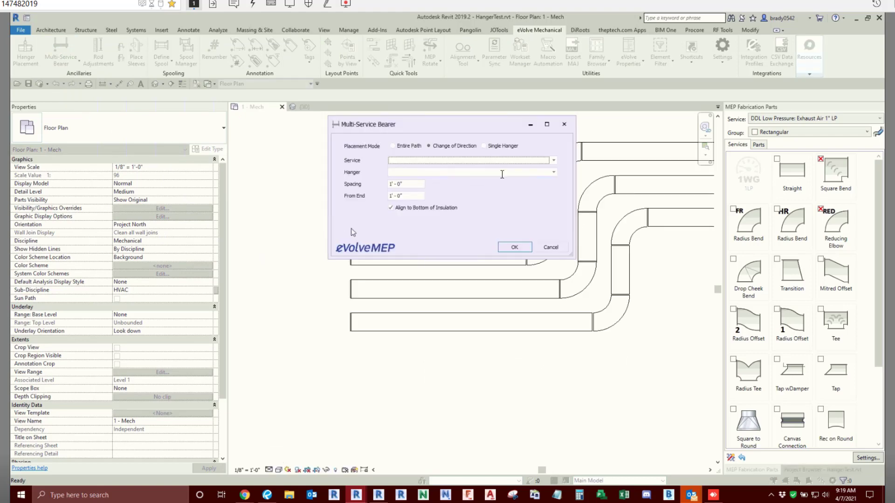
- Place Strut Hanger 1-5/8 bearers for Exhaust Air 1" LP along the entire path eastward, with the spacing set to 2
left_click(553, 161)
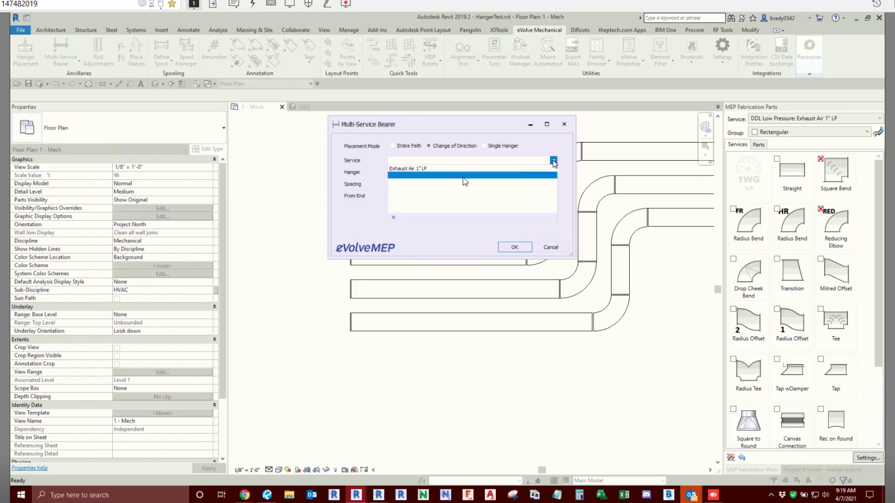
left_click(410, 169)
left_click(392, 146)
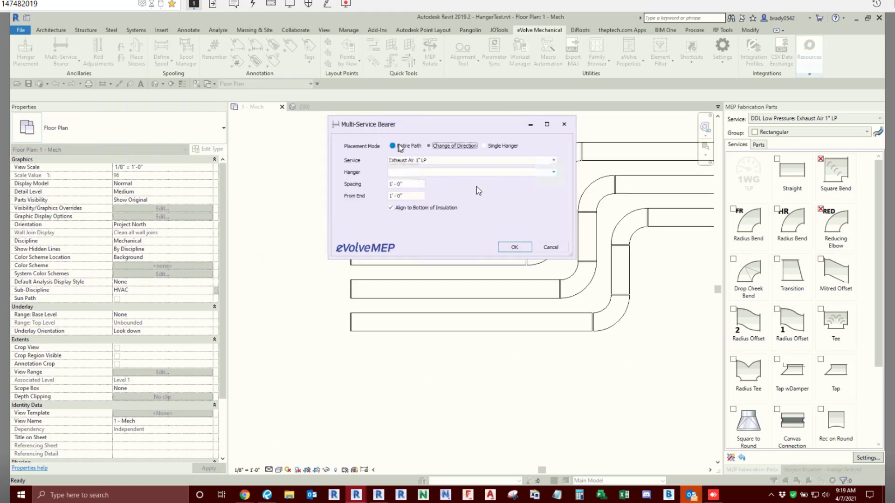
left_click(553, 172)
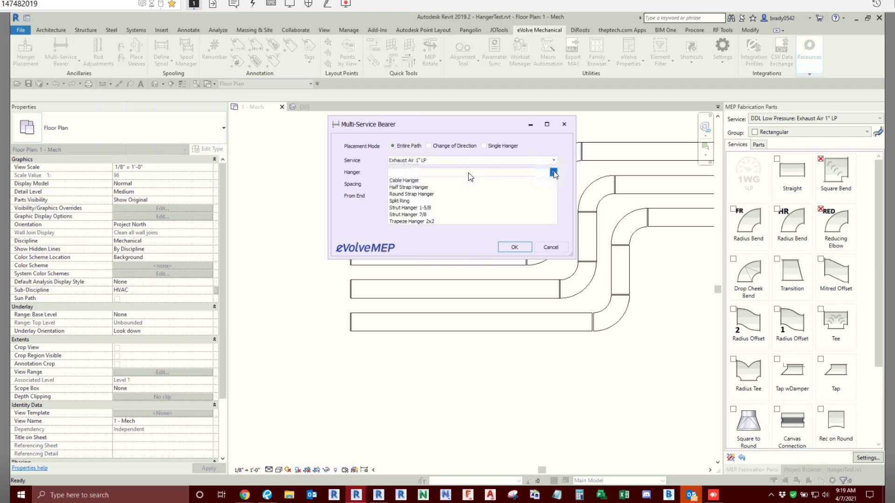
left_click(422, 208)
left_click(413, 184)
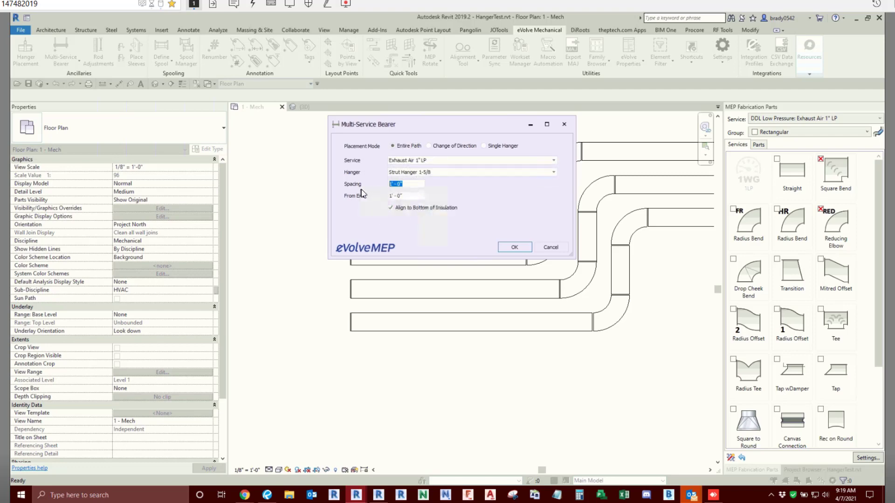
type("2")
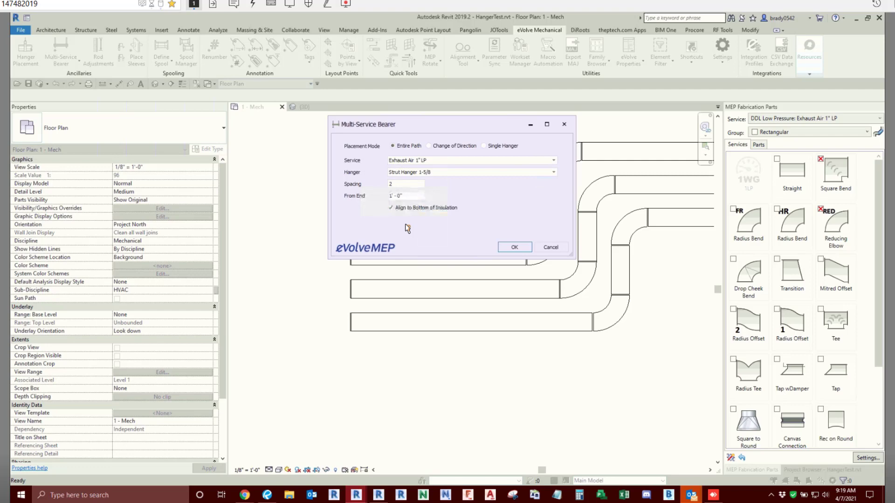
left_click(515, 247)
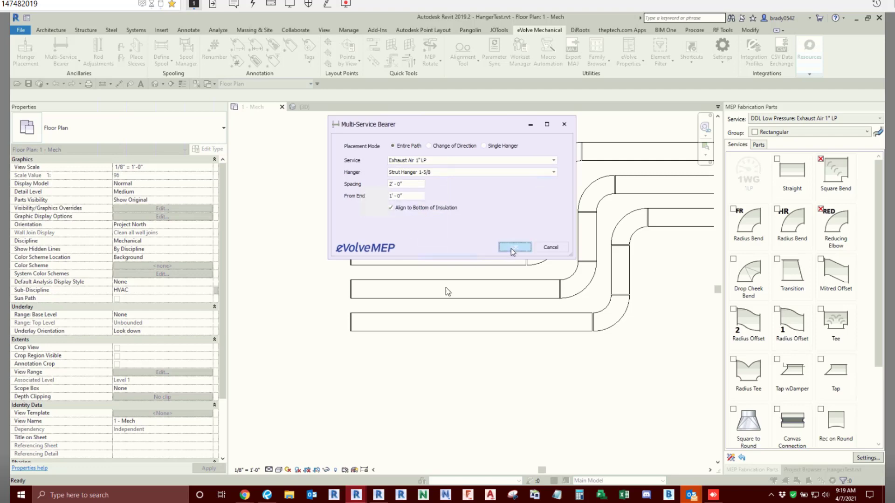
left_click(659, 268)
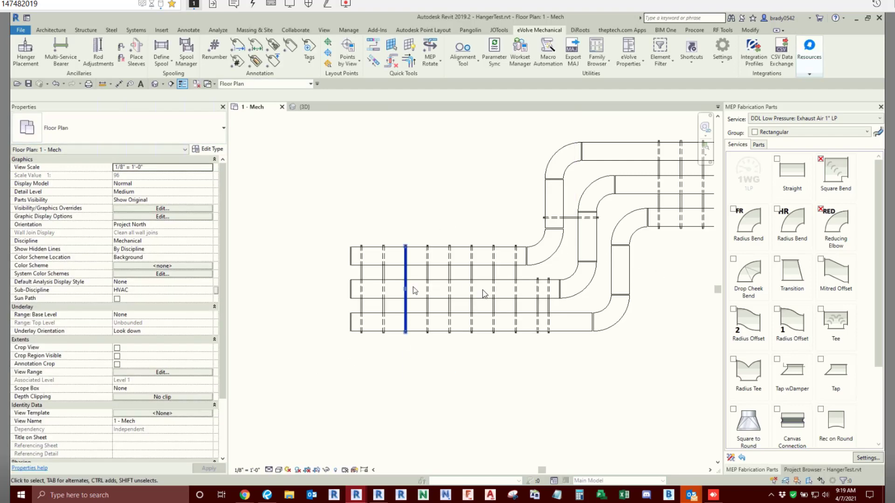
- Examine the bearer layout on the three parallel duct runs, including the straights on both sides of the bends
scroll(415, 289, "down", 1)
middle_click_drag(394, 329, 263, 342)
scroll(415, 308, "up", 1)
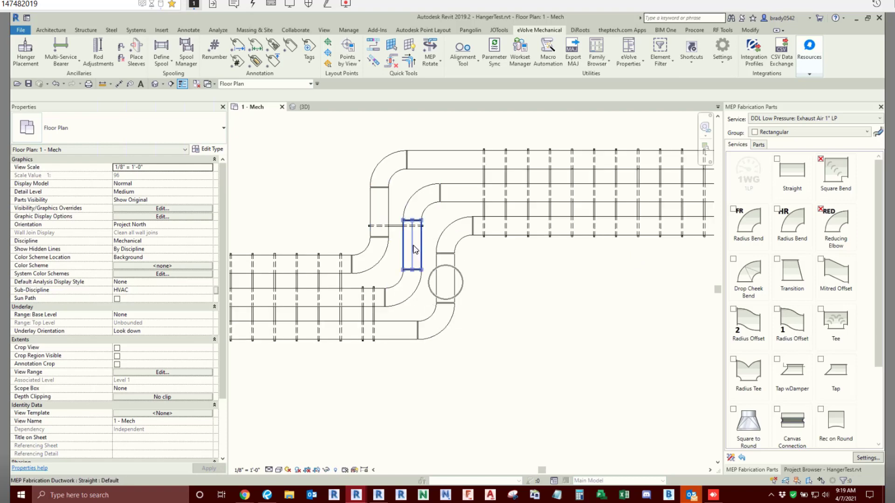
scroll(368, 208, "down", 2)
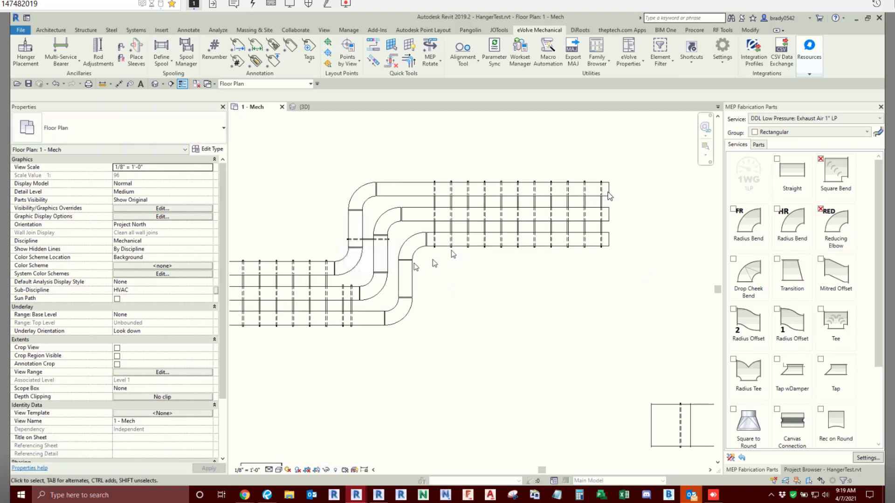
scroll(353, 368, "down", 1)
middle_click_drag(353, 367, 395, 330)
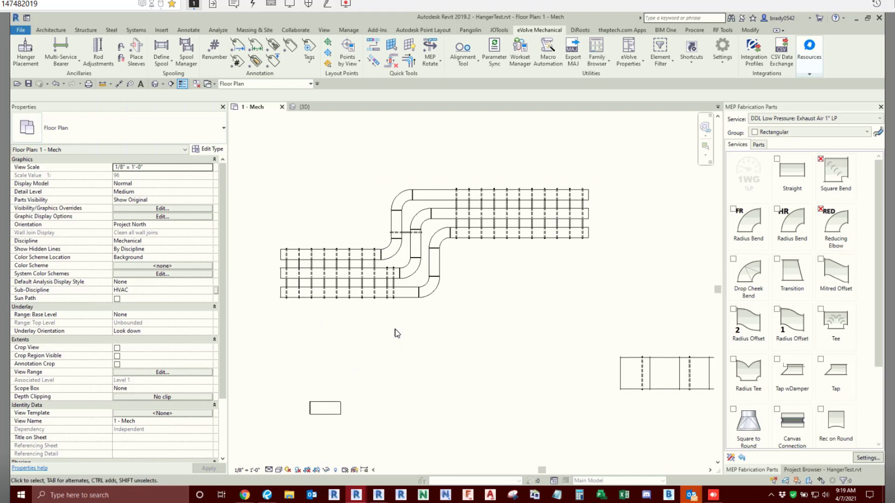
scroll(394, 329, "down", 1)
middle_click_drag(446, 381, 444, 306)
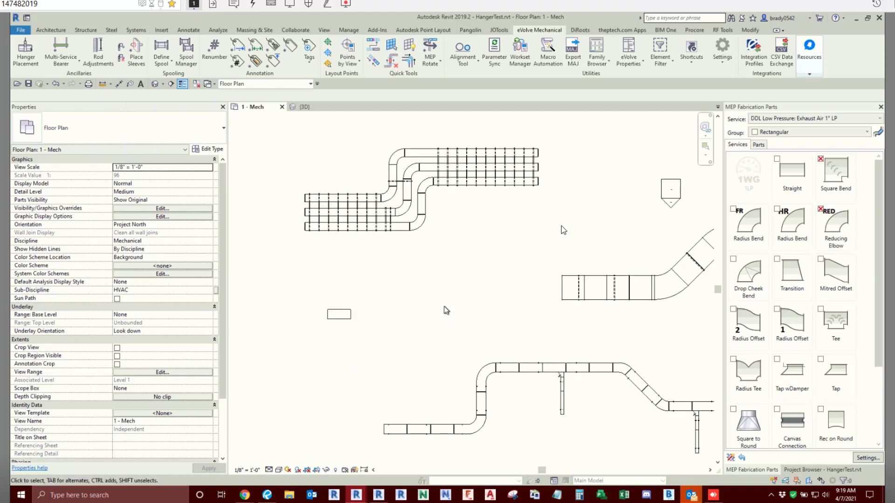
scroll(313, 206, "up", 4)
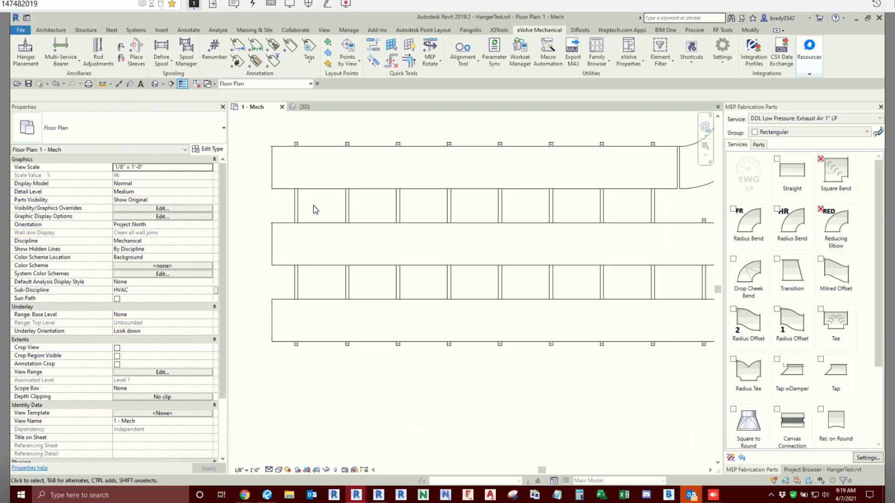
scroll(313, 205, "down", 4)
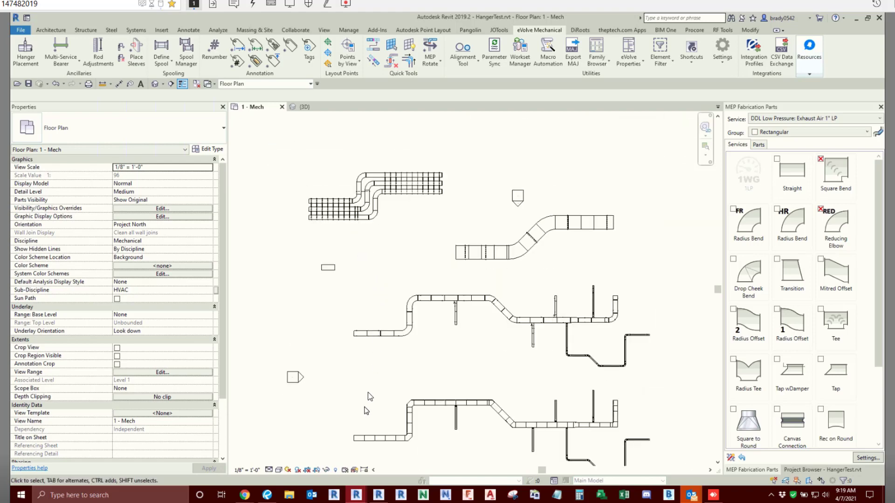
- Review the other duct and pipe runs across the floor plan, comparing them with the new bearer-supported ducts
middle_click_drag(368, 397, 349, 172)
scroll(349, 173, "down", 1)
middle_click_drag(329, 262, 322, 282)
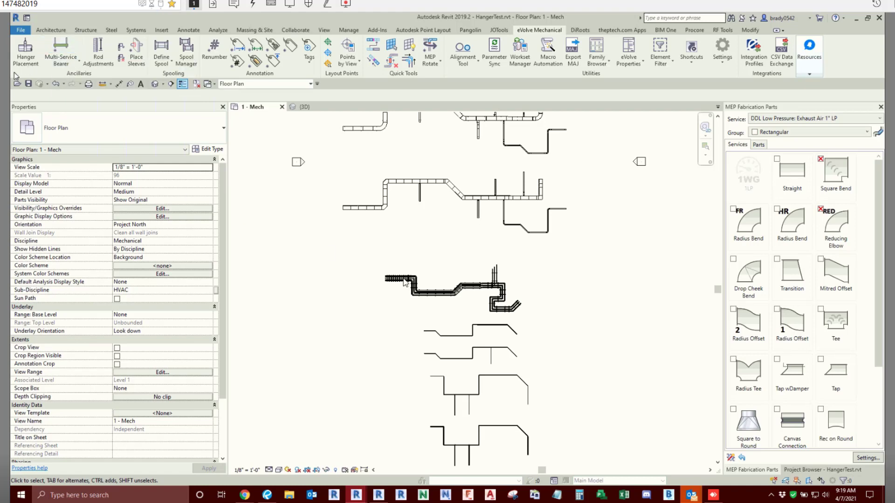
scroll(273, 286, "down", 1)
middle_click_drag(273, 285, 279, 265)
middle_click_drag(367, 396, 370, 452)
scroll(436, 130, "up", 2)
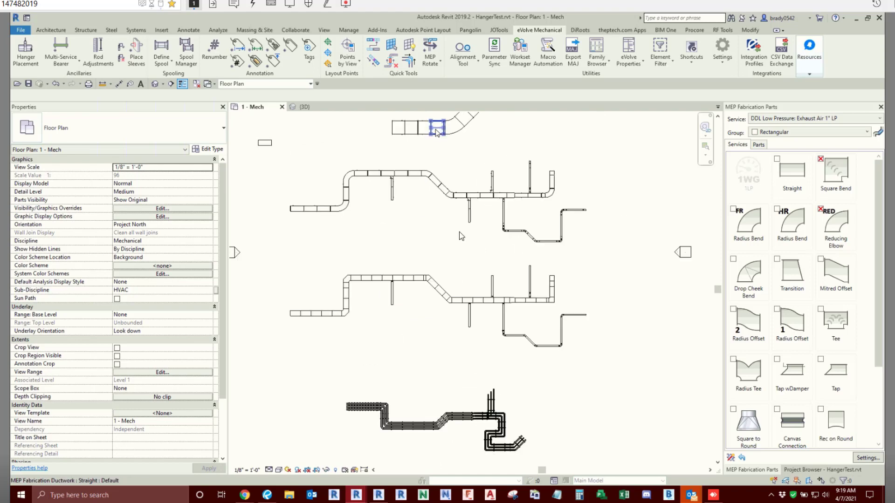
middle_click_drag(442, 167, 460, 232)
scroll(337, 146, "up", 2)
middle_click_drag(346, 158, 379, 228)
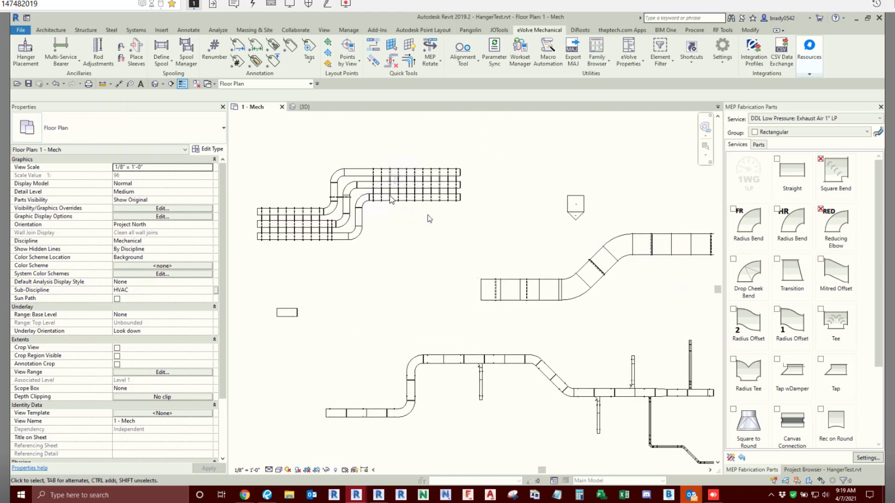
left_click(391, 198)
scroll(397, 234, "down", 6)
middle_click_drag(400, 280, 380, 163)
scroll(379, 159, "down", 1)
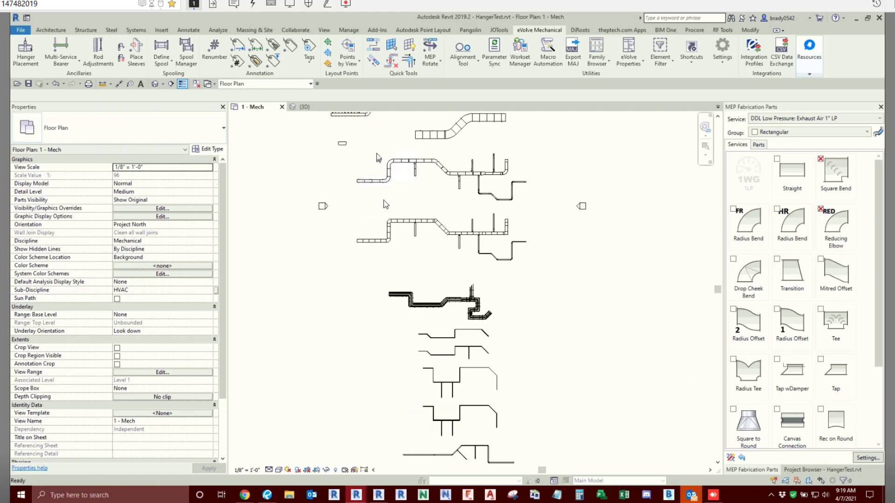
scroll(374, 287, "down", 1)
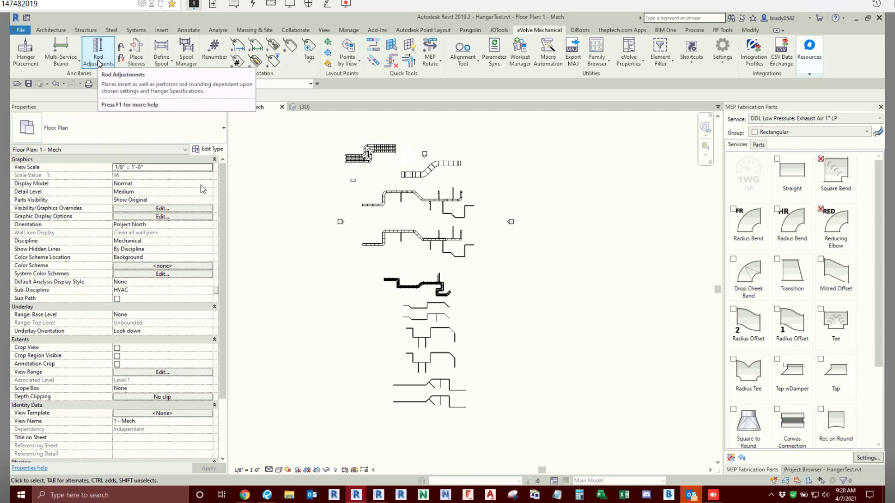
- Draw a north-south building section through the western straights of the new duct runs, spanning the full height of the plan
left_click(171, 84)
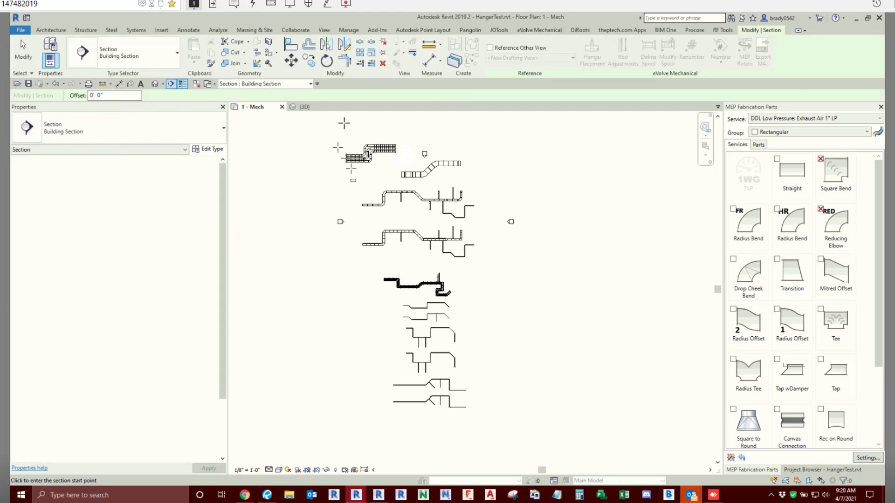
left_click(355, 124)
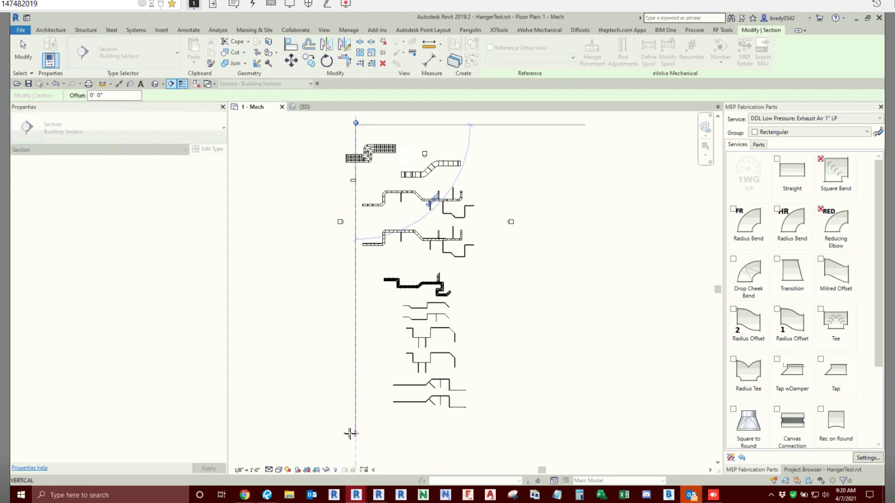
left_click(353, 433)
right_click(353, 317)
left_click(337, 351)
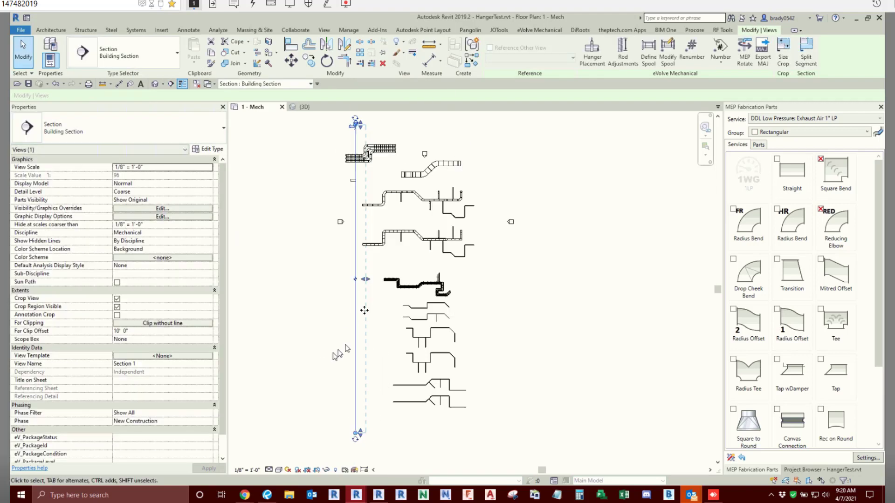
- Extend the section's far clip east past all the duct and pipe runs, to about 152' 10", and open its view
left_click_drag(368, 280, 511, 279)
right_click(525, 290)
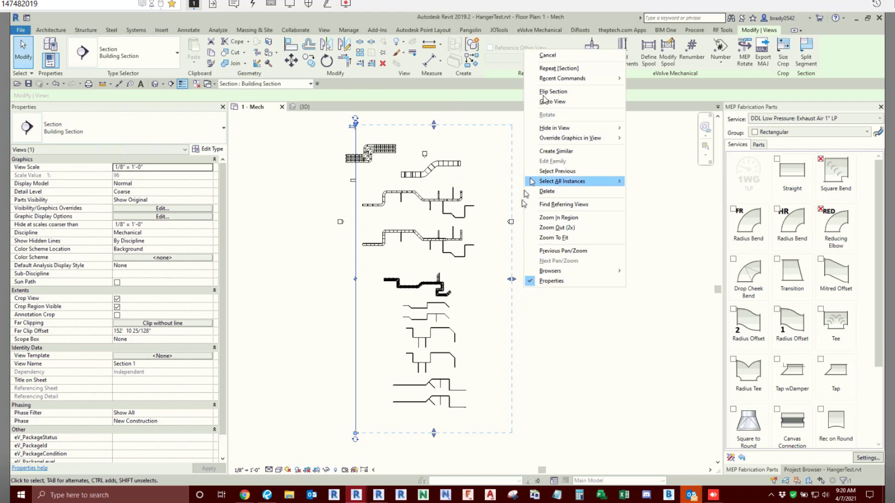
left_click(546, 101)
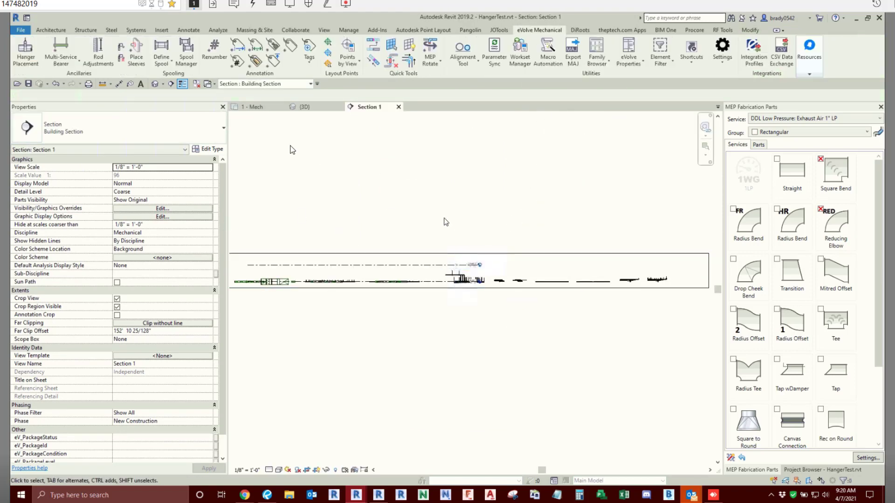
- Draw a sloping reference plane across all the duct and pipe runs, rising from below Level 2 at the duct end to above it
key("r")
key("p")
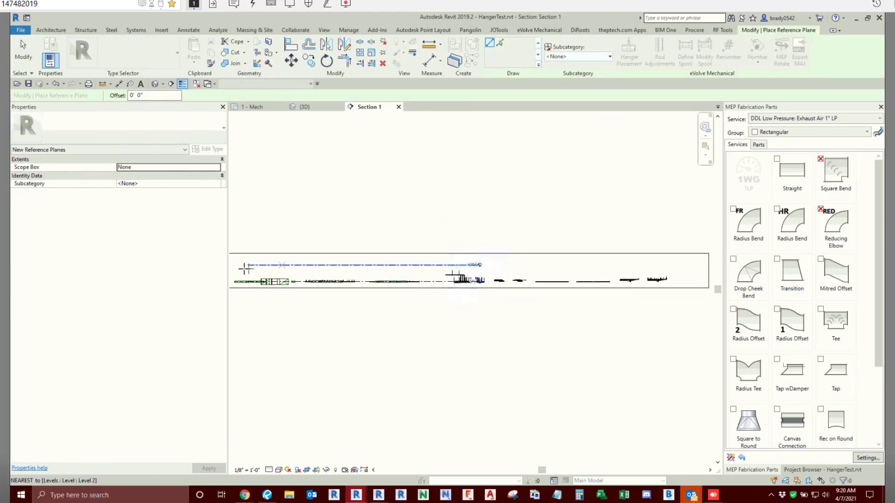
scroll(233, 275, "up", 2)
left_click(232, 274)
scroll(501, 283, "down", 2)
middle_click_drag(552, 280, 407, 268)
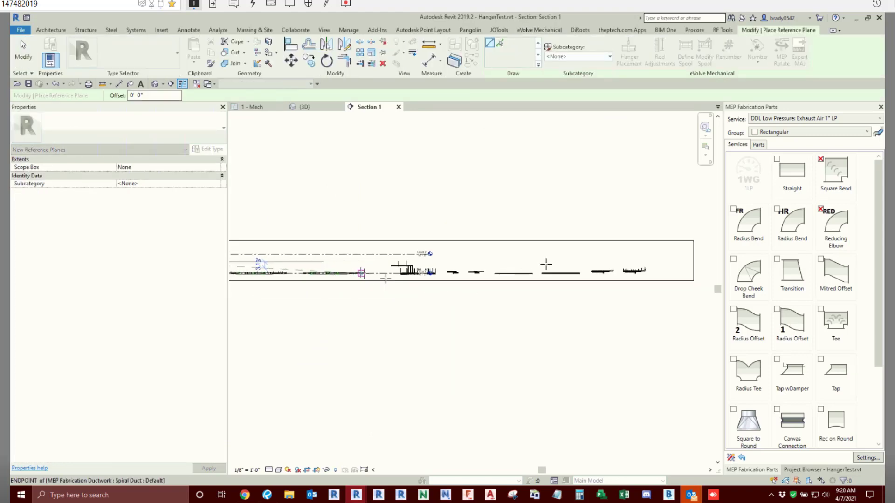
scroll(590, 261, "up", 3)
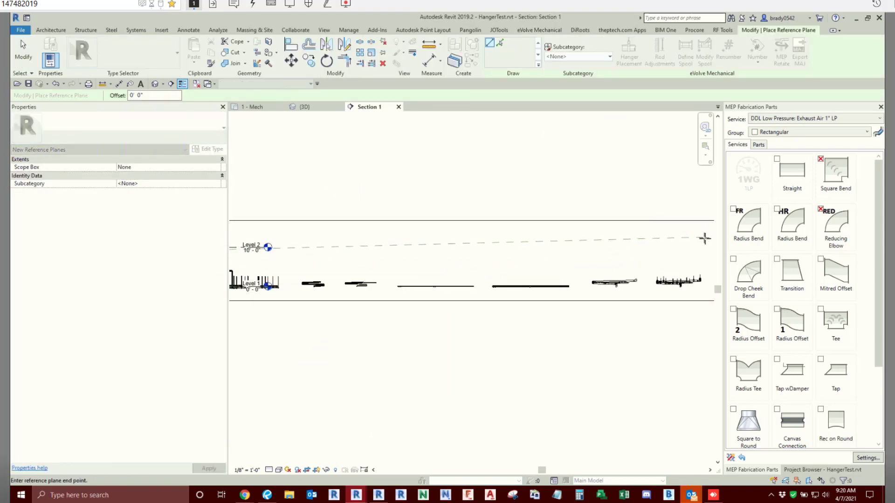
left_click(705, 238)
key("Escape")
key("Escape")
- Name the sloping reference plane "slope deck"
scroll(513, 261, "down", 2)
middle_click_drag(567, 253, 590, 245)
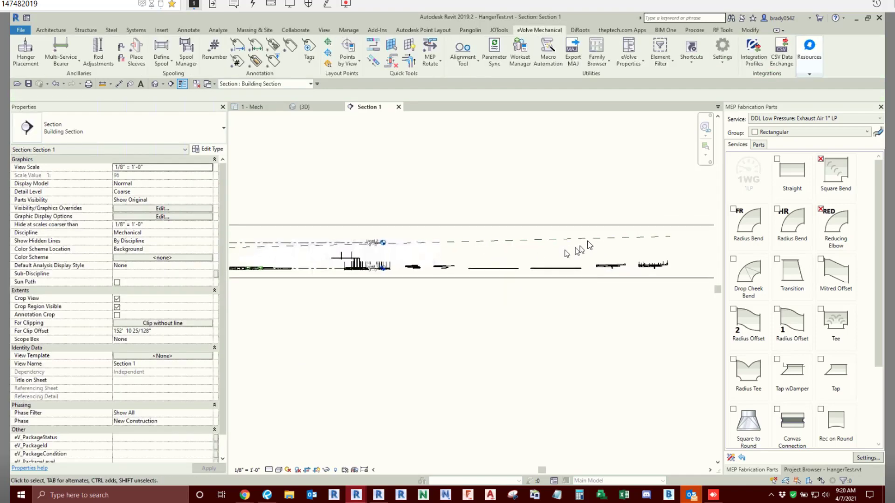
left_click(652, 238)
scroll(662, 243, "up", 3)
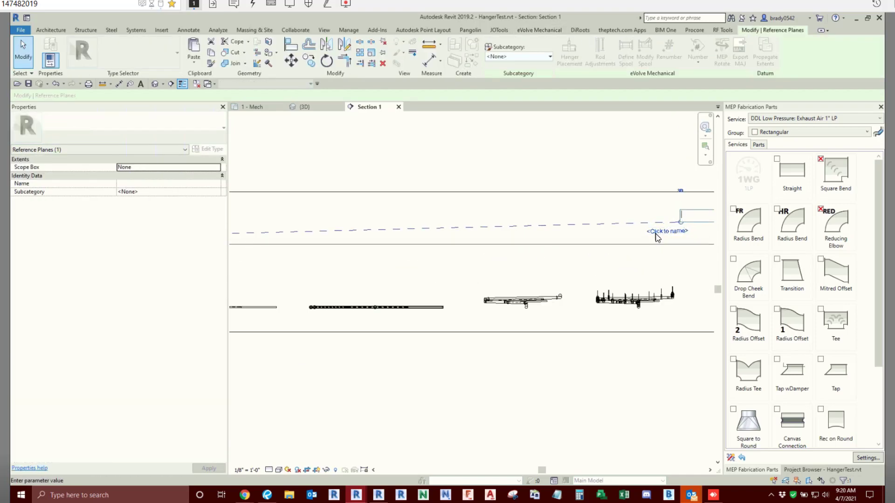
type("slope")
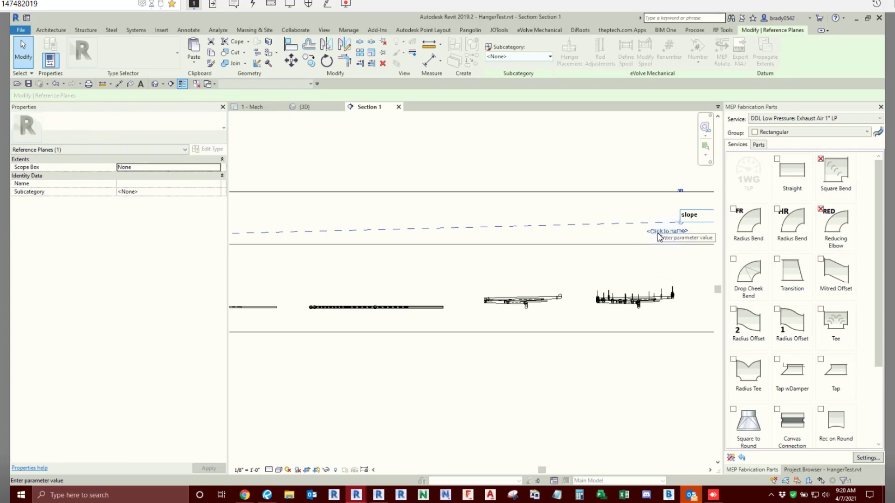
type(" deck")
key("Return")
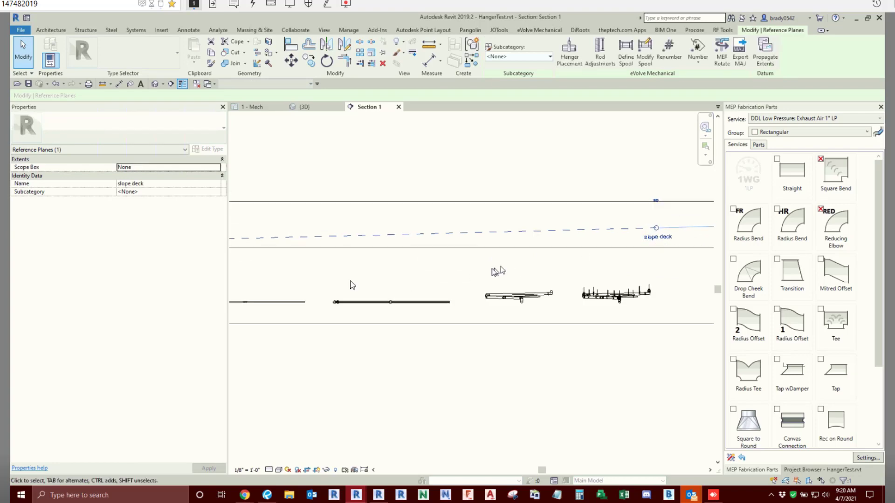
scroll(352, 285, "down", 5)
scroll(346, 273, "up", 2)
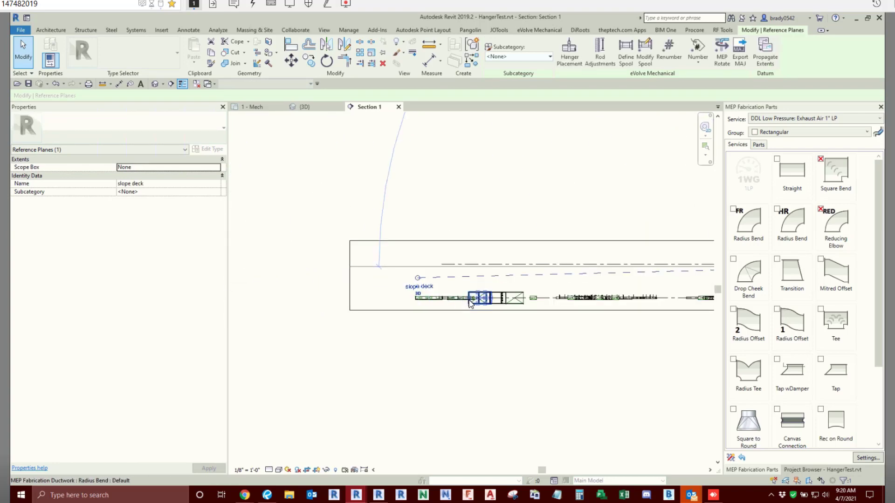
key("Escape")
- Return to the 1 - Mech floor plan at the three parallel duct runs with Multi-Service Bearers
scroll(500, 309, "down", 1)
middle_click_drag(505, 312, 370, 310)
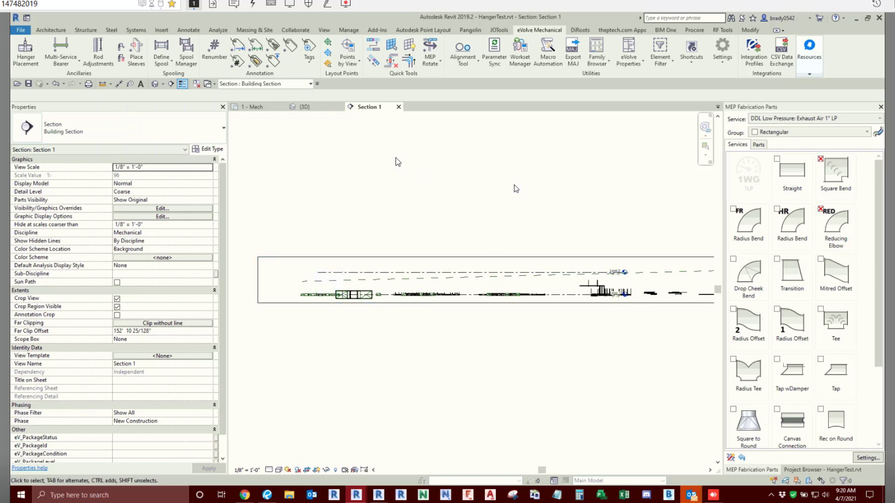
left_click(257, 107)
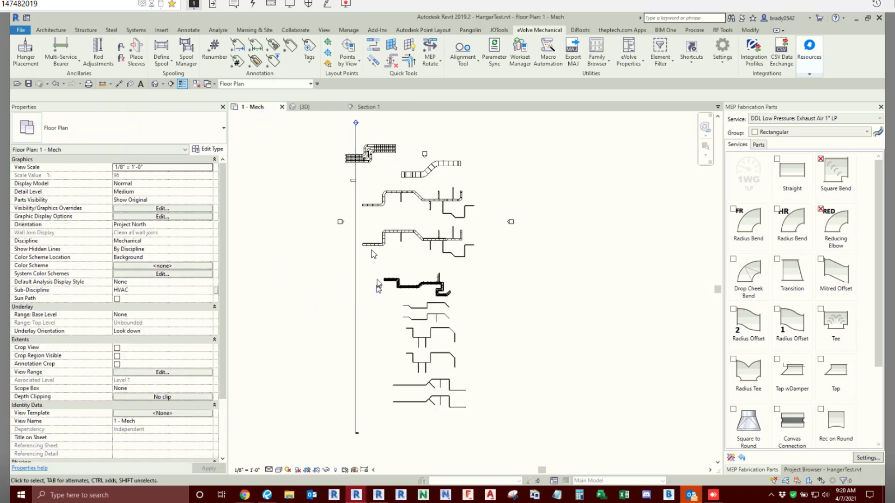
left_click_drag(352, 279, 300, 262)
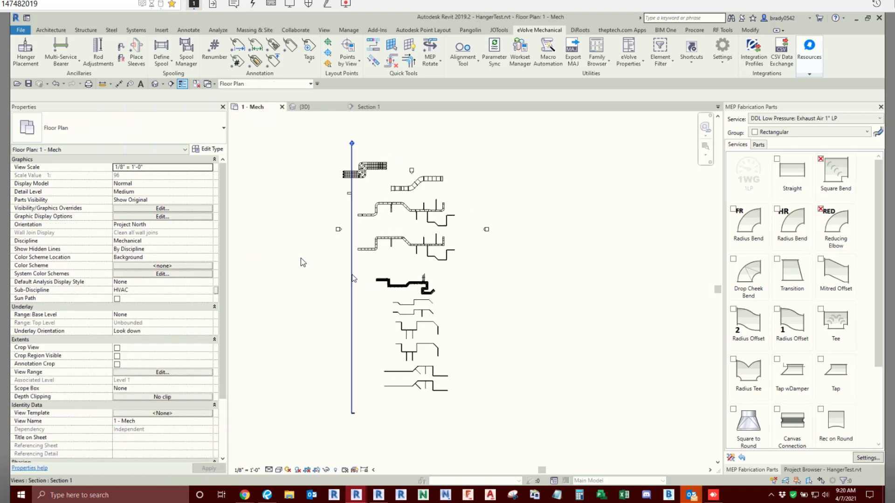
left_click(344, 163)
scroll(349, 164, "up", 7)
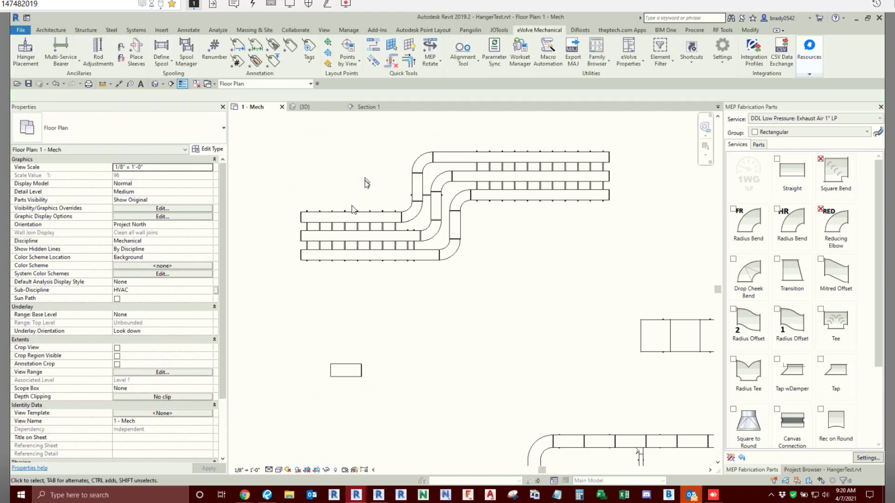
scroll(351, 205, "up", 3)
scroll(368, 322, "down", 5)
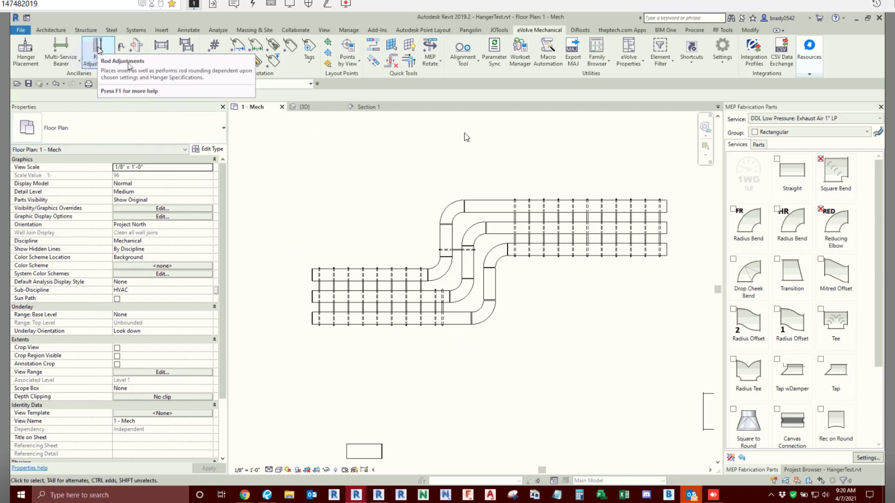
- Open the project Hanger Specifications and expand each rod embed group, from BBMD2550 through Beam Clamp, to inspect its entries
left_click(724, 61)
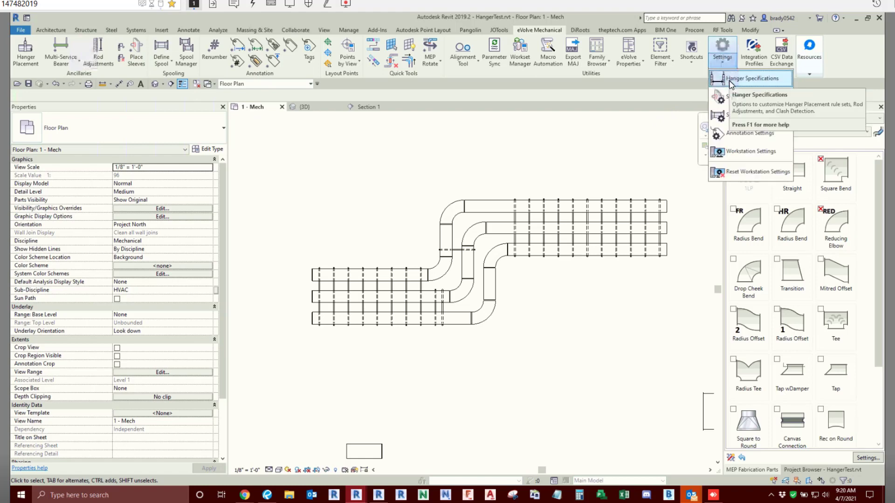
left_click(730, 79)
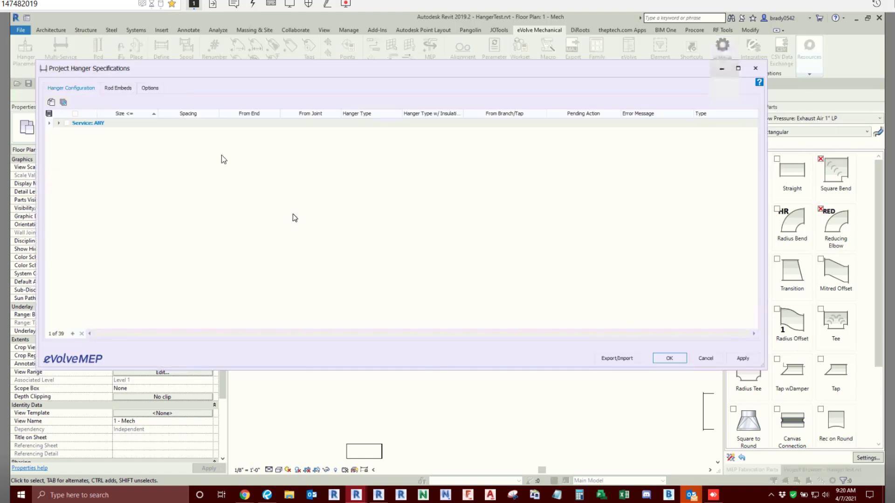
left_click(124, 88)
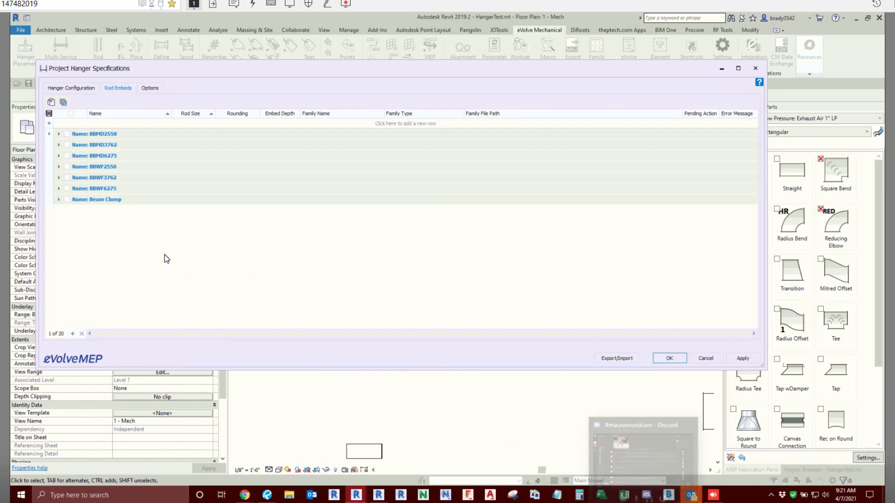
left_click(59, 134)
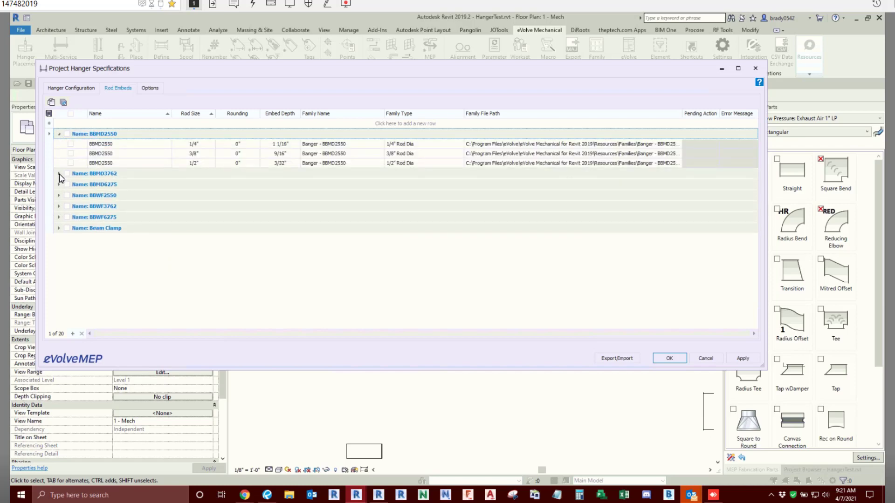
left_click(59, 173)
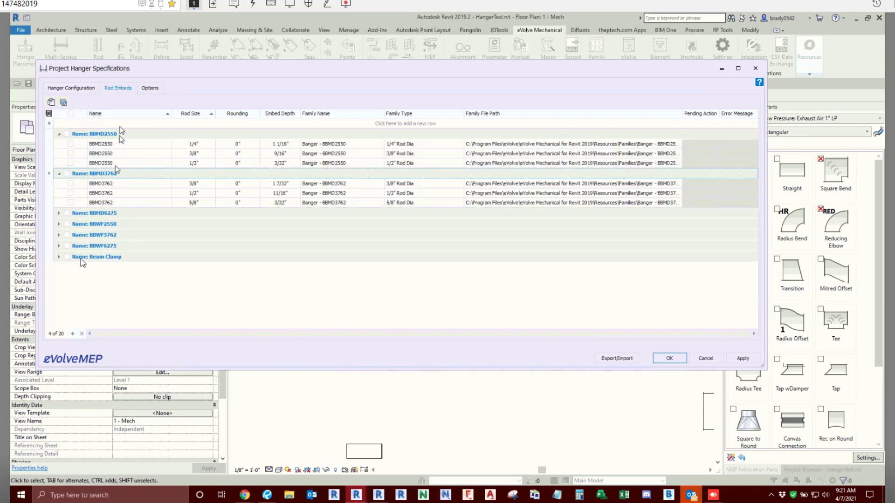
left_click(59, 213)
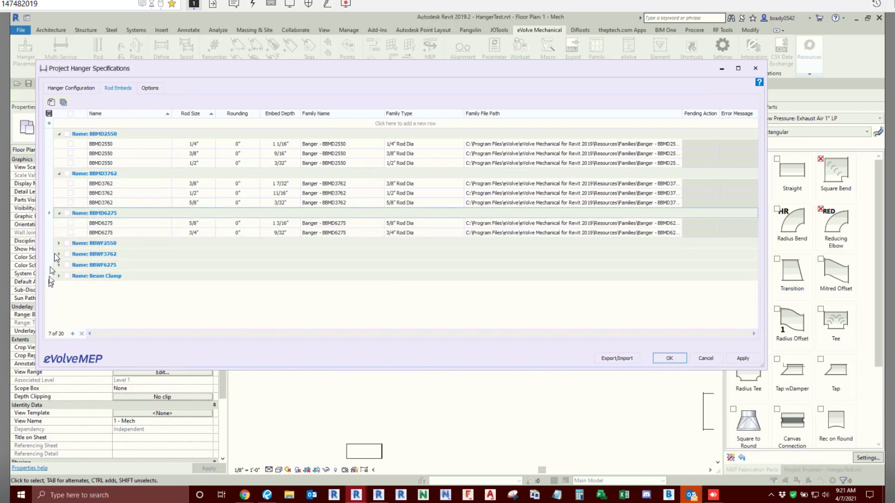
left_click(59, 243)
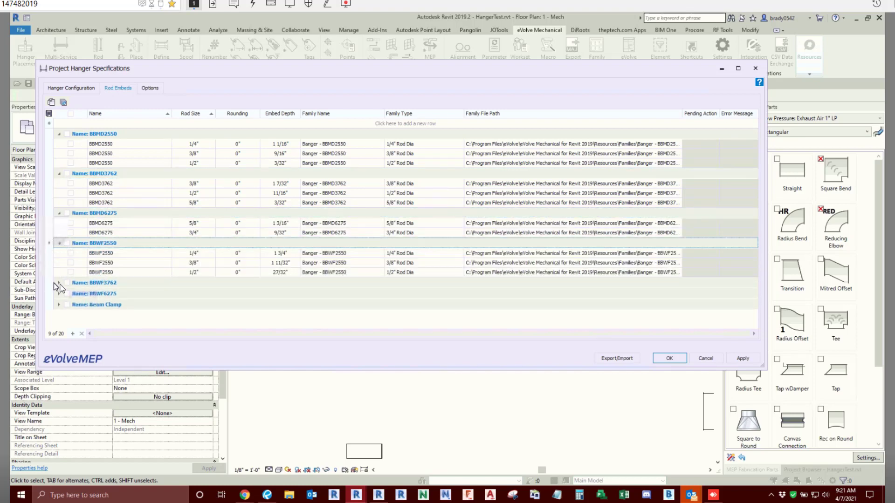
left_click(59, 283)
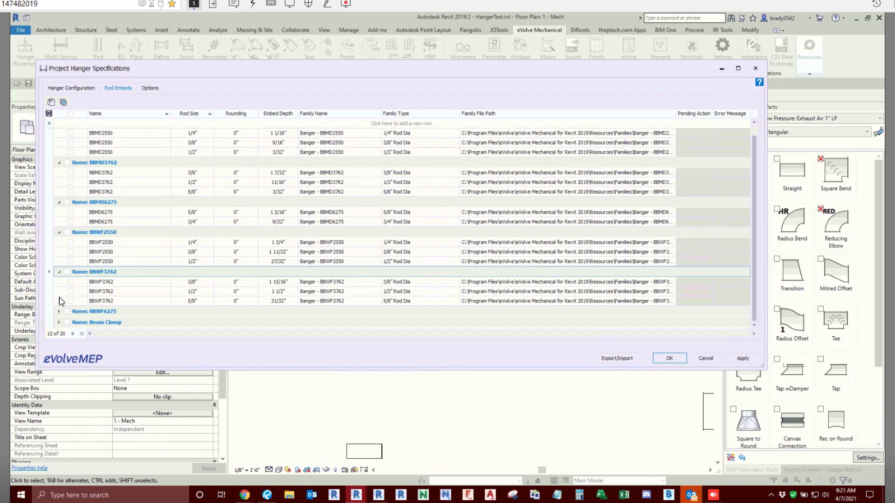
left_click(59, 311)
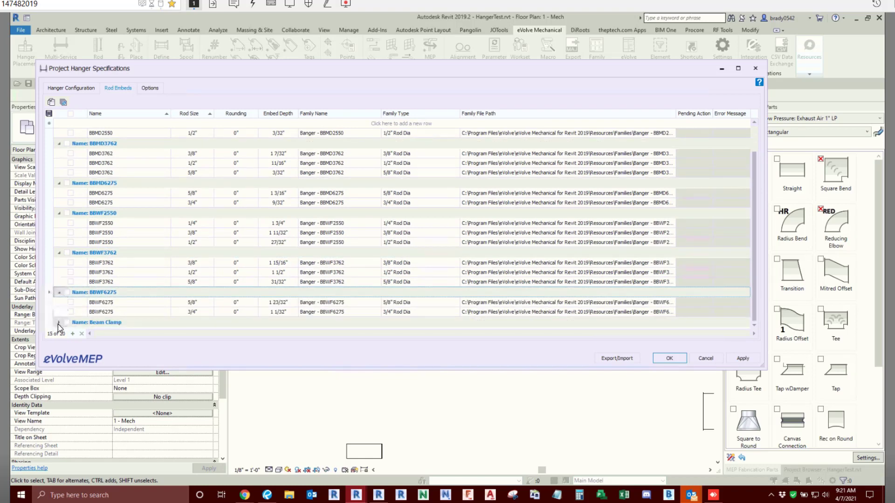
left_click(60, 323)
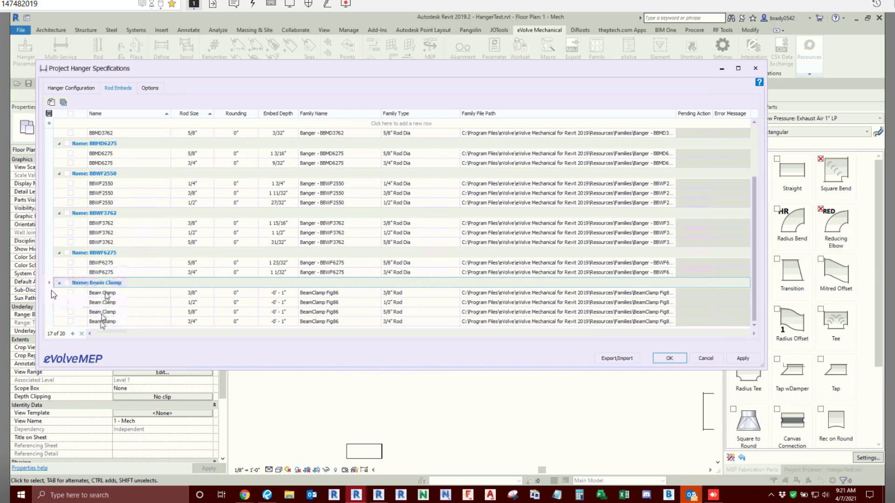
- Collapse the Beam Clamp group and compare the BBMD and BBWF banger embeds by rod size and embed depth
left_click(59, 283)
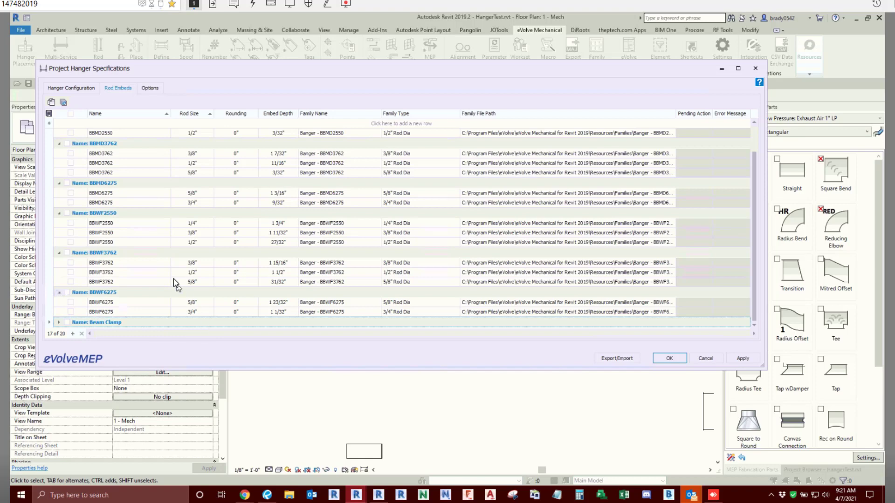
scroll(173, 279, "up", 1)
scroll(146, 171, "down", 1)
scroll(123, 190, "up", 1)
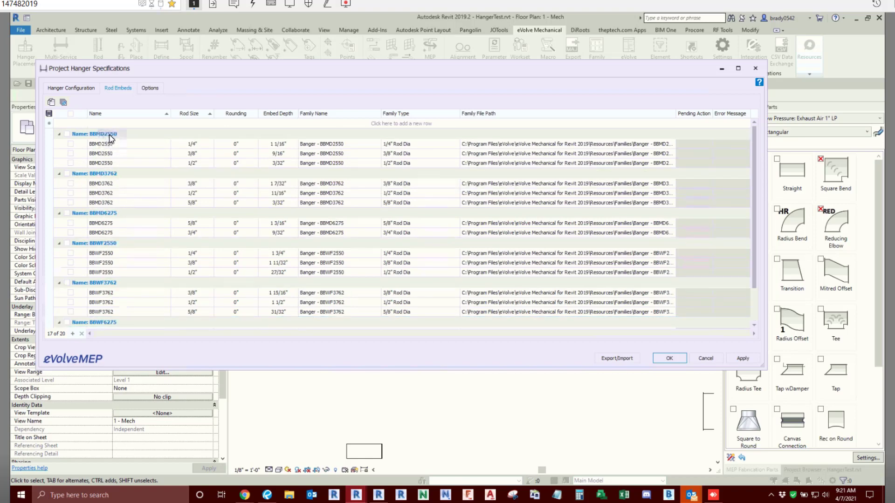
scroll(129, 248, "down", 1)
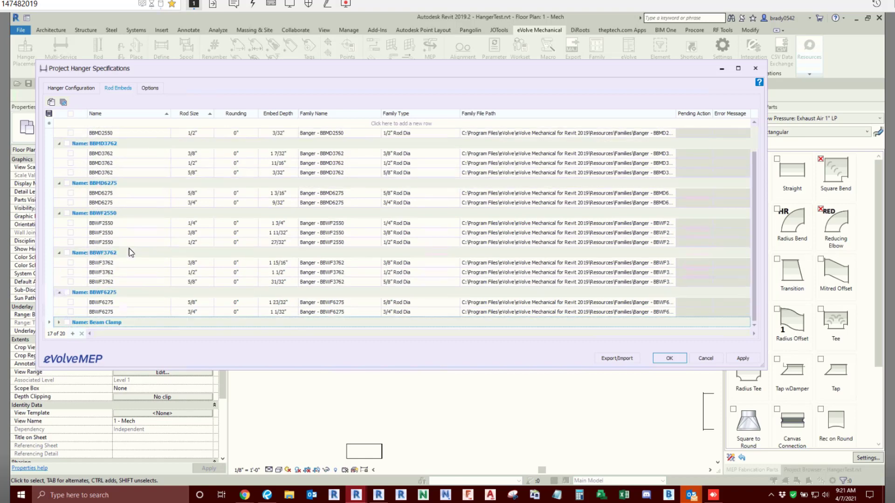
left_click(113, 298)
scroll(259, 299, "up", 1)
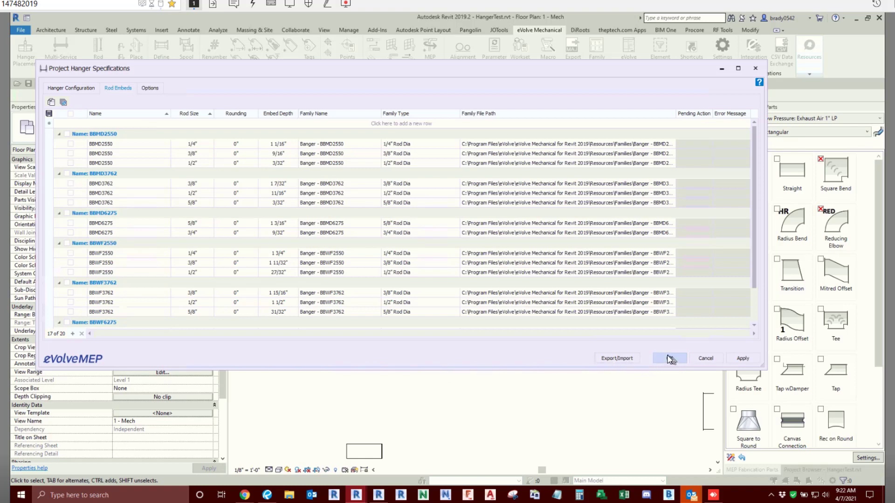
- Check the collision adjustment options, recheck the rod embed sizes and rounding values, and close the Hanger Specifications
left_click(150, 88)
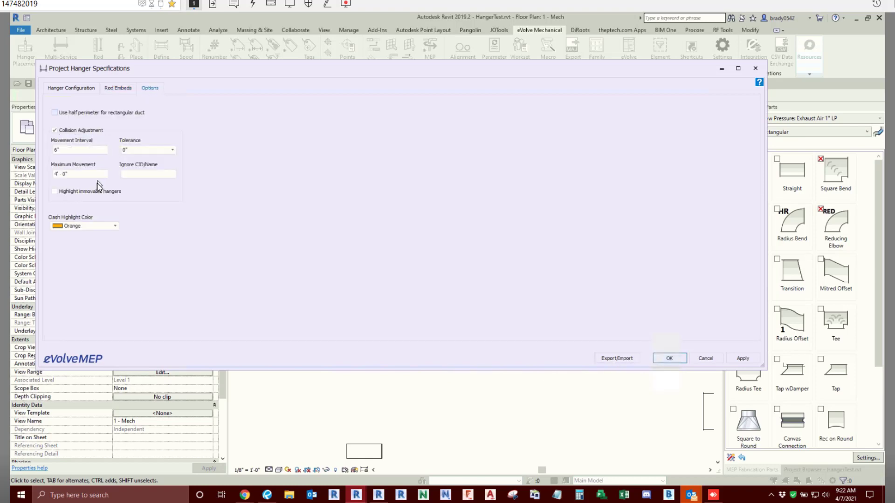
left_click(118, 88)
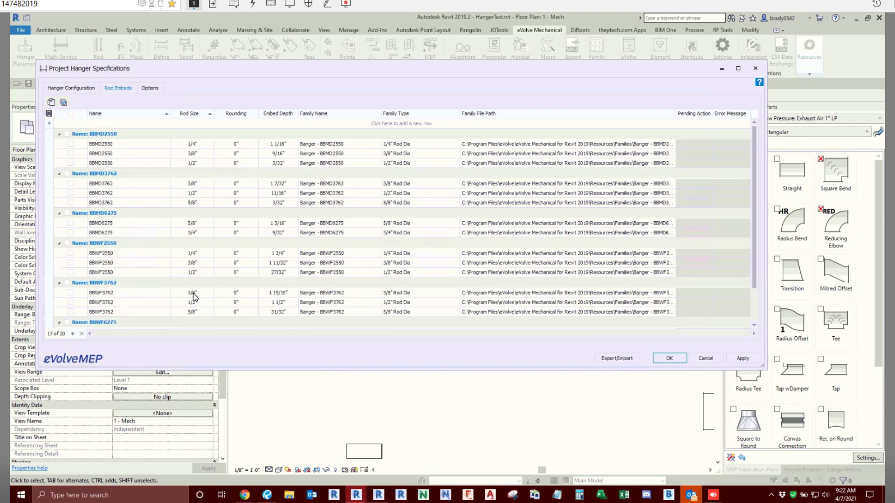
scroll(195, 298, "down", 1)
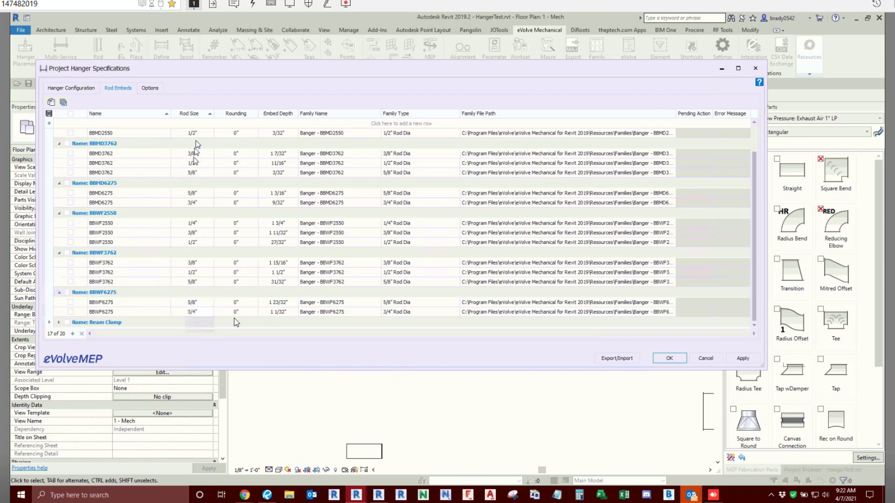
left_click(670, 359)
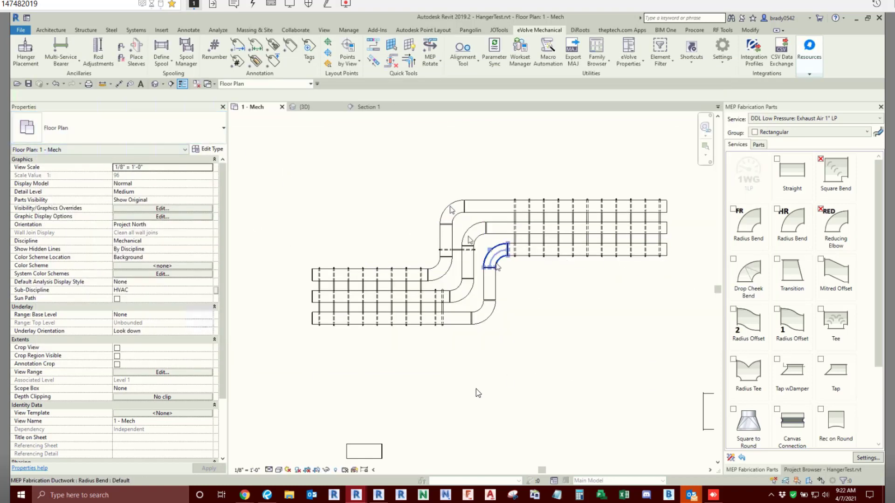
- Start Rod Adjustments on all hangers along the three duct runs, extending the rods to the slope deck reference plane
left_click(99, 61)
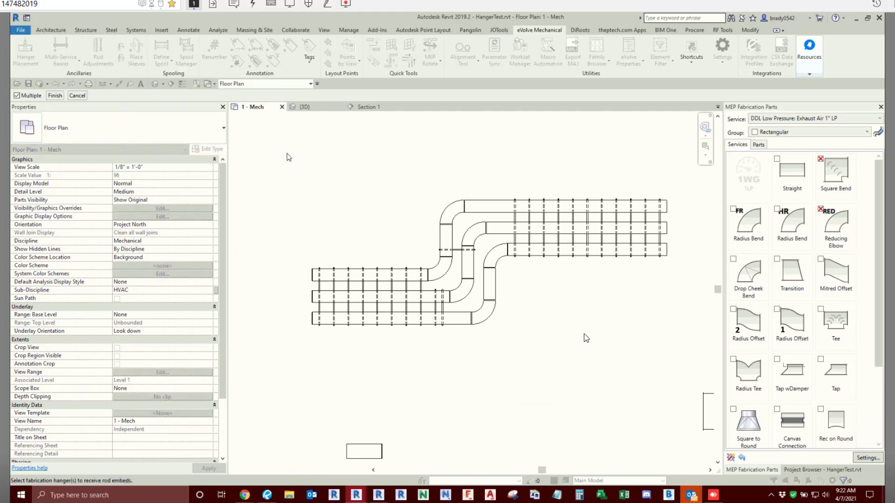
left_click_drag(287, 152, 704, 388)
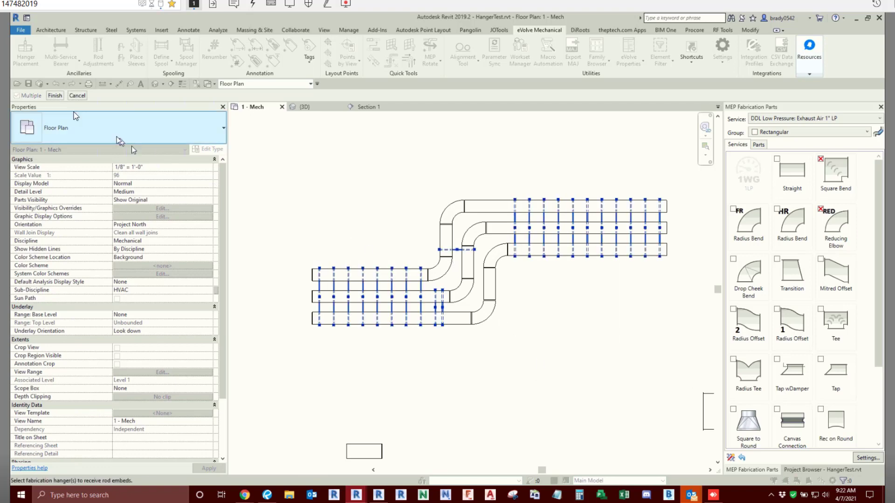
left_click(55, 95)
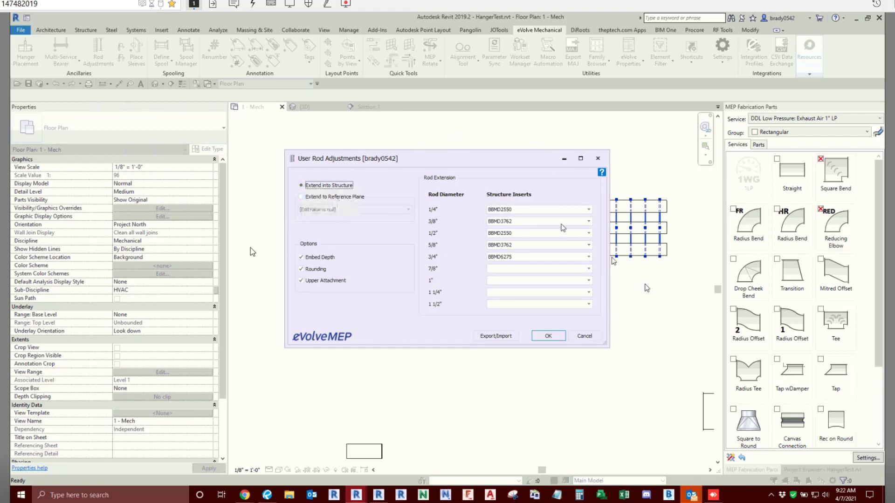
left_click(325, 198)
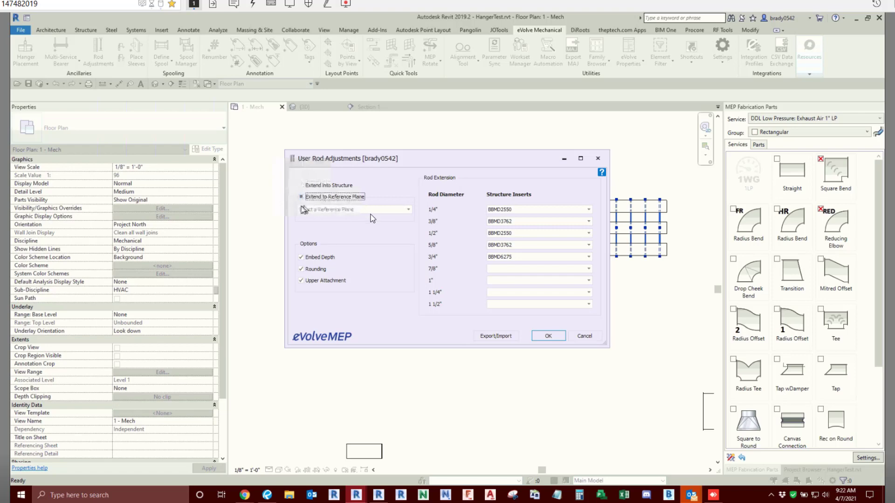
left_click(408, 209)
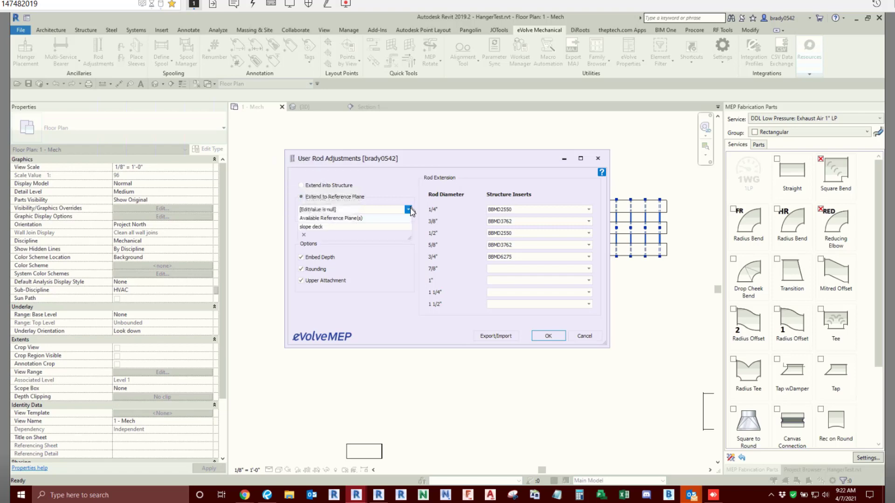
left_click(316, 227)
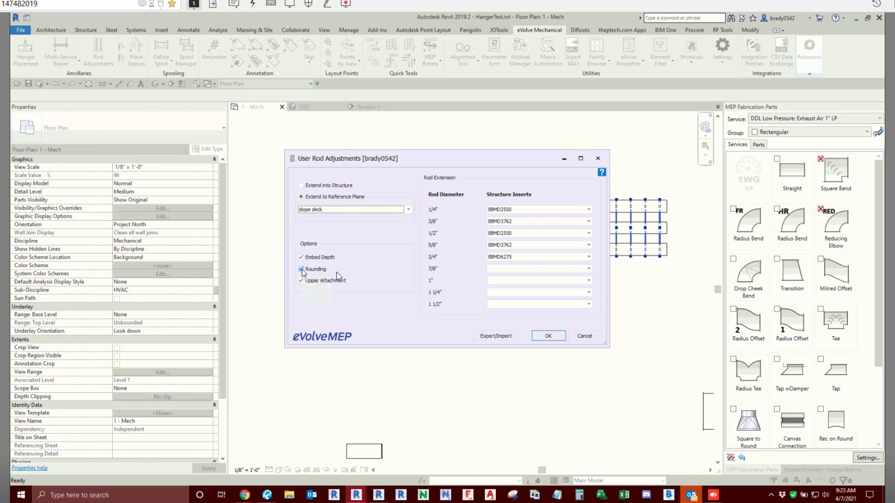
- Turn off Rounding, check the structure insert choices for 1/4" and 3/8" rods, and apply the rod adjustments
left_click(301, 269)
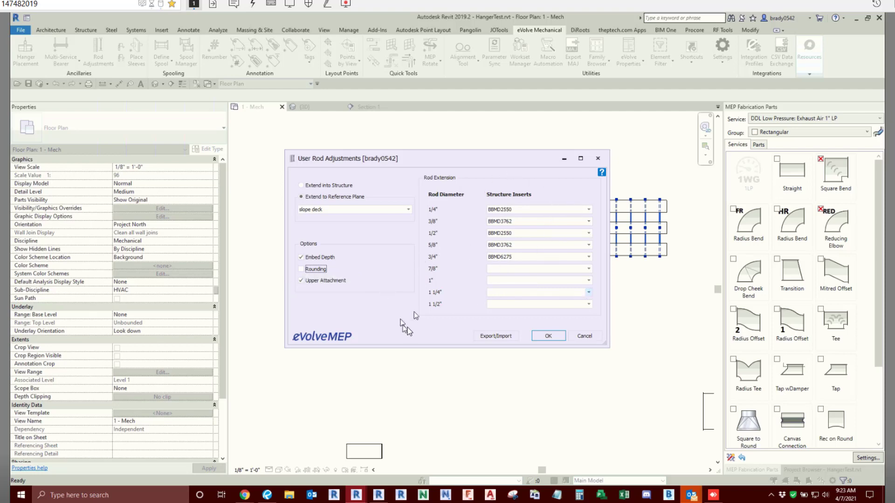
left_click(589, 210)
left_click(513, 224)
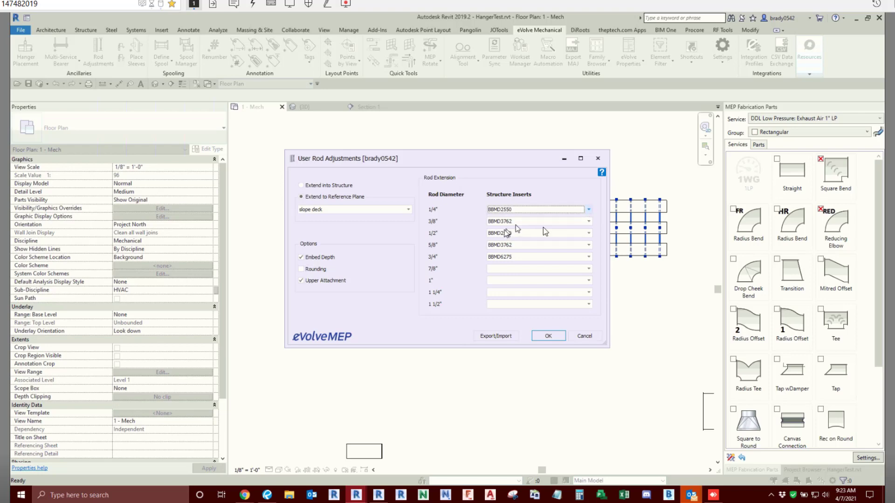
left_click(589, 223)
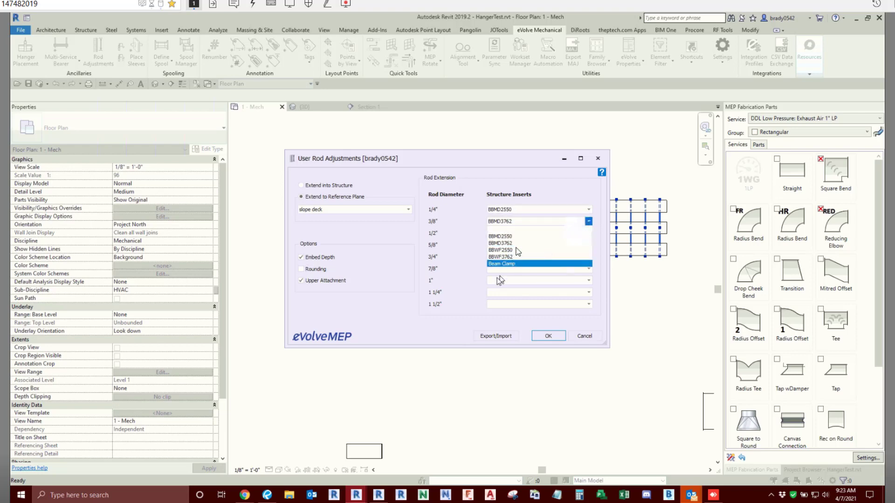
left_click(416, 309)
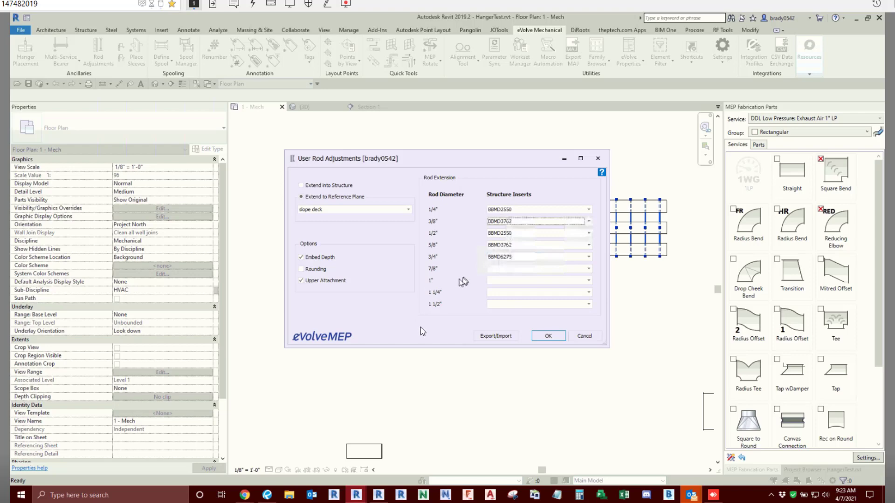
left_click(549, 336)
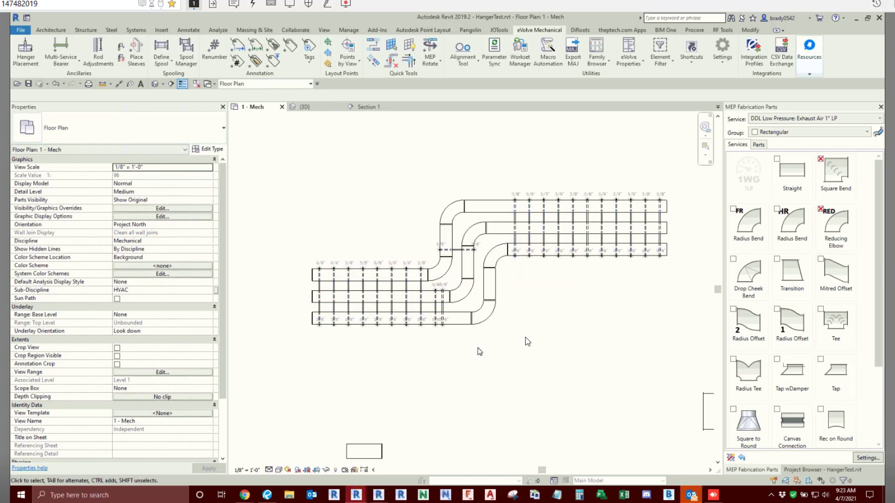
- Examine the rod embed symbols and size labels at the hanger ends in the floor plan
scroll(535, 190, "up", 3)
scroll(541, 231, "up", 4)
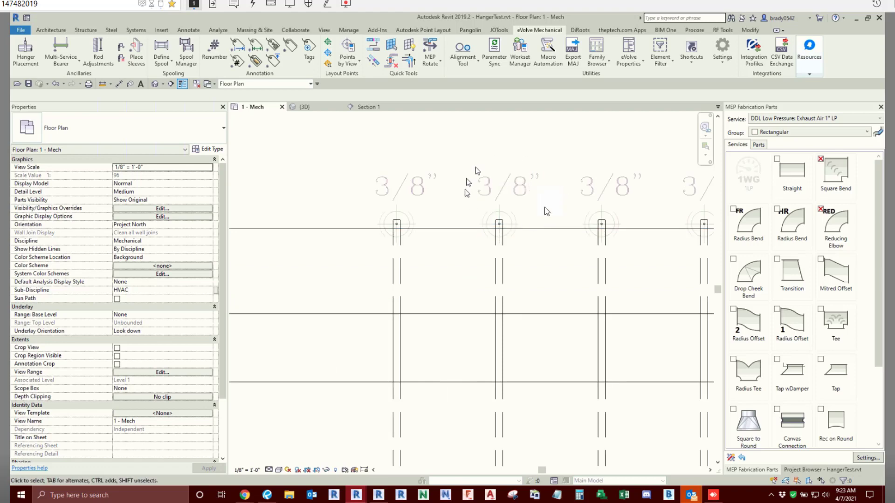
scroll(500, 211, "down", 1)
scroll(494, 219, "up", 6)
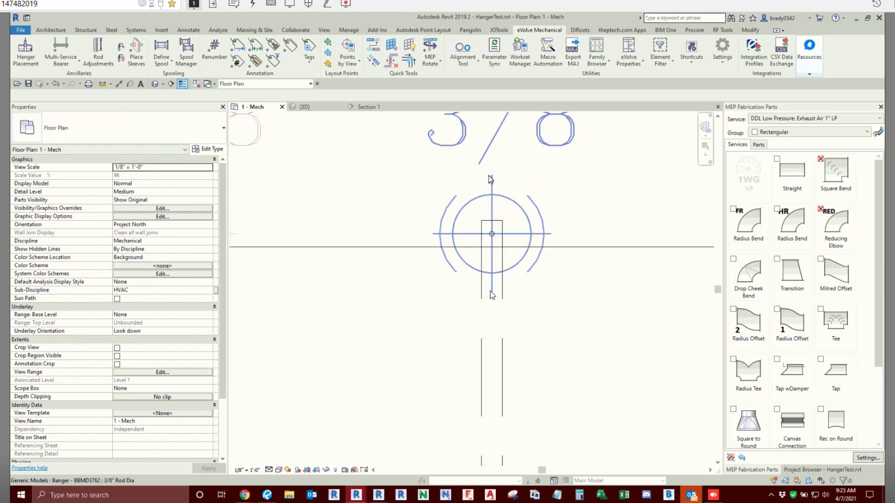
scroll(565, 236, "down", 5)
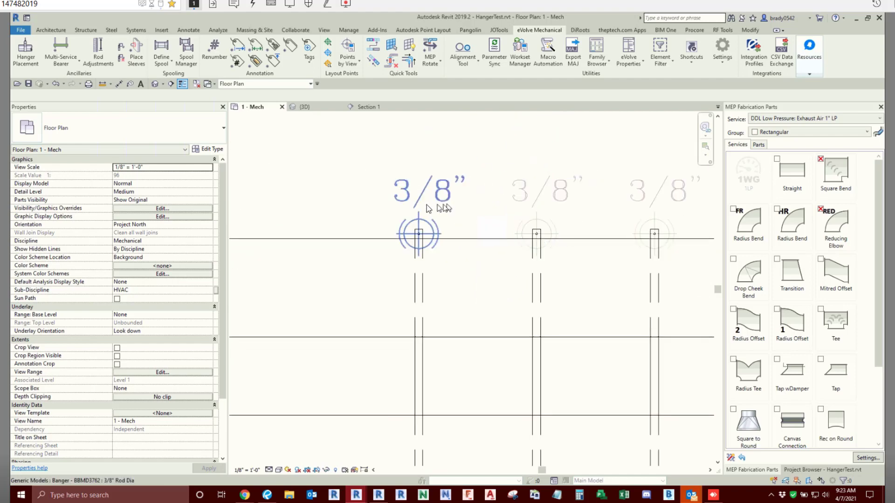
scroll(429, 208, "down", 5)
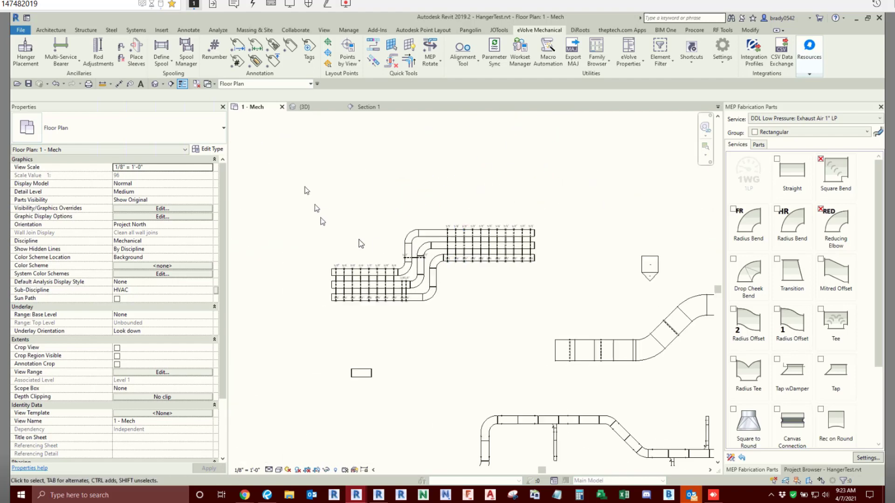
- Select the three duct runs with their hangers and examine the extended rods and bangers in the 3D view
left_click_drag(304, 173, 540, 331)
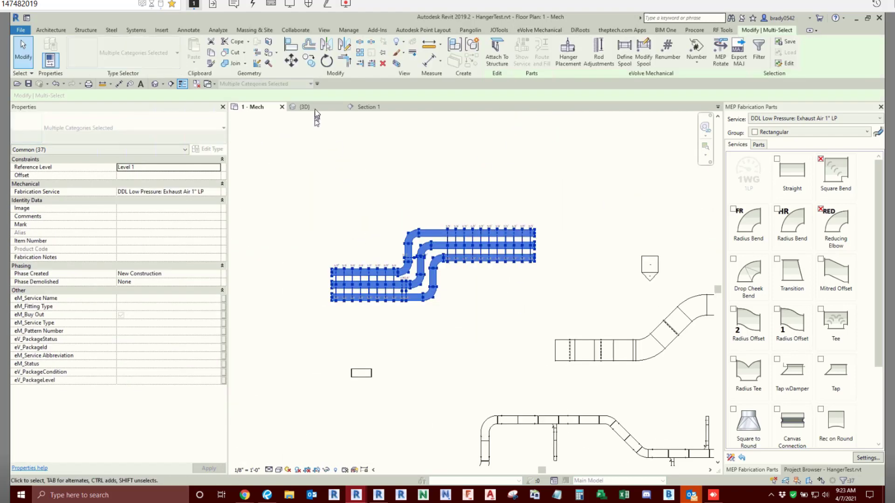
left_click(305, 106)
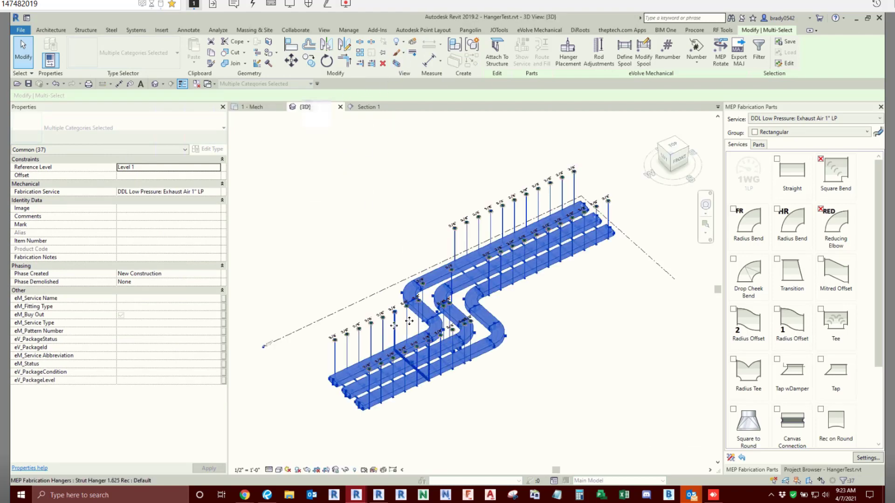
key("Escape")
middle_click_drag(499, 368, 564, 323, "shift")
scroll(563, 322, "up", 6)
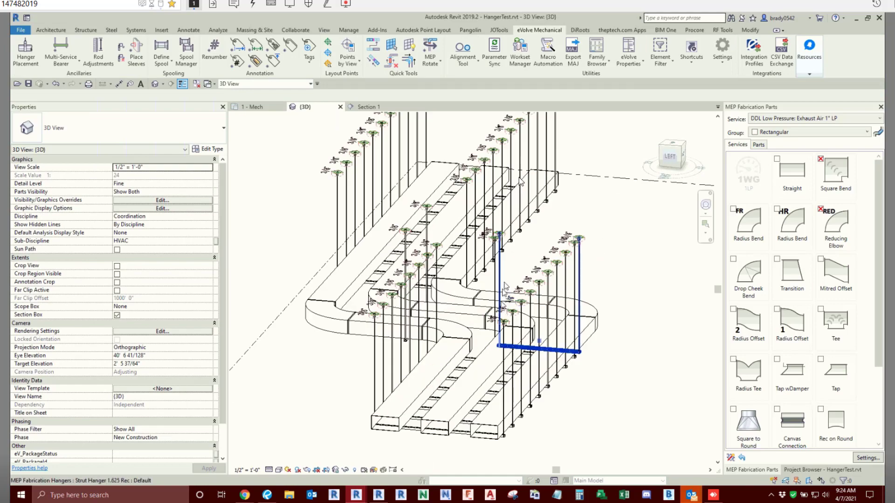
left_click(520, 181)
middle_click_drag(475, 315, 470, 382, "shift")
scroll(484, 279, "down", 1)
key("Escape")
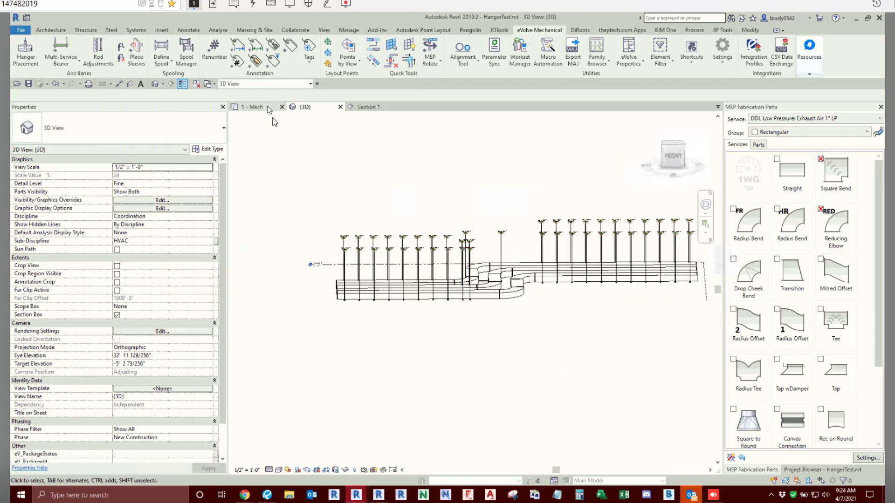
- Create a building section below the duct runs in the 1 - Mech plan, looking toward them, and open its view
left_click(268, 108)
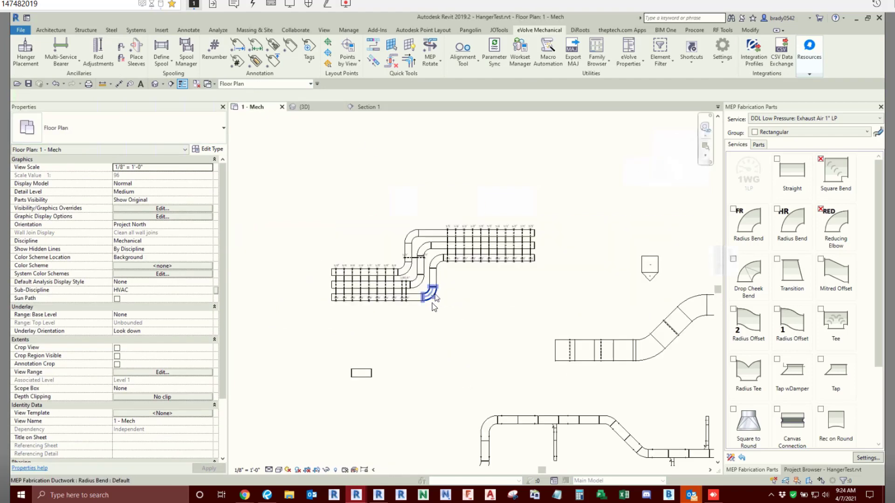
left_click(171, 84)
left_click(278, 194)
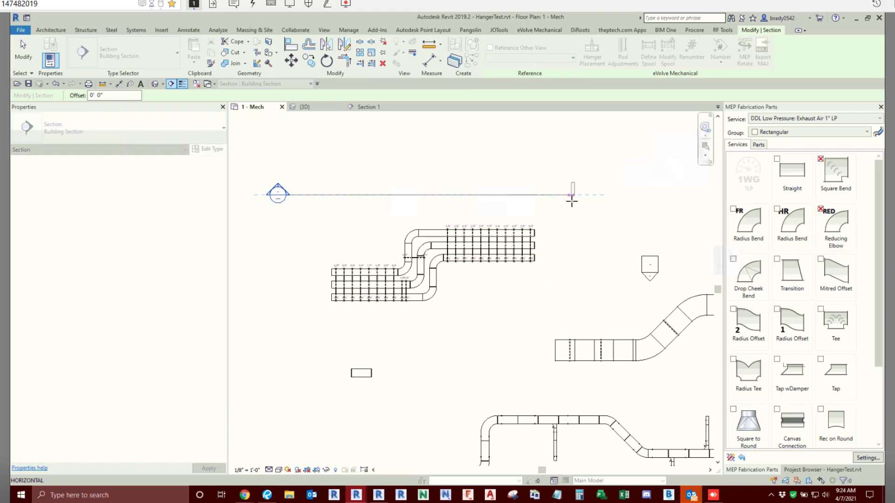
left_click(573, 195)
left_click_drag(445, 193, 466, 329)
right_click(453, 214)
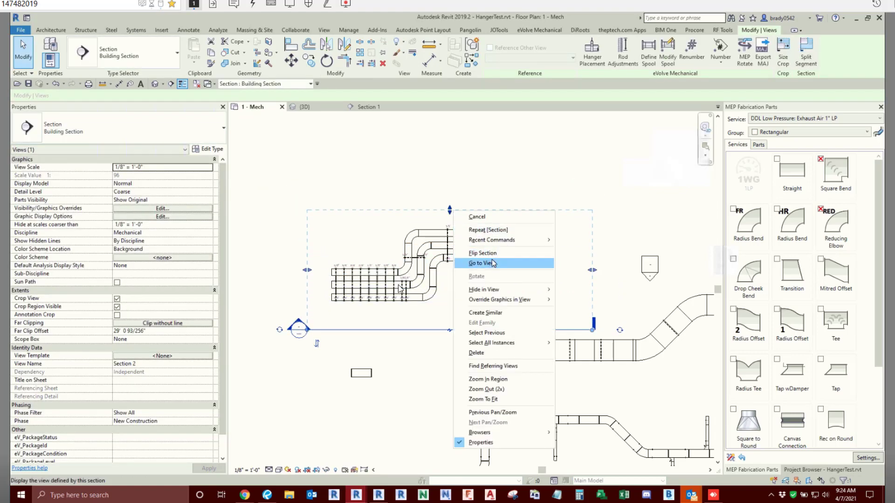
left_click(493, 264)
- Sketch a sloping reference plane at about 177° across the hanger rods in the Section 2 view
left_click(427, 255)
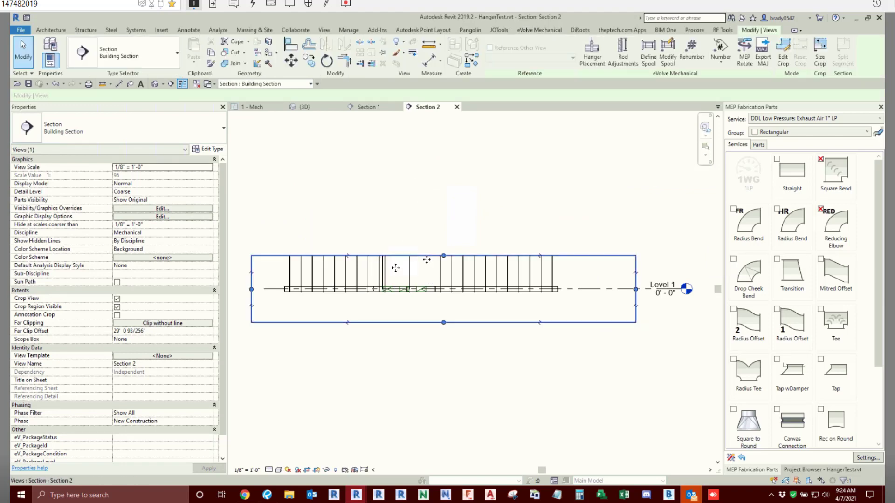
key("Escape")
key("r")
key("p")
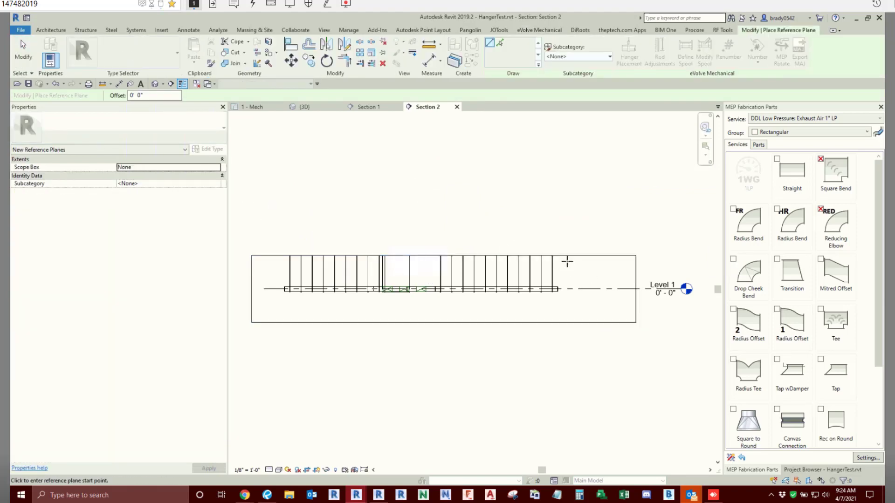
left_click(567, 262)
left_click(268, 278)
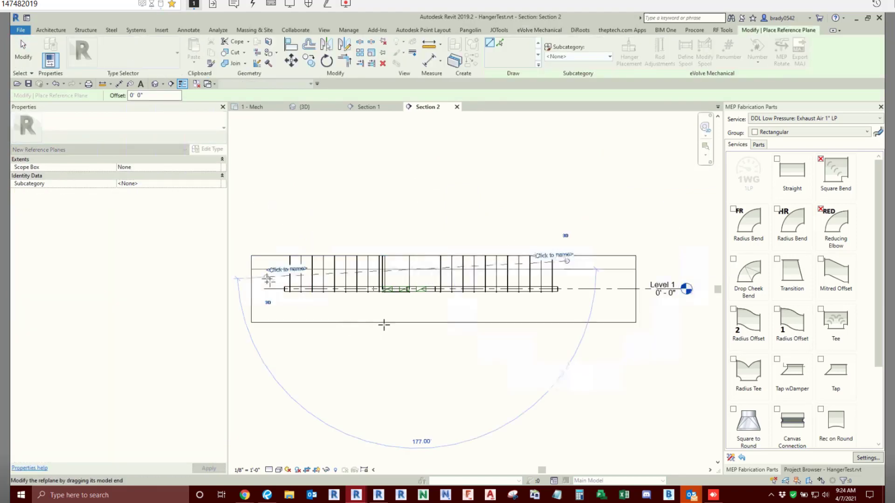
key("Escape")
- Name the new sloping reference plane slope2
left_click(568, 263)
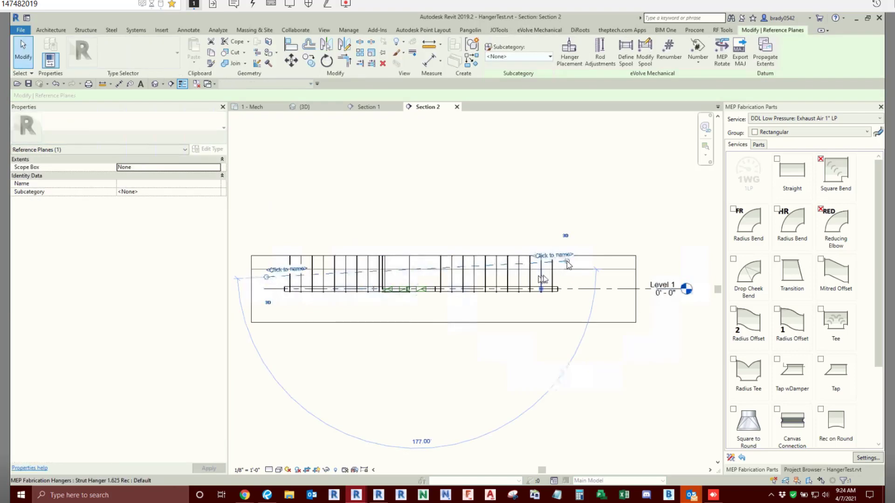
left_click(564, 252)
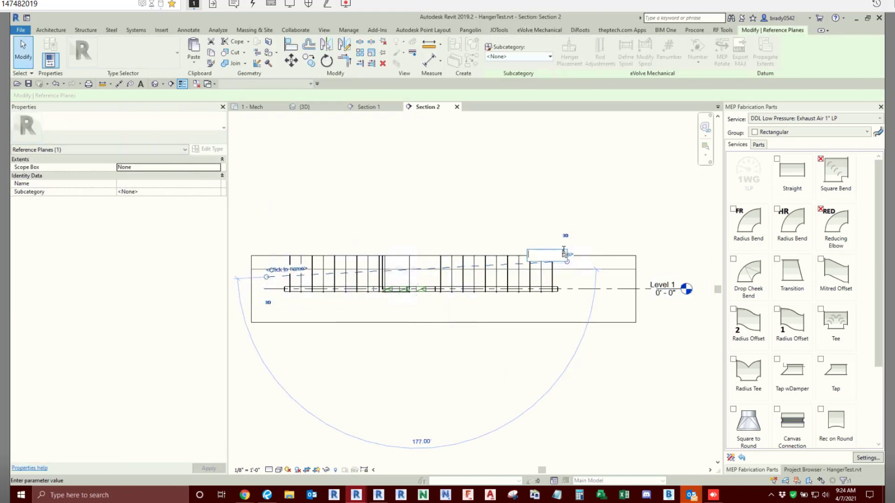
type("slope")
key("Return")
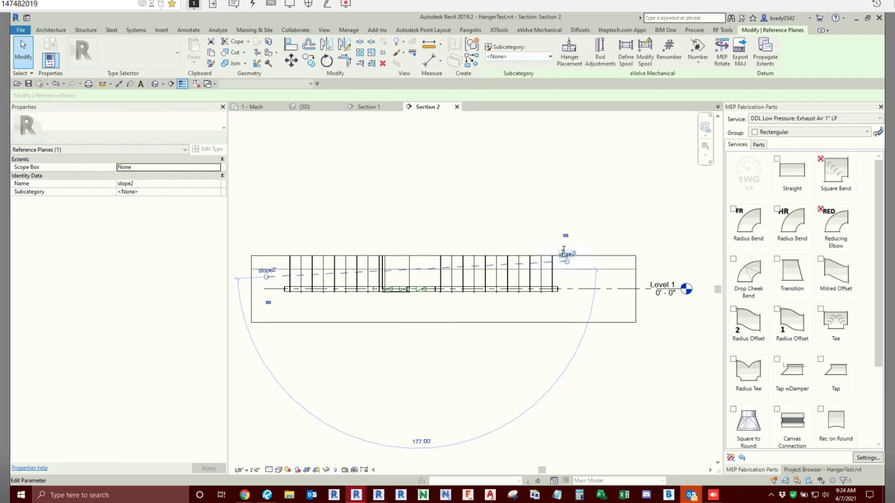
left_click(465, 164)
- Select all instances of the BBMD3762 3/8" bangers on the hanger rods in the 3D view and delete them
left_click(320, 109)
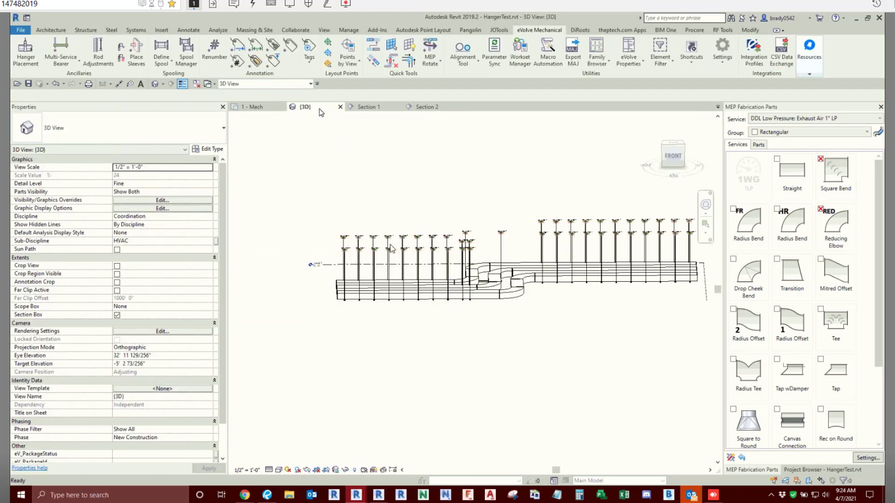
left_click(404, 242)
right_click(407, 238)
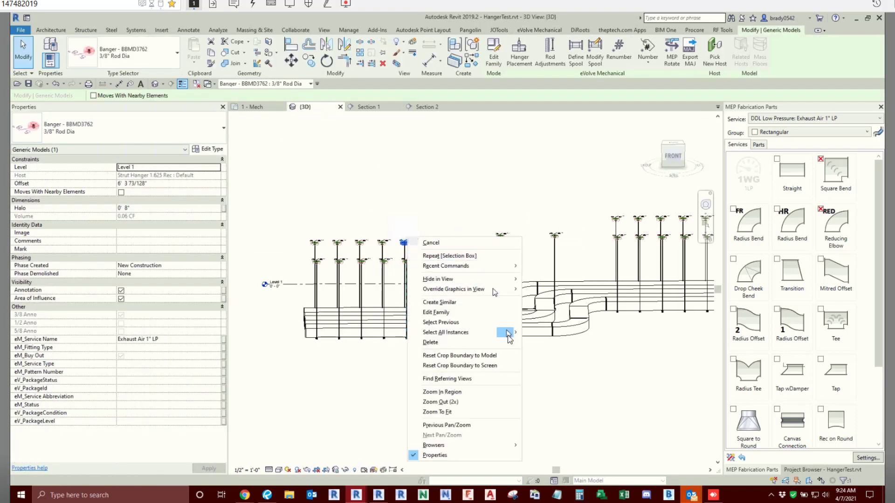
mouse_move(504, 333)
left_click(543, 333)
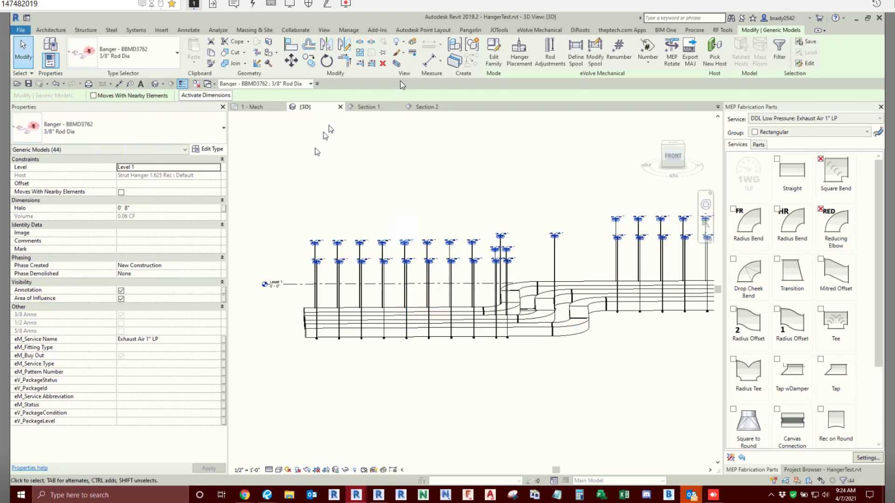
left_click(393, 186)
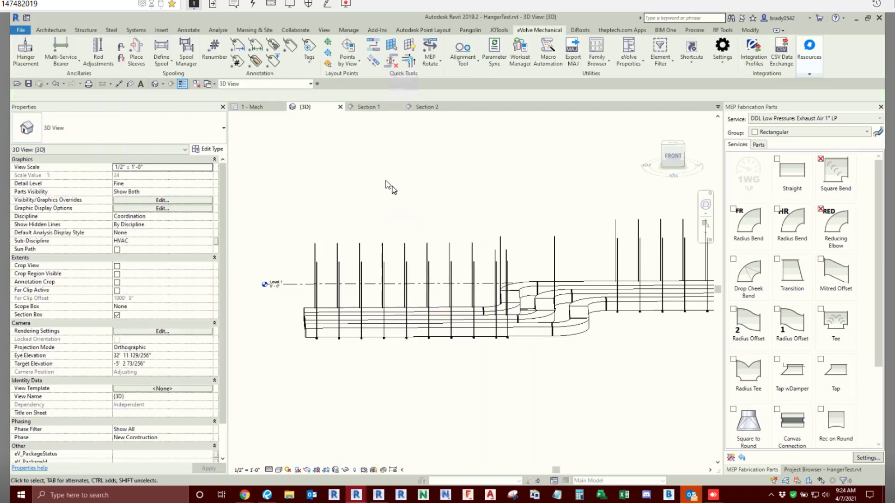
- Run Rod Adjustments on all hangers along the three duct runs in the 1 - Mech plan, extending rods to reference plane slope2
left_click(246, 106)
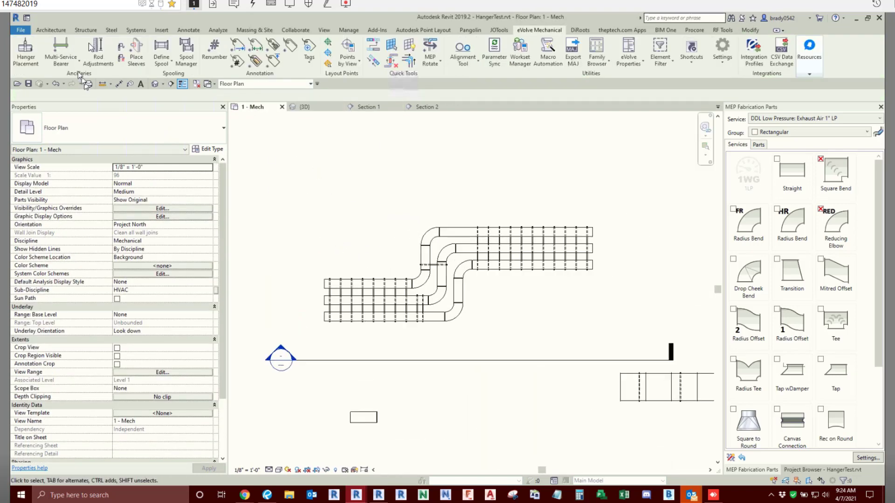
left_click(98, 51)
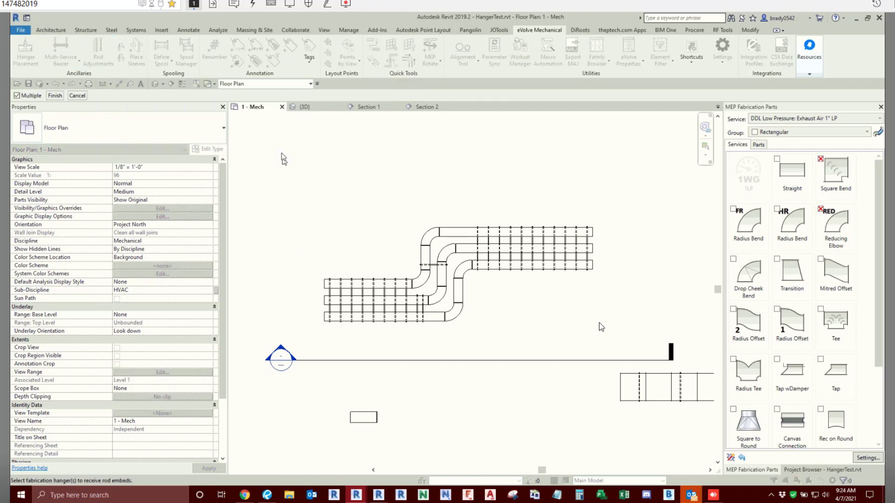
left_click_drag(282, 153, 630, 326)
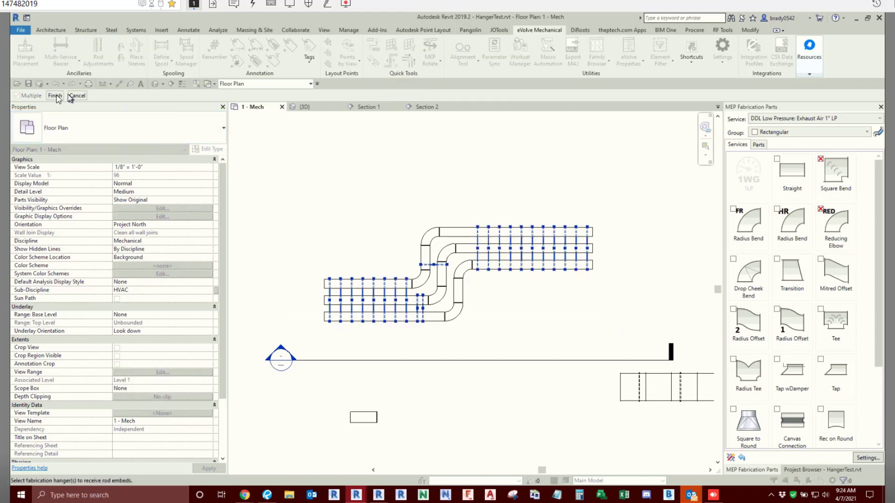
left_click(55, 95)
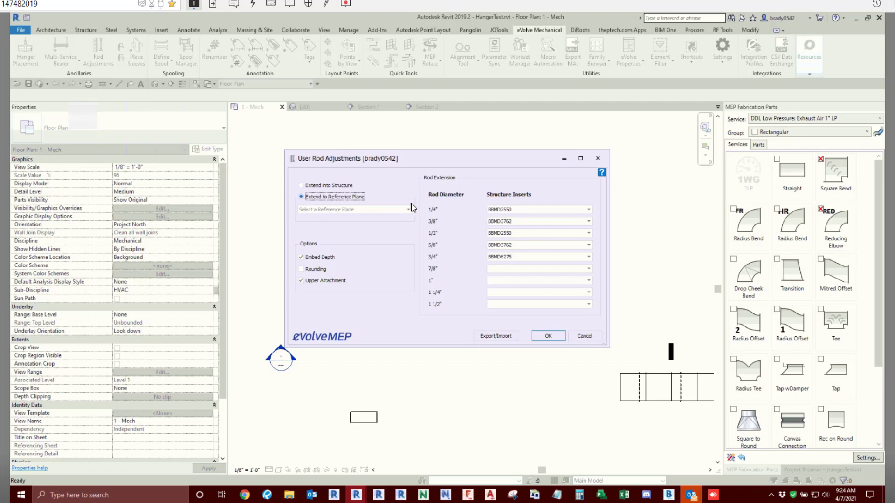
left_click(410, 209)
left_click(310, 233)
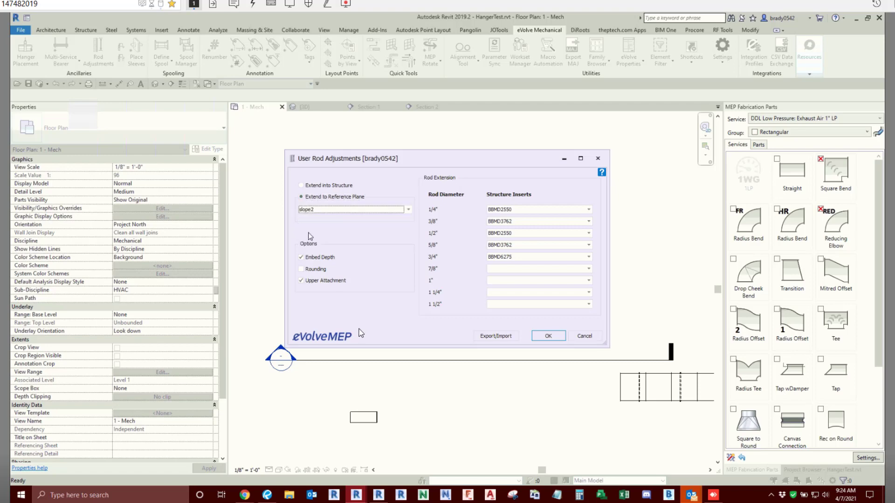
left_click(549, 336)
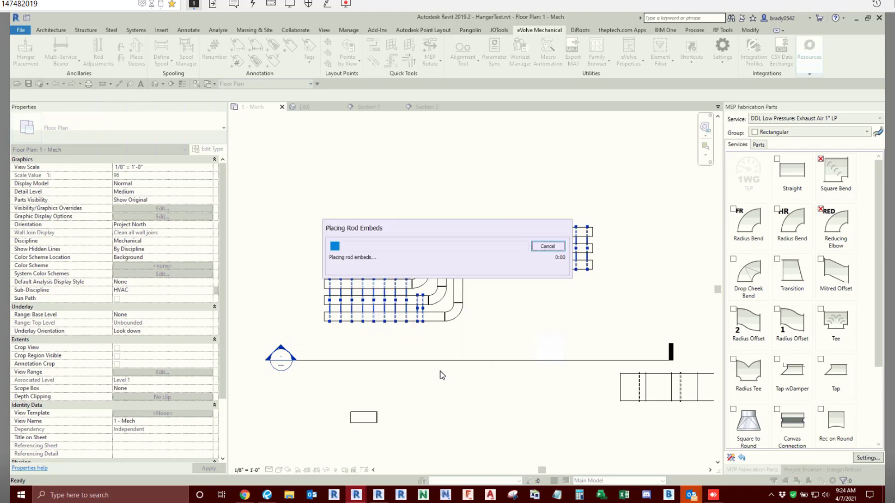
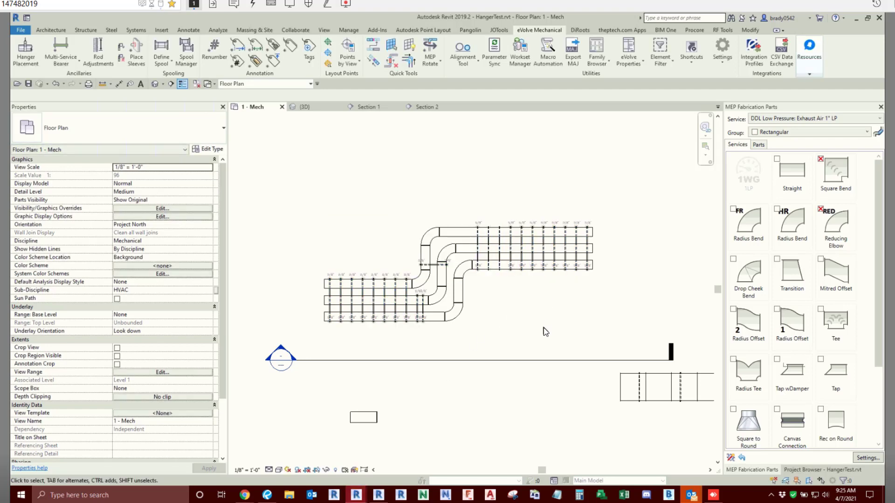
- Examine the rods and embeds along the duct runs in the 3D view, including a selected hanger
left_click(303, 107)
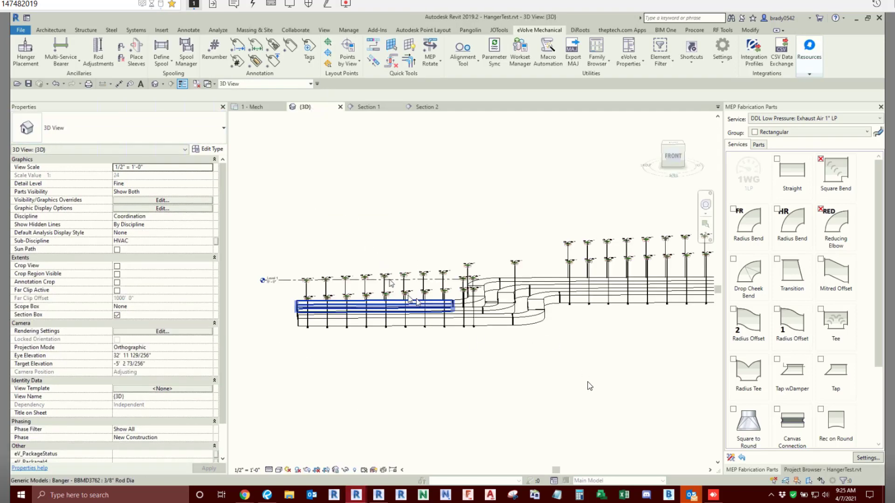
middle_click_drag(589, 385, 531, 420, "shift")
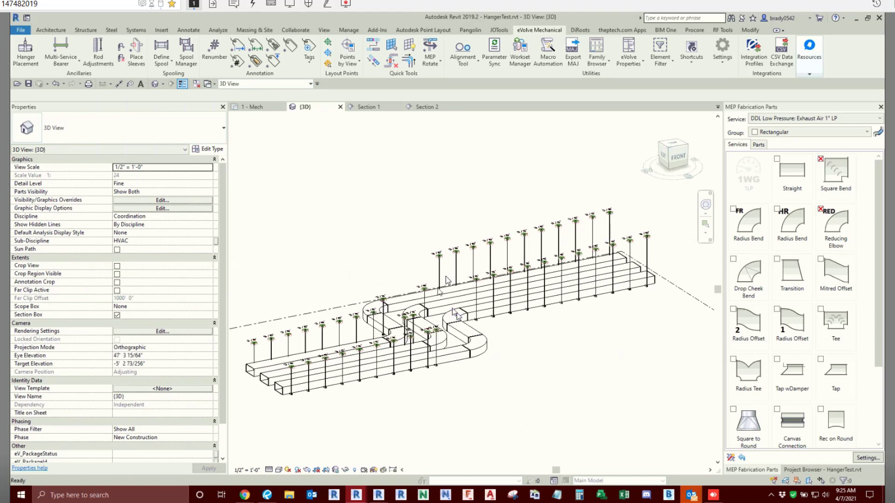
scroll(438, 273, "up", 4)
left_click(430, 270)
scroll(429, 270, "up", 3)
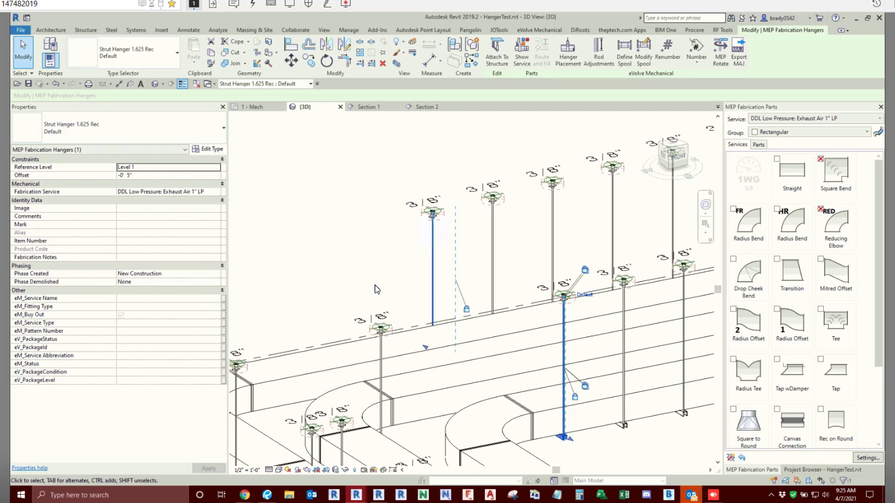
left_click(354, 225)
scroll(336, 210, "down", 3)
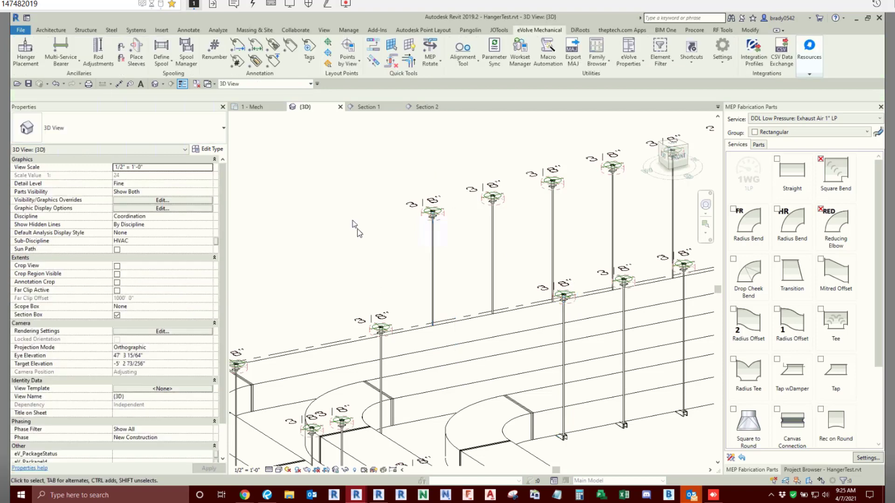
- Open the Section 1 view from its section line in the 1 - Mech plan
left_click(256, 107)
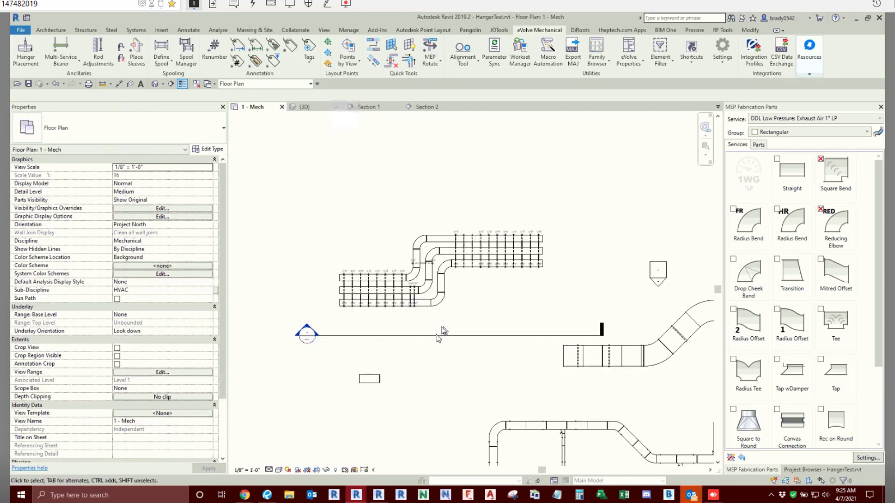
scroll(452, 326, "down", 3)
left_click_drag(311, 275, 452, 214)
scroll(453, 214, "down", 1)
right_click(475, 195)
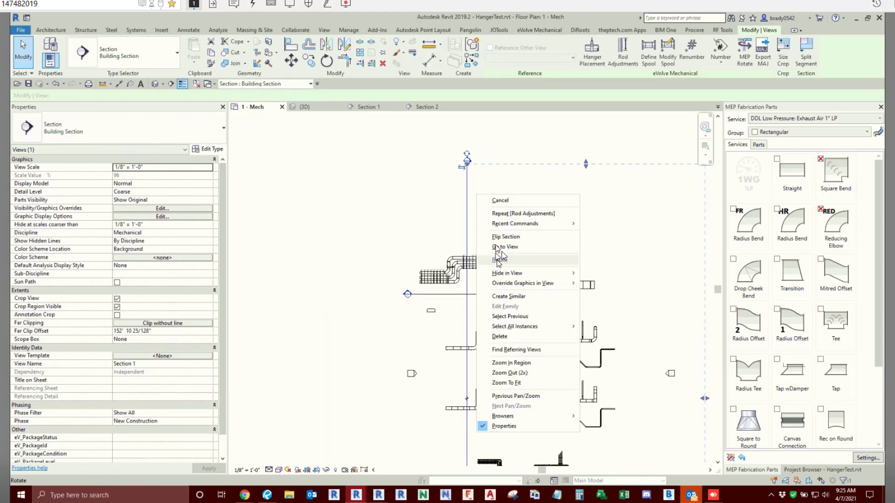
left_click(505, 247)
scroll(476, 290, "up", 3)
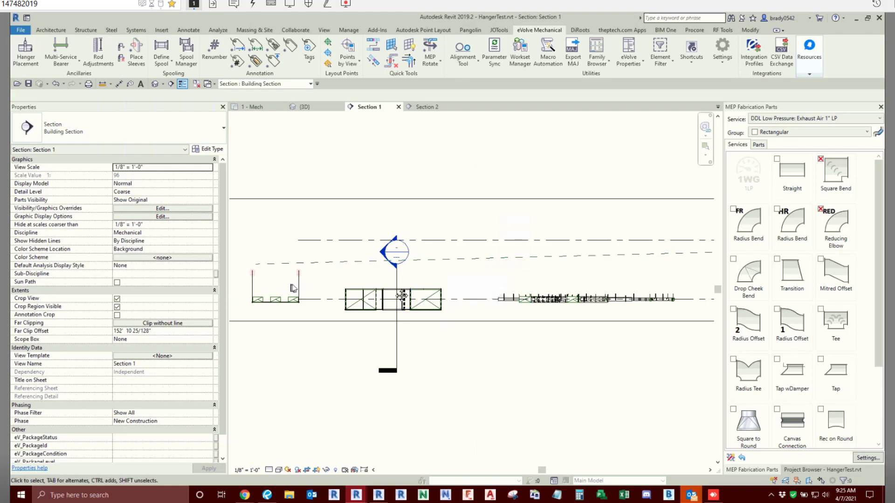
- Sketch a steeper sloping reference plane across both hanger rods, below the existing sloping plane, in the Section 1 view
scroll(374, 277, "up", 4)
key("r")
key("p")
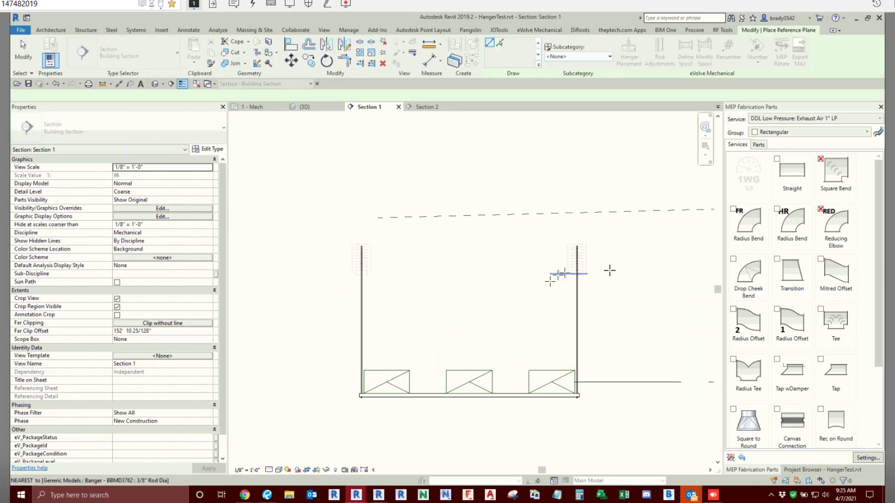
left_click(608, 284)
left_click(309, 337)
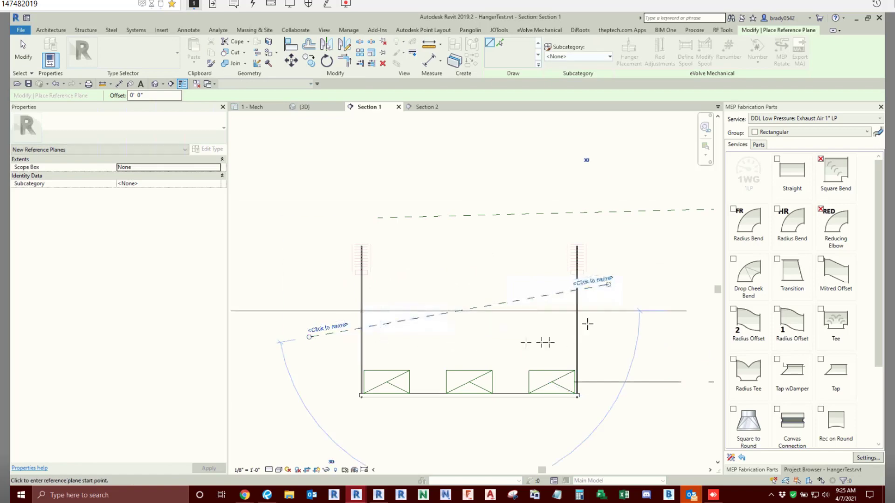
key("Escape")
key("Escape")
- Name the new sloping reference plane slope3
left_click(601, 280)
left_click(605, 275)
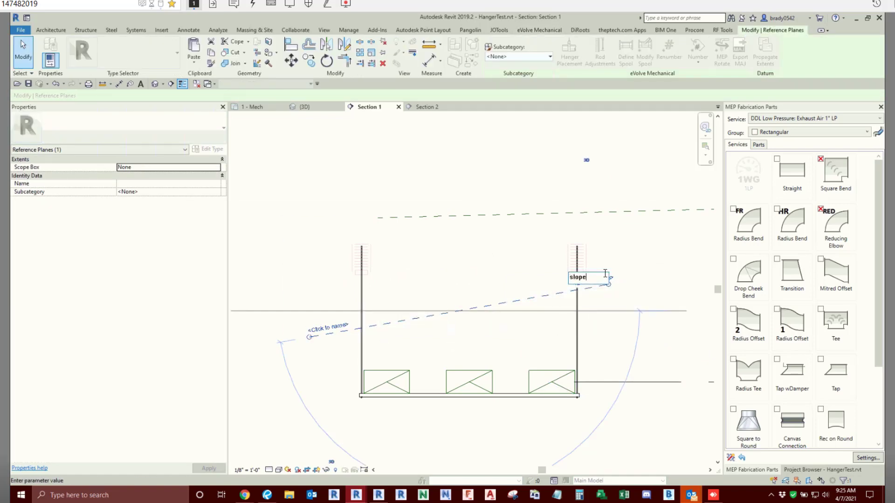
type("slope2")
key("Return")
left_click(490, 142)
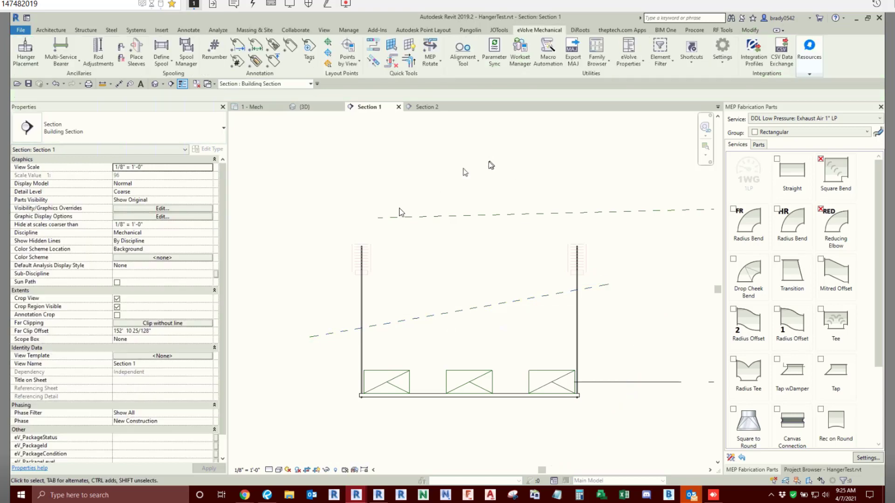
scroll(395, 214, "down", 2)
right_click(364, 246)
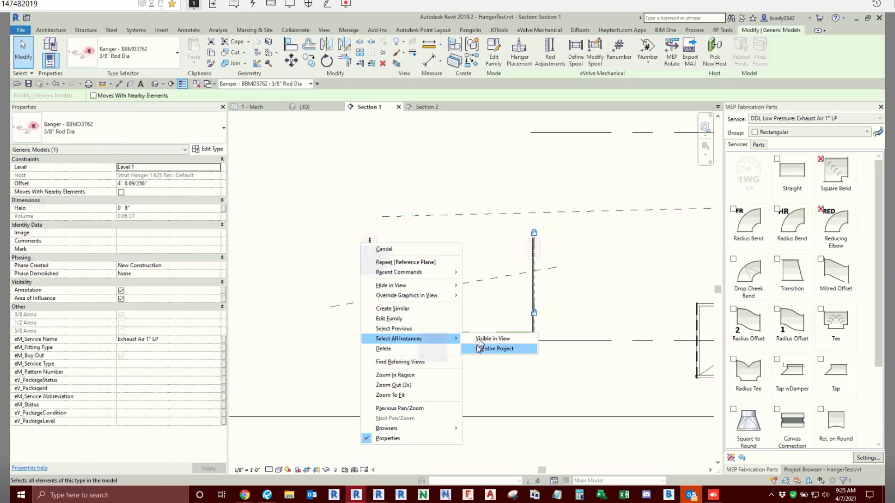
left_click(479, 340)
left_click(379, 153)
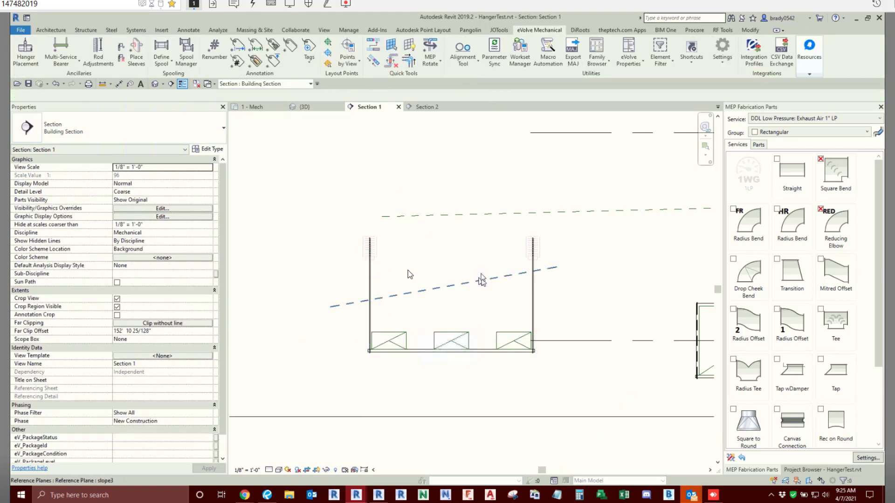
- Select all instances of the BBMD3762 3/8" banger in the entire project and delete them
scroll(390, 256, "up", 3)
left_click(367, 246)
right_click(366, 246)
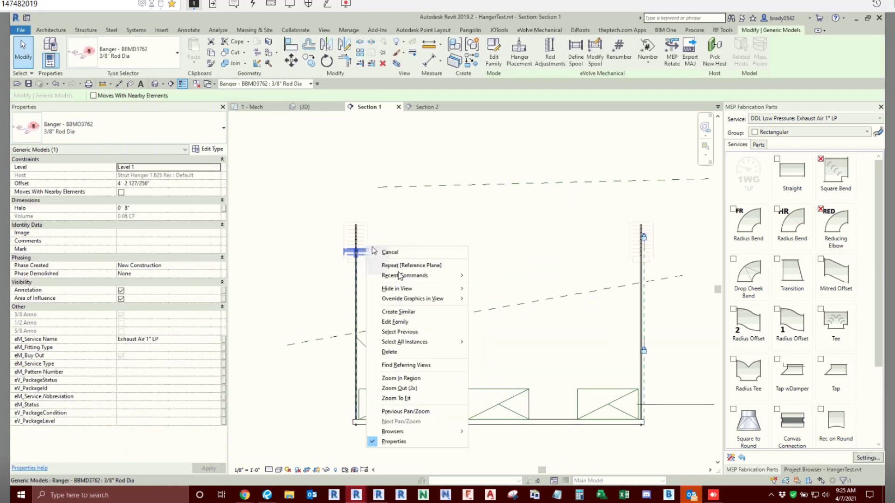
mouse_move(420, 342)
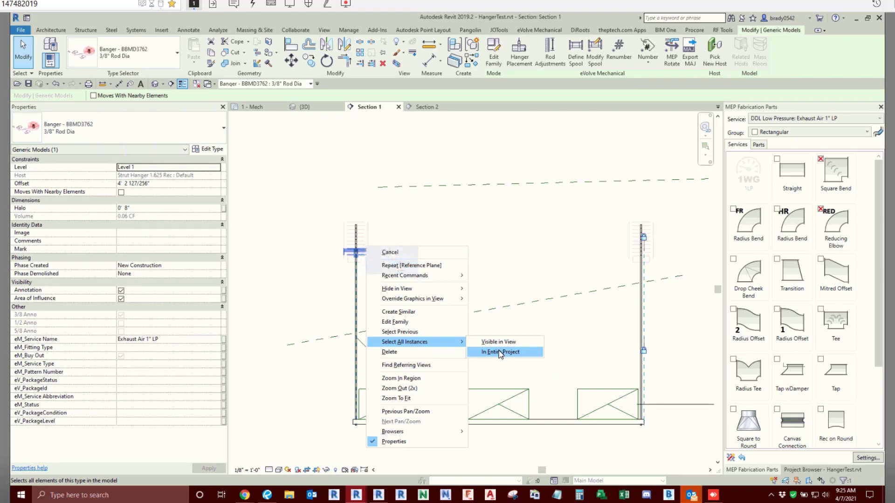
left_click(499, 351)
left_click(382, 63)
scroll(477, 260, "down", 2)
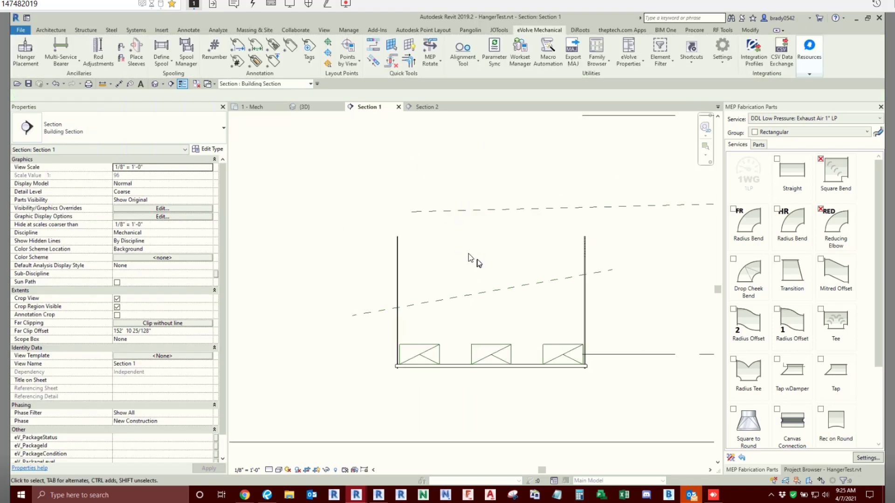
- Run Rod Adjustments on all hangers along the three duct runs in the 1 - Mech plan, extending rods to reference plane slope3
left_click(252, 108)
scroll(484, 285, "up", 4)
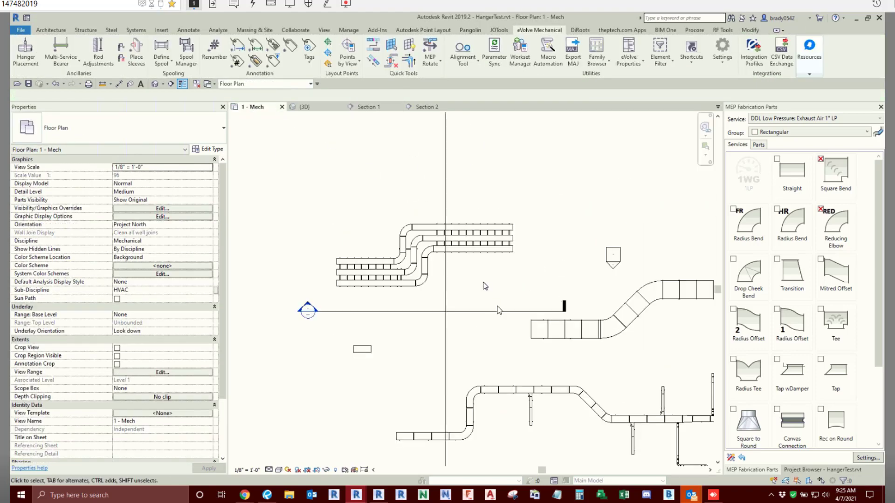
left_click(97, 52)
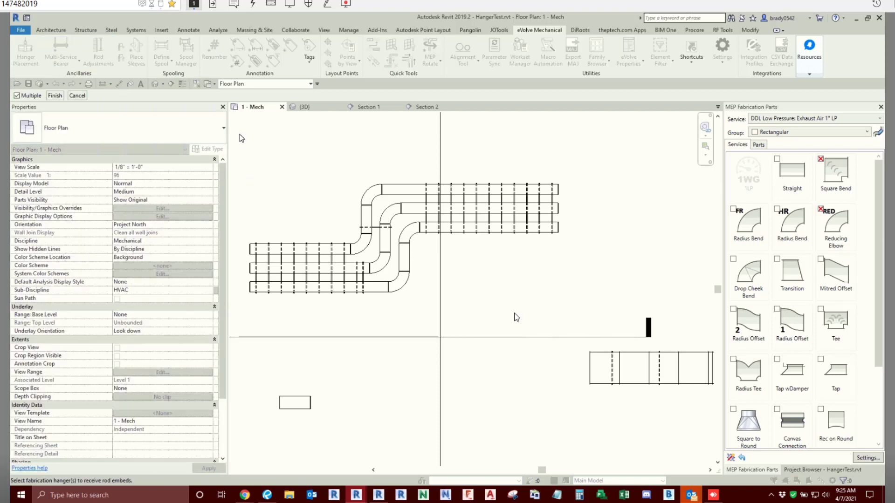
left_click_drag(241, 138, 619, 343)
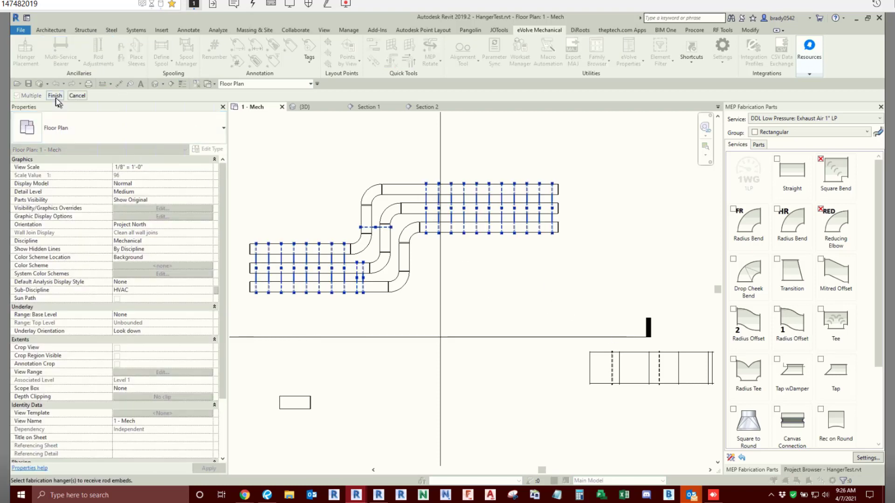
left_click(55, 96)
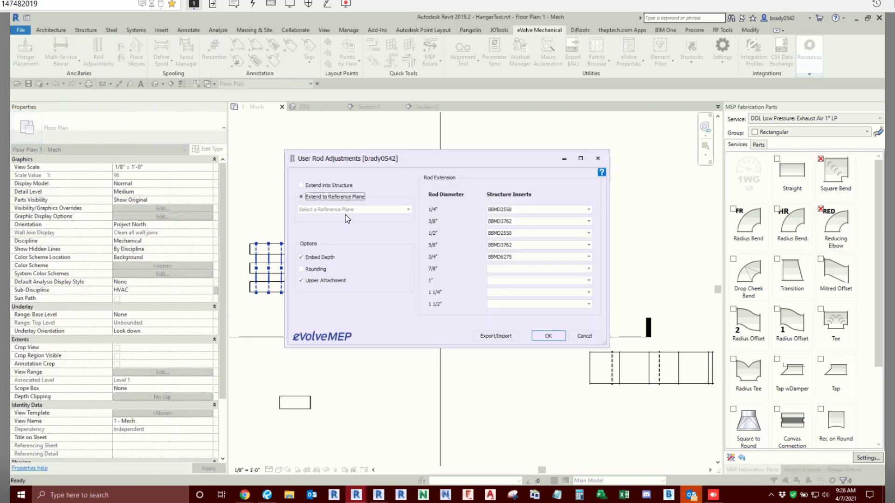
left_click(354, 210)
left_click(321, 241)
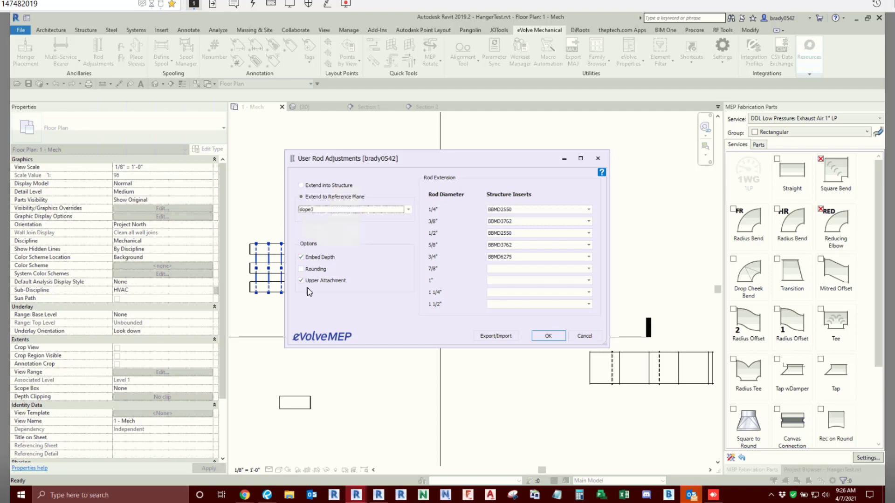
left_click(548, 337)
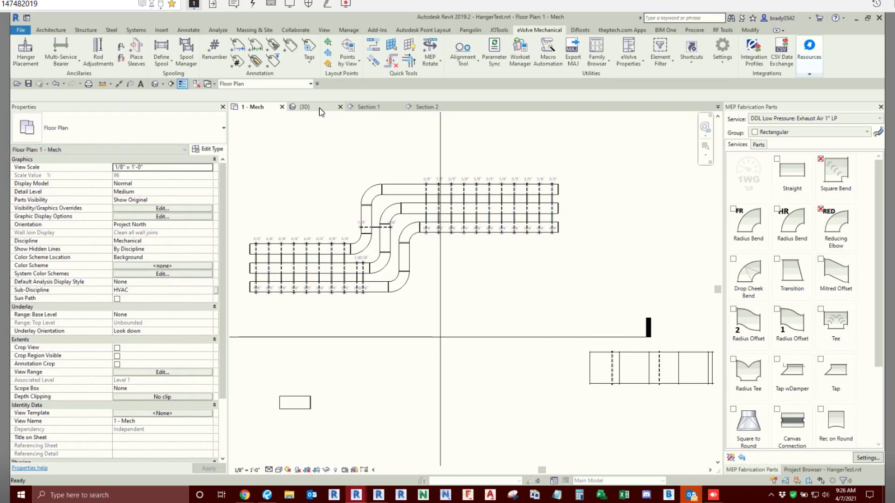
- Examine the adjusted rod heights across the duct runs in the 3D view, from the left side and at an angle
left_click(321, 109)
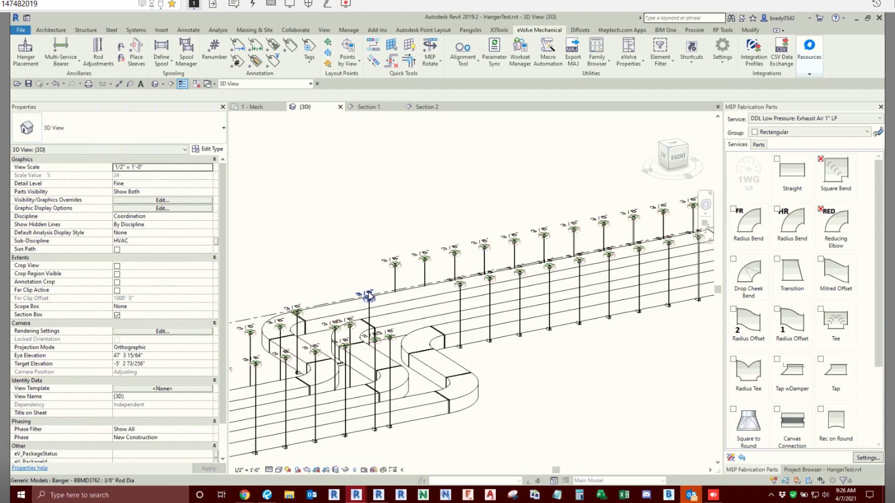
left_click(663, 161)
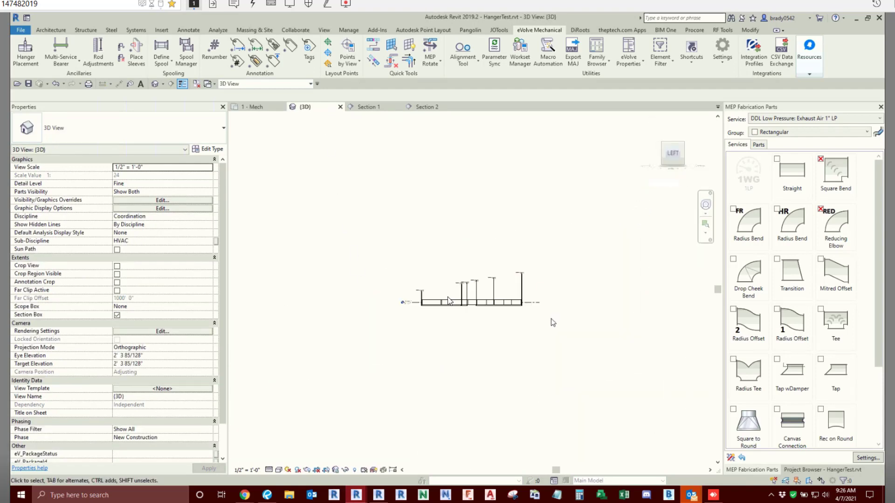
left_click(493, 278)
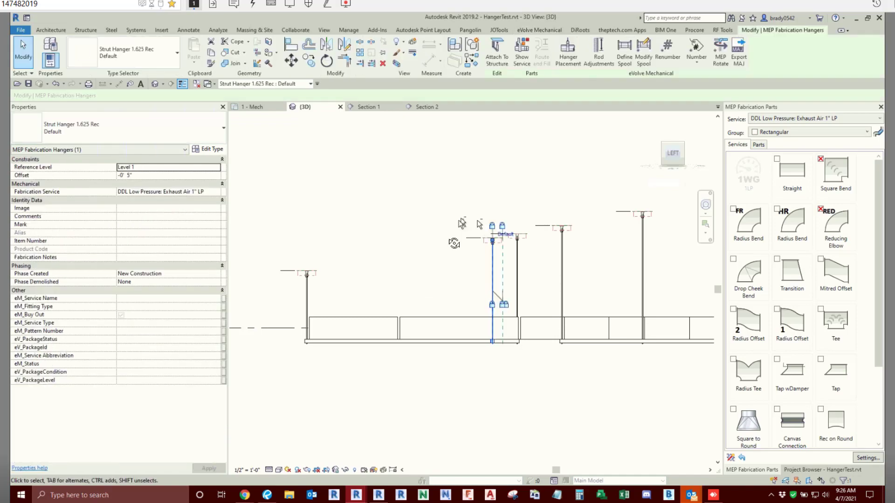
middle_click_drag(494, 278, 481, 298, "shift")
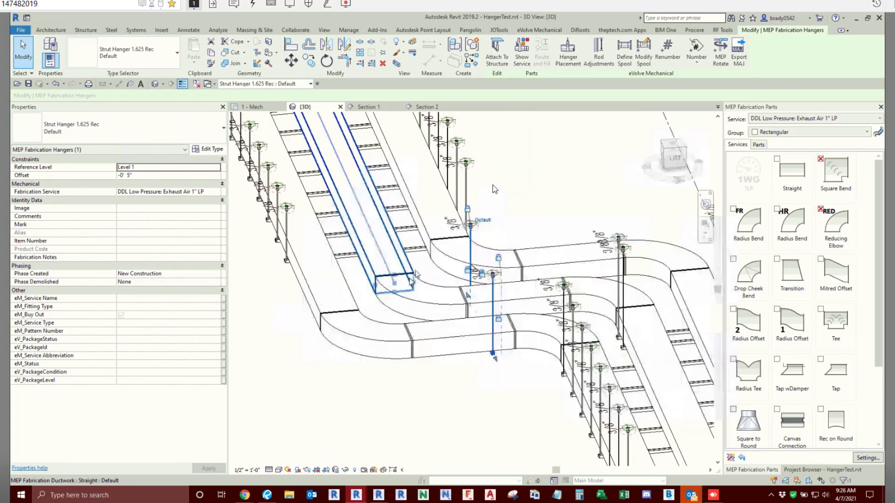
middle_click_drag(378, 299, 441, 331, "shift")
left_click(377, 355)
scroll(444, 380, "down", 2)
middle_click_drag(444, 382, 406, 396, "shift")
scroll(411, 384, "down", 2)
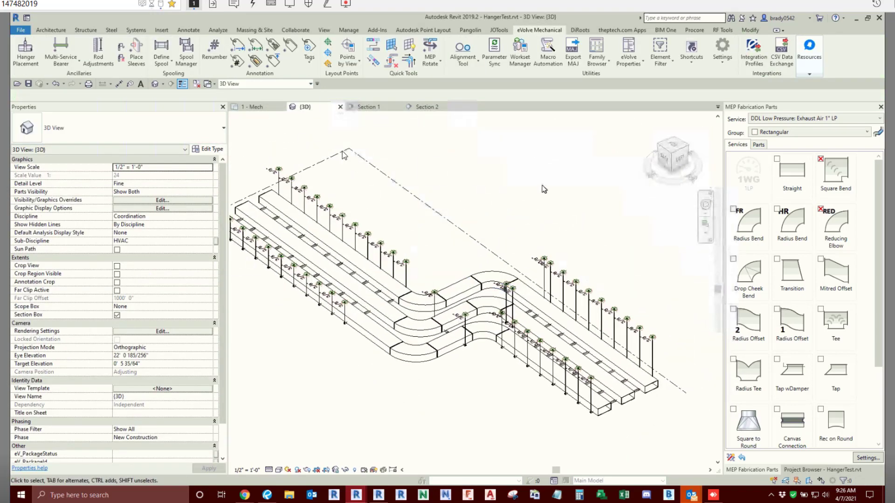
- Create a rectangular Generic - 12" floor about 75' long around the lower pipe run in the 1 - Mech plan
left_click(261, 110)
scroll(512, 301, "down", 4)
middle_click_drag(543, 358, 490, 161)
middle_click_drag(524, 324, 505, 117)
scroll(511, 311, "up", 9)
scroll(529, 254, "down", 3)
middle_click_drag(526, 264, 518, 333)
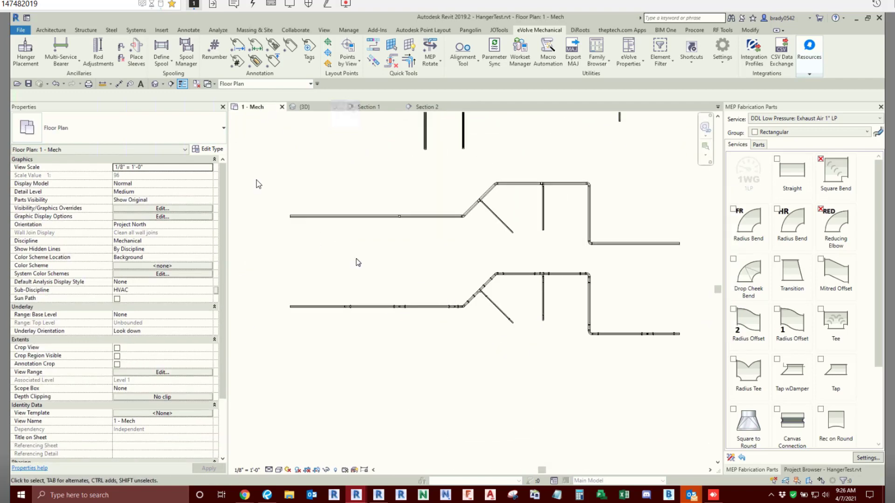
left_click(51, 30)
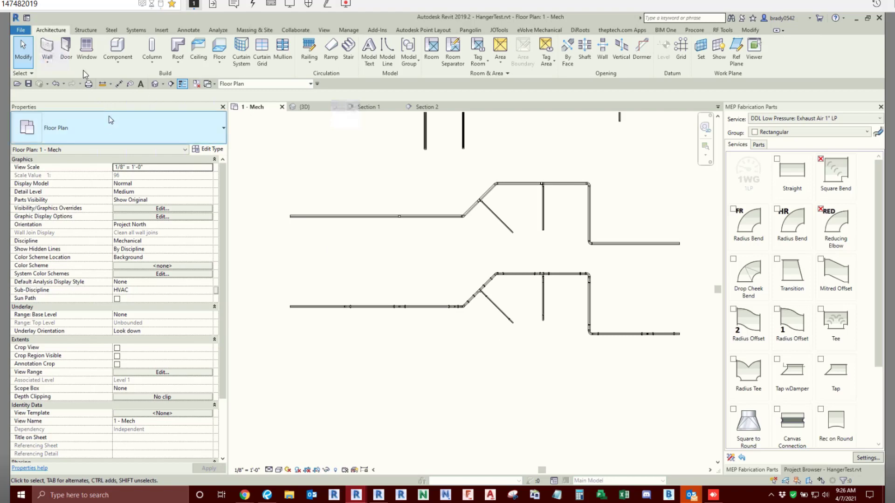
left_click(219, 47)
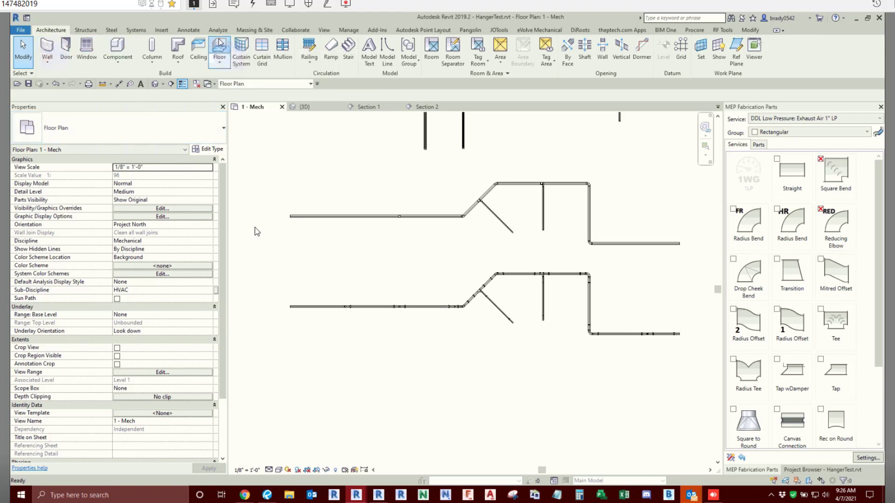
left_click(570, 42)
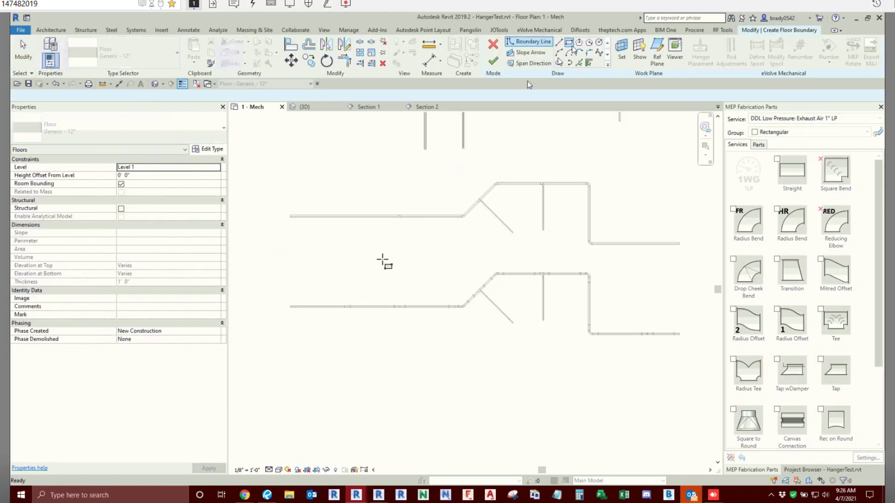
left_click(287, 264)
left_click(698, 362)
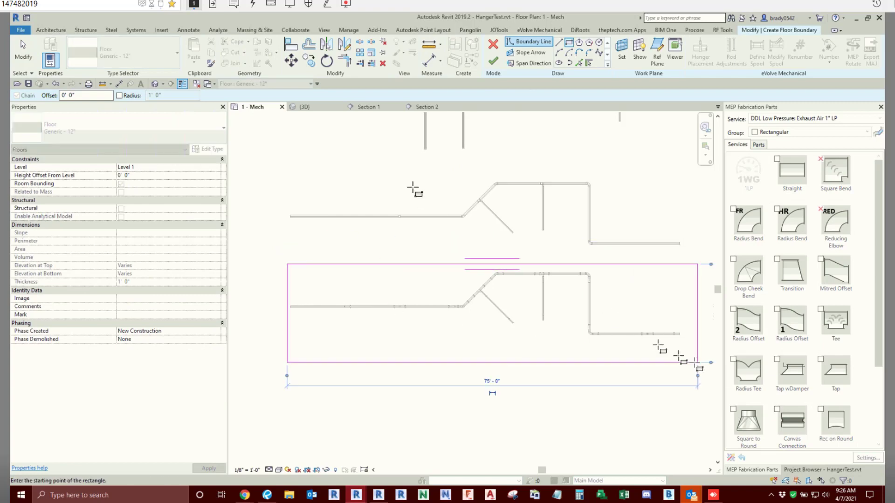
right_click(414, 189)
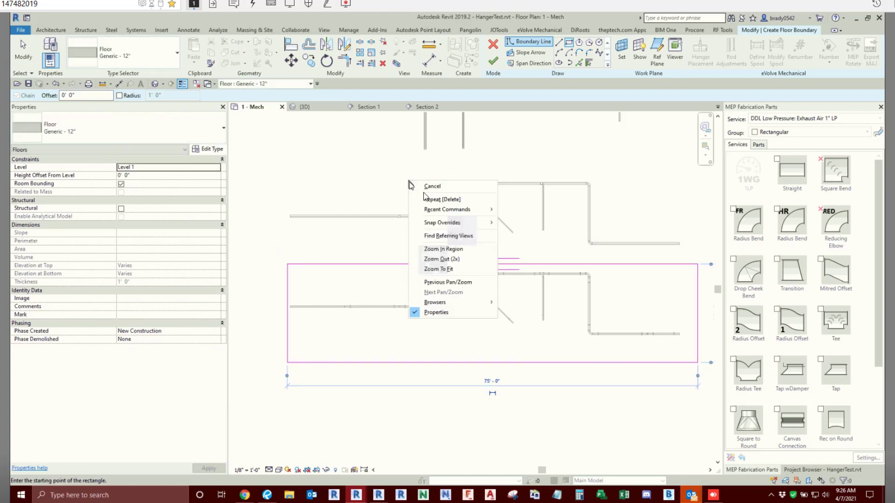
left_click(493, 63)
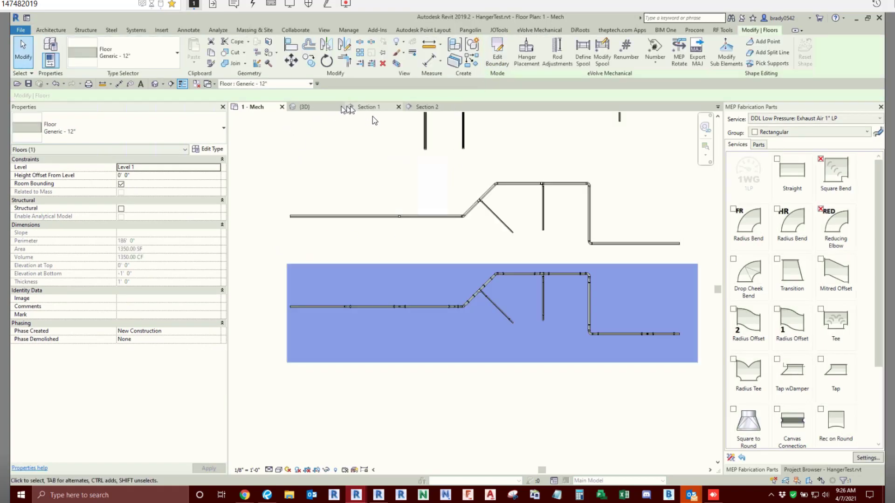
- Isolate the new floor and its pipe run in the 3D view with a selection box, and raise the floor to a 6' 3 1/8" height offset
left_click(306, 108)
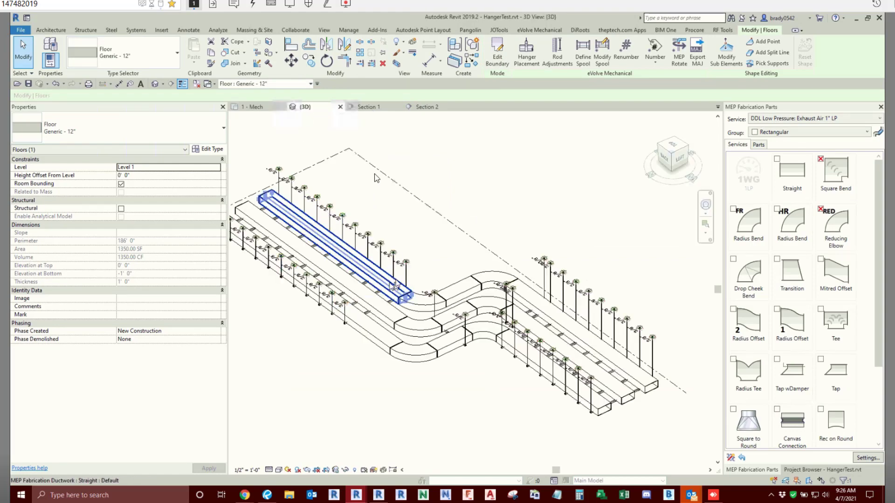
left_click(397, 67)
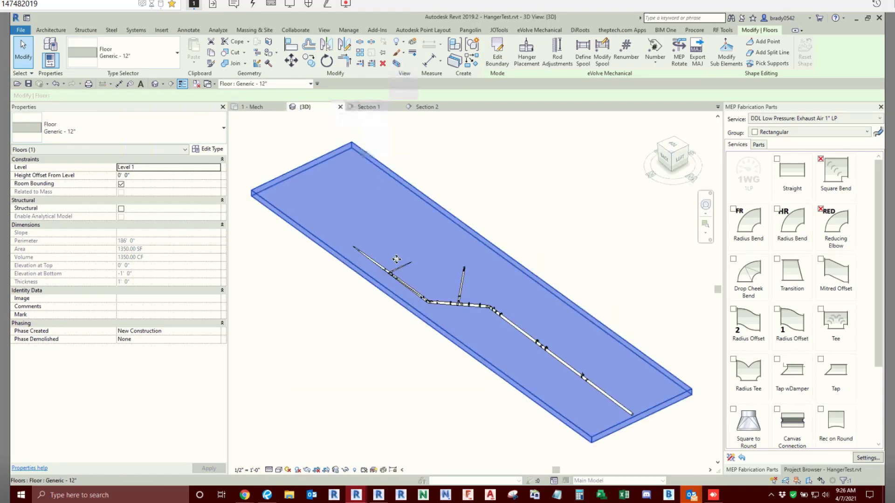
left_click(666, 158)
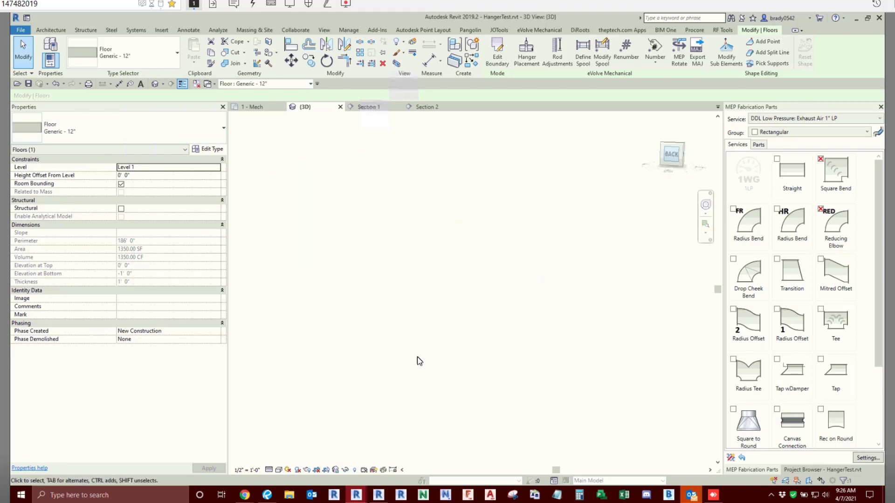
left_click_drag(535, 269, 568, 210)
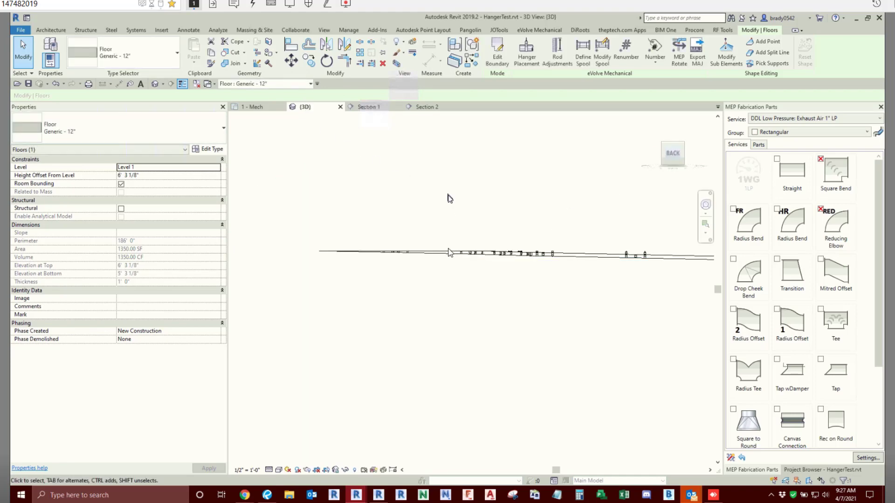
- Turn off the 3D view's section box and orbit to see the whole floor with the pipe runs
scroll(446, 270, "down", 3)
left_click(378, 372)
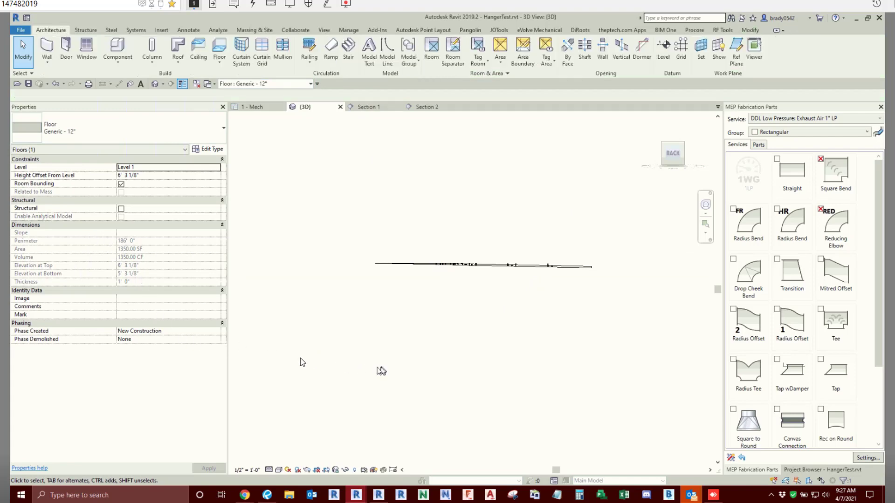
left_click(117, 315)
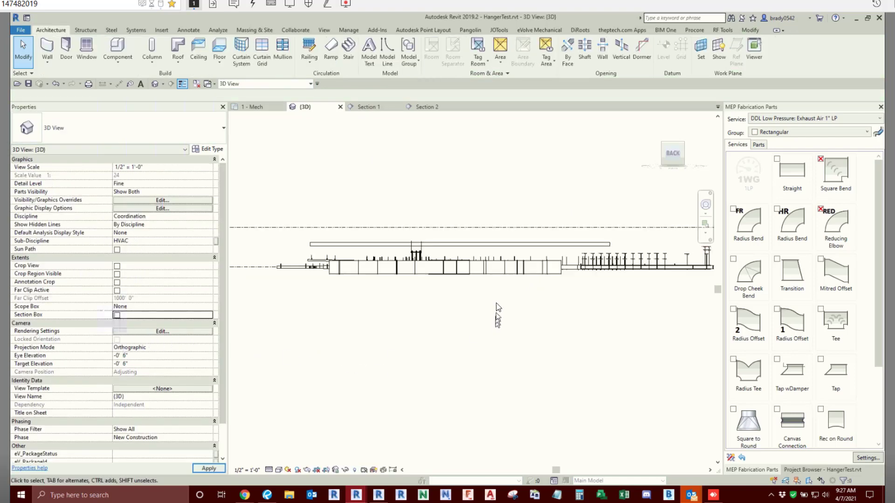
middle_click_drag(407, 304, 420, 327, "shift")
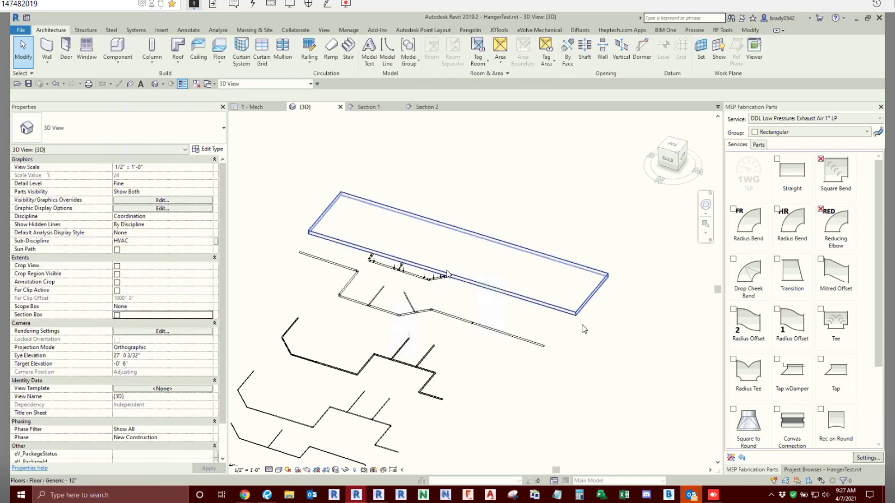
left_click(580, 322)
middle_click_drag(538, 342, 583, 233, "shift")
key("Escape")
left_click(601, 230)
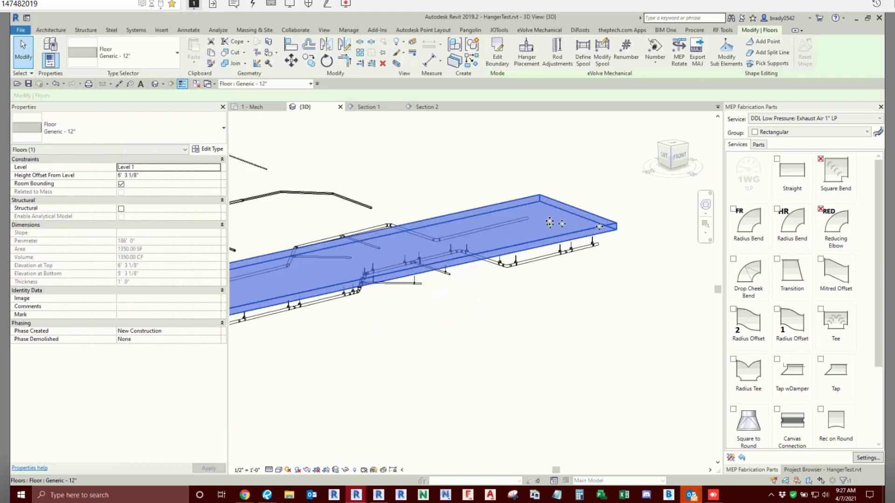
left_click(726, 52)
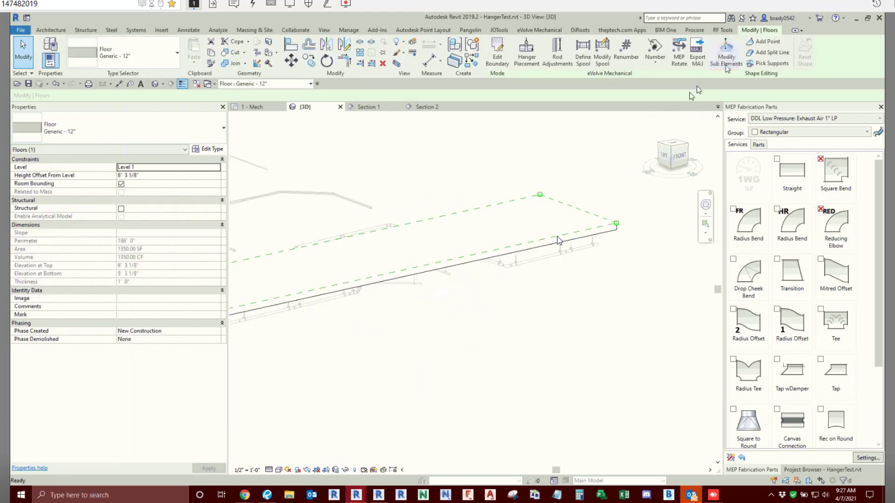
left_click(640, 220)
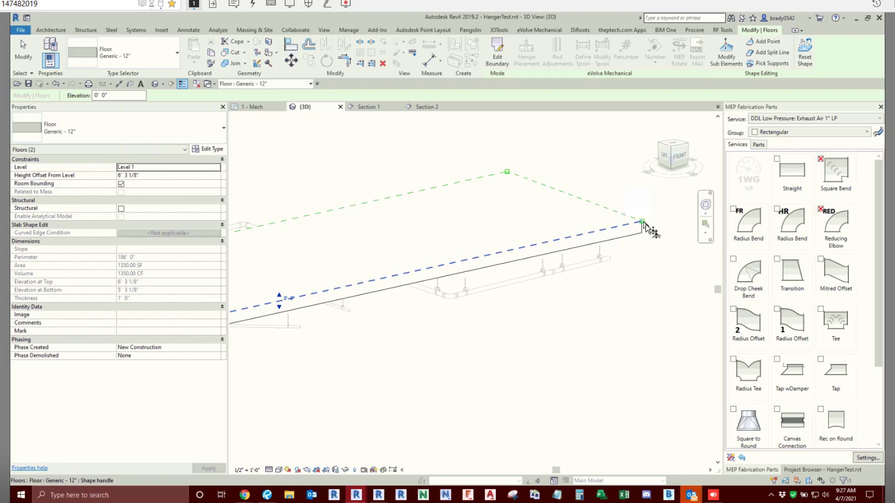
key("Escape")
key("Escape")
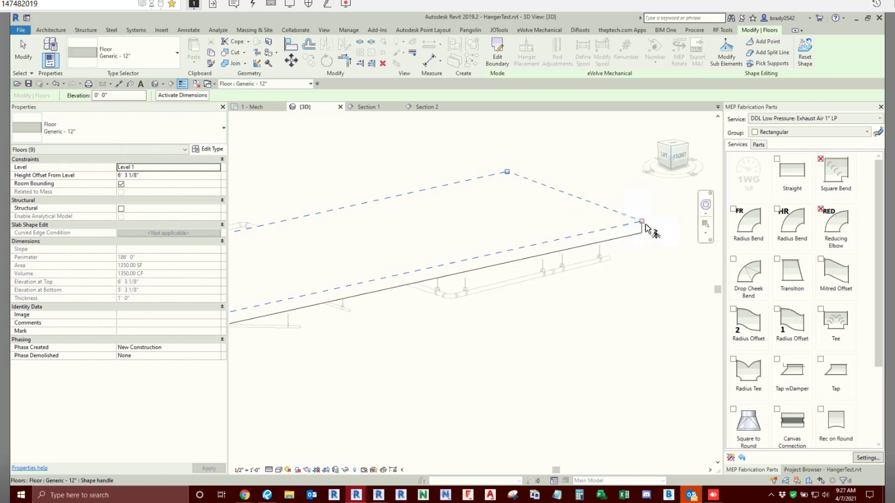
- Slope the floor by raising its corner point nearest the pipe run's end to an elevation of 2' 10" through sub-element editing
left_click(632, 232)
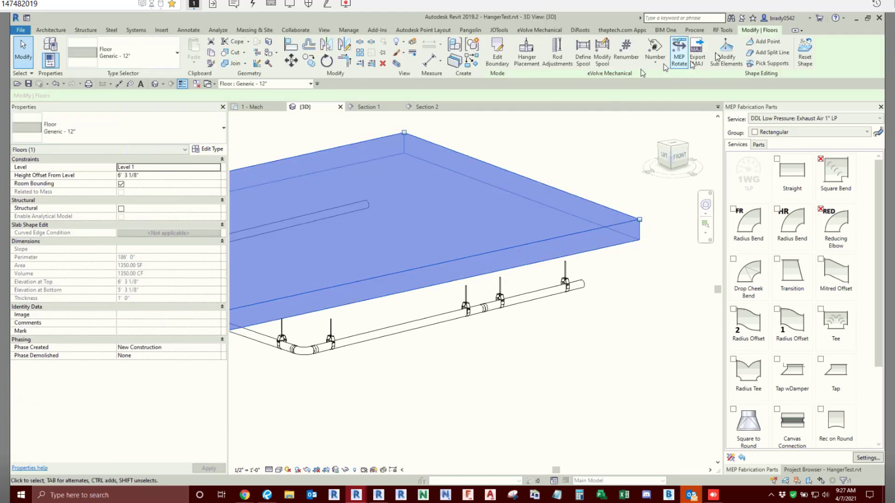
left_click(726, 51)
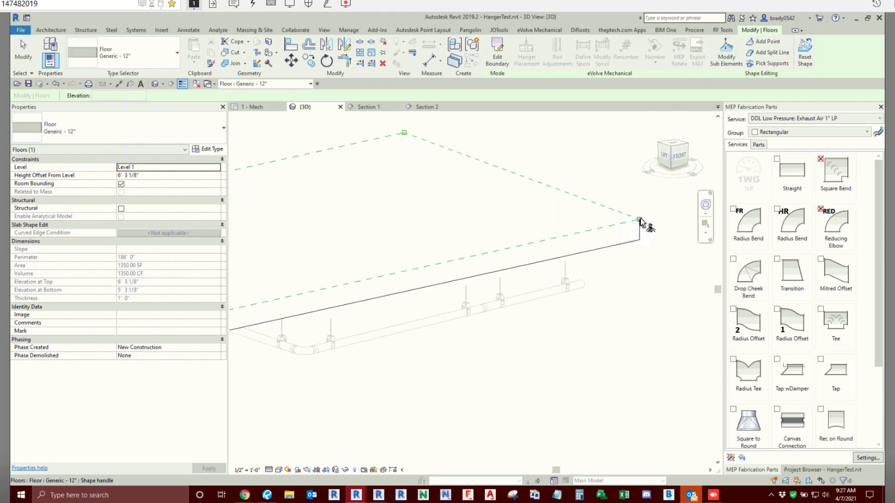
left_click(640, 220)
left_click_drag(640, 219, 635, 164)
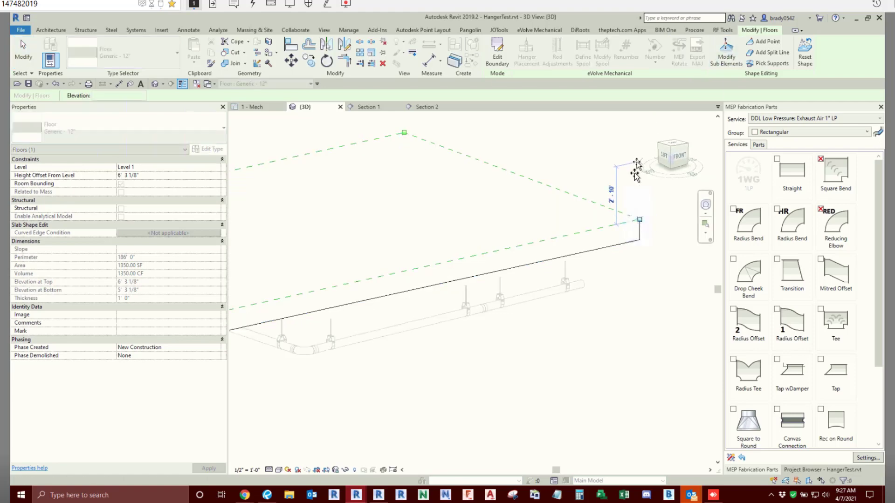
scroll(613, 235, "down", 2)
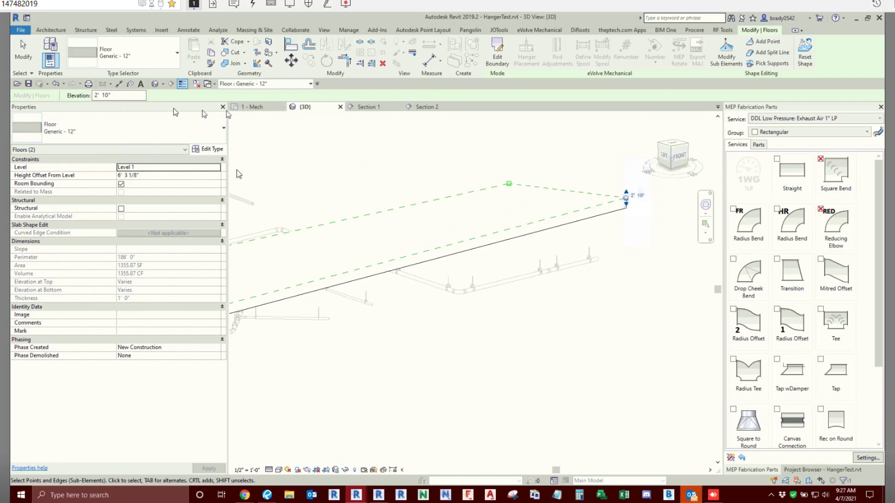
key("Escape")
- Select all instances of the B3100 - Clevis hanger on the pipe run and attach them to structure
scroll(385, 214, "down", 1)
middle_click_drag(474, 246, 495, 262, "shift")
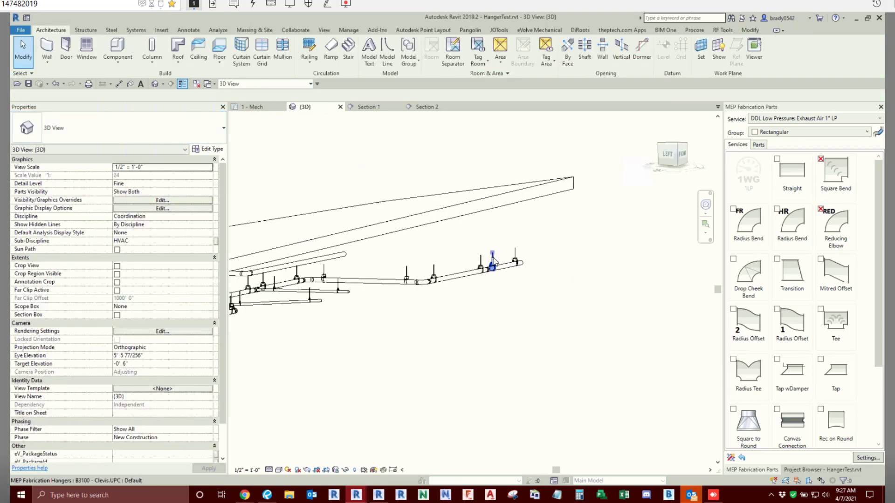
left_click(493, 264)
right_click(493, 264)
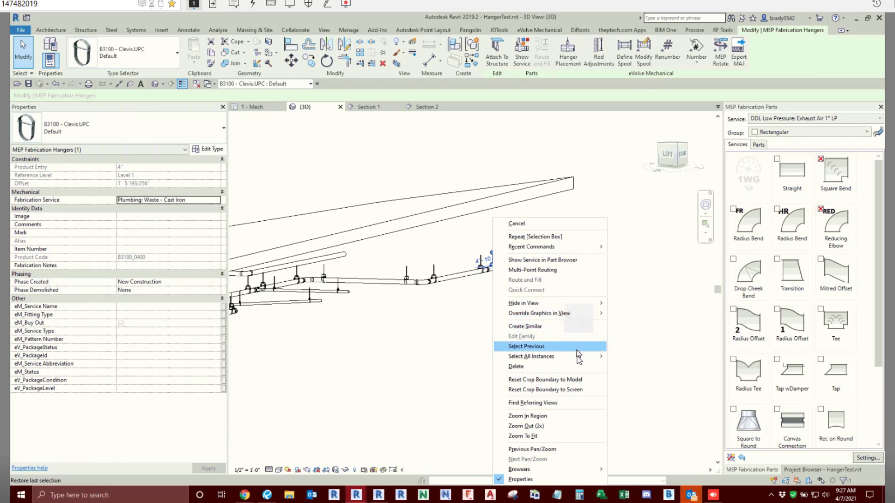
left_click(627, 356)
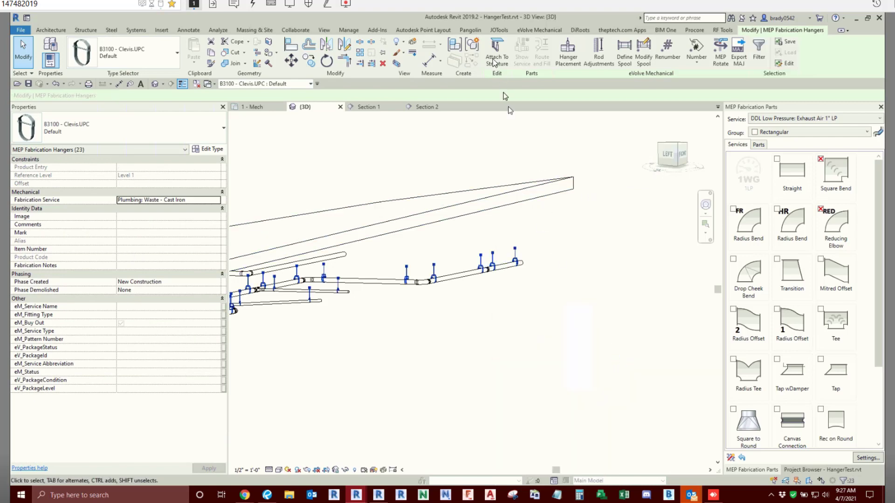
left_click(517, 329)
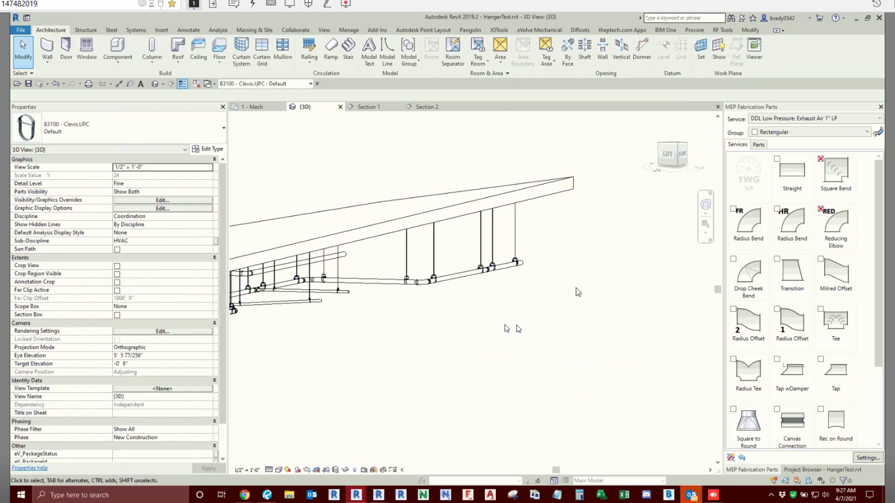
- Run Rod Adjustments on all clevis hangers under the sloped floor, extending the rods into structure with embed depth and upper attachment enabled
middle_click_drag(517, 329, 545, 326, "shift")
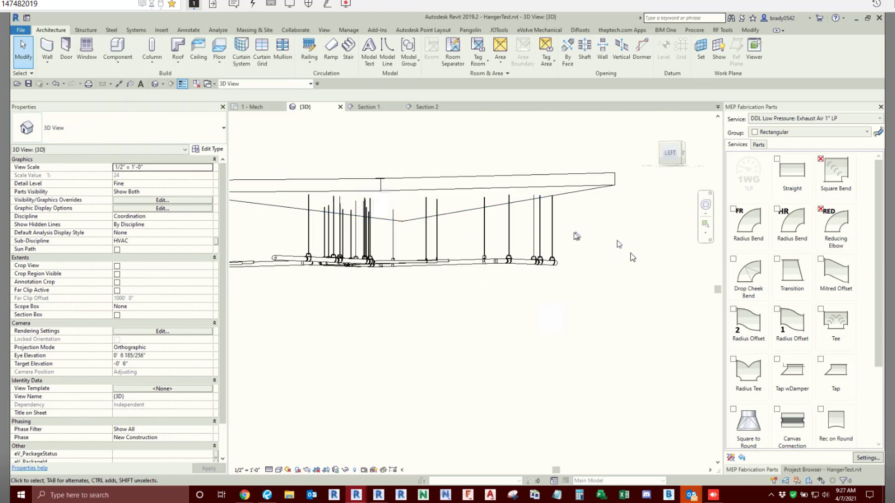
left_click(540, 30)
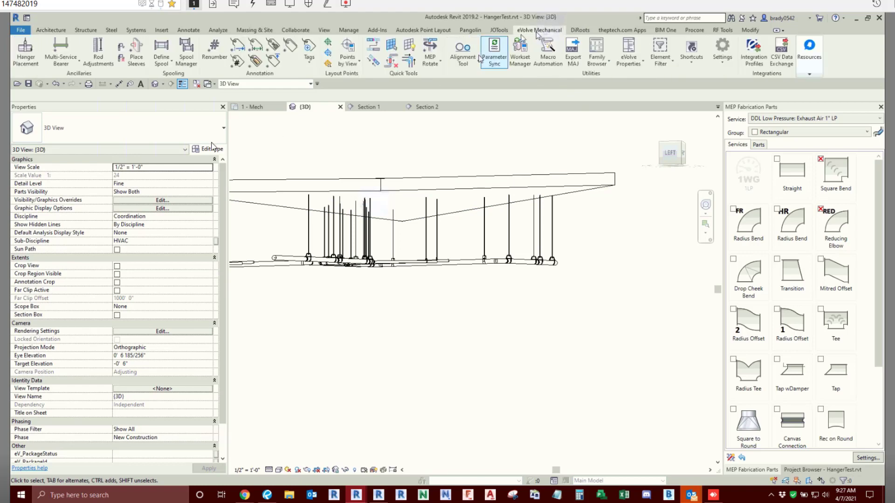
left_click(98, 51)
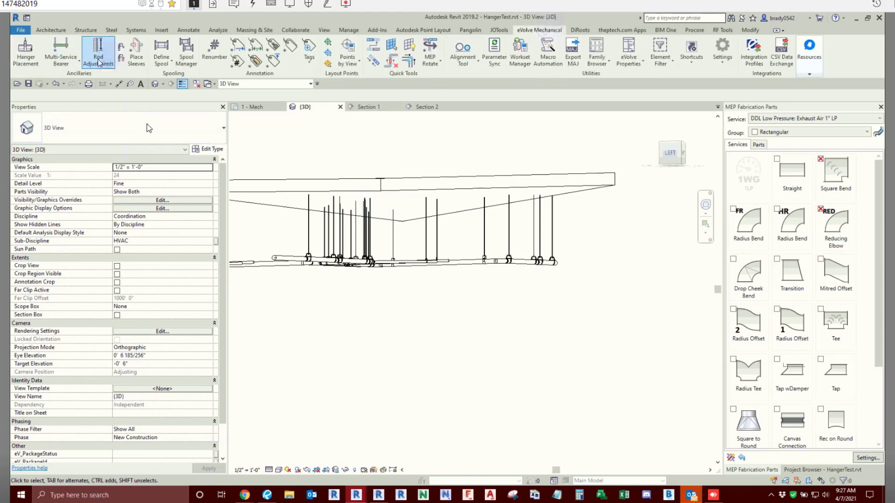
middle_click_drag(442, 248, 355, 198, "shift")
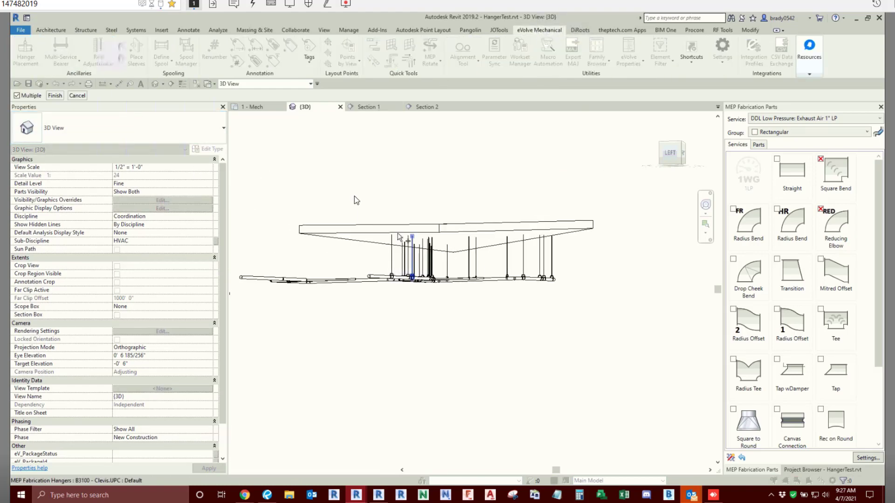
left_click_drag(351, 176, 576, 346)
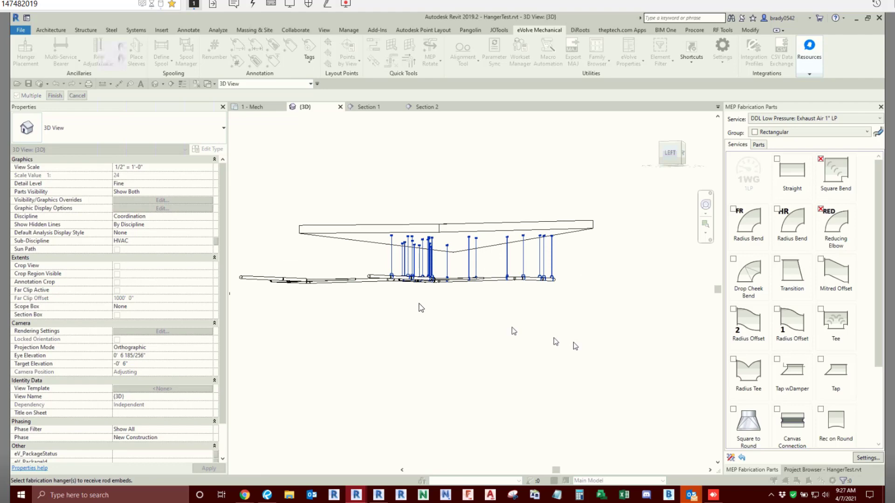
left_click(55, 96)
left_click(332, 197)
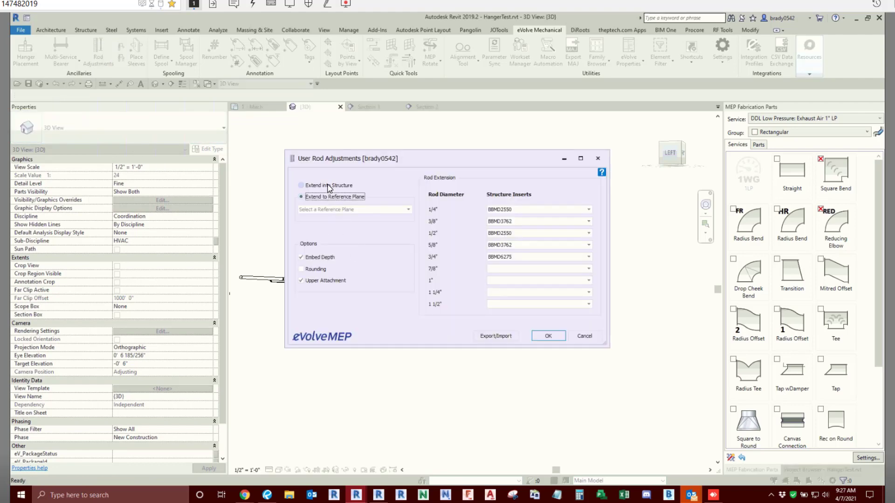
left_click(329, 186)
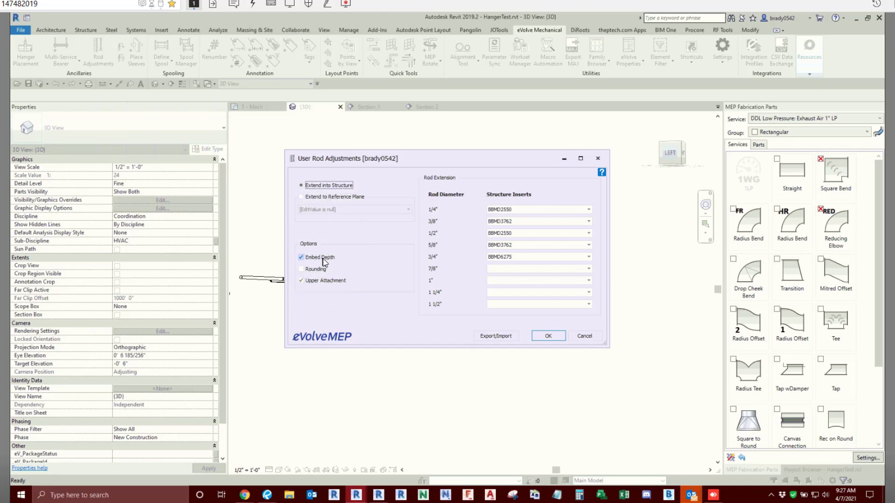
left_click(550, 336)
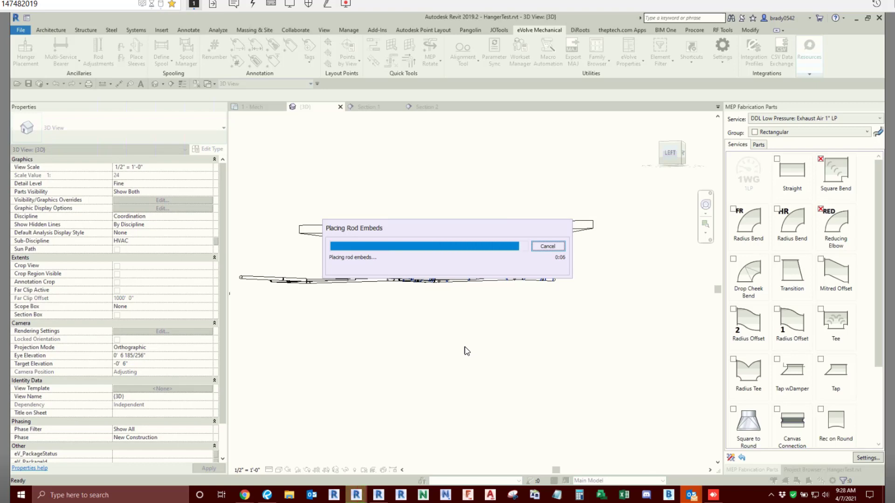
- Temporarily hide the sloped floor in the 3D view to expose the rod embeds
scroll(522, 255, "up", 5)
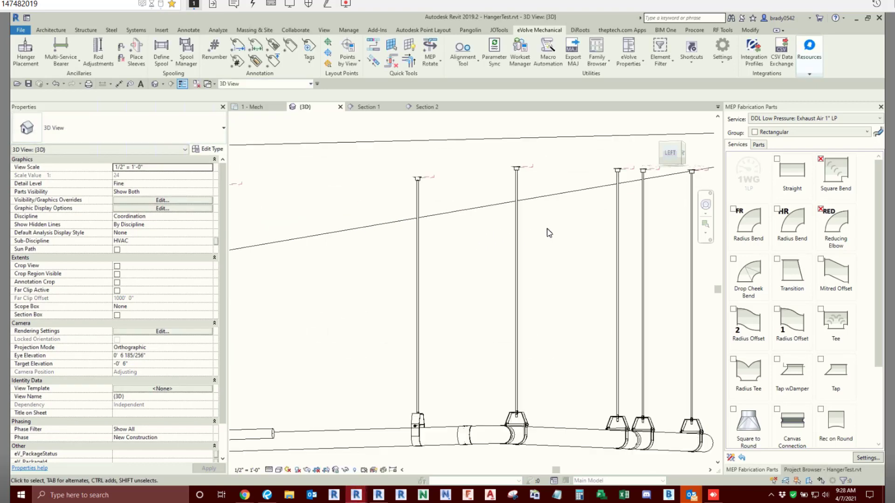
left_click(544, 201)
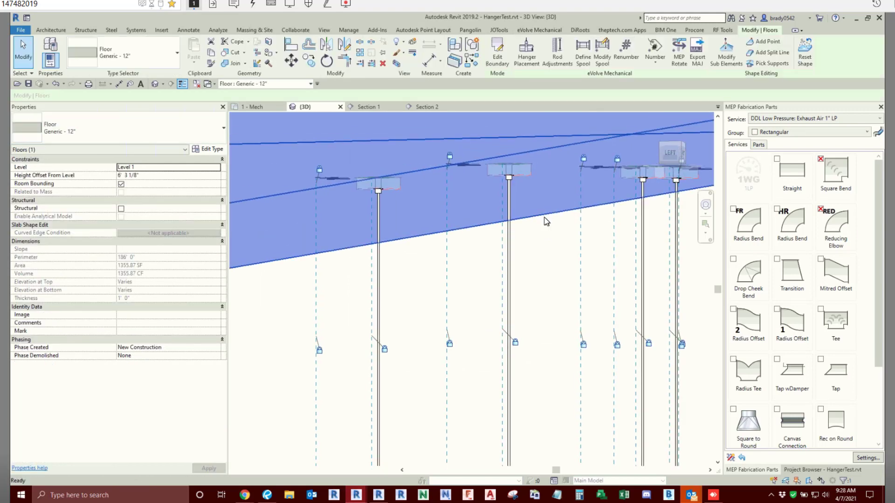
key("h")
key("h")
- Examine a 3/8" BBMD3762 banger on its rod up close, and the embeds along the whole pipe run
scroll(494, 286, "up", 5)
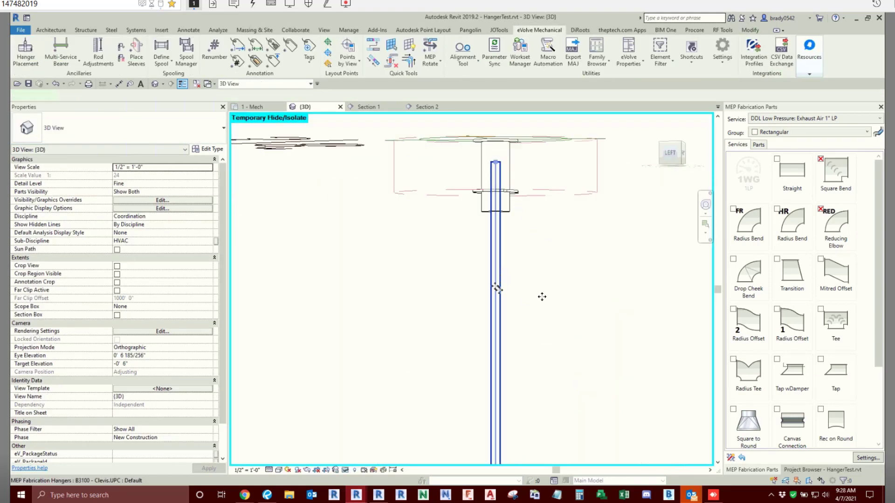
left_click(497, 289)
middle_click_drag(536, 289, 525, 302, "shift")
left_click(516, 206)
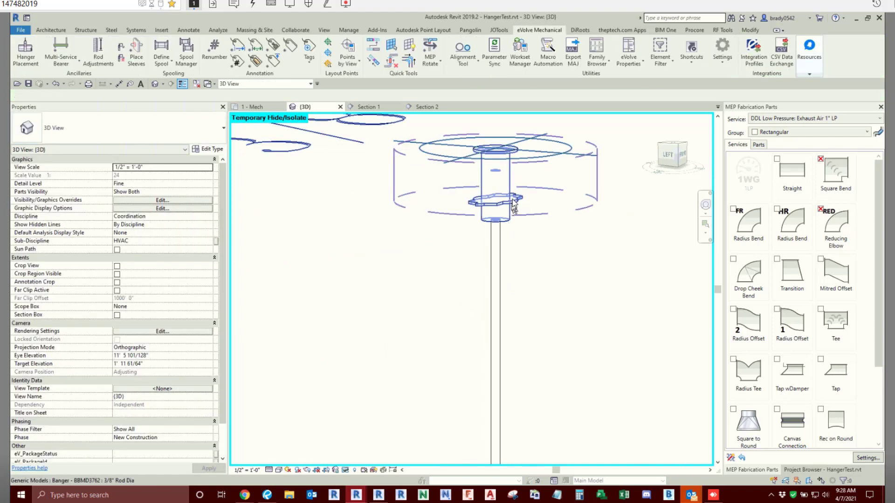
middle_click_drag(554, 328, 550, 272, "shift")
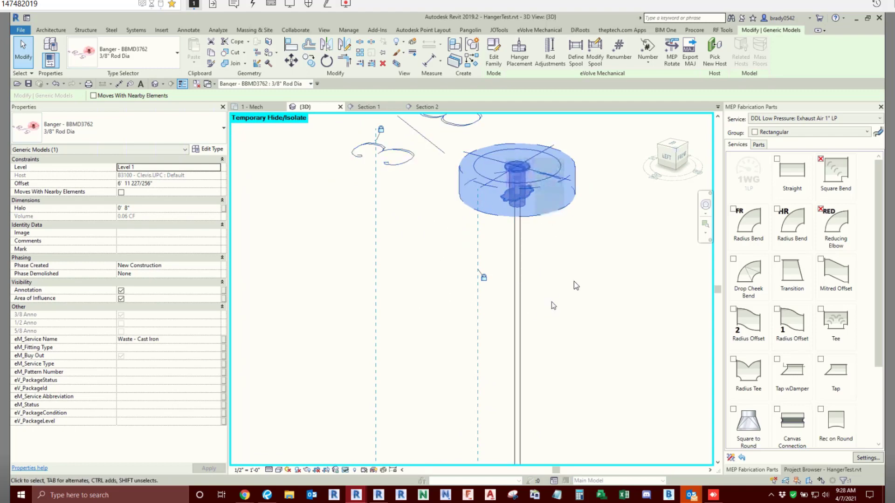
scroll(577, 283, "down", 6)
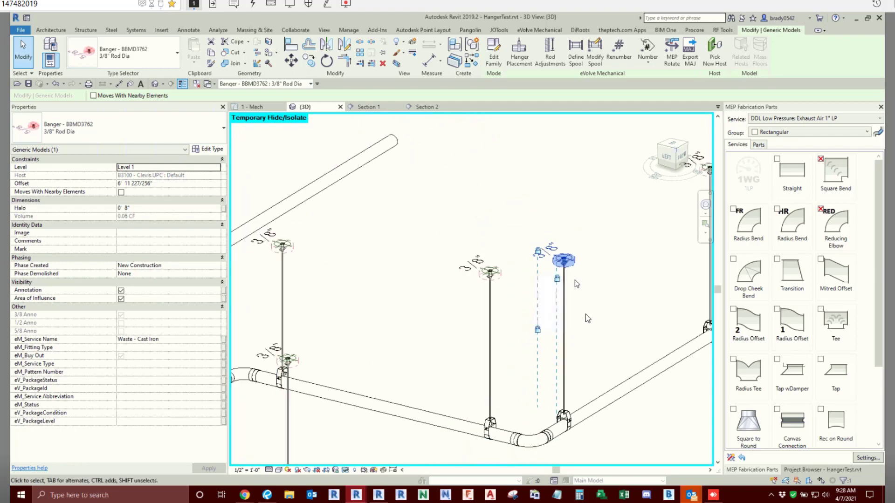
left_click(460, 249)
scroll(460, 249, "down", 4)
middle_click_drag(415, 357, 479, 345)
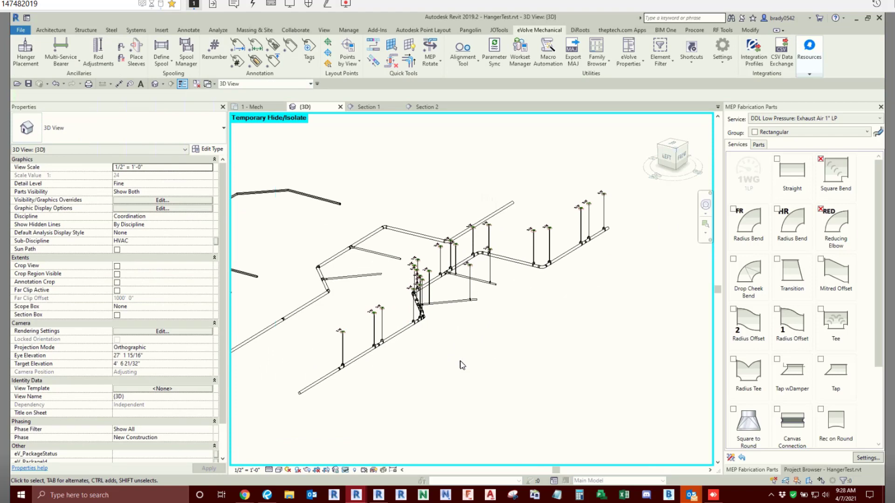
scroll(536, 353, "up", 3)
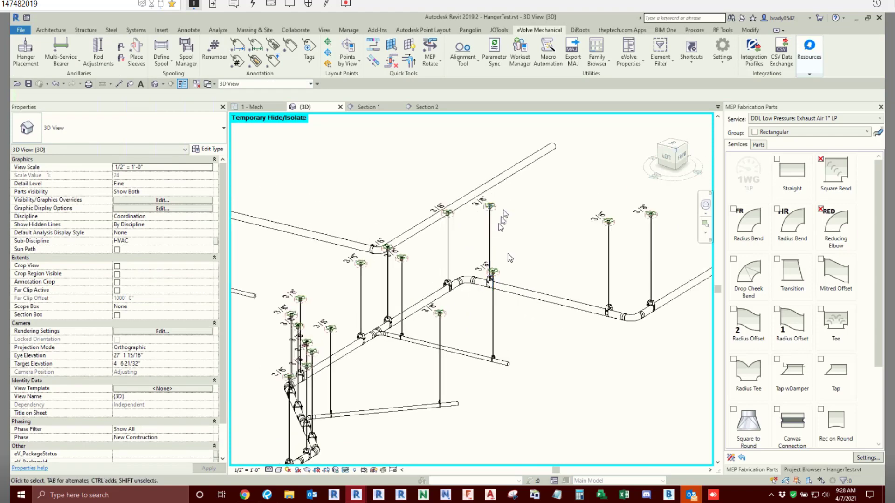
- Review the collision adjustment options in the project hanger specifications, and close them without changes
scroll(536, 353, "up", 1)
scroll(549, 399, "down", 2)
middle_click_drag(550, 402, 534, 297)
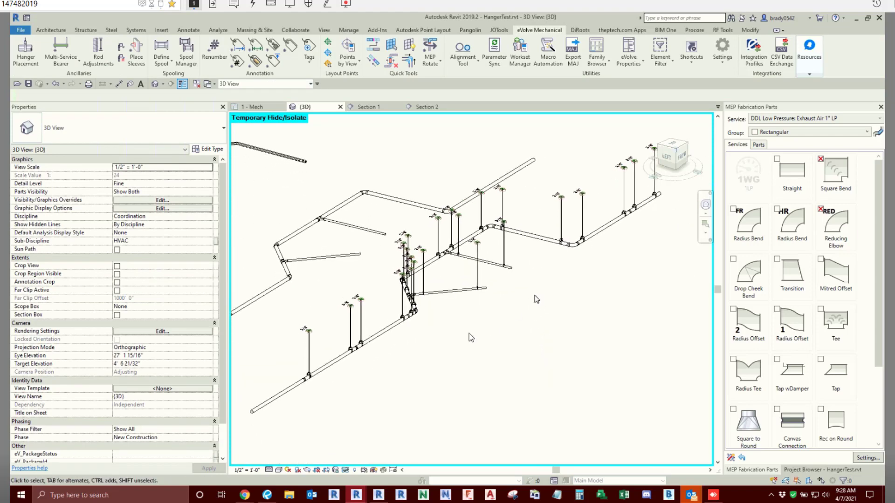
scroll(569, 329, "down", 2)
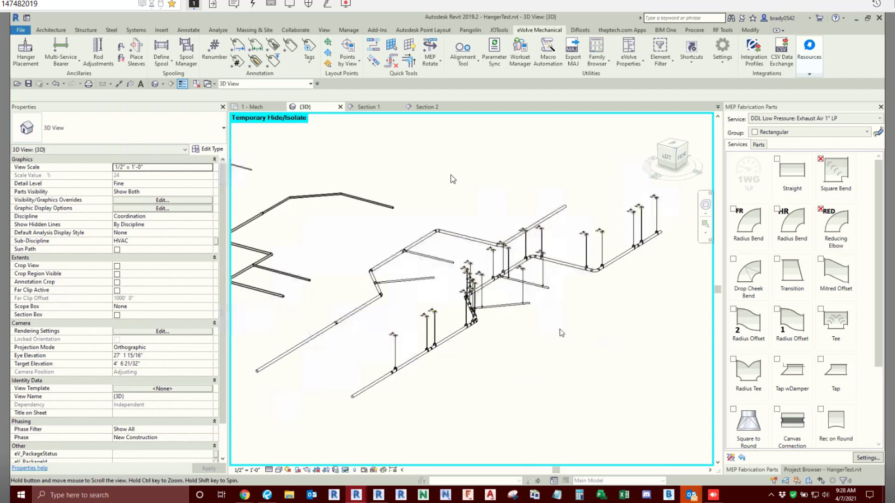
left_click(724, 66)
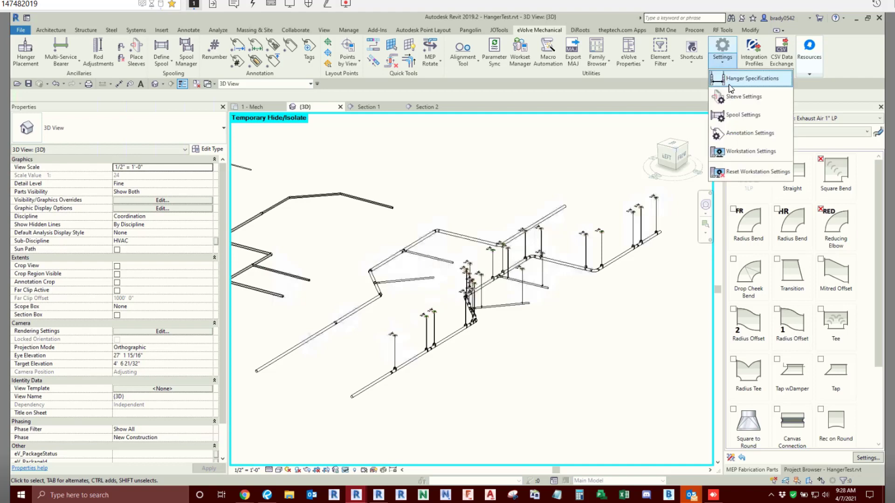
left_click(737, 80)
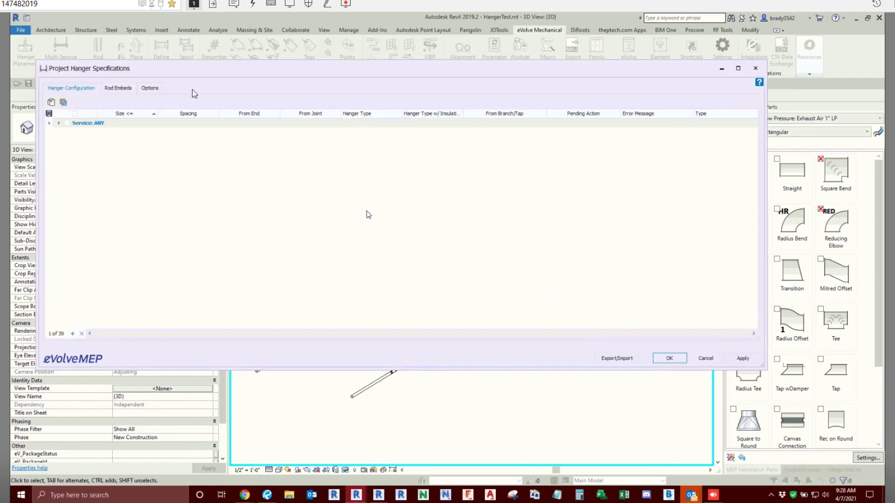
left_click(159, 90)
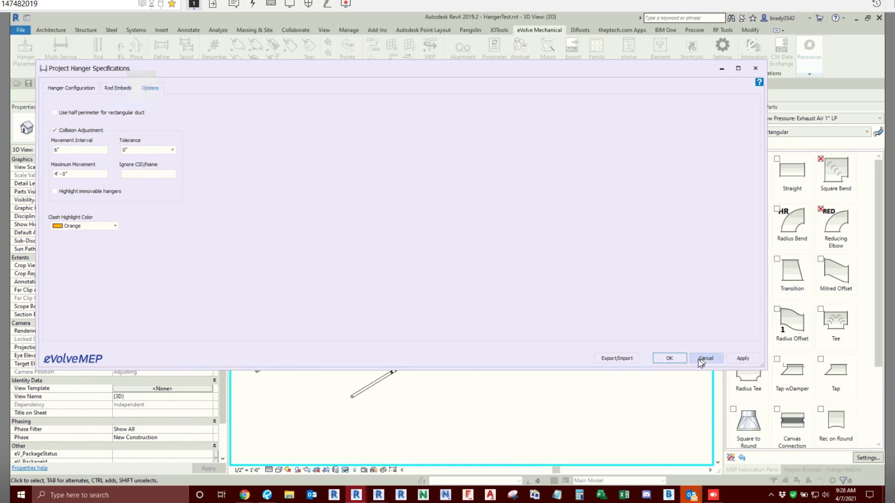
left_click(704, 359)
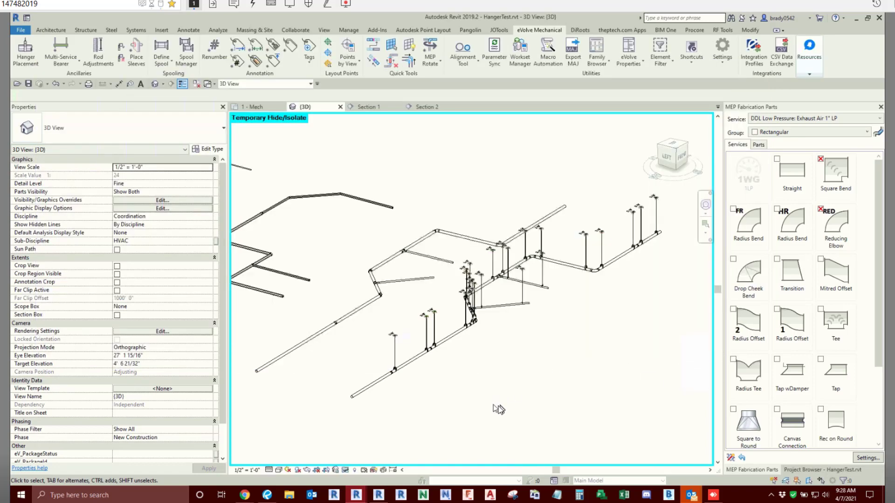
- Review the hanger points listed by Points by View for the whole 3D view, and close the list
left_click(122, 58)
scroll(615, 336, "down", 5)
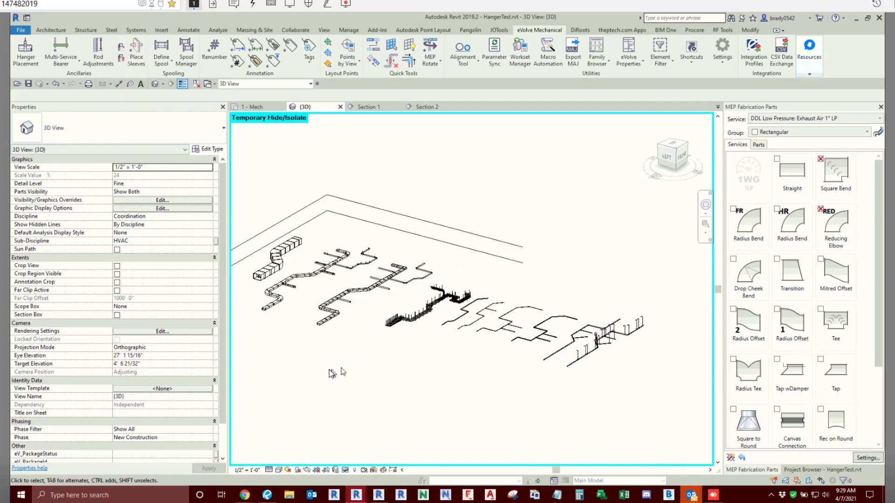
middle_click_drag(336, 375, 453, 375)
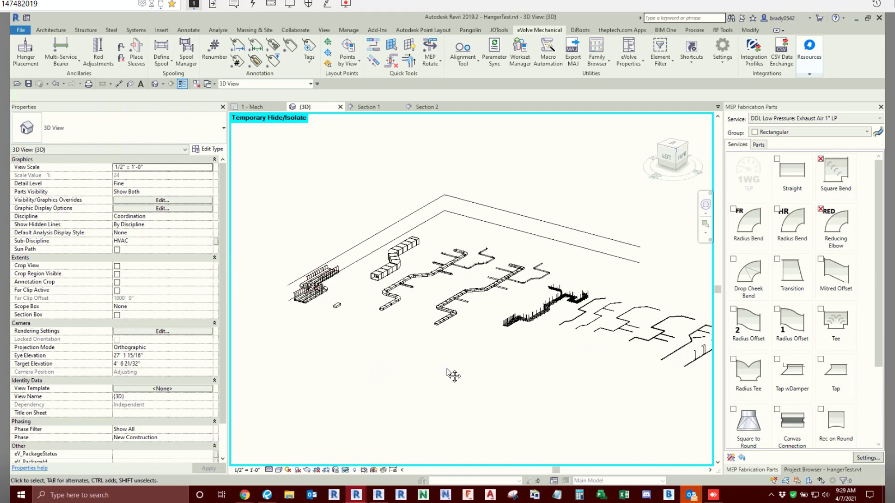
middle_click_drag(513, 388, 456, 389)
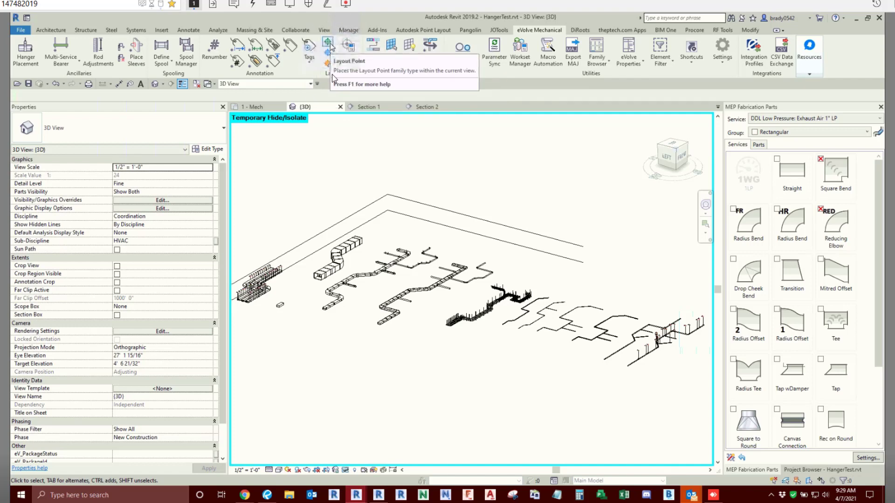
left_click(357, 61)
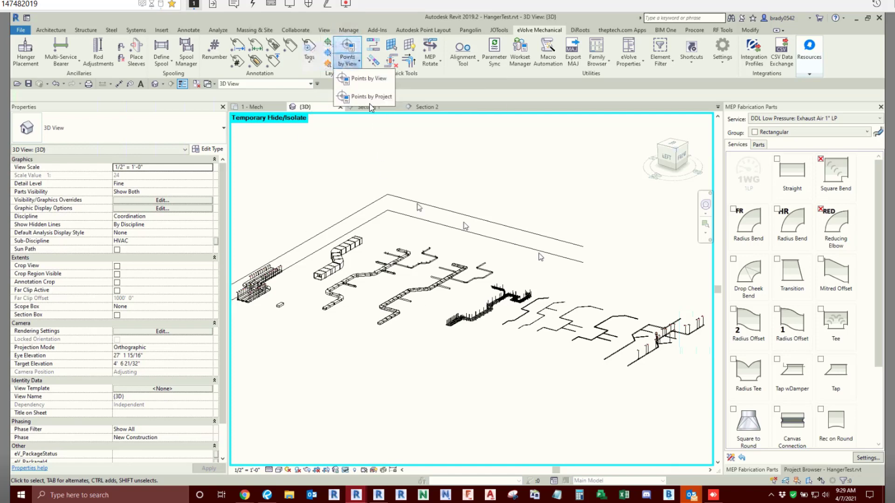
left_click(366, 79)
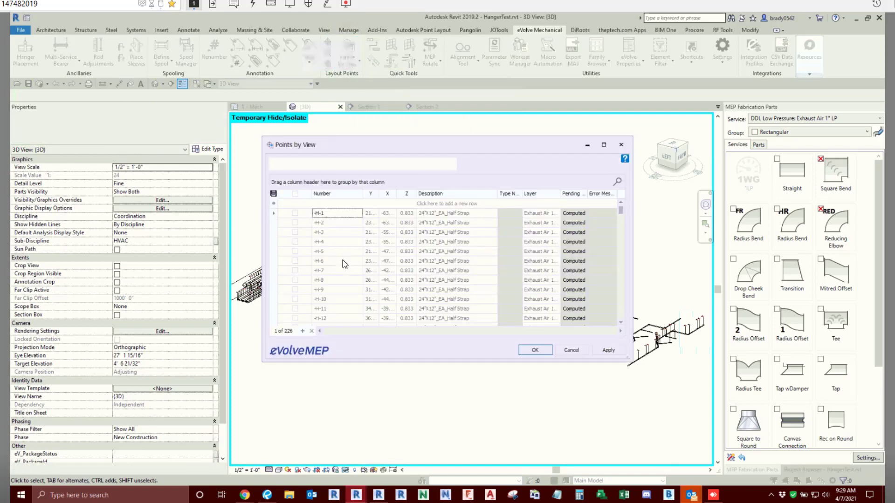
scroll(353, 257, "down", 1)
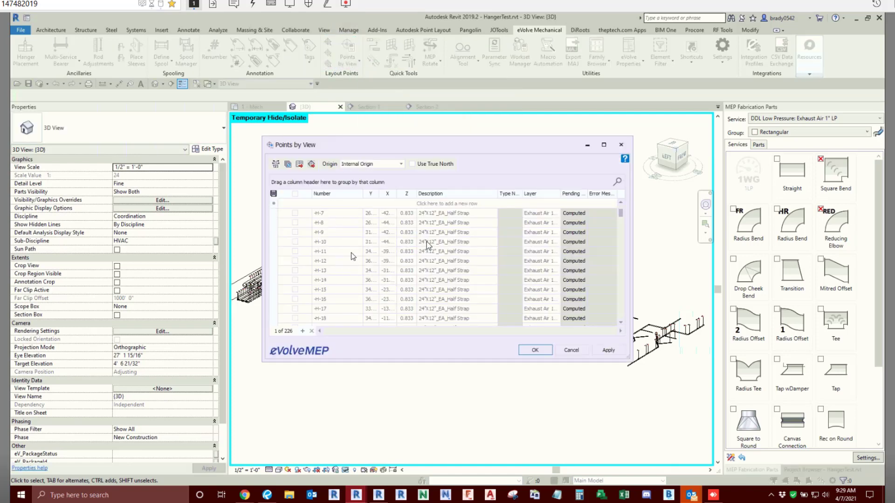
mouse_move(623, 217)
left_mouse_down()
mouse_move(624, 338)
mouse_move(621, 205)
left_mouse_up()
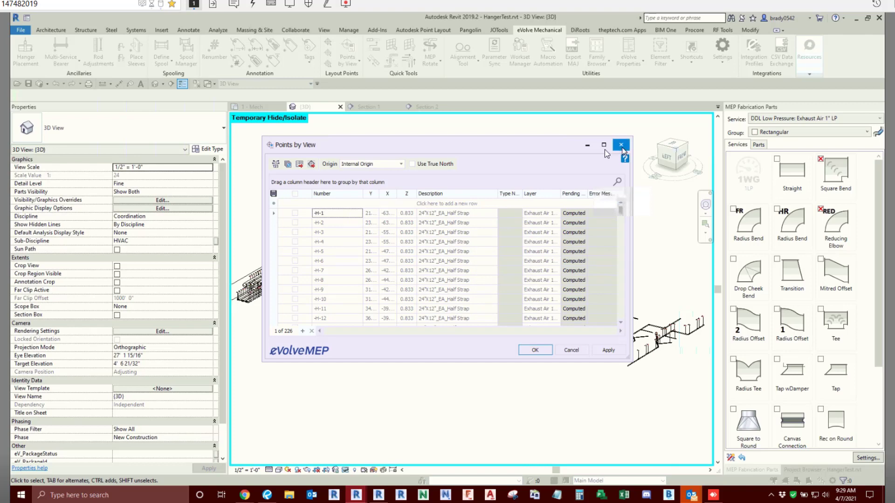
left_click(621, 145)
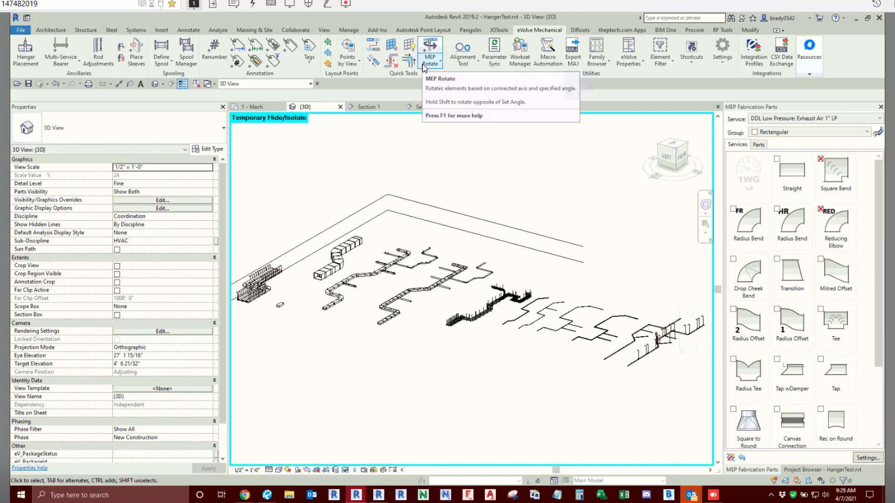
- Inspect the properties of a 3/8" BBMD3762 banger on a clevis hanger rod, and clear the selection
left_click(215, 51)
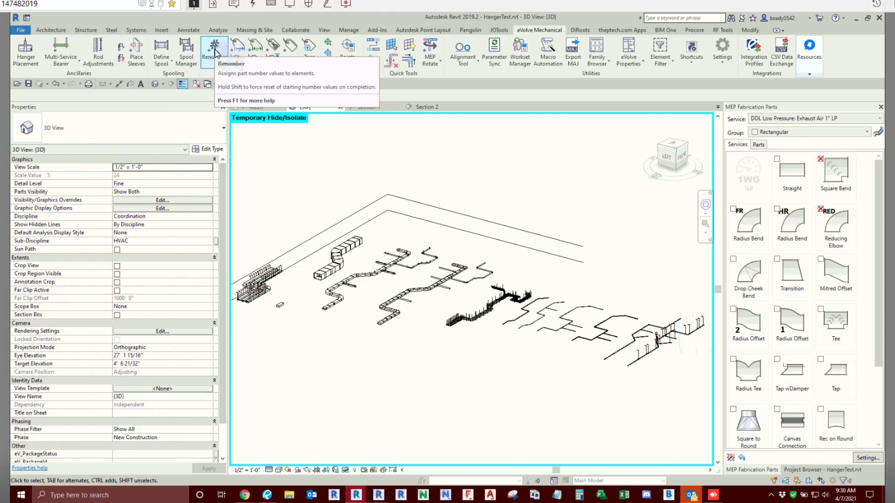
scroll(681, 314, "up", 6)
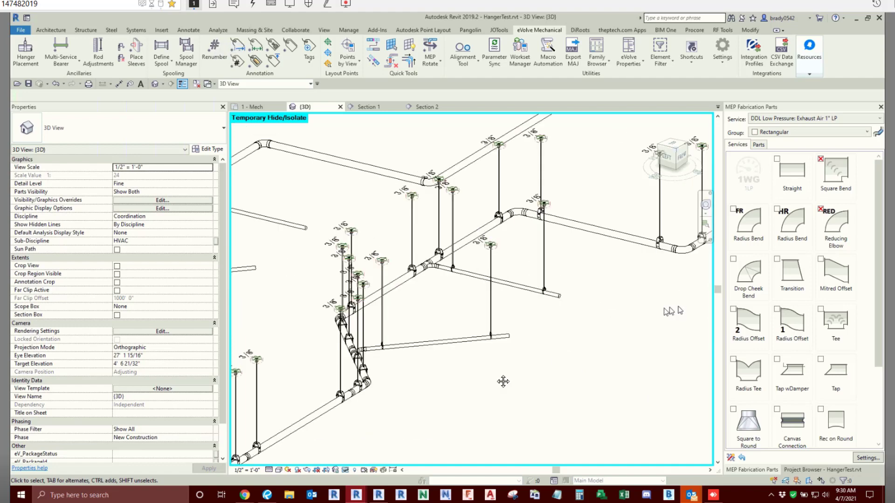
scroll(507, 212, "up", 5)
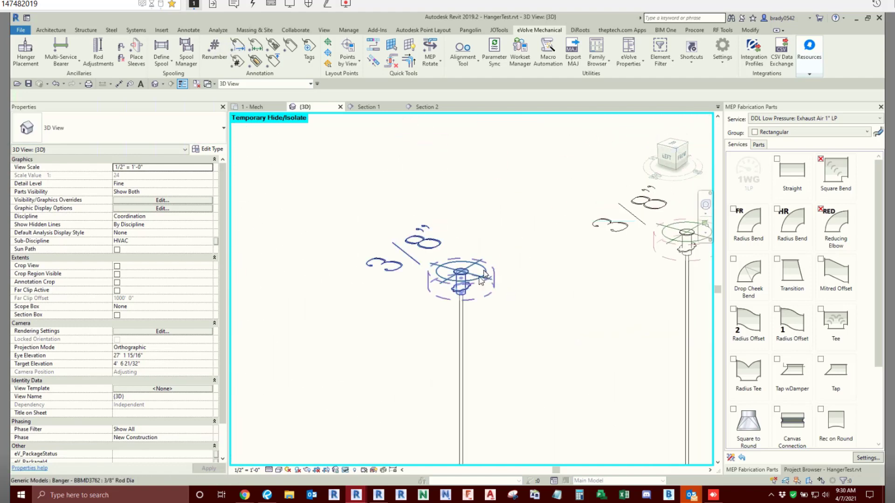
left_click(470, 289)
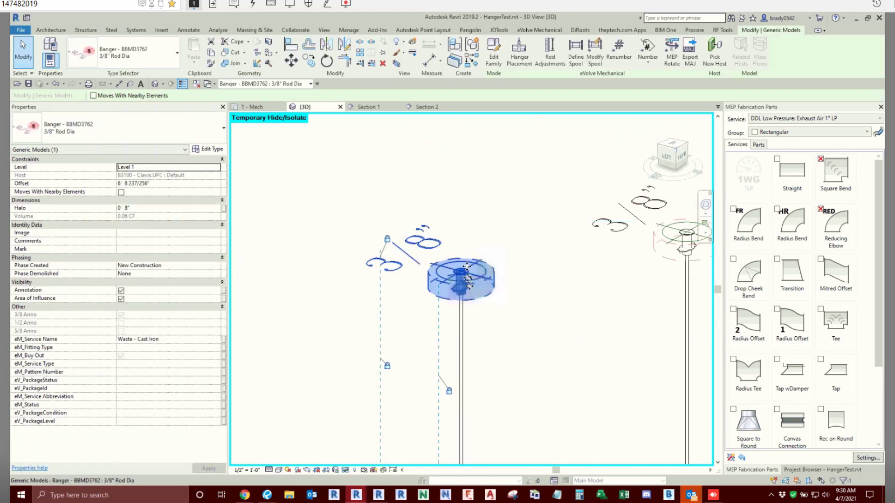
key("ctrl")
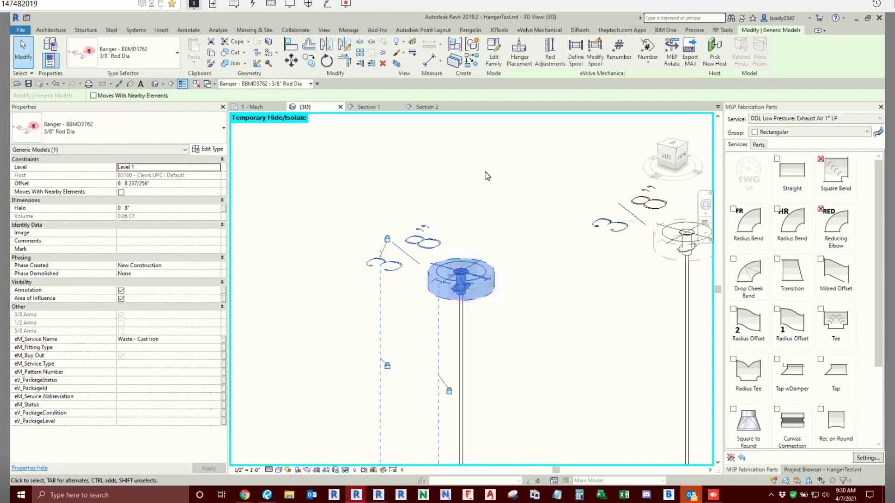
left_click(485, 173)
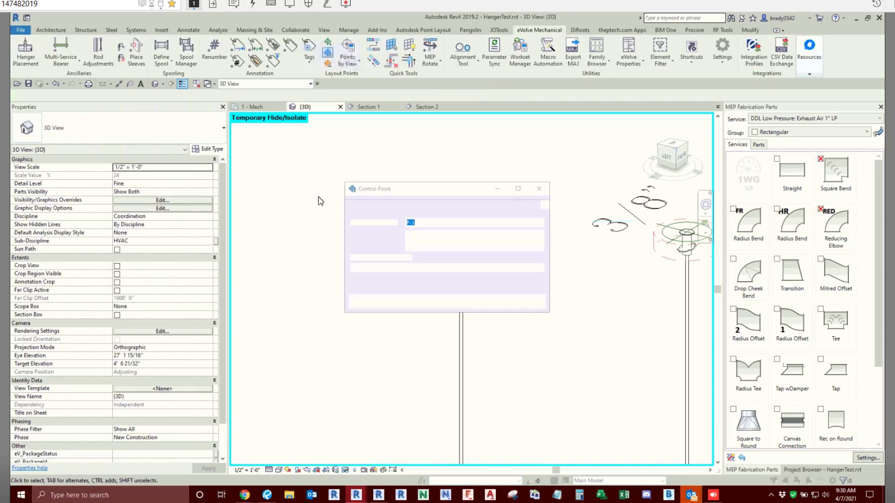
- Place a control point beside the 3/8" size annotation of the clevis hanger's banger, and end placement
left_click(490, 308)
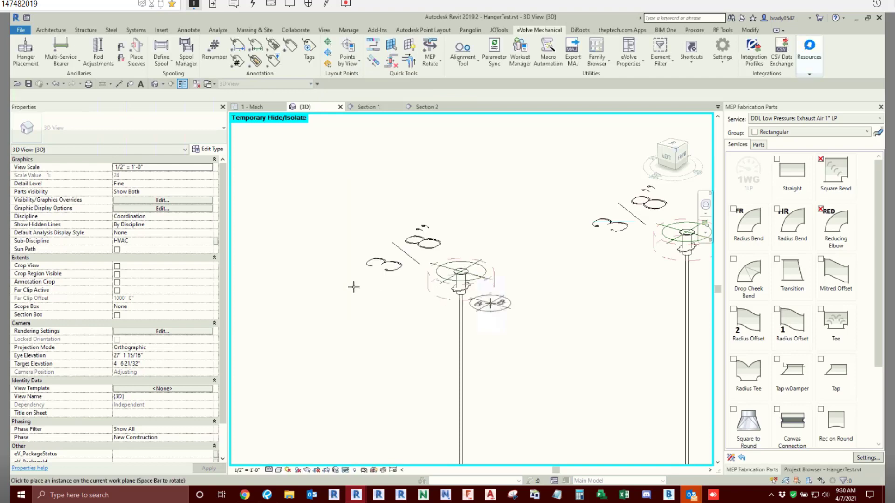
scroll(356, 286, "up", 5)
left_click(350, 231)
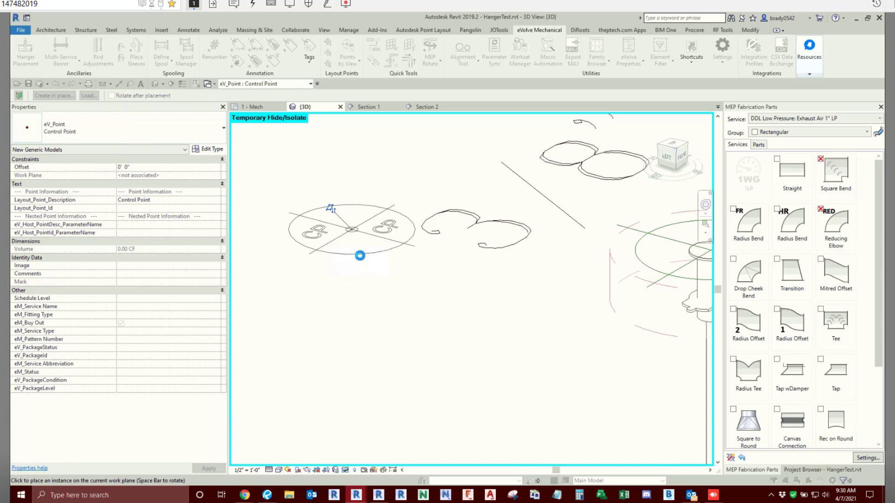
key("ctrl")
key("ctrl")
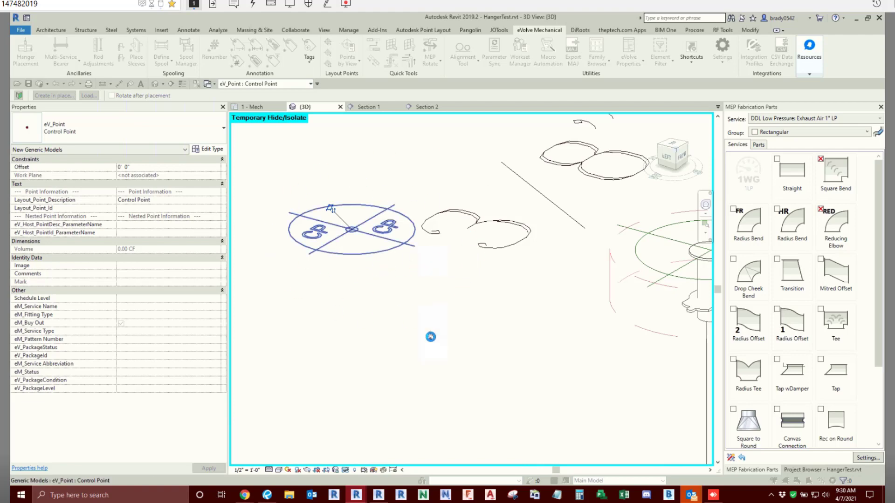
key("Escape")
key("Escape")
scroll(373, 272, "down", 1)
scroll(373, 273, "down", 5)
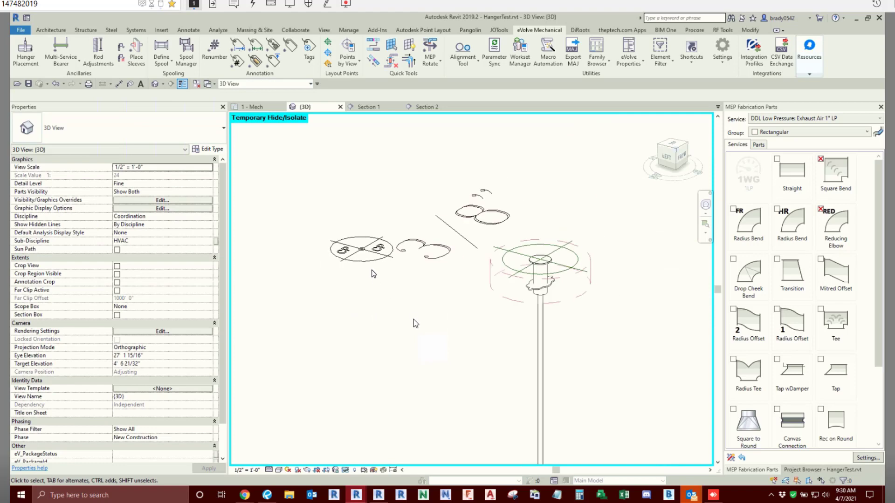
left_click(464, 226)
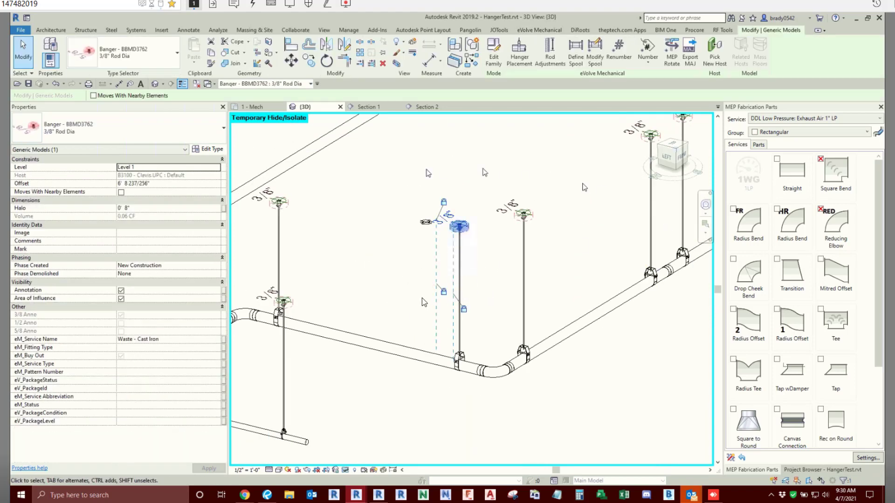
left_click(416, 284)
- Fit a section box around the near end of the trapeze-hung parallel pipe run, including its pipes and hangers
scroll(345, 251, "down", 7)
mouse_move(345, 252)
middle_mouse_down()
mouse_move(536, 303)
mouse_move(596, 306)
middle_mouse_up()
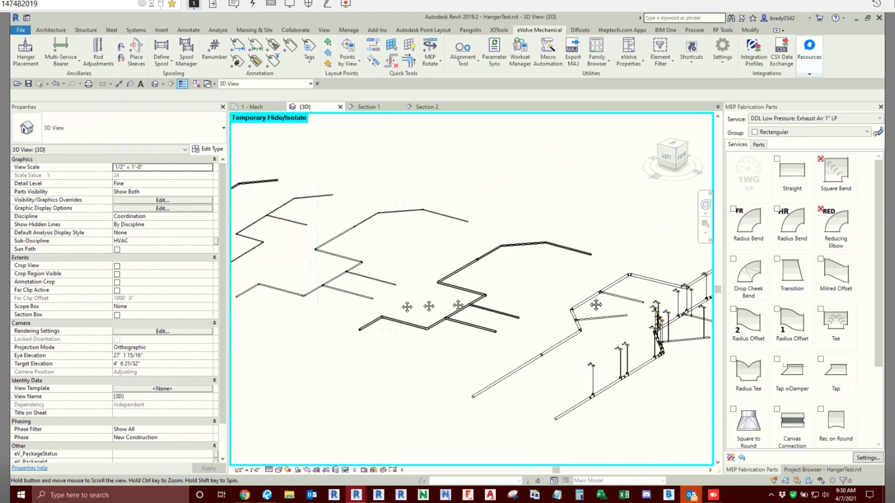
middle_click_drag(363, 304, 601, 311)
scroll(496, 290, "up", 5)
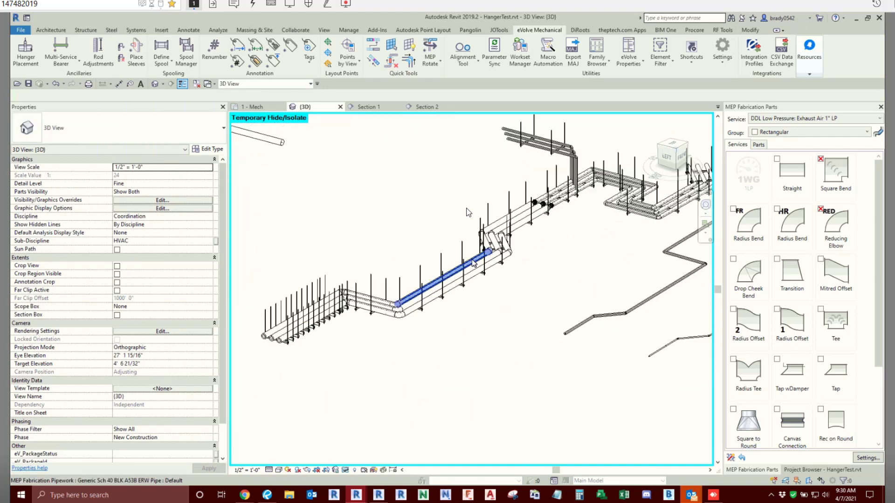
left_click_drag(466, 205, 275, 366)
middle_click_drag(275, 366, 400, 351)
left_click_drag(400, 351, 317, 433)
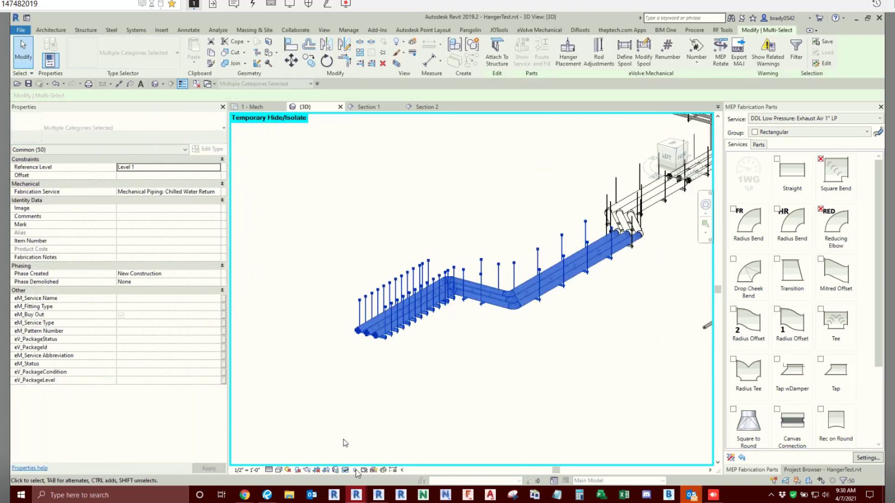
scroll(312, 257, "down", 2)
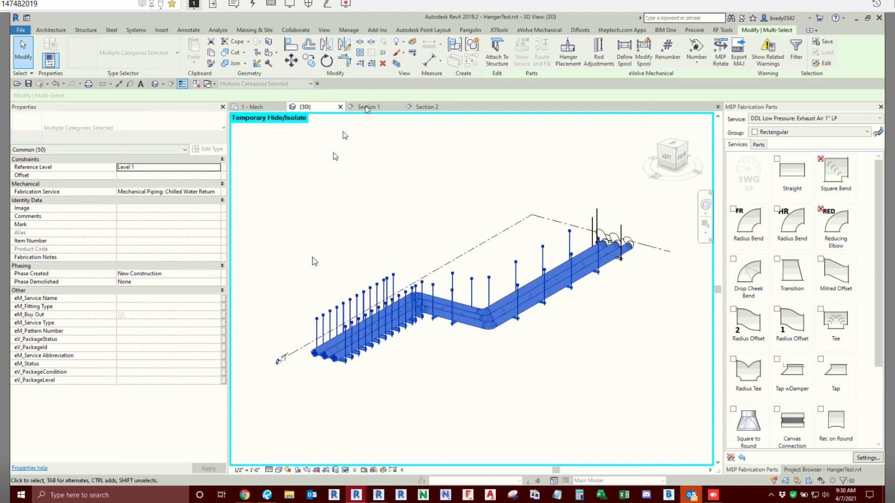
left_click(320, 255)
middle_click_drag(318, 252, 329, 251)
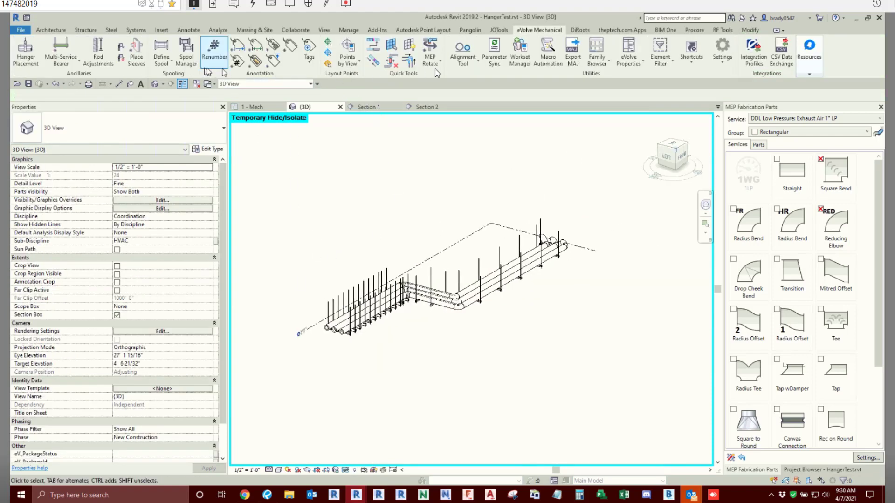
- Open Points by View for the section-boxed pipe run and try Auto Number with no points selected
left_click(347, 65)
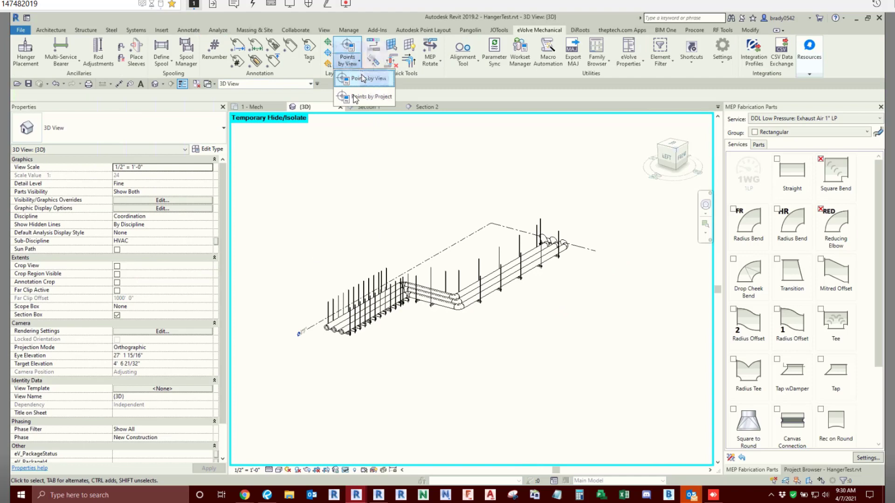
left_click(361, 79)
scroll(347, 242, "down", 12)
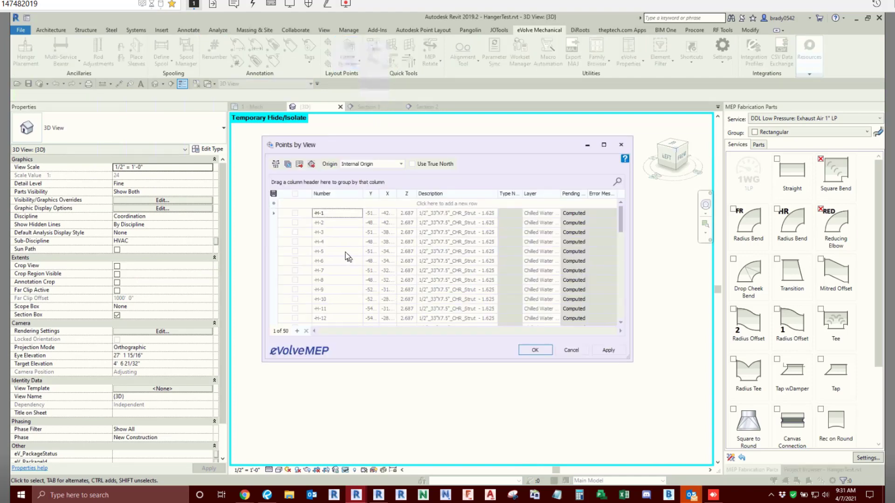
left_click(280, 166)
left_click(474, 279)
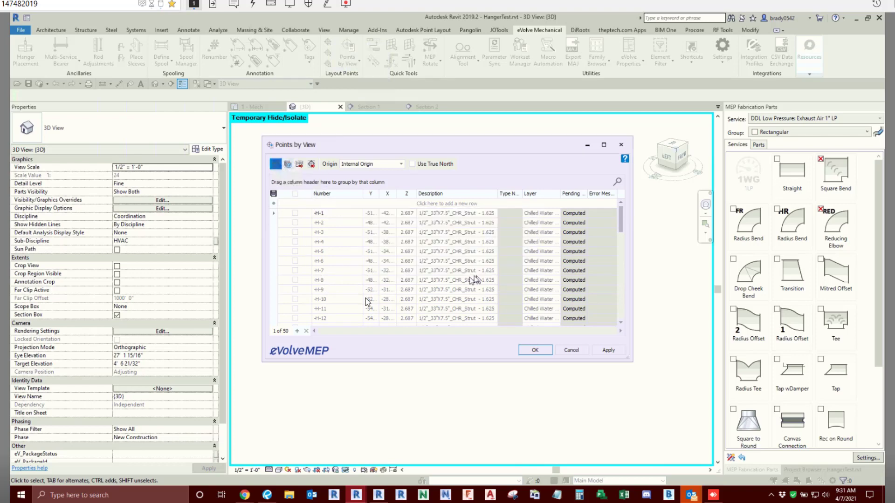
left_click(446, 266)
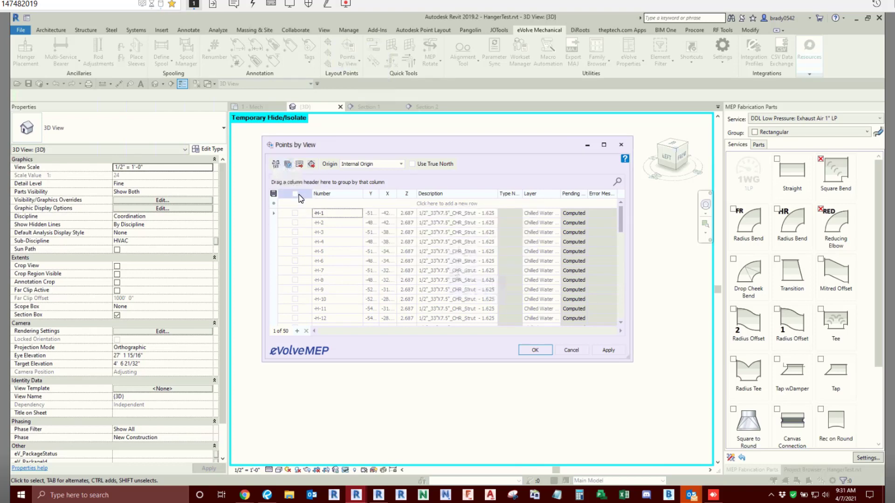
- Select all points in the list and run Auto Number on them
left_click(295, 193)
left_click(276, 164)
left_click(474, 277)
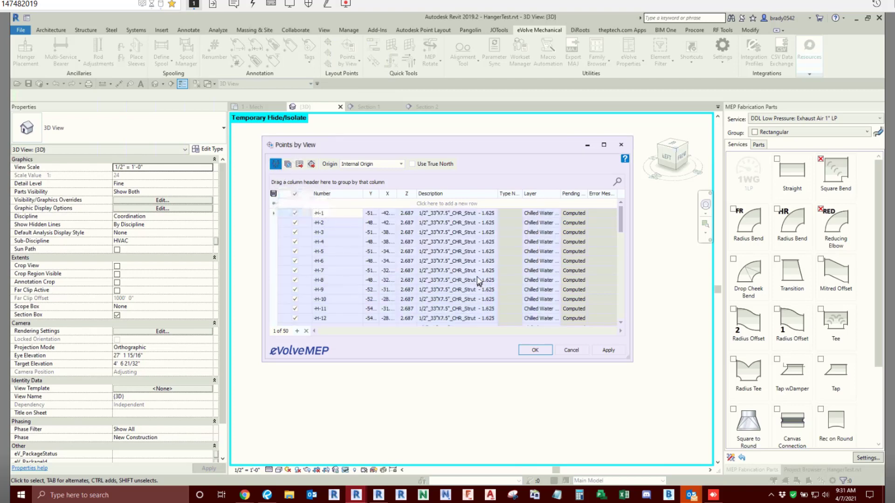
- Review the auto-numbered hanger points from the first to the last row of the Points by View list
left_click(426, 271)
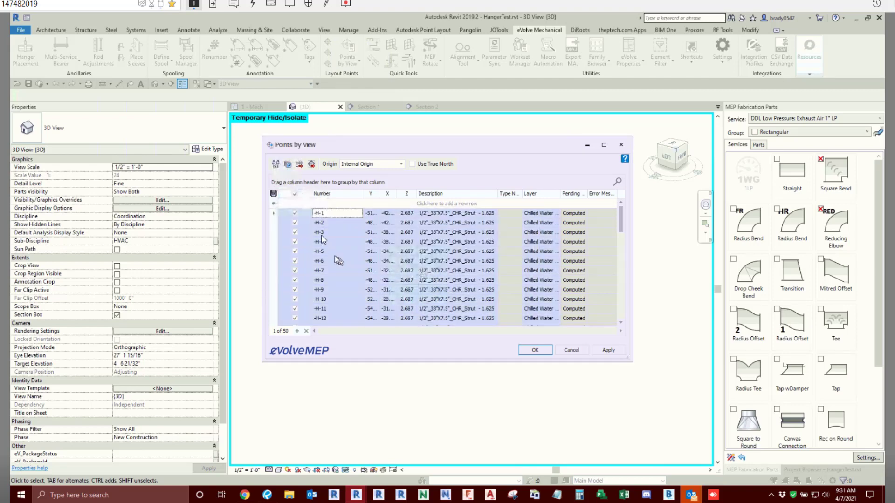
scroll(366, 253, "down", 6)
scroll(365, 254, "down", 6)
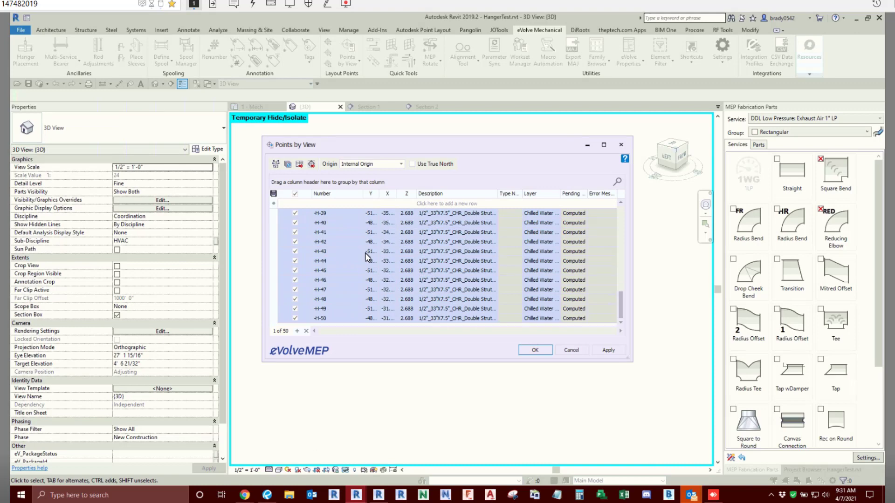
scroll(373, 260, "up", 12)
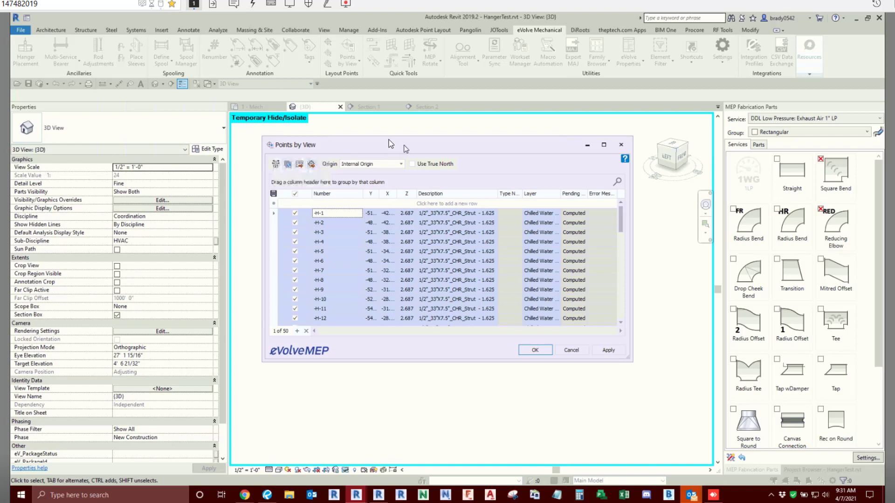
- Open the CSV export dialog for the numbered points to view its save options, and cancel without saving a file
left_click_drag(404, 145, 392, 135)
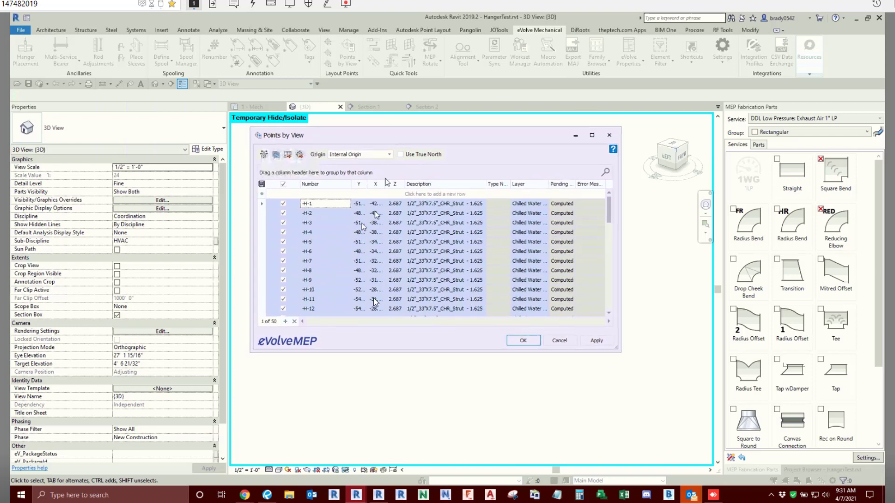
left_click(300, 155)
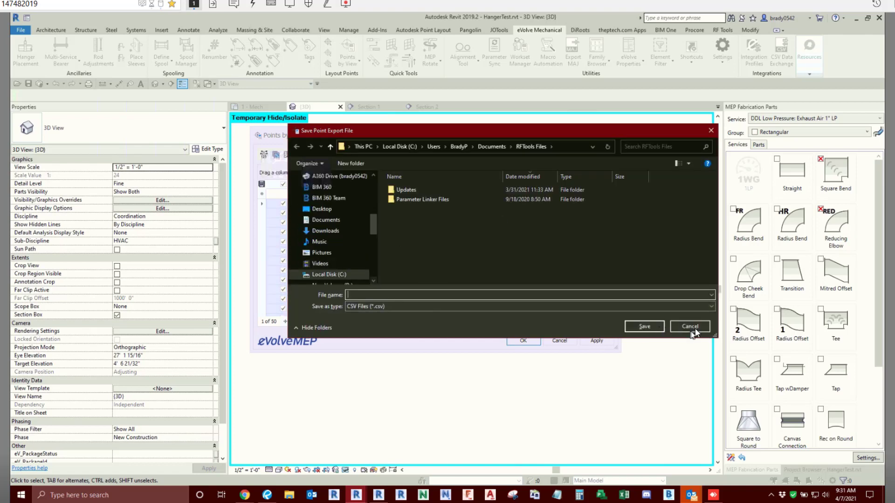
left_click(690, 327)
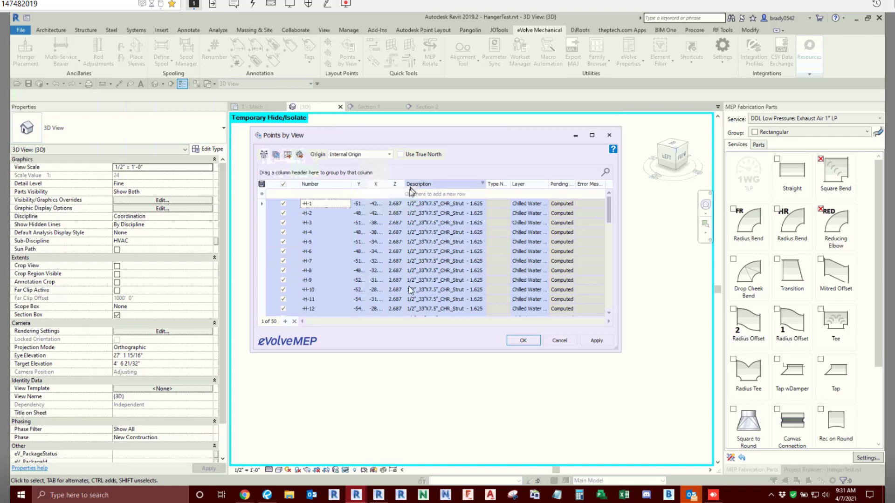
- Enlarge the Points by View window and review the points' coordinates, descriptions and layers
left_click_drag(615, 348, 677, 399)
scroll(571, 317, "down", 3)
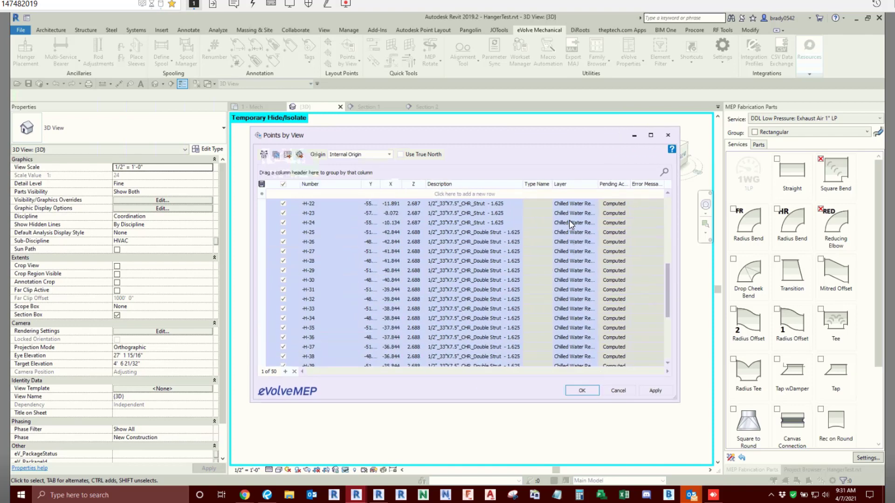
scroll(568, 317, "up", 3)
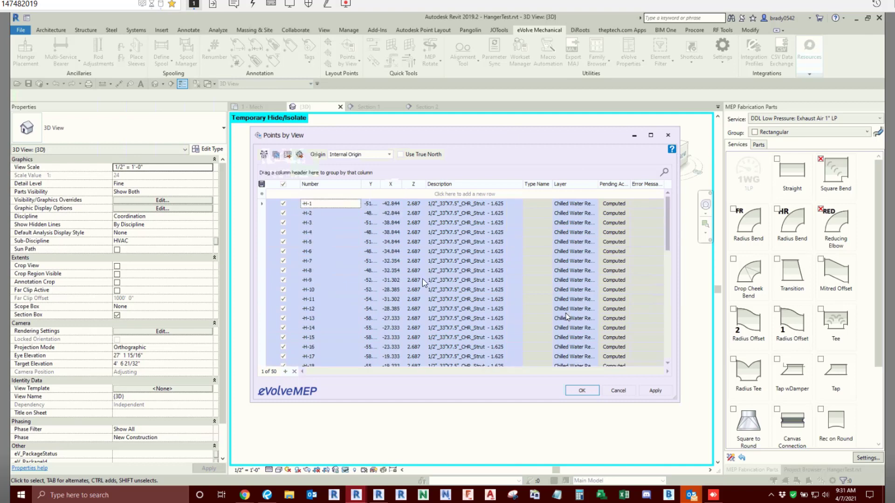